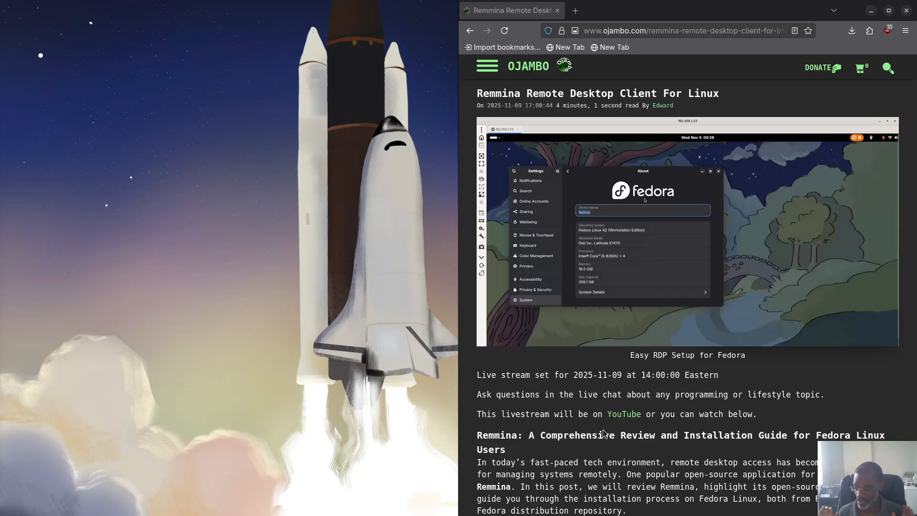
Step: Scroll the Ojambo Remmina article down to the 'What is Remmina?' heading
{"action": "scroll", "coordinate": [581, 468], "scroll_direction": "down", "scroll_amount": 2}
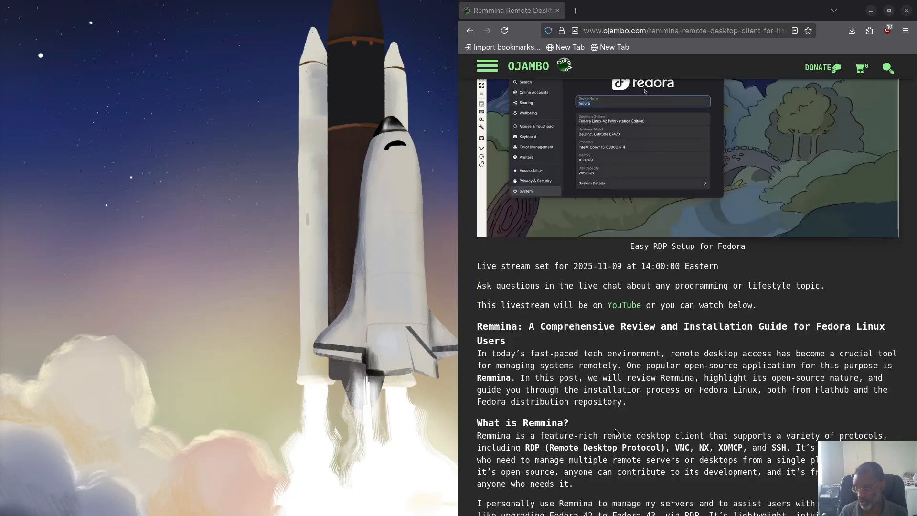
Step: Scroll further down to the 'Installing Remmina on Fedora Linux' heading
{"action": "scroll", "coordinate": [614, 396], "scroll_direction": "down", "scroll_amount": 2}
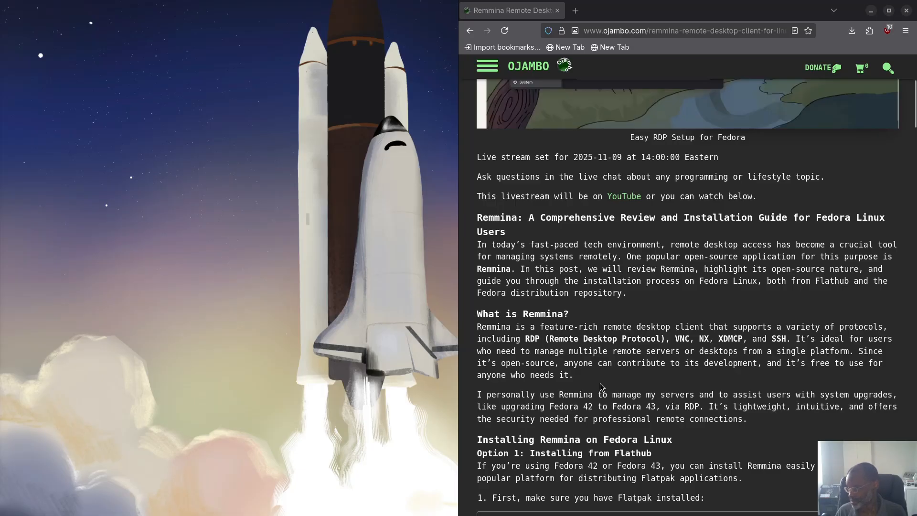
Step: Scroll past the Flathub and dnf install commands to the Remmina Client Default Screen screenshot
{"action": "scroll", "coordinate": [600, 384], "scroll_direction": "down", "scroll_amount": 2}
{"action": "scroll", "coordinate": [600, 384], "scroll_direction": "down", "scroll_amount": 1}
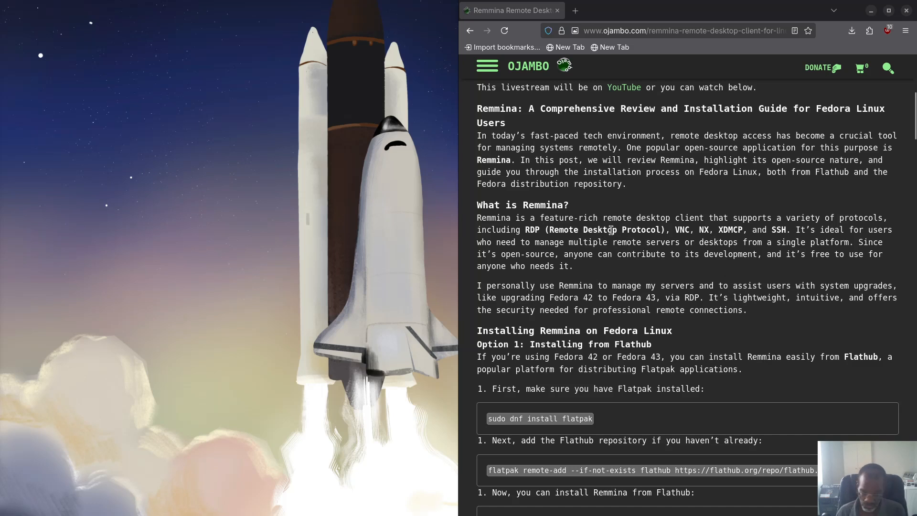
{"action": "scroll", "coordinate": [631, 246], "scroll_direction": "down", "scroll_amount": 3}
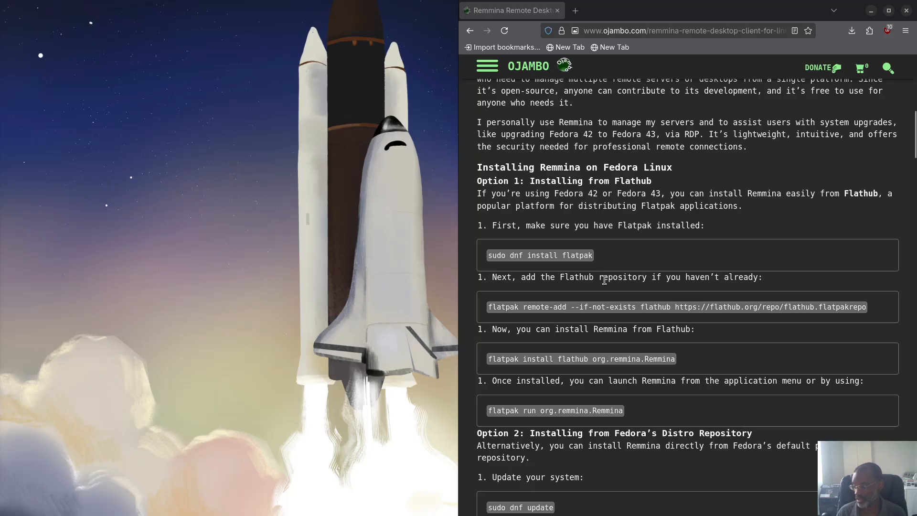
{"action": "scroll", "coordinate": [537, 286], "scroll_direction": "down", "scroll_amount": 3}
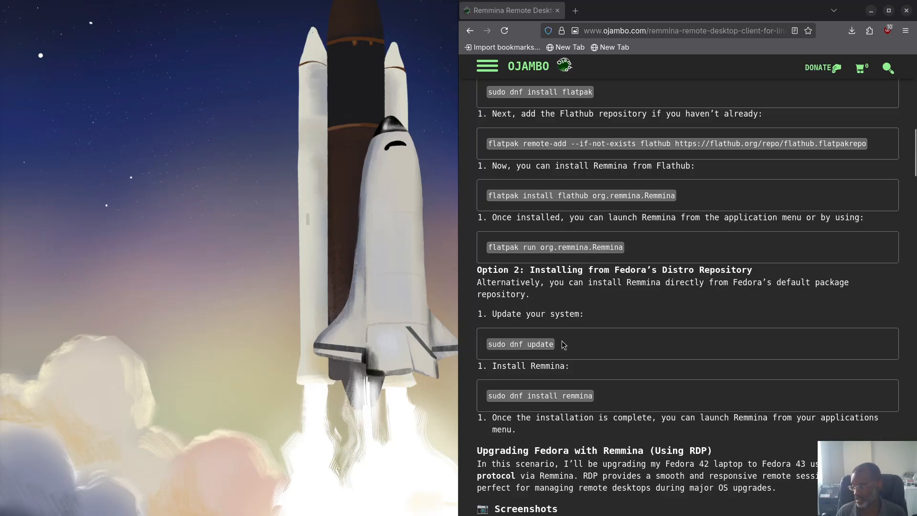
{"action": "scroll", "coordinate": [564, 344], "scroll_direction": "down", "scroll_amount": 1}
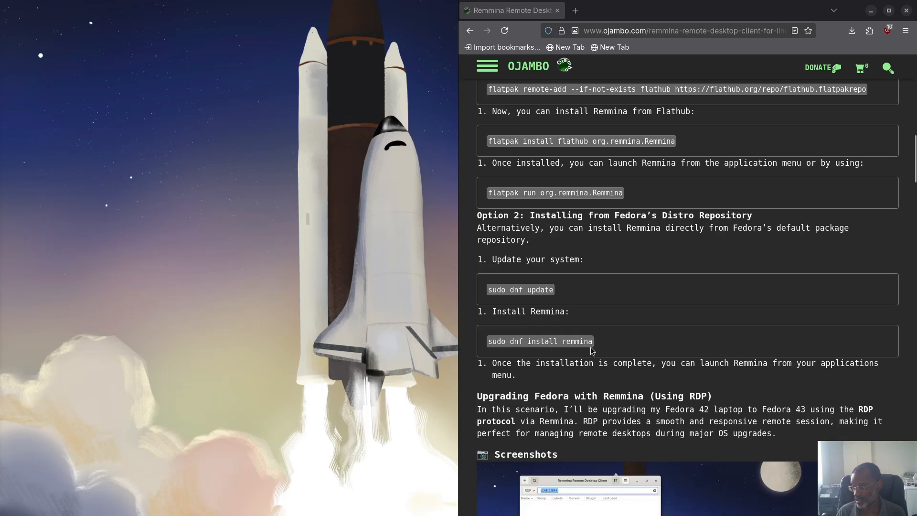
{"action": "scroll", "coordinate": [595, 353], "scroll_direction": "down", "scroll_amount": 2}
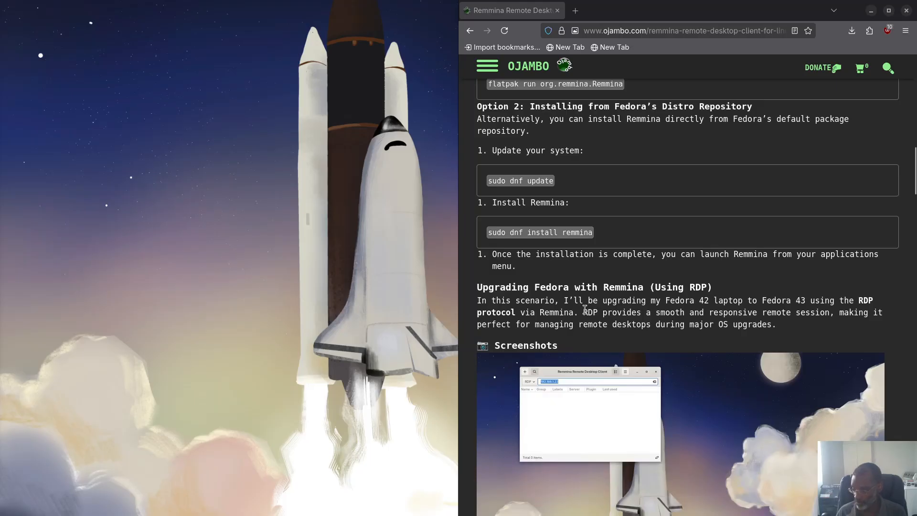
{"action": "scroll", "coordinate": [553, 329], "scroll_direction": "down", "scroll_amount": 2}
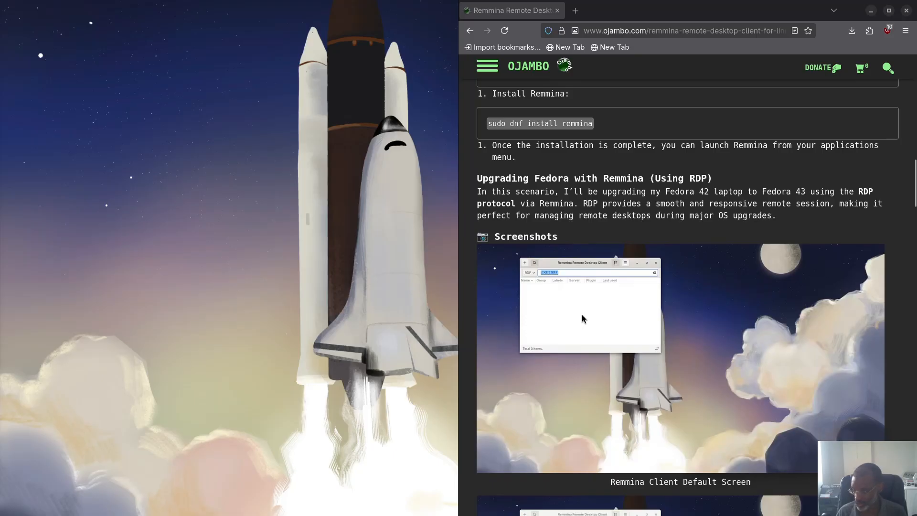
Step: Scroll past the certificate, authentication and connection screenshots to the Desktop Sharing screenshot
{"action": "scroll", "coordinate": [556, 285], "scroll_direction": "down", "scroll_amount": 1}
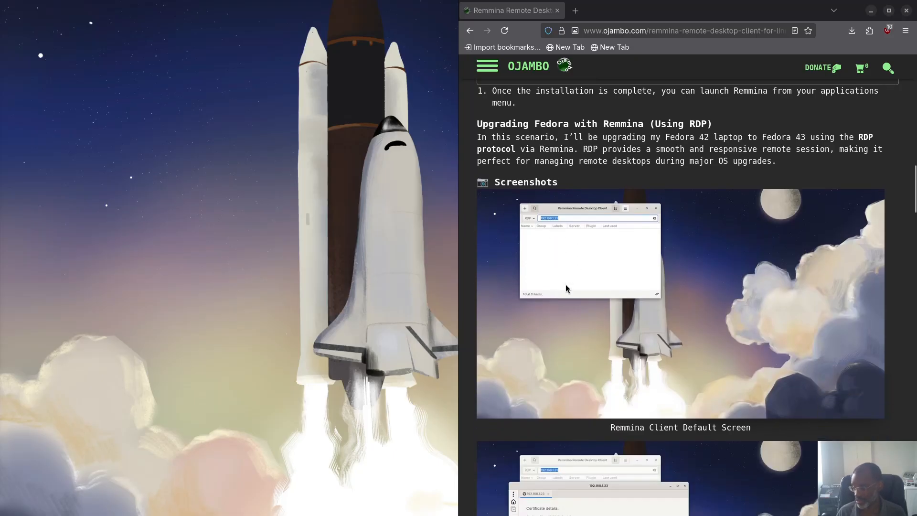
{"action": "scroll", "coordinate": [562, 287], "scroll_direction": "down", "scroll_amount": 2}
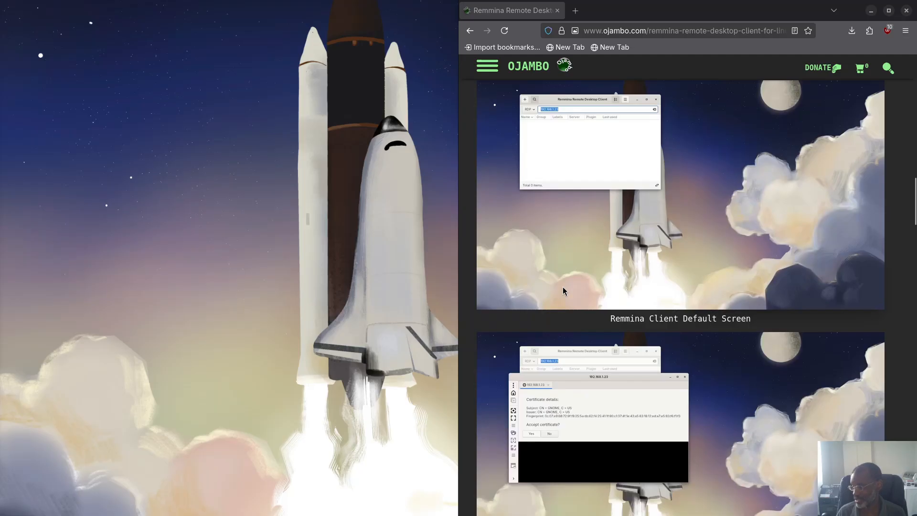
{"action": "scroll", "coordinate": [562, 287], "scroll_direction": "down", "scroll_amount": 1}
{"action": "scroll", "coordinate": [583, 293], "scroll_direction": "down", "scroll_amount": 2}
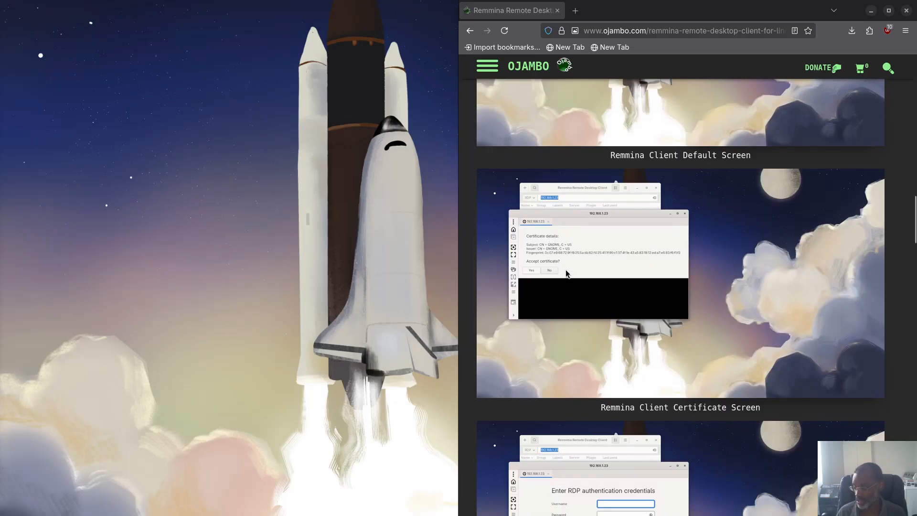
{"action": "scroll", "coordinate": [566, 253], "scroll_direction": "down", "scroll_amount": 4}
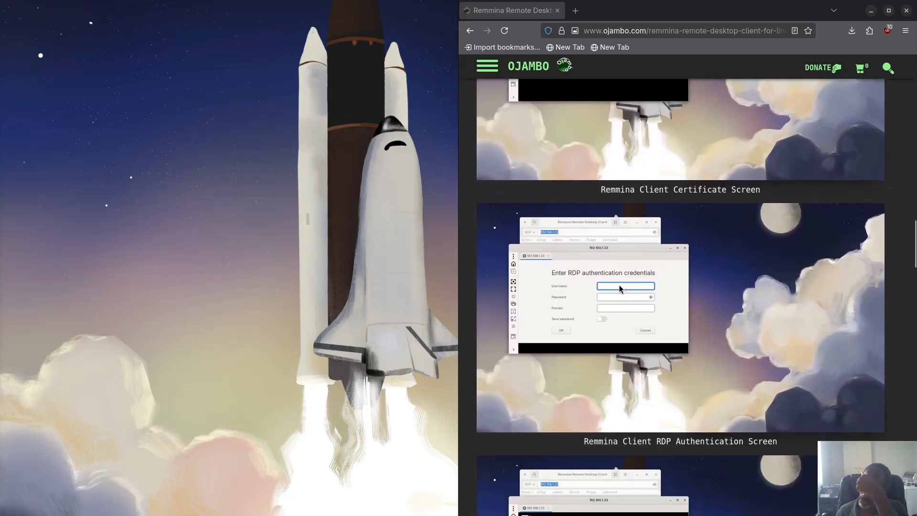
{"action": "scroll", "coordinate": [608, 294], "scroll_direction": "down", "scroll_amount": 2}
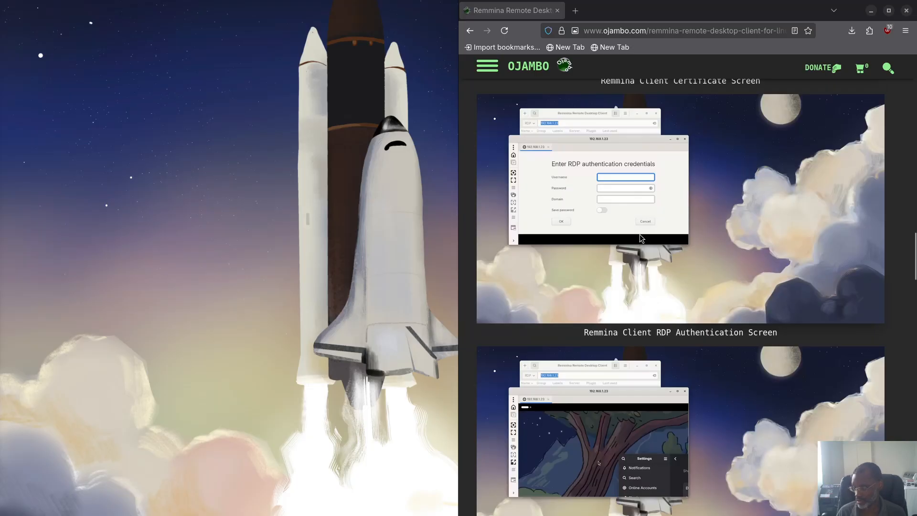
{"action": "scroll", "coordinate": [640, 237], "scroll_direction": "down", "scroll_amount": 3}
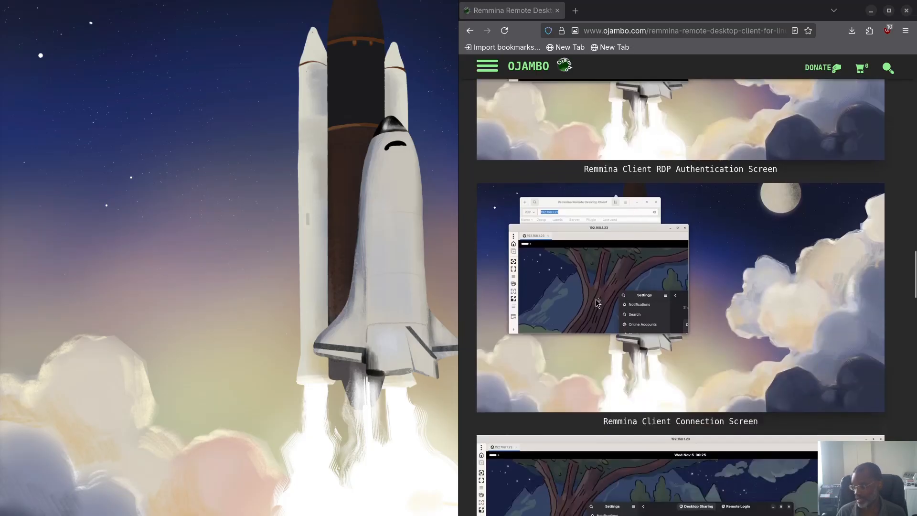
{"action": "scroll", "coordinate": [633, 310], "scroll_direction": "down", "scroll_amount": 2}
{"action": "scroll", "coordinate": [634, 311], "scroll_direction": "down", "scroll_amount": 3}
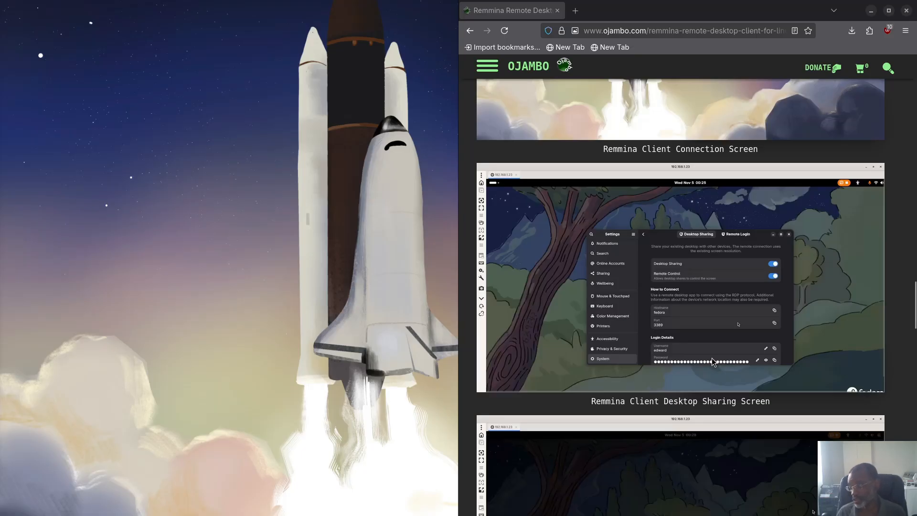
Step: Scroll to the Live YouTube Screencast embed, play the Remmina video briefly, then pause it
{"action": "scroll", "coordinate": [700, 348], "scroll_direction": "down", "scroll_amount": 5}
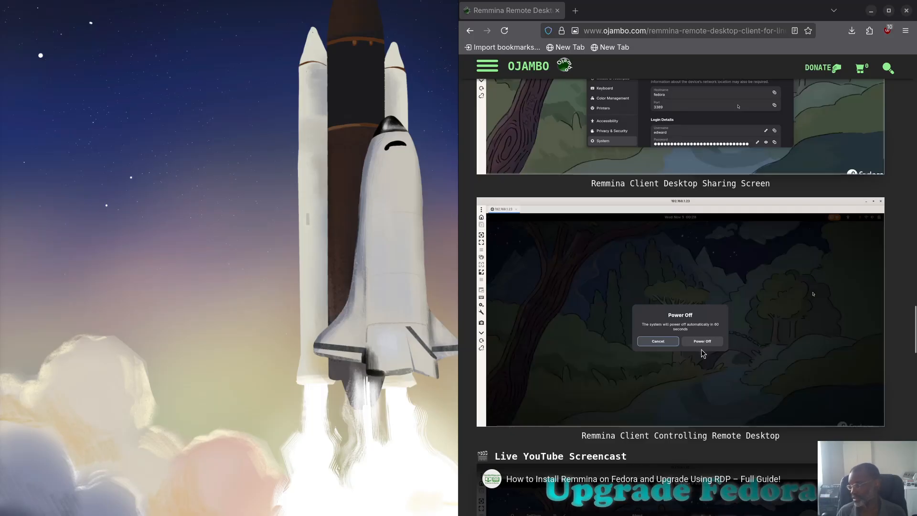
{"action": "scroll", "coordinate": [702, 354], "scroll_direction": "down", "scroll_amount": 3}
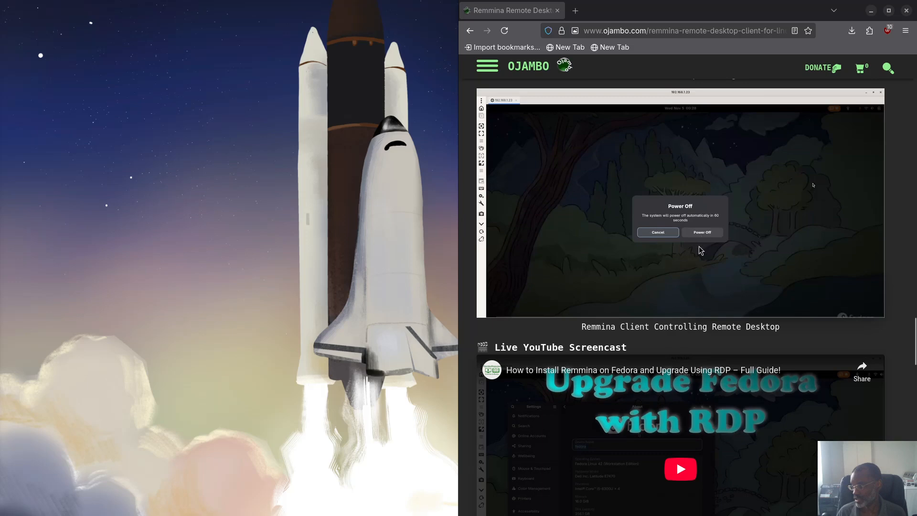
{"action": "scroll", "coordinate": [701, 250], "scroll_direction": "down", "scroll_amount": 3}
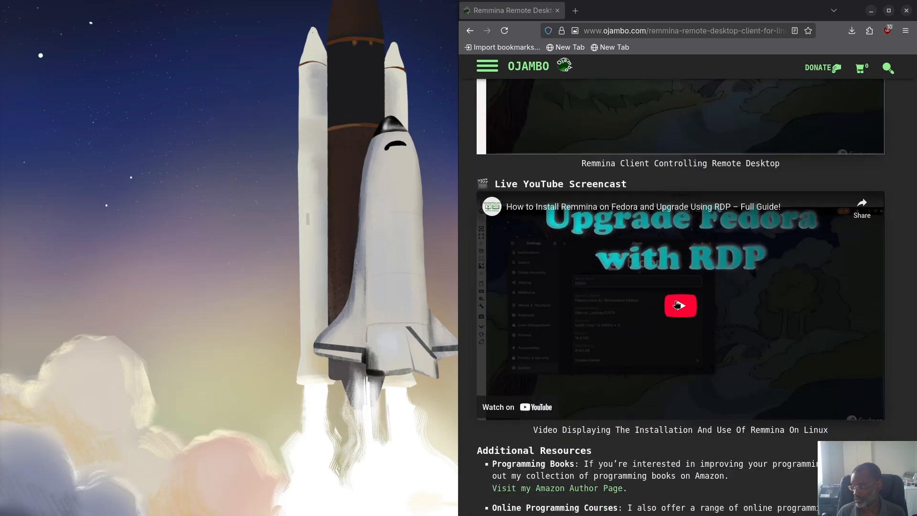
{"action": "scroll", "coordinate": [677, 304], "scroll_direction": "down", "scroll_amount": 1}
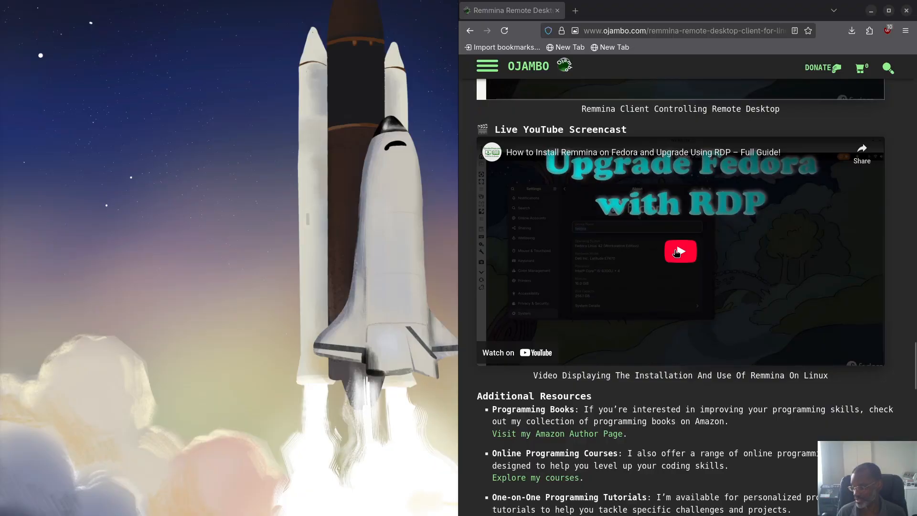
{"action": "left_click", "coordinate": [676, 252]}
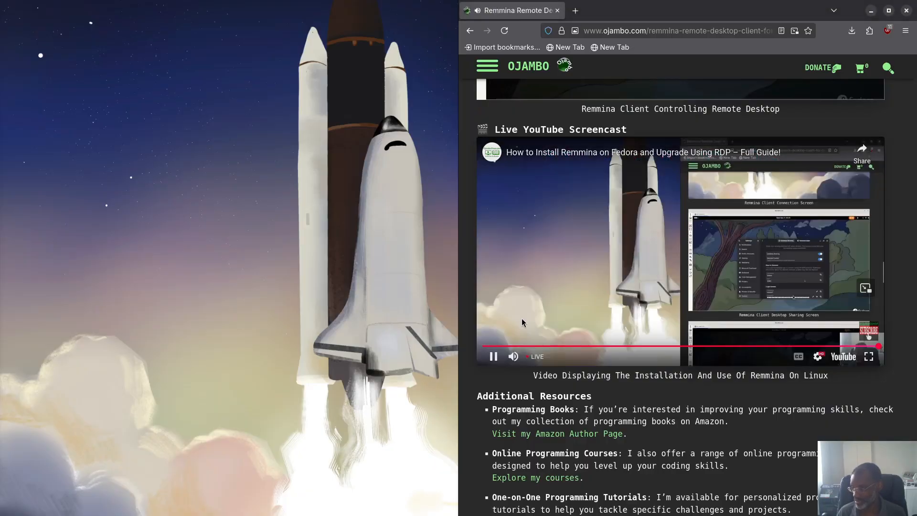
{"action": "left_click", "coordinate": [493, 356]}
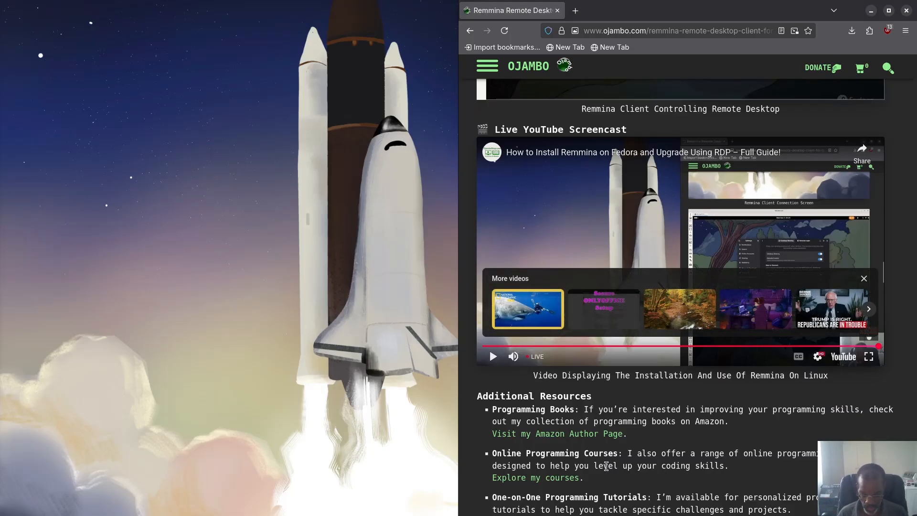
Step: Launch GNOME Software and move its window up and to the left
{"action": "key", "text": "super"}
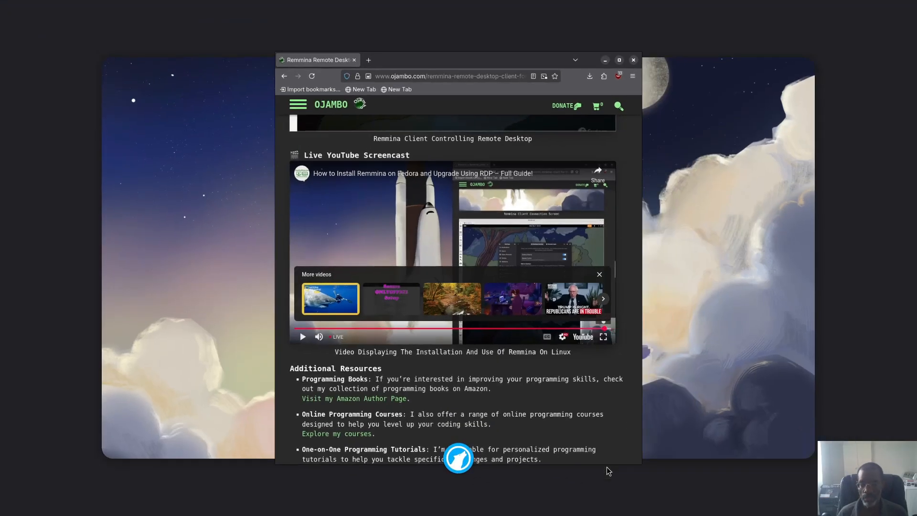
{"action": "key", "text": "Return"}
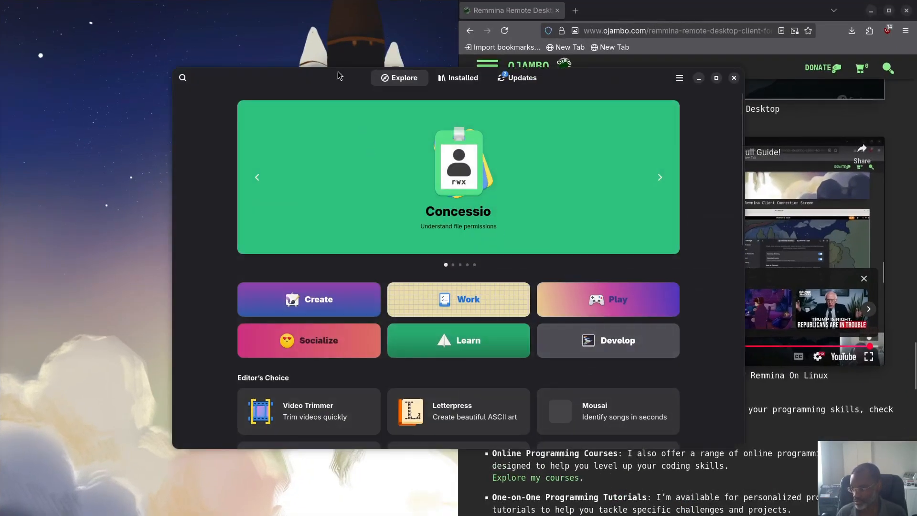
{"action": "left_click_drag", "start_coordinate": [337, 76], "coordinate": [86, 20]}
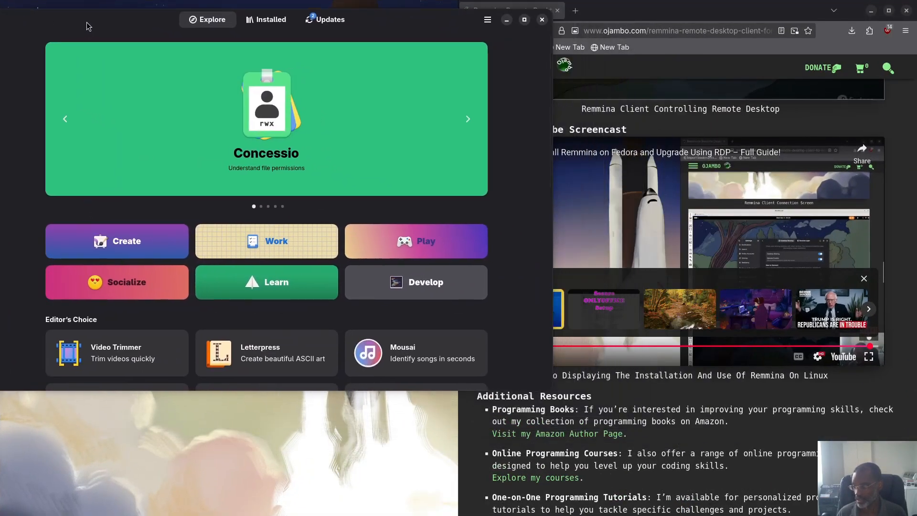
Step: Search apps for 'remote desktop', then clear it and search for 'remmina' instead
{"action": "left_click", "coordinate": [40, 19]}
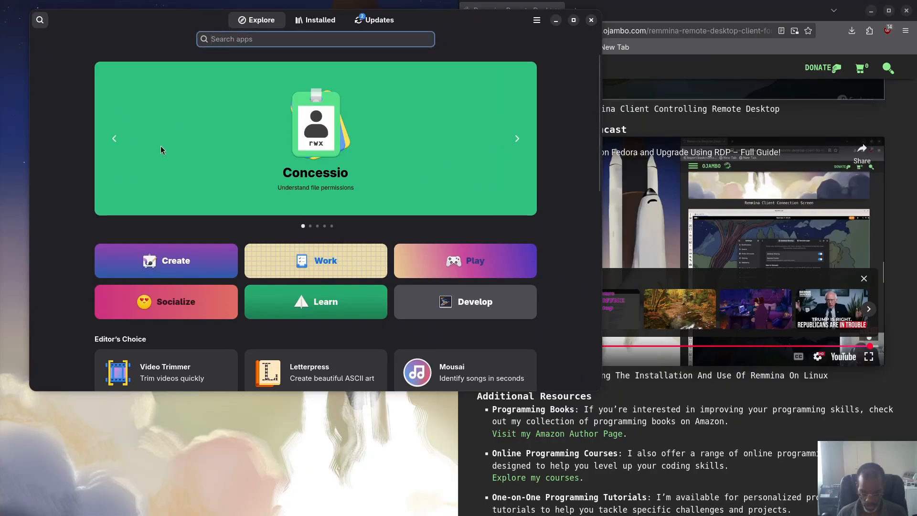
{"action": "type", "text": "remote deskt"}
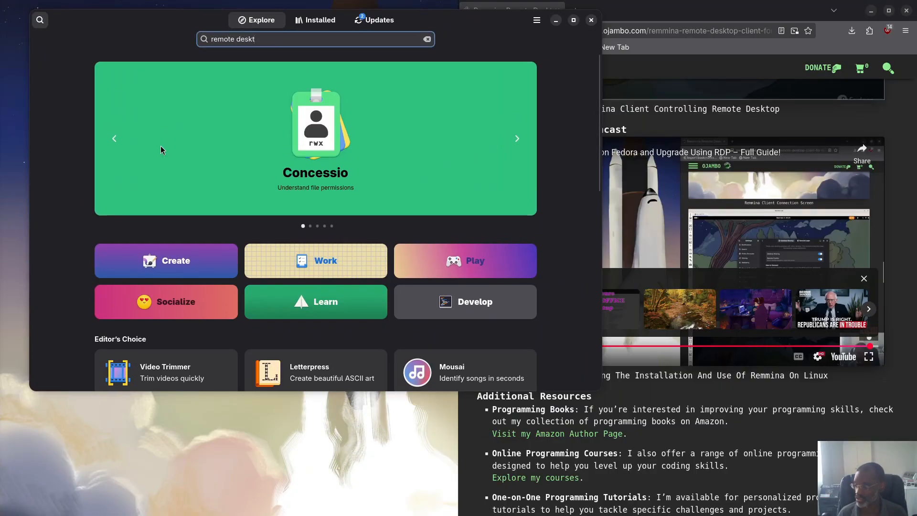
{"action": "type", "text": "op"}
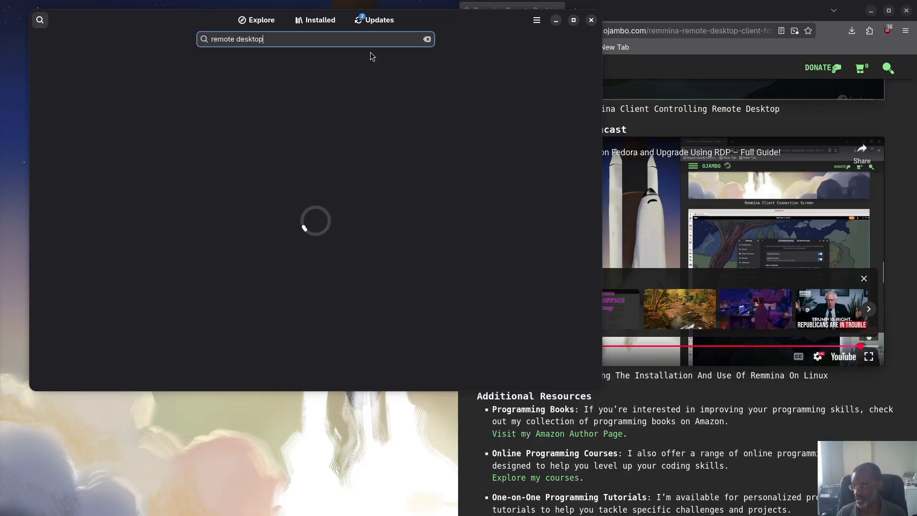
{"action": "left_click", "coordinate": [428, 40]}
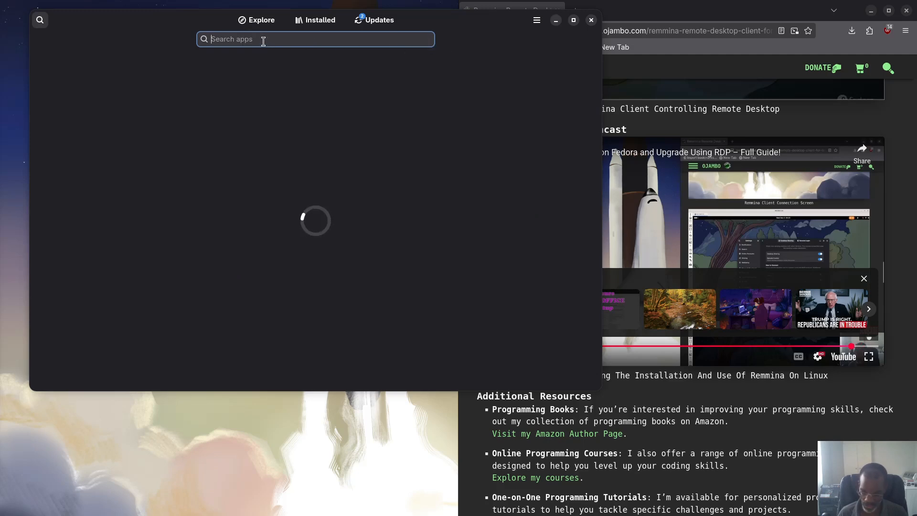
{"action": "type", "text": "remmi"}
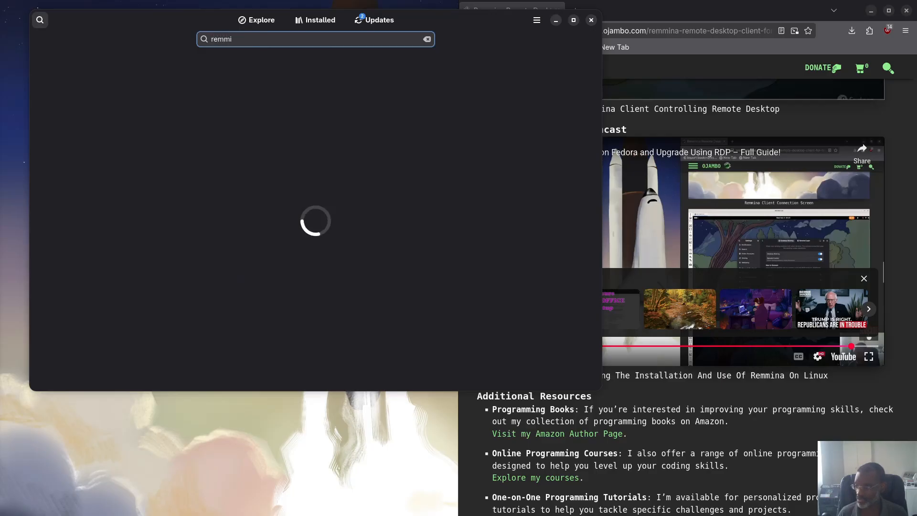
{"action": "type", "text": "na"}
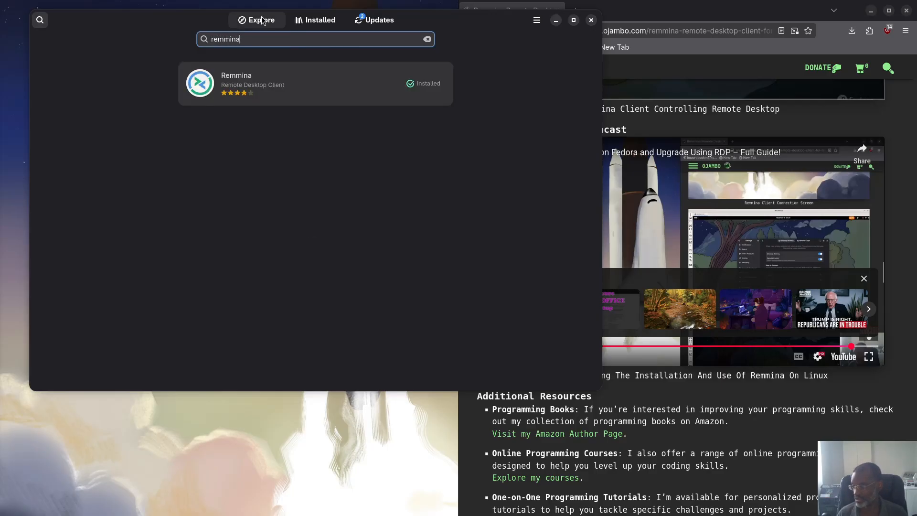
Step: Open Remmina's details snapped to the left half and confirm Fedora Linux as its source
{"action": "left_click", "coordinate": [249, 86]}
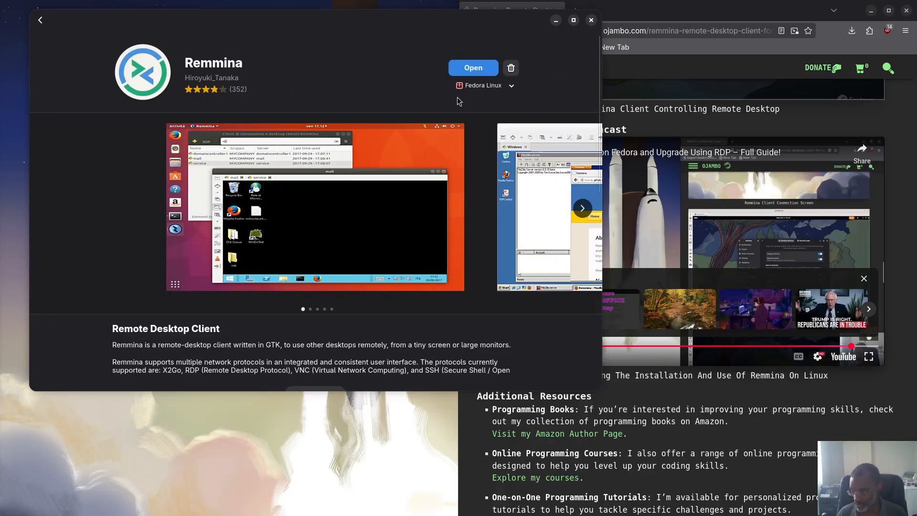
{"action": "left_click_drag", "start_coordinate": [319, 16], "coordinate": [2, 62]}
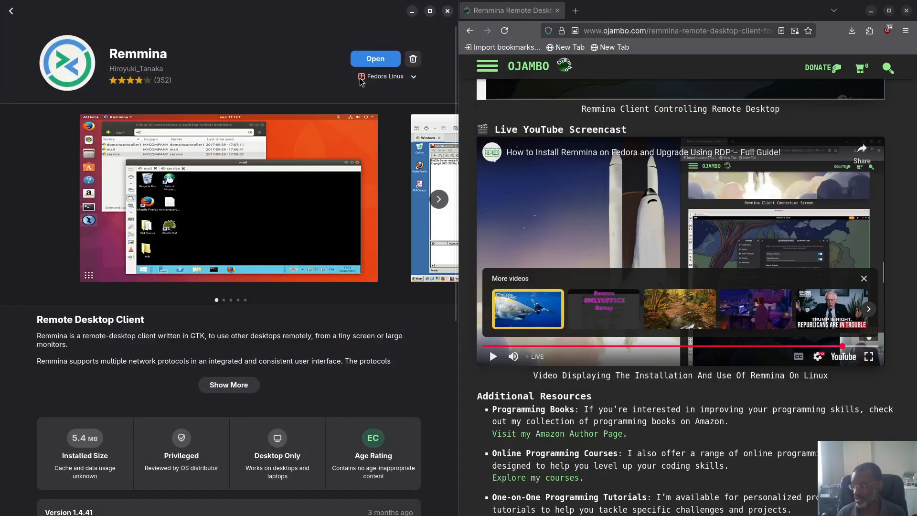
{"action": "left_click", "coordinate": [413, 77]}
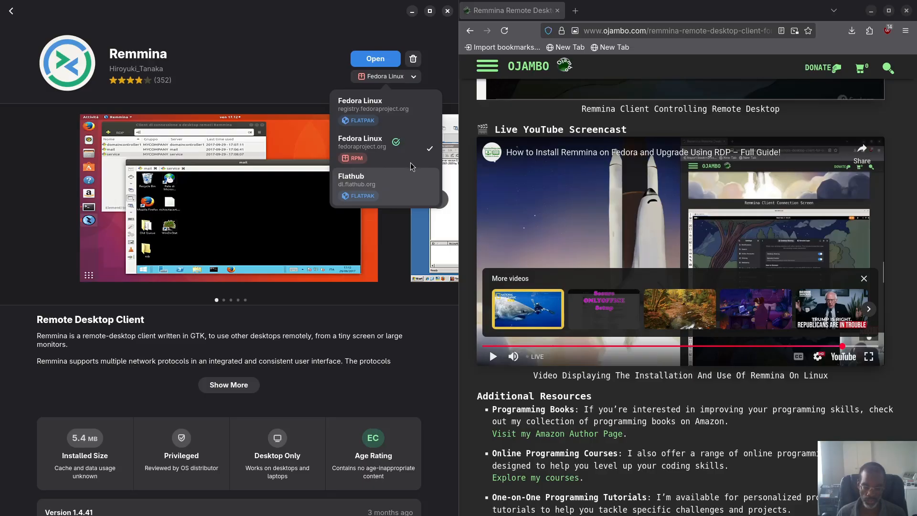
{"action": "left_click", "coordinate": [262, 74]}
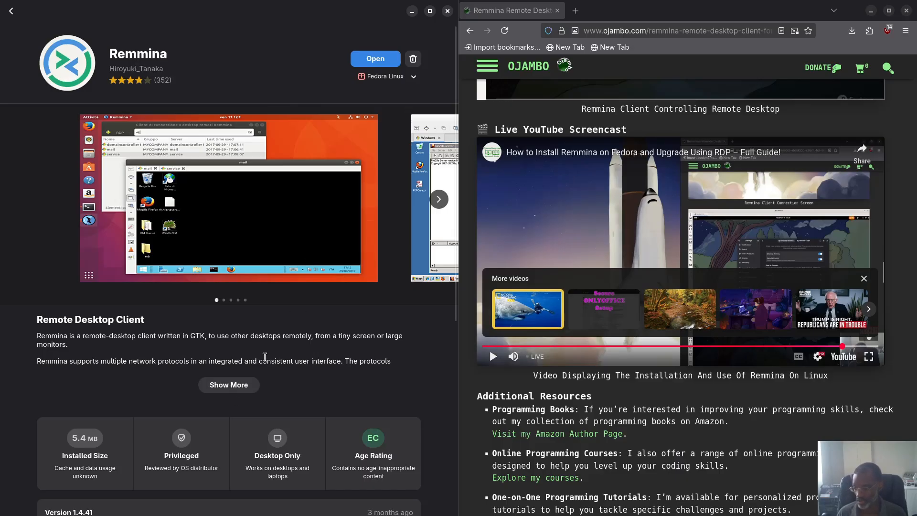
{"action": "scroll", "coordinate": [133, 411], "scroll_direction": "down", "scroll_amount": 10}
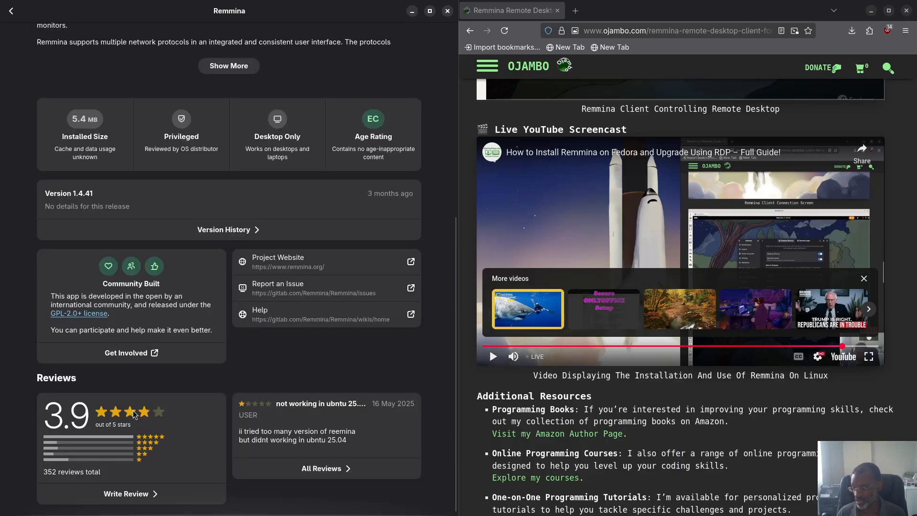
{"action": "scroll", "coordinate": [136, 414], "scroll_direction": "up", "scroll_amount": 1}
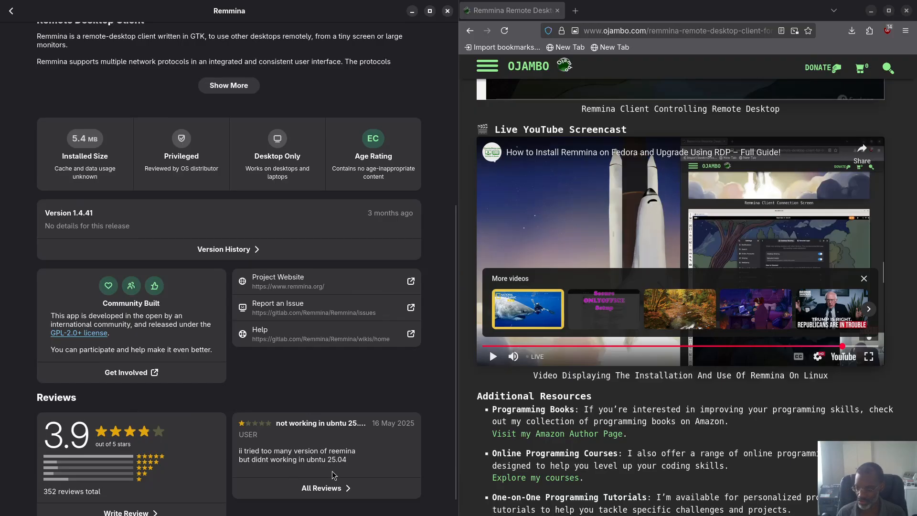
{"action": "scroll", "coordinate": [333, 475], "scroll_direction": "up", "scroll_amount": 15}
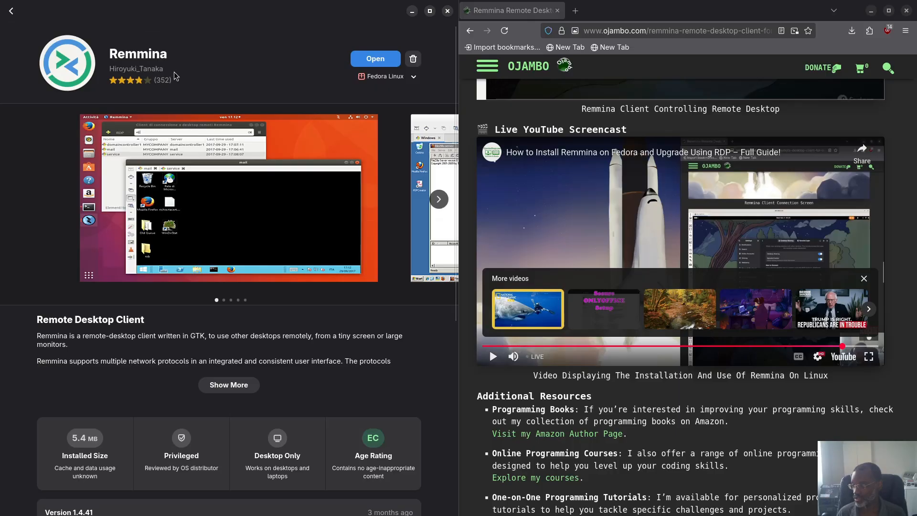
{"action": "scroll", "coordinate": [186, 76], "scroll_direction": "down", "scroll_amount": 5}
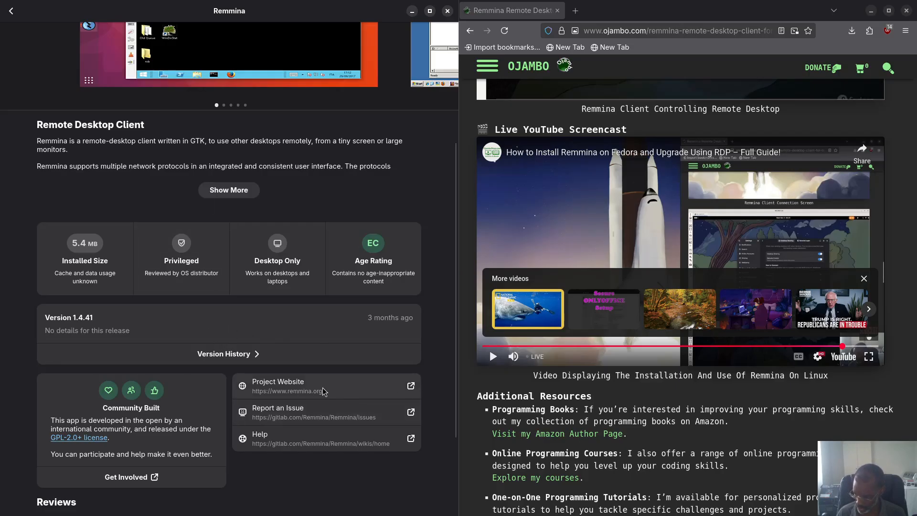
Step: Select Remmina's project website address and place the Chrome window on the left half
{"action": "left_click_drag", "start_coordinate": [328, 389], "coordinate": [253, 396]}
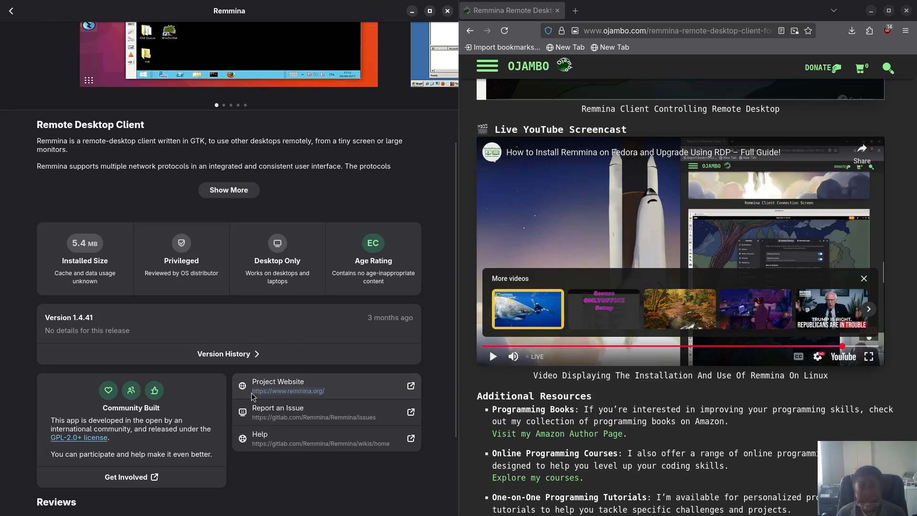
{"action": "key", "text": "super"}
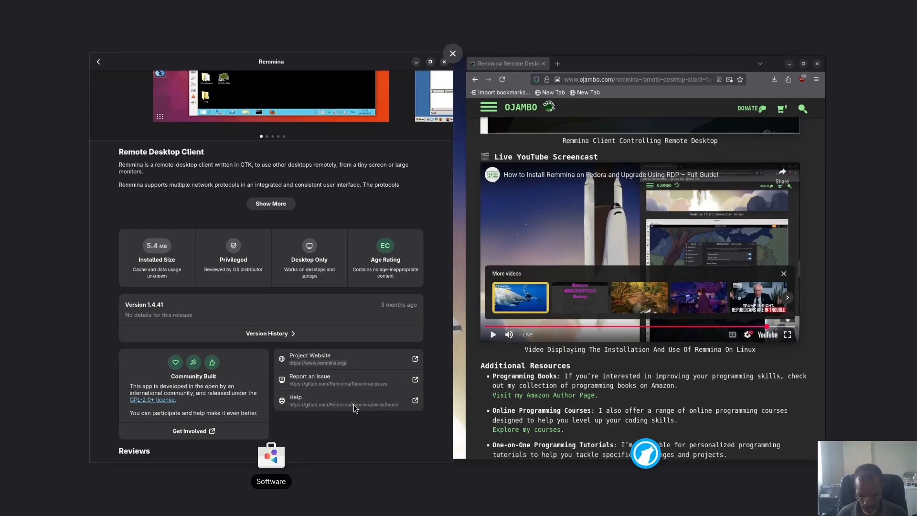
{"action": "left_click", "coordinate": [353, 404]}
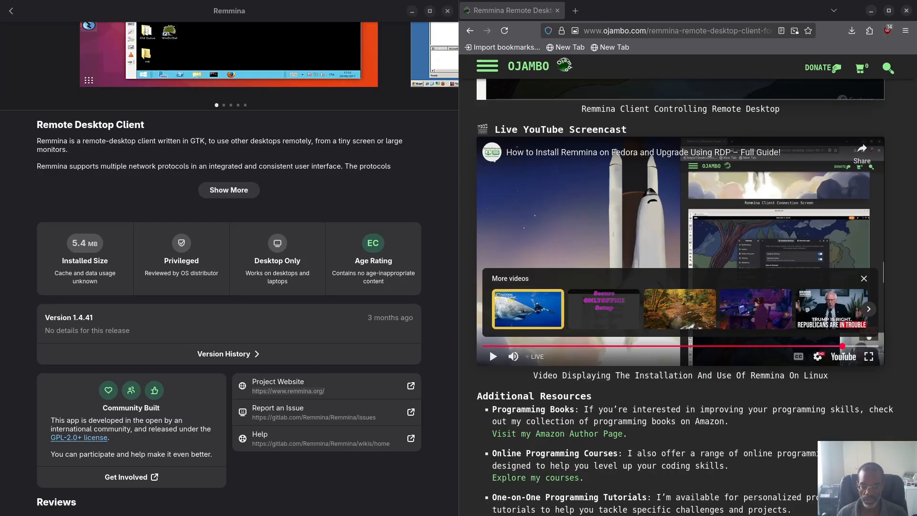
{"action": "left_click_drag", "start_coordinate": [81, 145], "coordinate": [11, 171]}
Step: Load the remmina.org homepage in Chrome and skim it
{"action": "key", "text": "Return"}
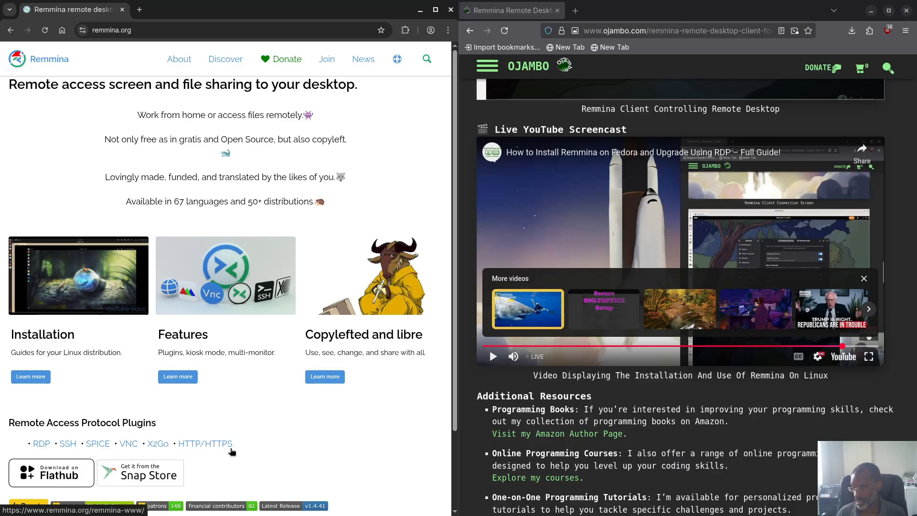
{"action": "scroll", "coordinate": [236, 451], "scroll_direction": "down", "scroll_amount": 2}
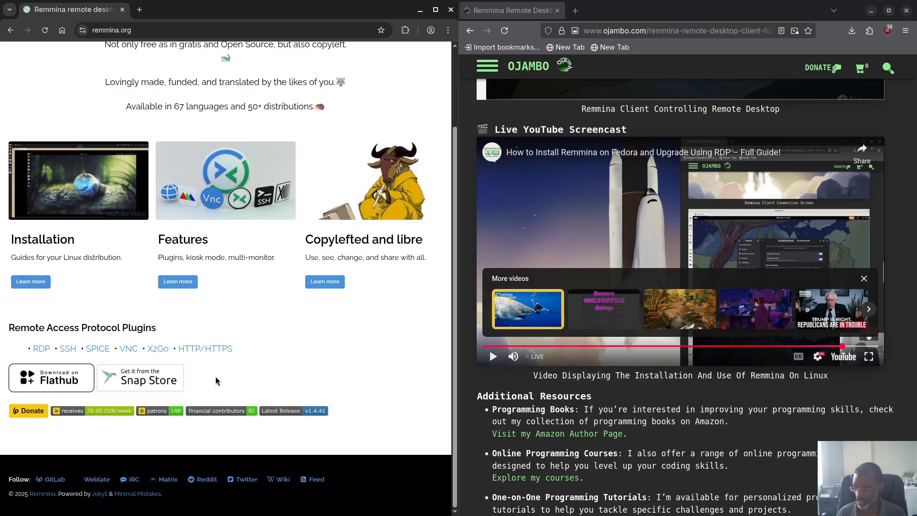
{"action": "scroll", "coordinate": [217, 381], "scroll_direction": "up", "scroll_amount": 2}
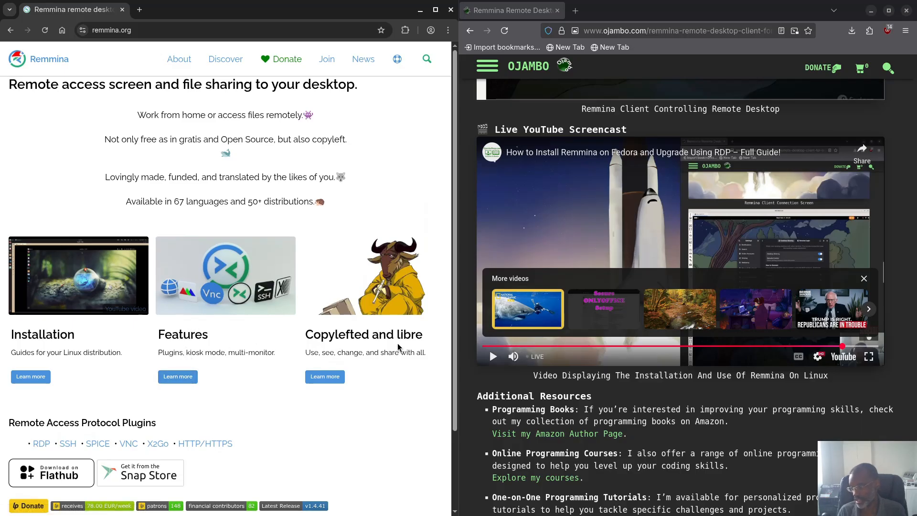
Step: Read through the Remmina Features page's options and plugin features, then close Chrome
{"action": "left_click", "coordinate": [181, 378]}
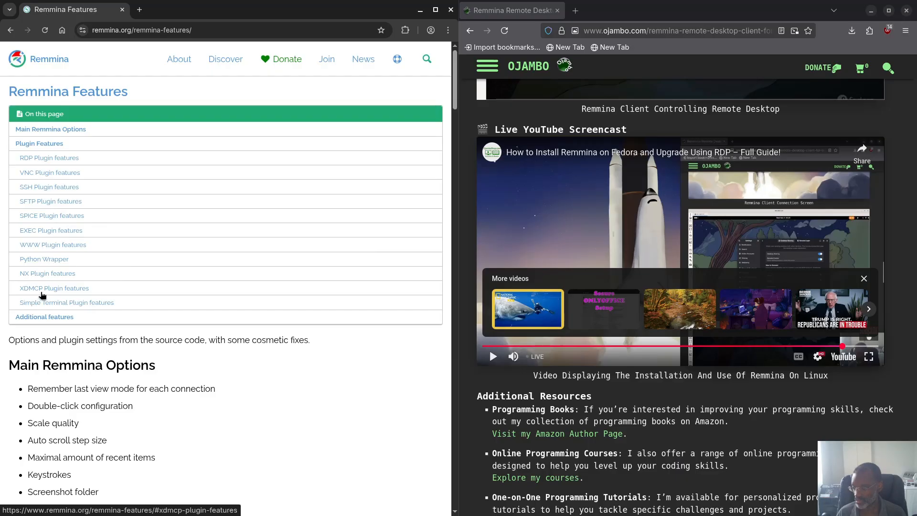
{"action": "scroll", "coordinate": [92, 295], "scroll_direction": "down", "scroll_amount": 2}
{"action": "scroll", "coordinate": [78, 254], "scroll_direction": "up", "scroll_amount": 2}
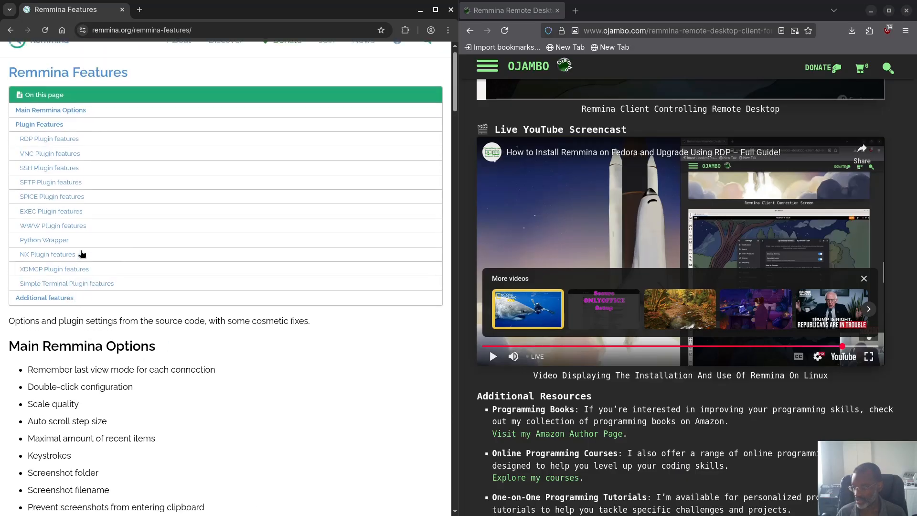
{"action": "scroll", "coordinate": [98, 317], "scroll_direction": "down", "scroll_amount": 3}
{"action": "scroll", "coordinate": [101, 317], "scroll_direction": "down", "scroll_amount": 4}
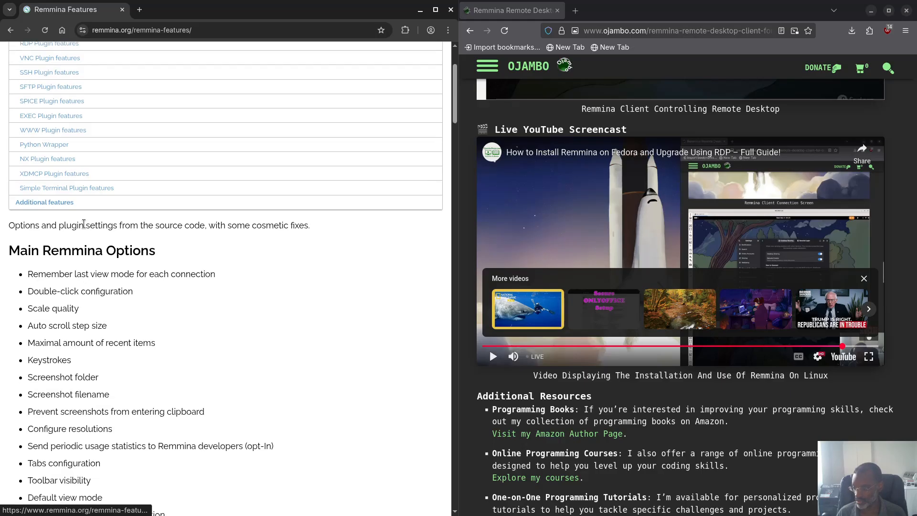
{"action": "scroll", "coordinate": [74, 242], "scroll_direction": "up", "scroll_amount": 6}
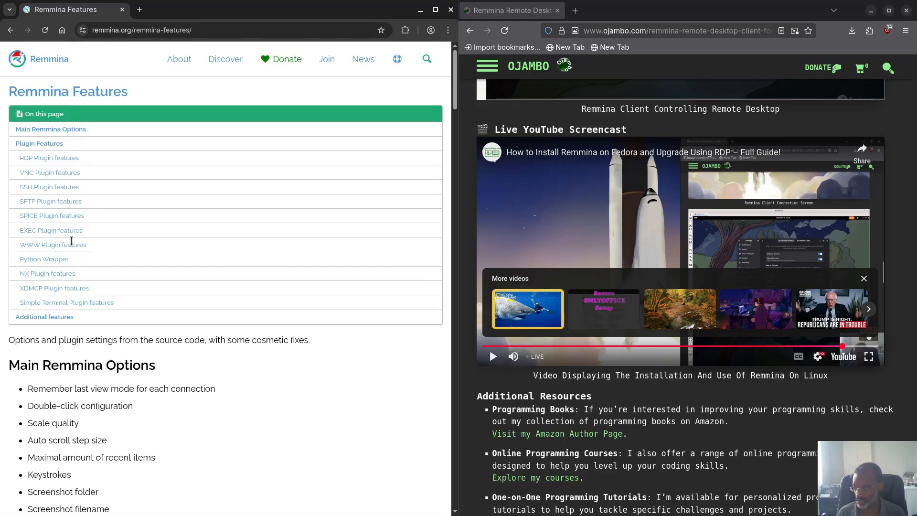
{"action": "scroll", "coordinate": [72, 239], "scroll_direction": "down", "scroll_amount": 9}
{"action": "scroll", "coordinate": [70, 236], "scroll_direction": "down", "scroll_amount": 8}
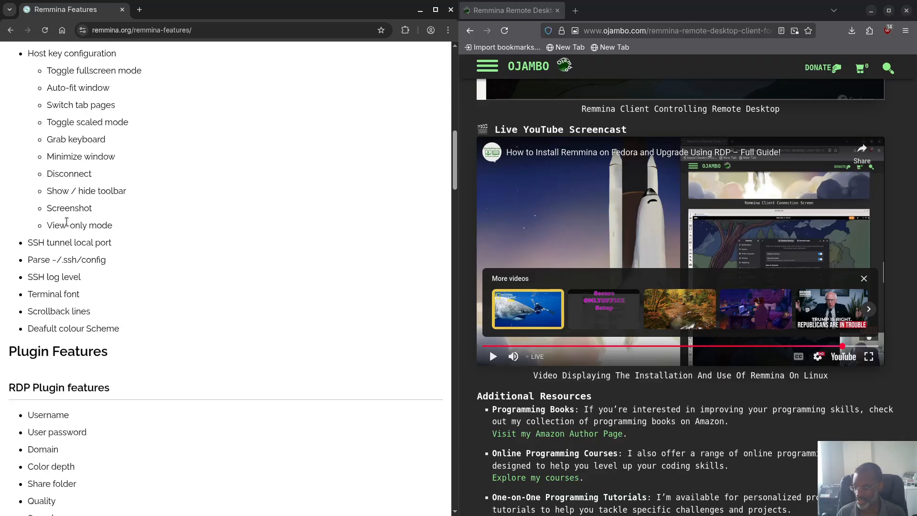
{"action": "scroll", "coordinate": [58, 179], "scroll_direction": "down", "scroll_amount": 1}
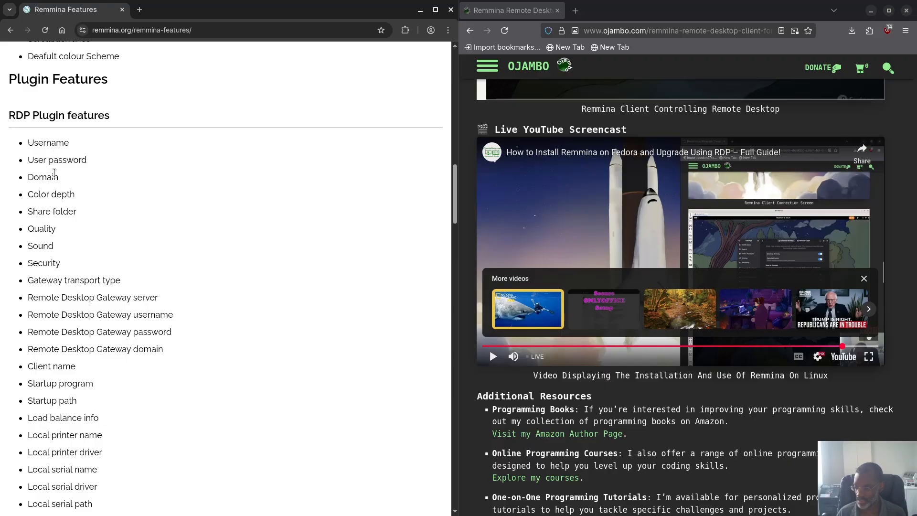
{"action": "scroll", "coordinate": [65, 247], "scroll_direction": "down", "scroll_amount": 1}
{"action": "scroll", "coordinate": [66, 224], "scroll_direction": "down", "scroll_amount": 1}
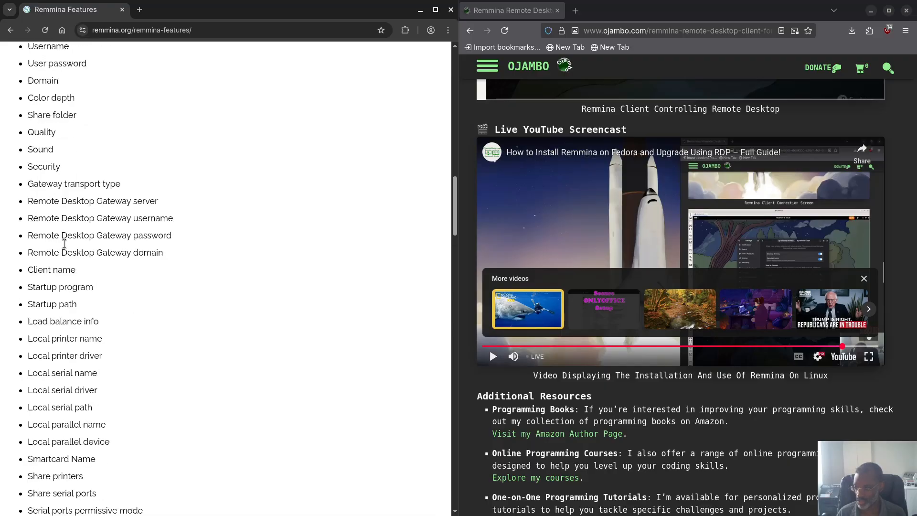
{"action": "scroll", "coordinate": [77, 357], "scroll_direction": "down", "scroll_amount": 10}
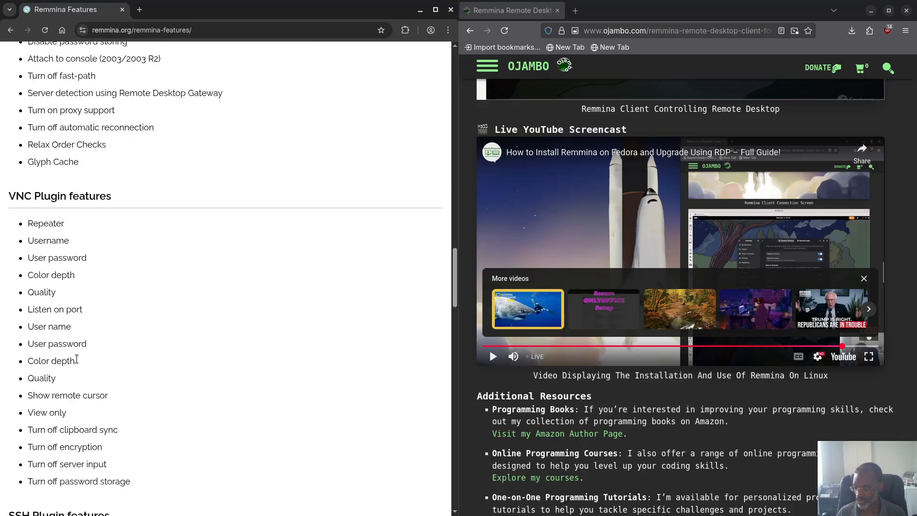
{"action": "scroll", "coordinate": [72, 257], "scroll_direction": "down", "scroll_amount": 10}
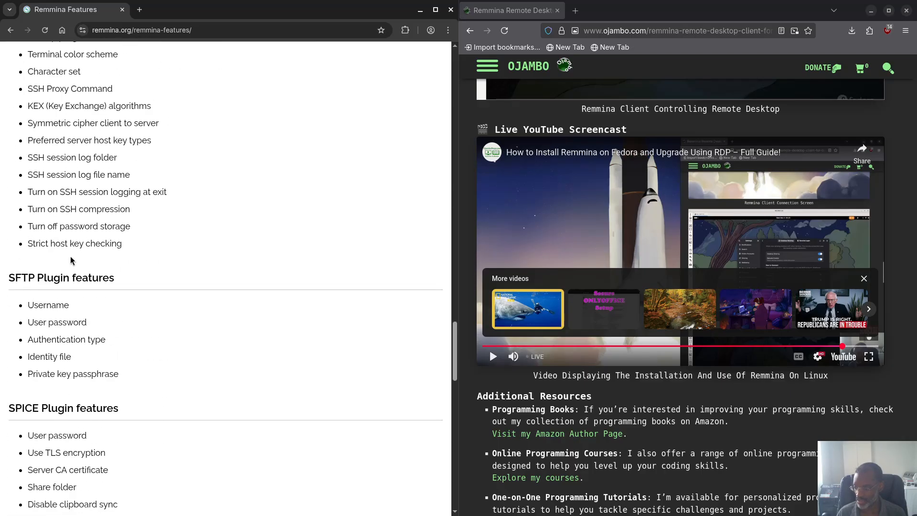
{"action": "scroll", "coordinate": [72, 239], "scroll_direction": "up", "scroll_amount": 3}
{"action": "scroll", "coordinate": [72, 226], "scroll_direction": "down", "scroll_amount": 5}
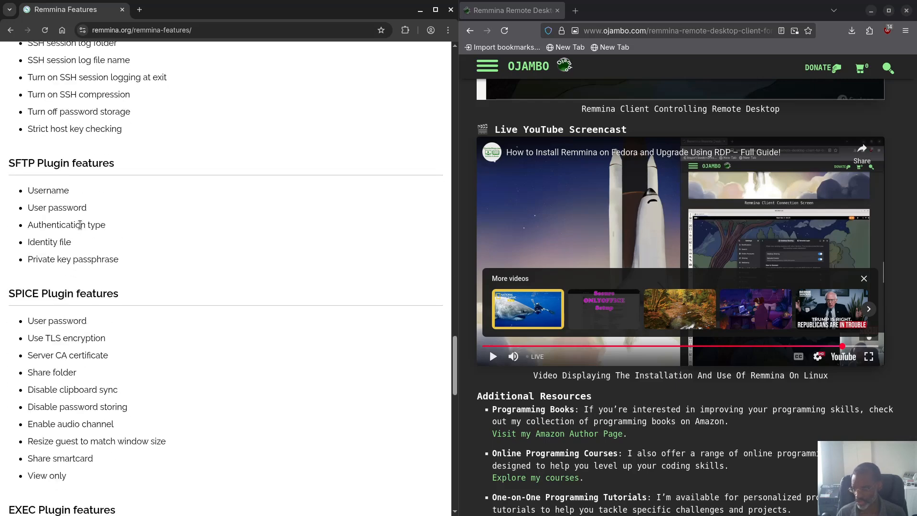
{"action": "scroll", "coordinate": [74, 213], "scroll_direction": "down", "scroll_amount": 1}
{"action": "scroll", "coordinate": [74, 210], "scroll_direction": "down", "scroll_amount": 6}
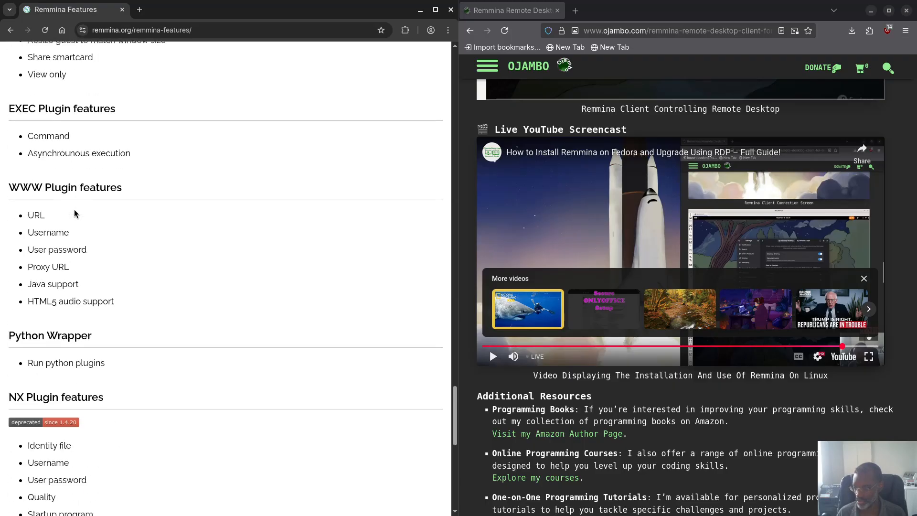
{"action": "scroll", "coordinate": [72, 198], "scroll_direction": "down", "scroll_amount": 3}
{"action": "scroll", "coordinate": [72, 199], "scroll_direction": "down", "scroll_amount": 6}
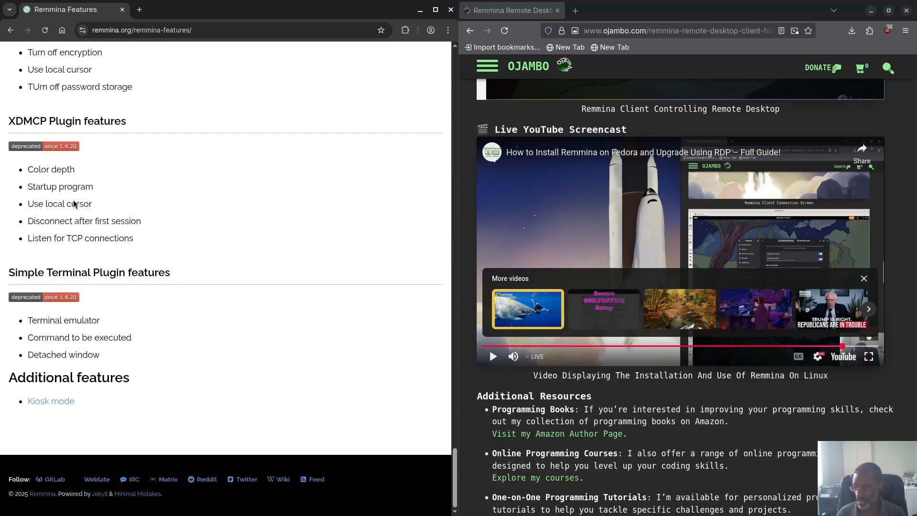
{"action": "scroll", "coordinate": [66, 203], "scroll_direction": "up", "scroll_amount": 8}
{"action": "scroll", "coordinate": [66, 203], "scroll_direction": "up", "scroll_amount": 20}
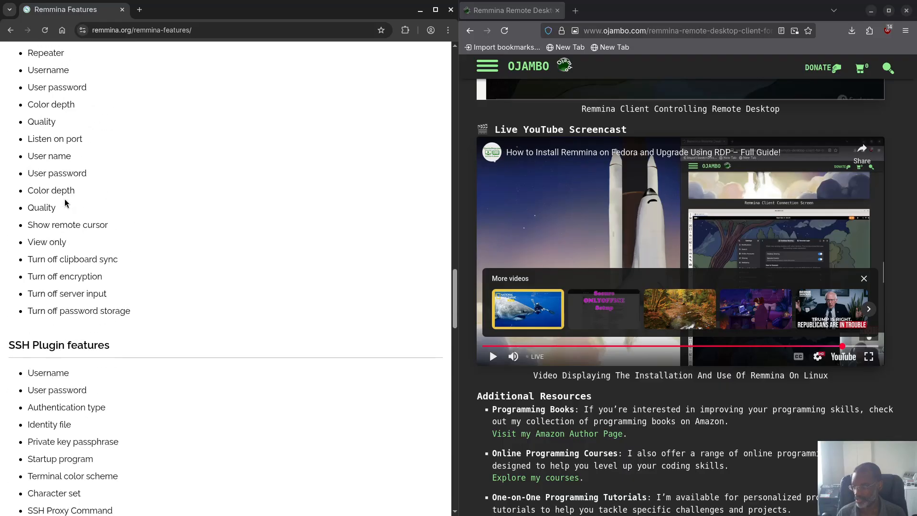
{"action": "scroll", "coordinate": [65, 200], "scroll_direction": "up", "scroll_amount": 12}
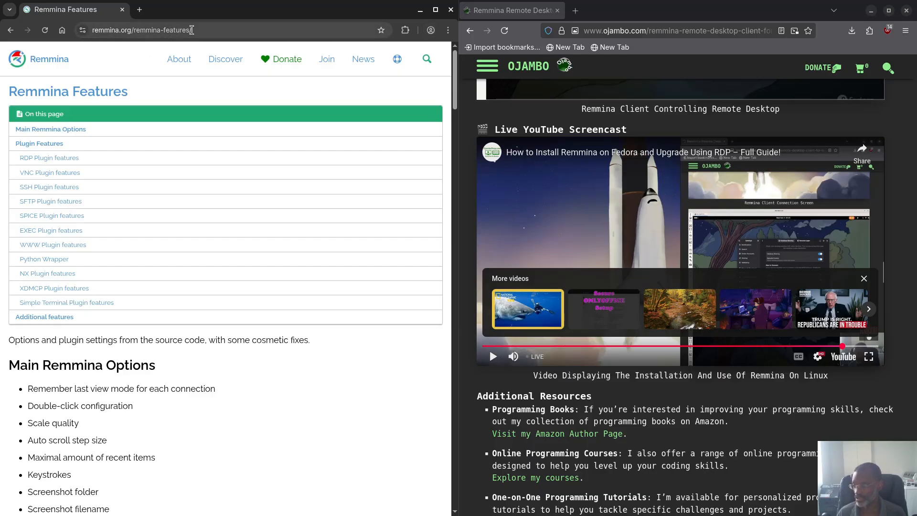
{"action": "left_click", "coordinate": [450, 10]}
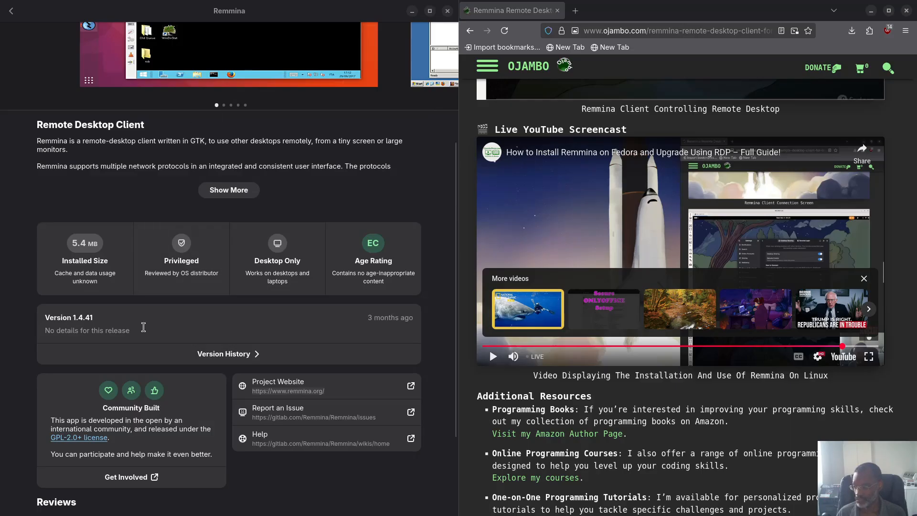
Step: Close GNOME Software, launch GNOME Connections, and position its window at the top left
{"action": "left_click", "coordinate": [447, 12]}
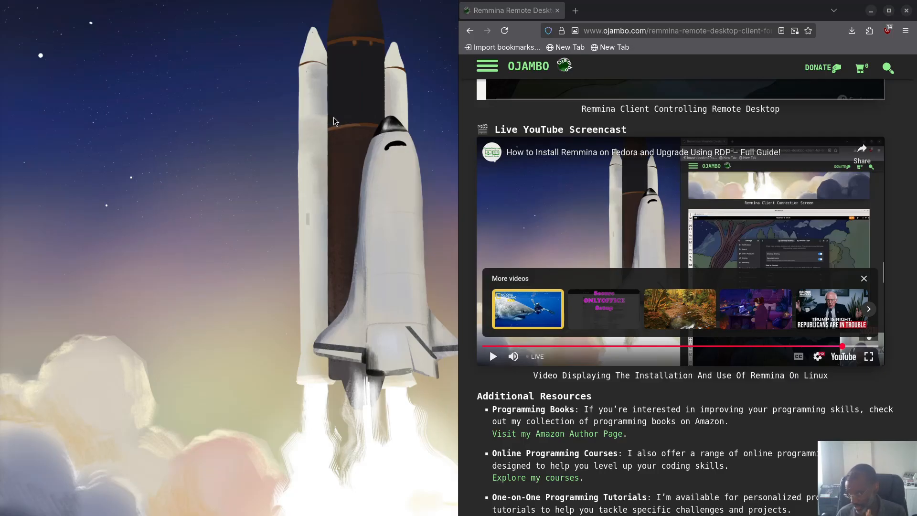
{"action": "key", "text": "super"}
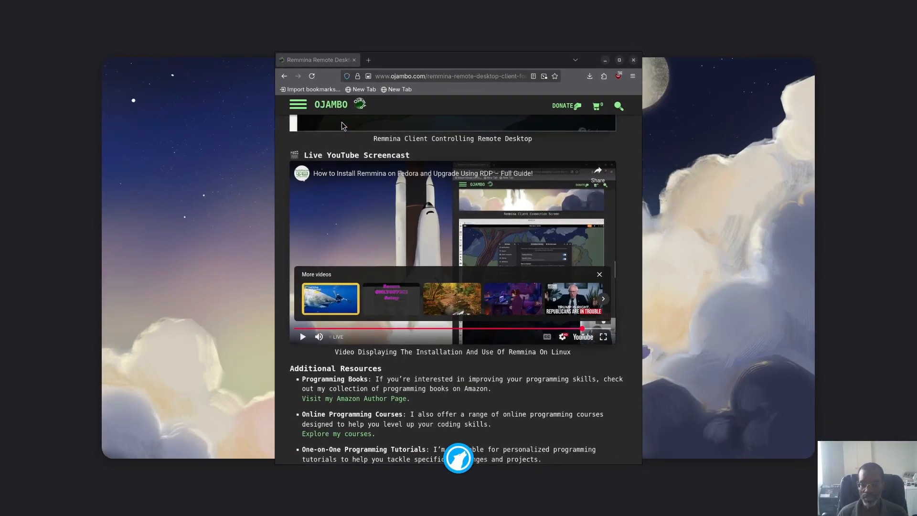
{"action": "key", "text": "Return"}
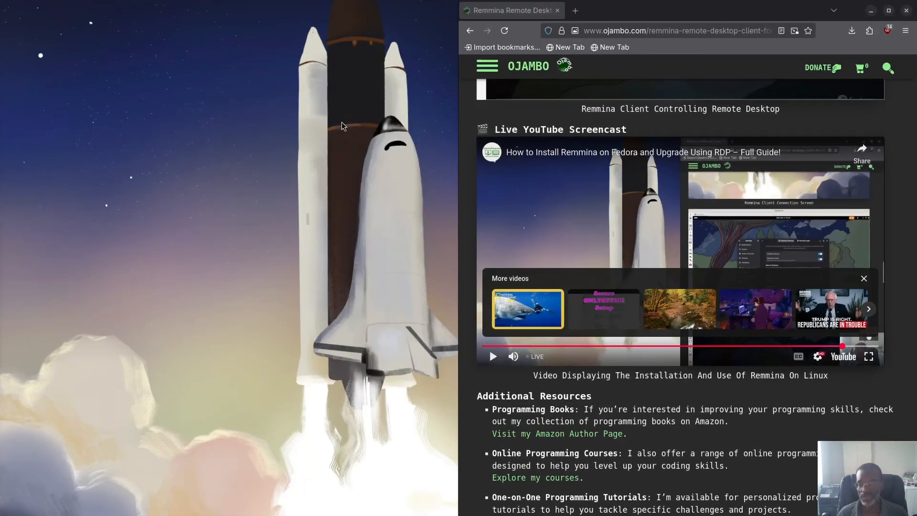
{"action": "left_click_drag", "start_coordinate": [392, 85], "coordinate": [185, 25]}
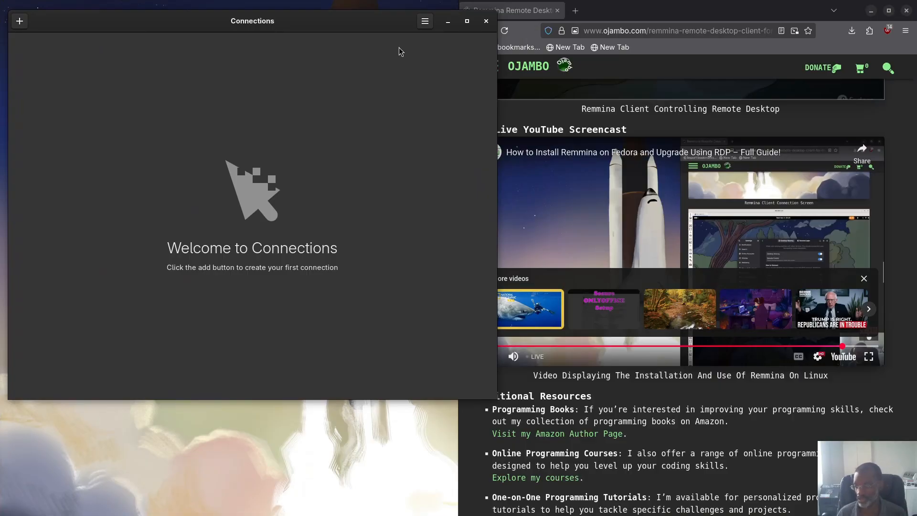
Step: Check in About Connections that the app is version 49.0
{"action": "left_click", "coordinate": [425, 21]}
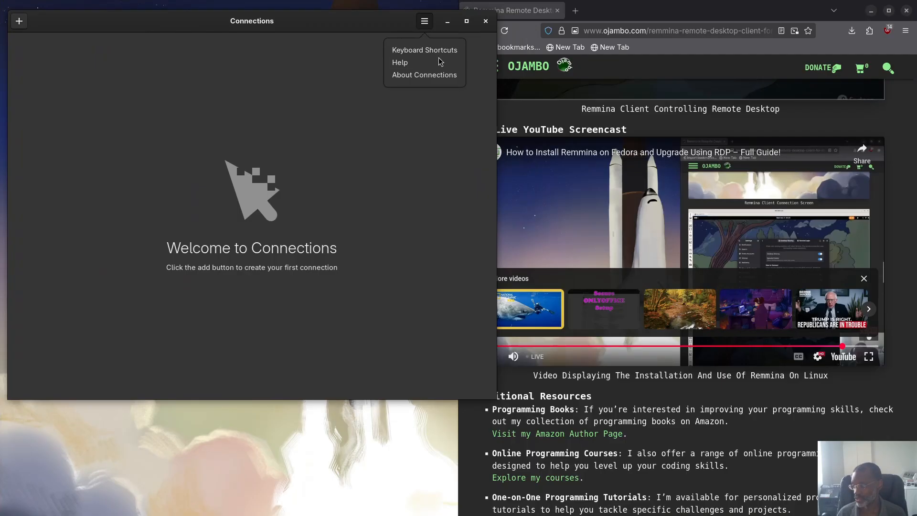
{"action": "left_click", "coordinate": [426, 76]}
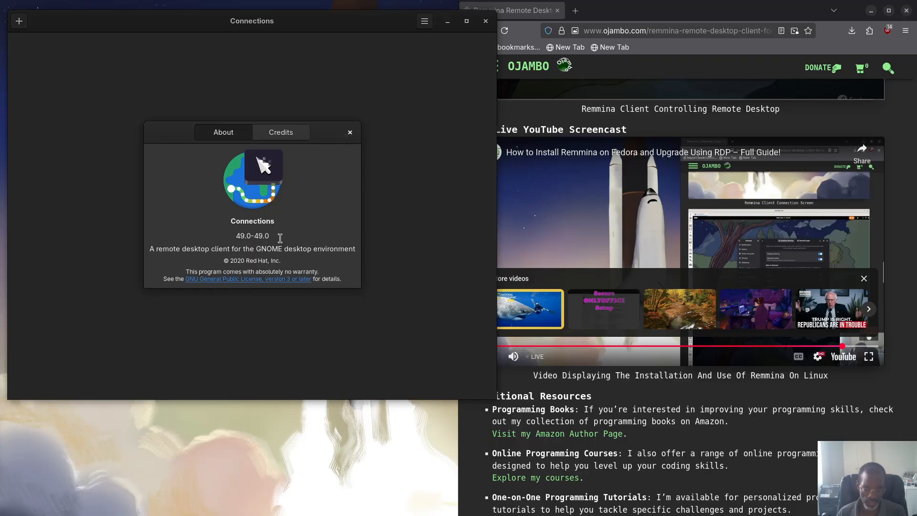
{"action": "left_click", "coordinate": [350, 133]}
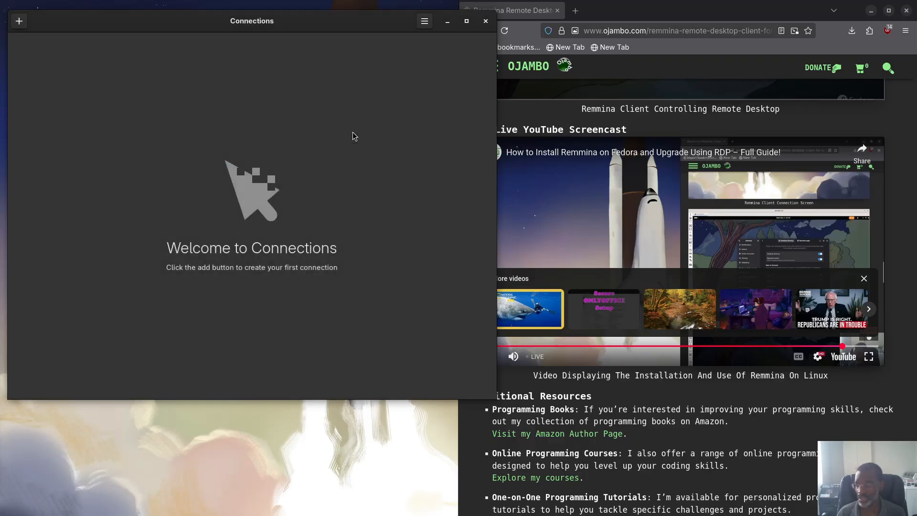
Step: View the RDP, VNC and SPICE choices for a new connection, dismiss them, and quit Connections
{"action": "left_click", "coordinate": [21, 22]}
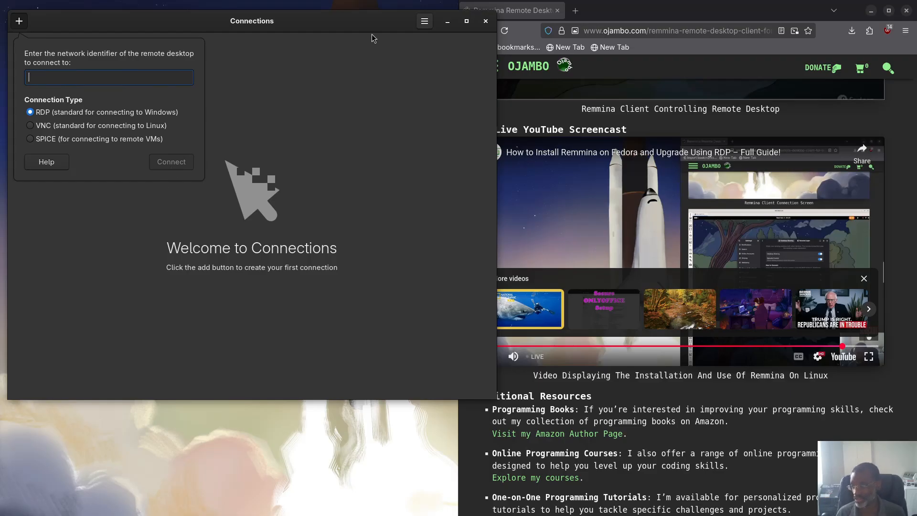
{"action": "left_click", "coordinate": [414, 39]}
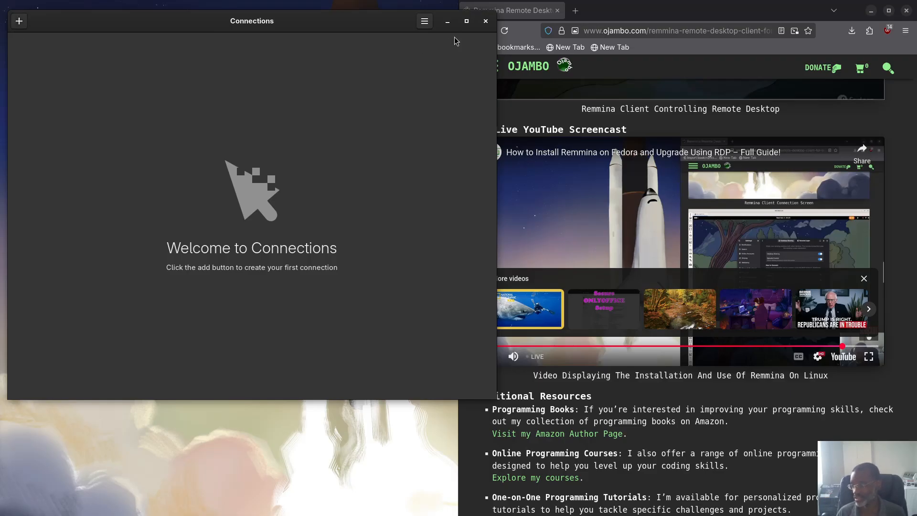
{"action": "left_click", "coordinate": [486, 22]}
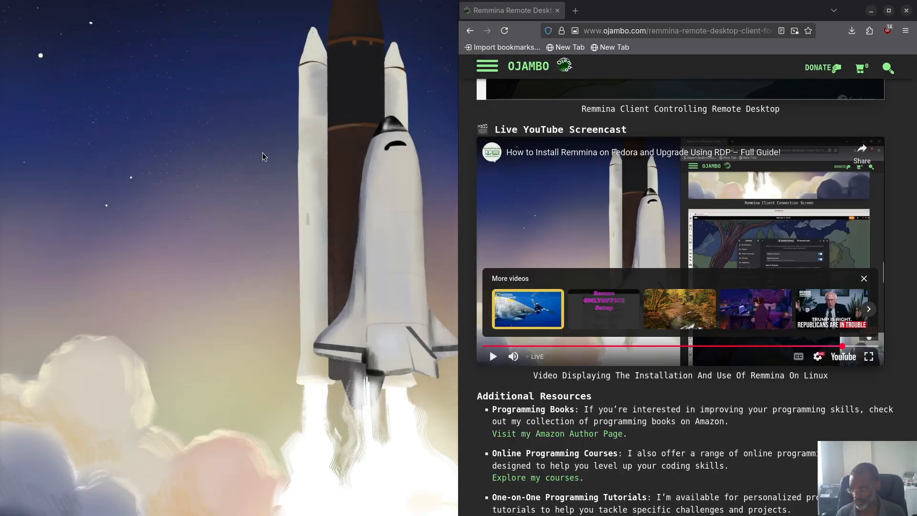
Step: Launch Remmina from Activities and snap its window to the left half of the screen
{"action": "key", "text": "super"}
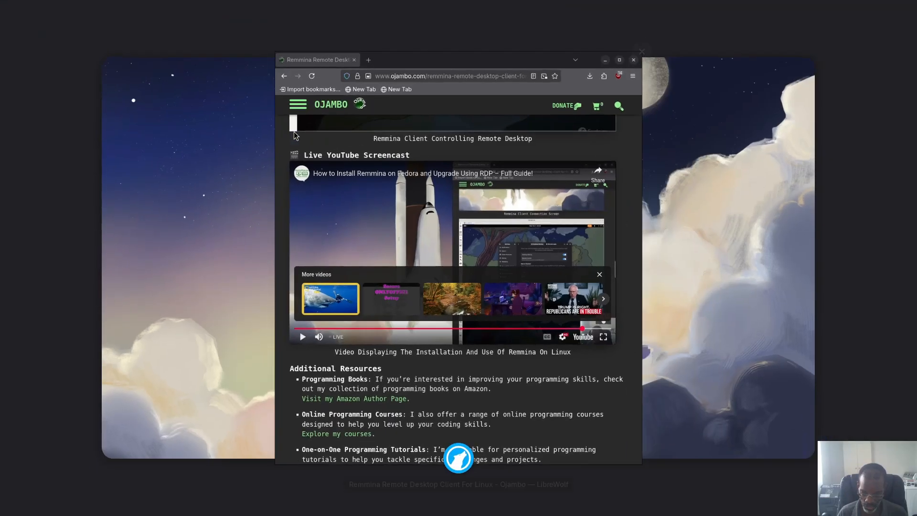
{"action": "key", "text": "Return"}
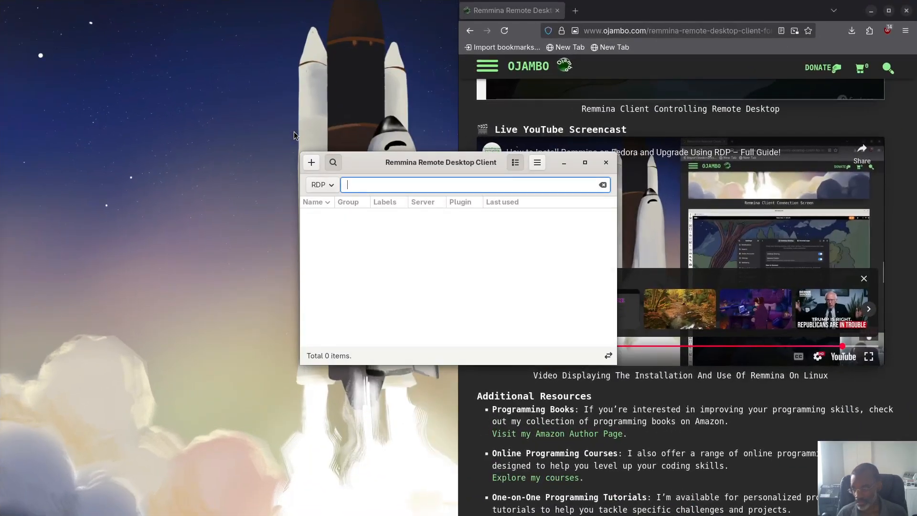
{"action": "left_click_drag", "start_coordinate": [434, 161], "coordinate": [157, 33]}
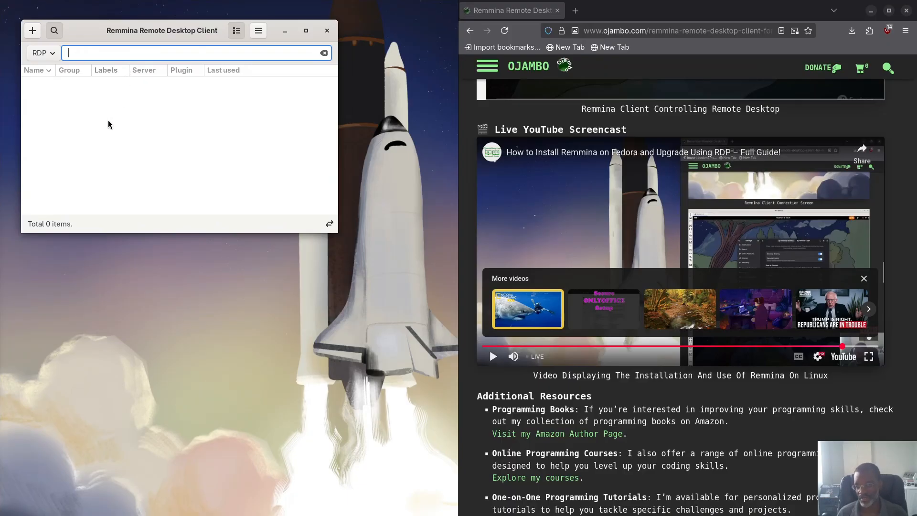
{"action": "left_click_drag", "start_coordinate": [148, 37], "coordinate": [6, 79]}
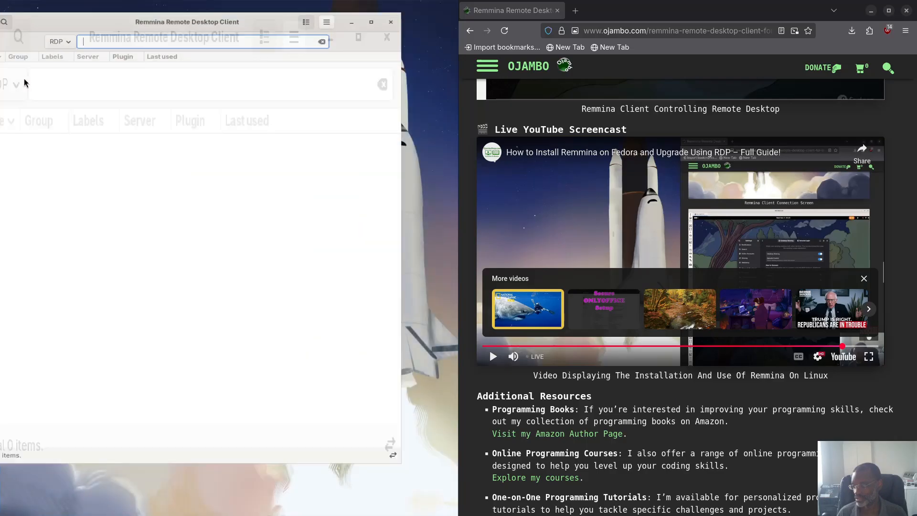
Step: Check the protocol list, keep RDP selected, and open Remmina's main menu
{"action": "left_click", "coordinate": [101, 34]}
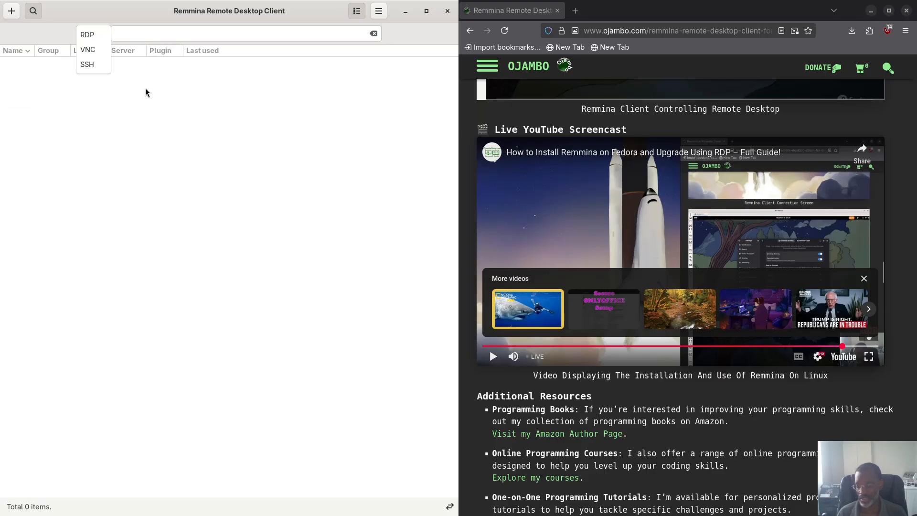
{"action": "left_click", "coordinate": [240, 123]}
{"action": "left_click", "coordinate": [379, 12]}
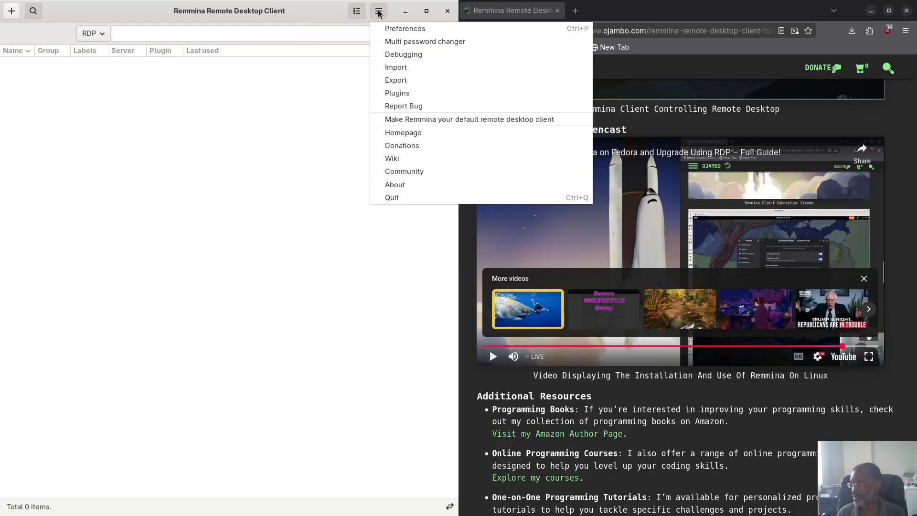
{"action": "left_click", "coordinate": [394, 30]}
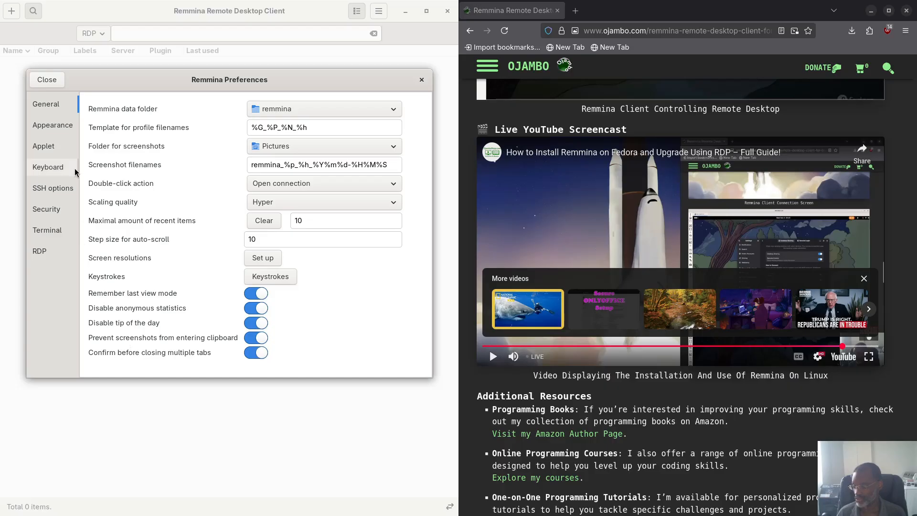
{"action": "left_click", "coordinate": [50, 128]}
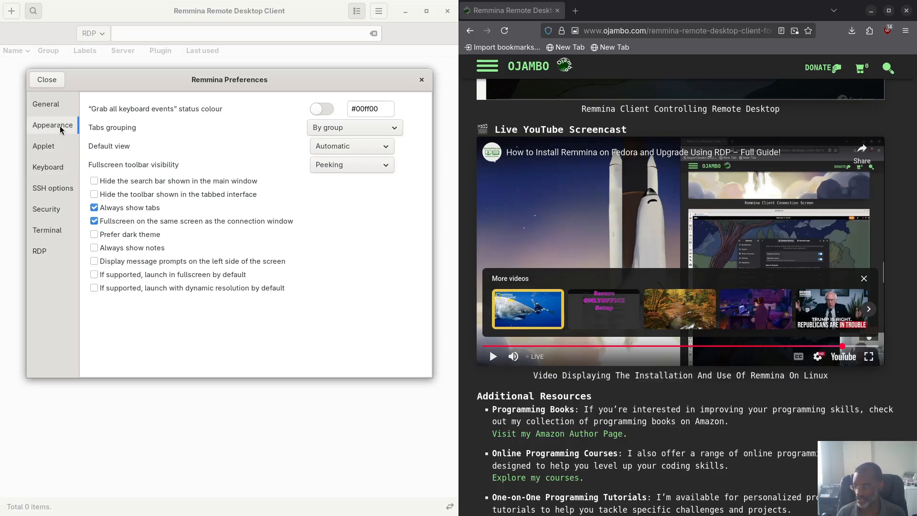
{"action": "left_click", "coordinate": [57, 146]}
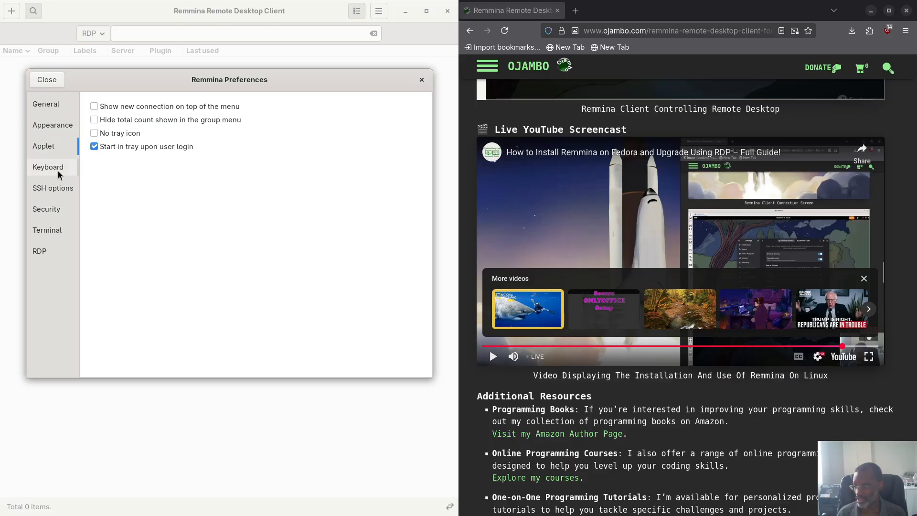
{"action": "left_click", "coordinate": [57, 172]}
{"action": "left_click", "coordinate": [56, 192]}
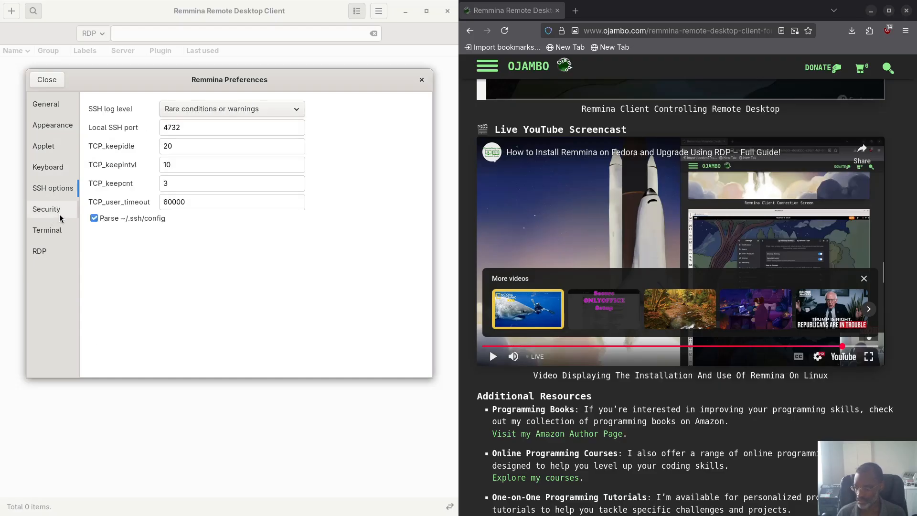
{"action": "left_click", "coordinate": [52, 214]}
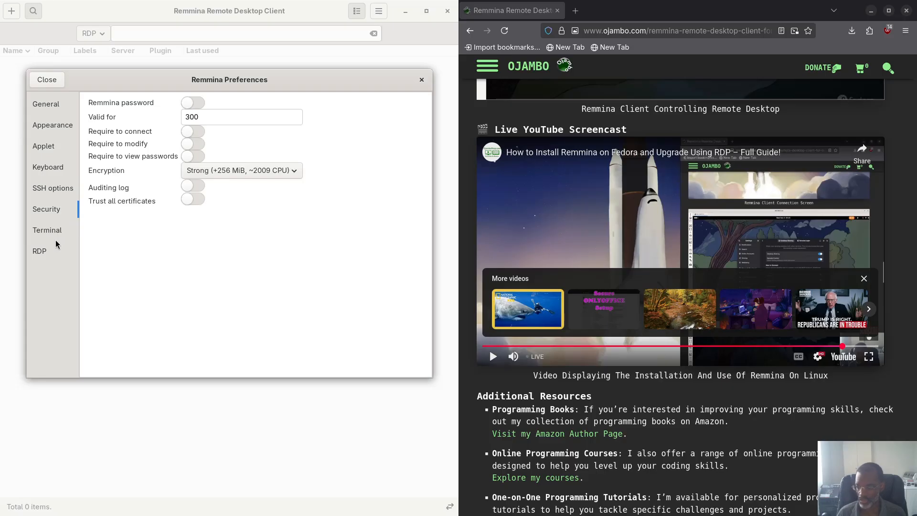
{"action": "left_click", "coordinate": [58, 231]}
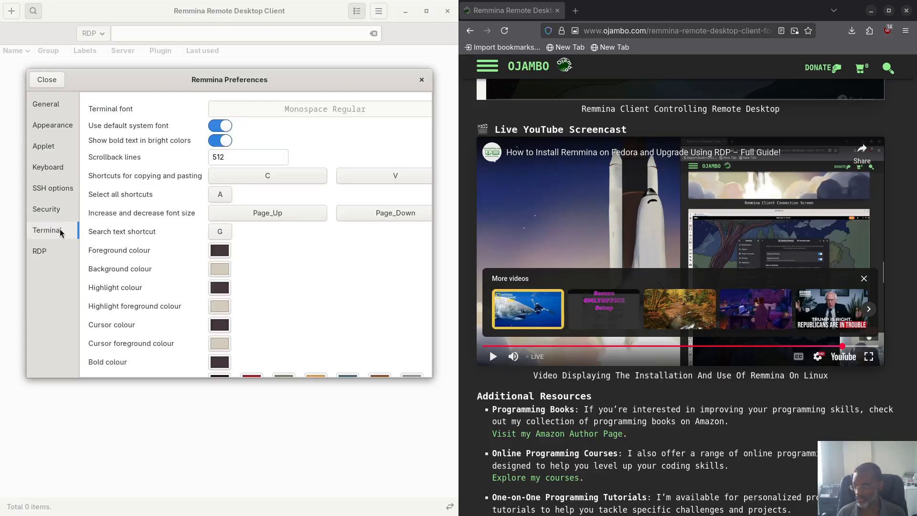
{"action": "left_click", "coordinate": [55, 253]}
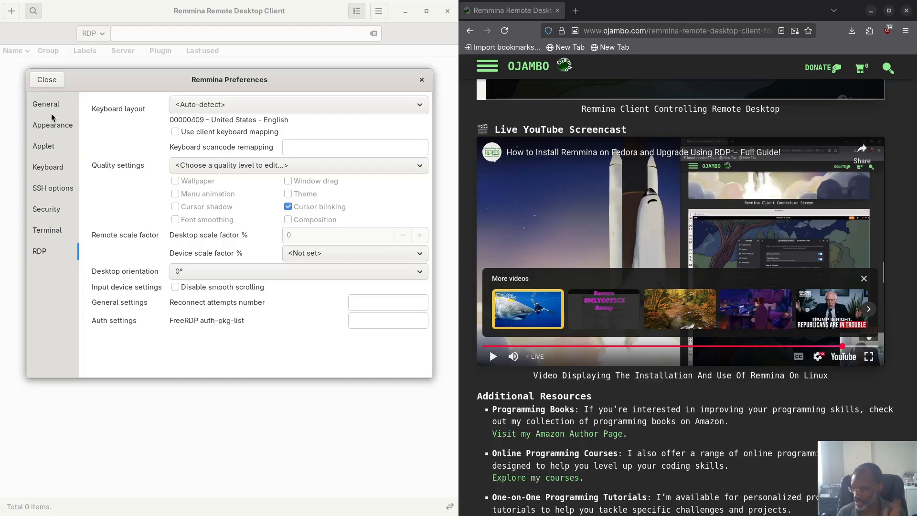
{"action": "left_click", "coordinate": [46, 102]}
{"action": "left_click", "coordinate": [46, 80]}
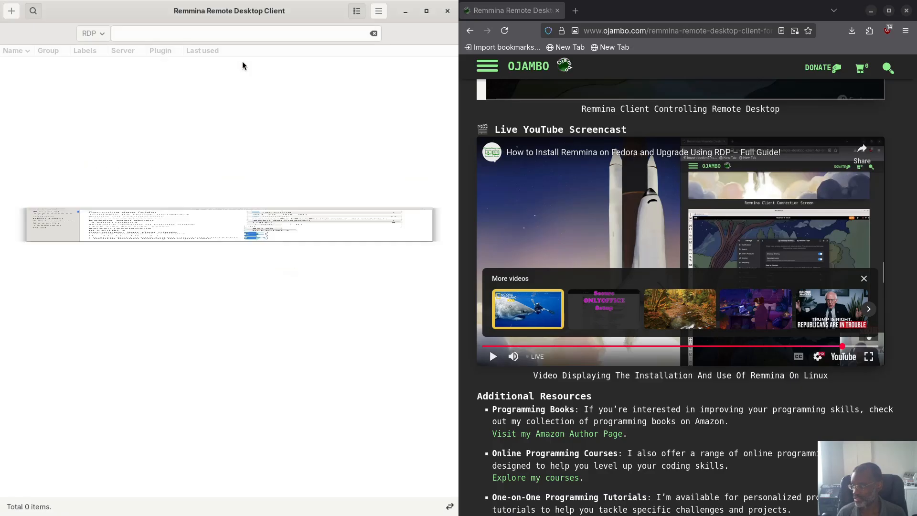
{"action": "left_click", "coordinate": [379, 13]}
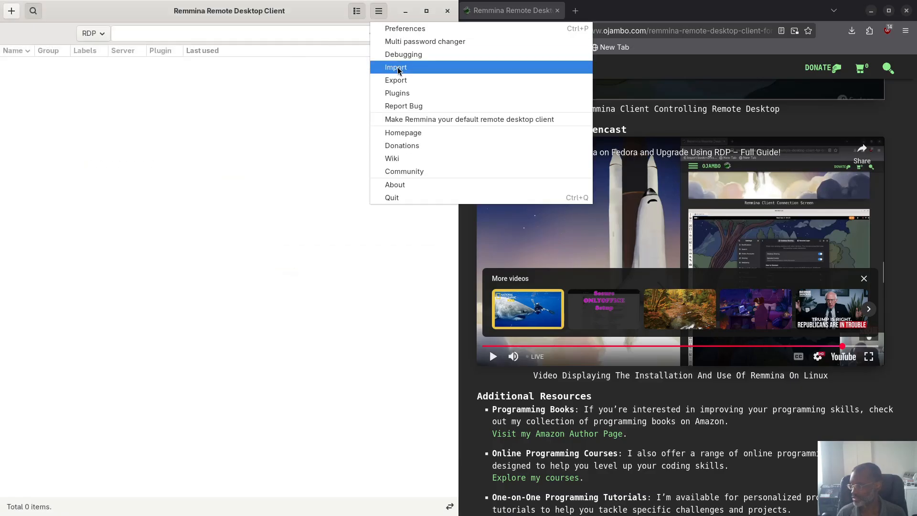
{"action": "left_click", "coordinate": [399, 94]}
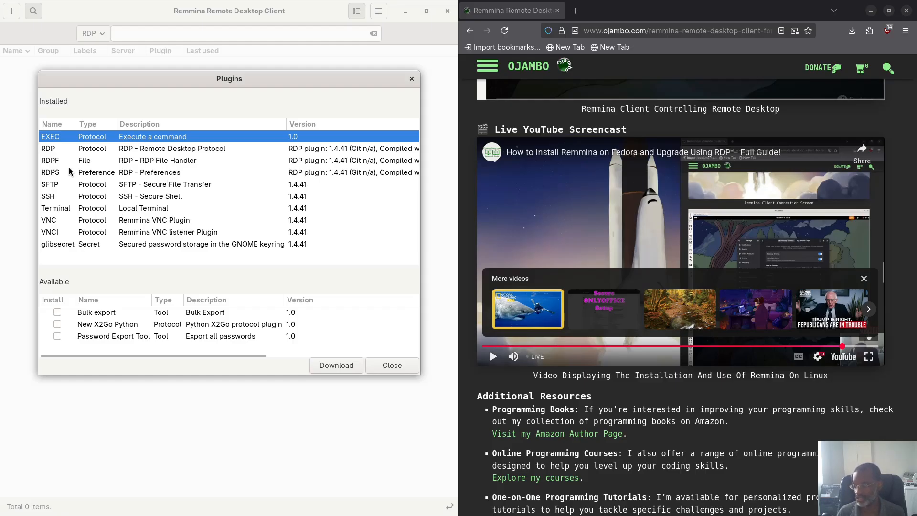
{"action": "left_click", "coordinate": [394, 367]}
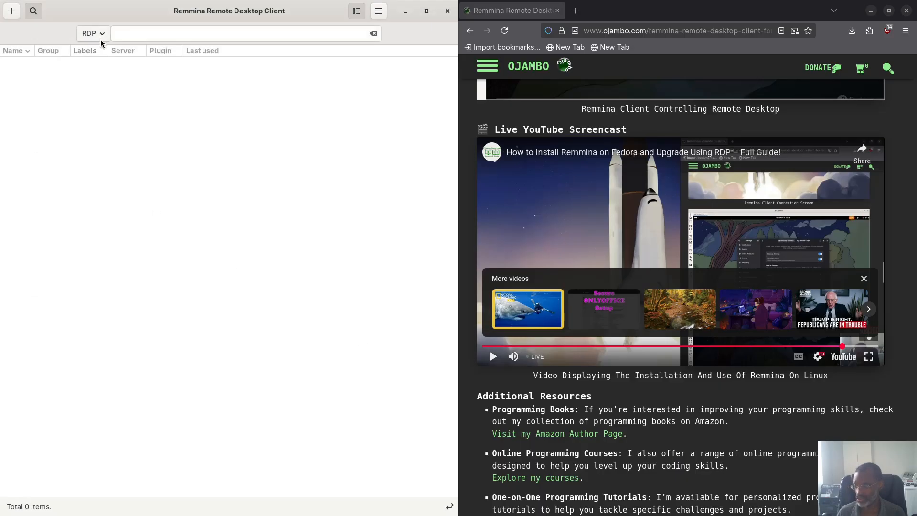
Step: Start a new connection profile, then close the profile dialog without saving
{"action": "left_click", "coordinate": [11, 11]}
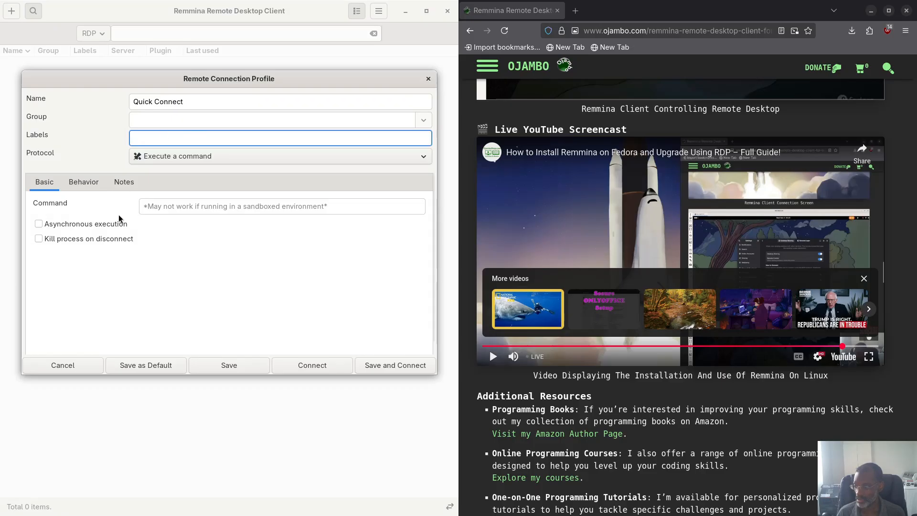
{"action": "left_click", "coordinate": [429, 79]}
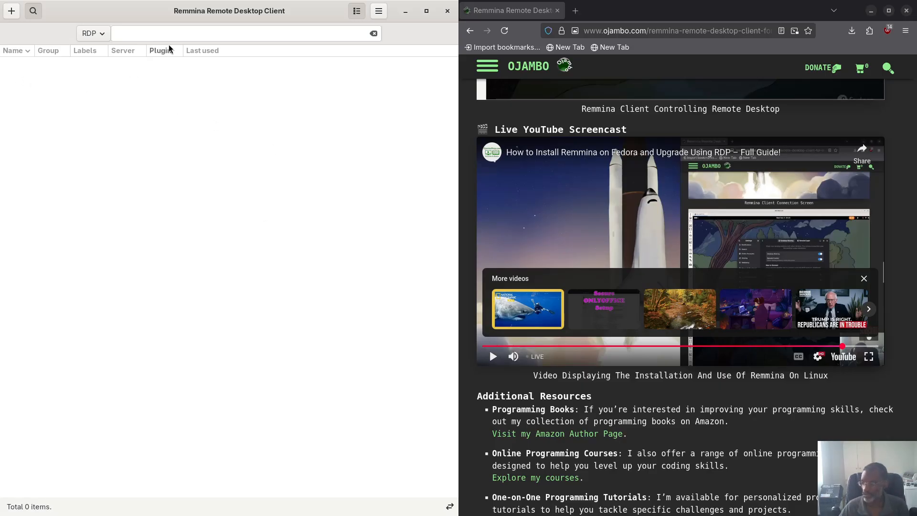
Step: Enter 192.168.1.23 in the quick-connect bar next to the RDP selector
{"action": "left_click", "coordinate": [150, 35]}
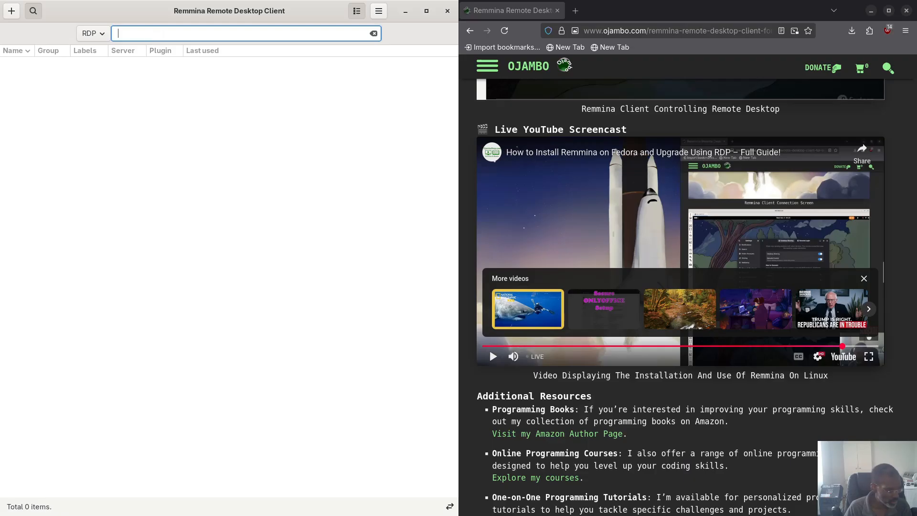
{"action": "type", "text": "192."}
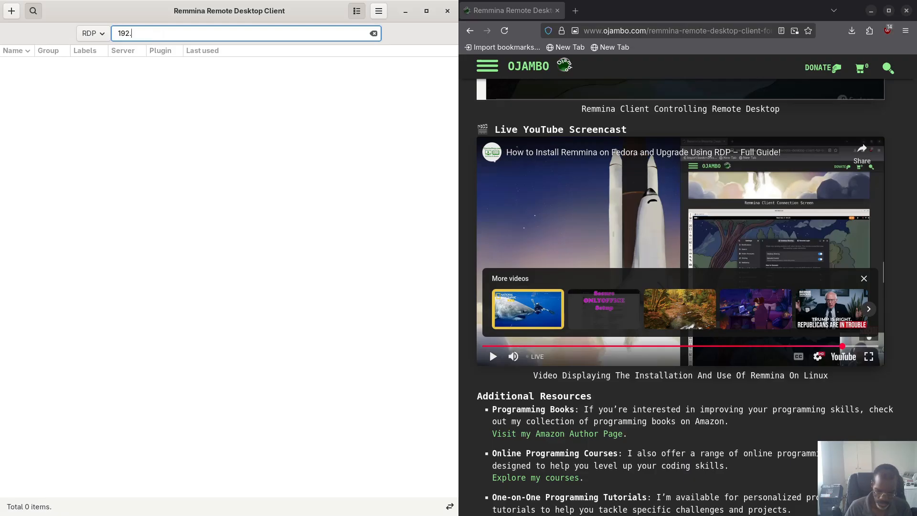
{"action": "type", "text": "168.1."}
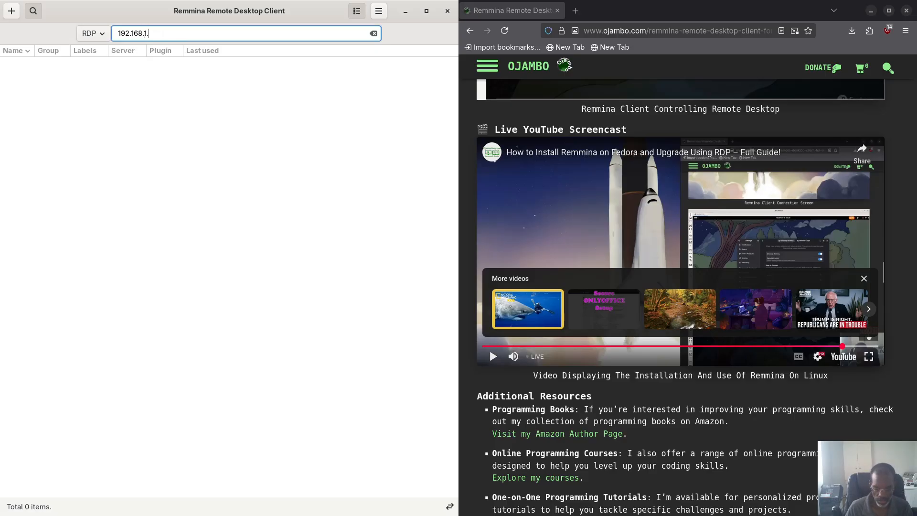
{"action": "type", "text": "23"}
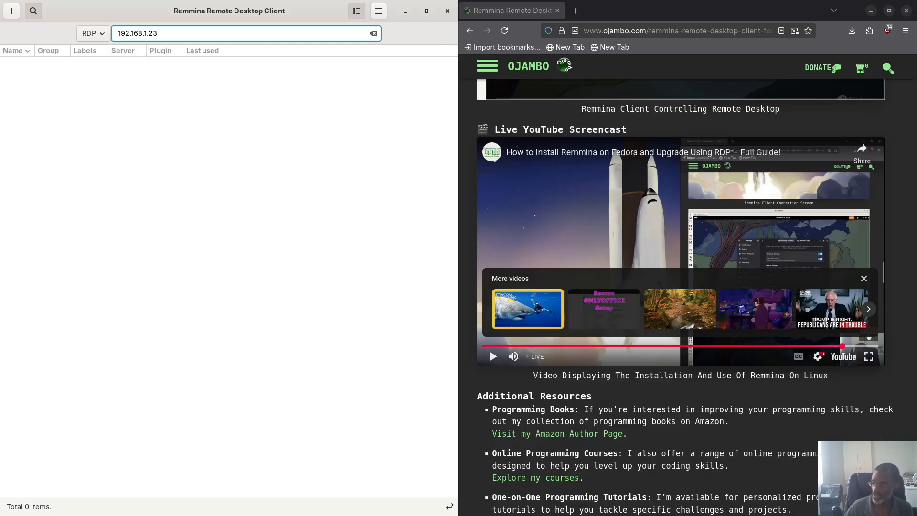
Step: Connect to 192.168.1.23 and enter the account username and password at the login prompt
{"action": "key", "text": "Return"}
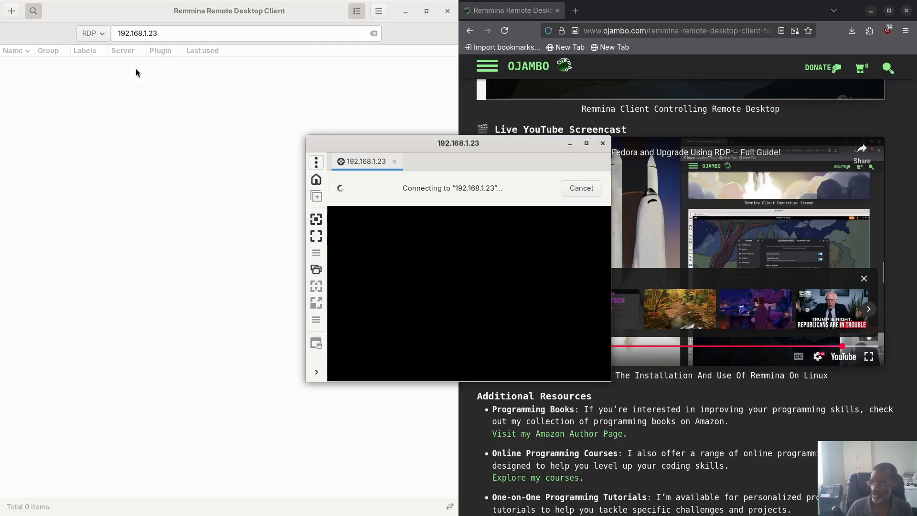
{"action": "left_click_drag", "start_coordinate": [405, 138], "coordinate": [169, 78]}
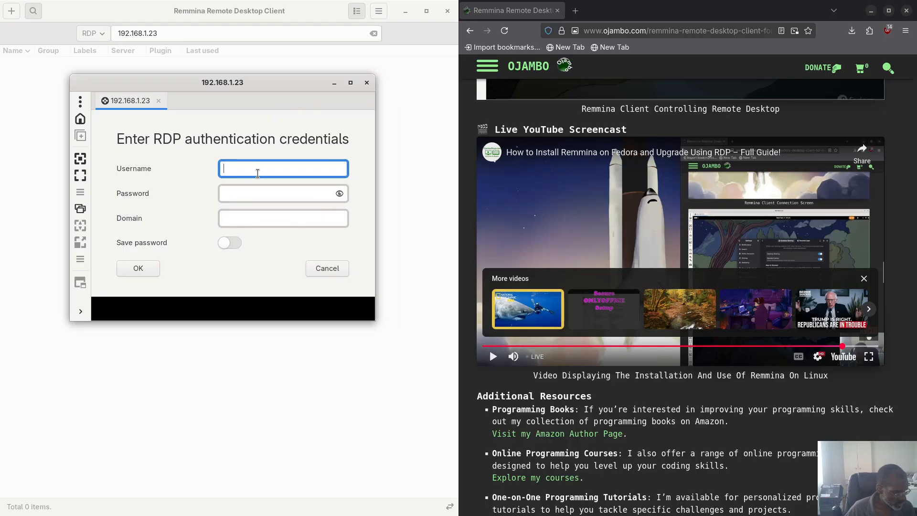
{"action": "type", "text": "ed"}
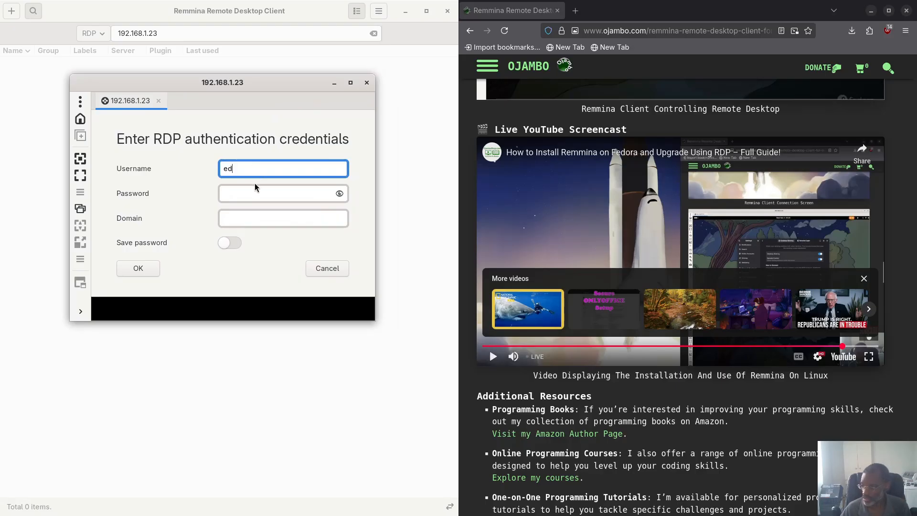
{"action": "type", "text": "ward"}
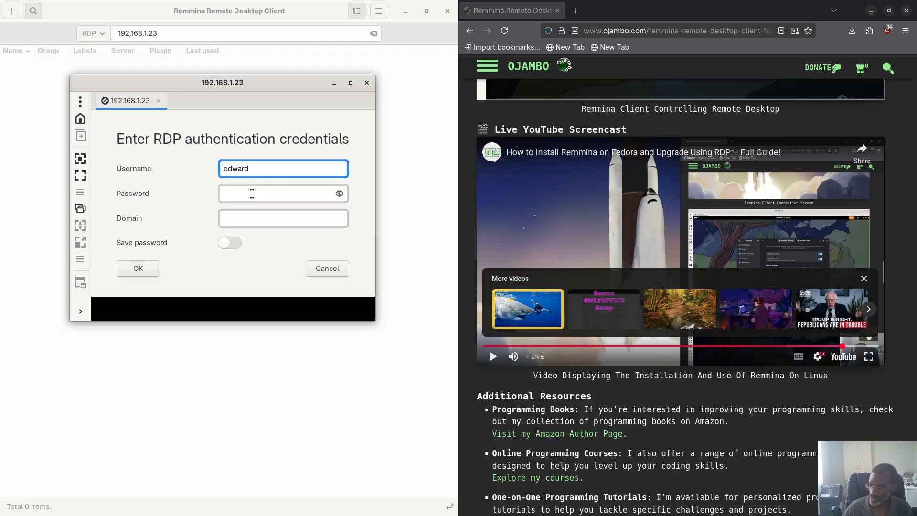
{"action": "left_click", "coordinate": [252, 193]}
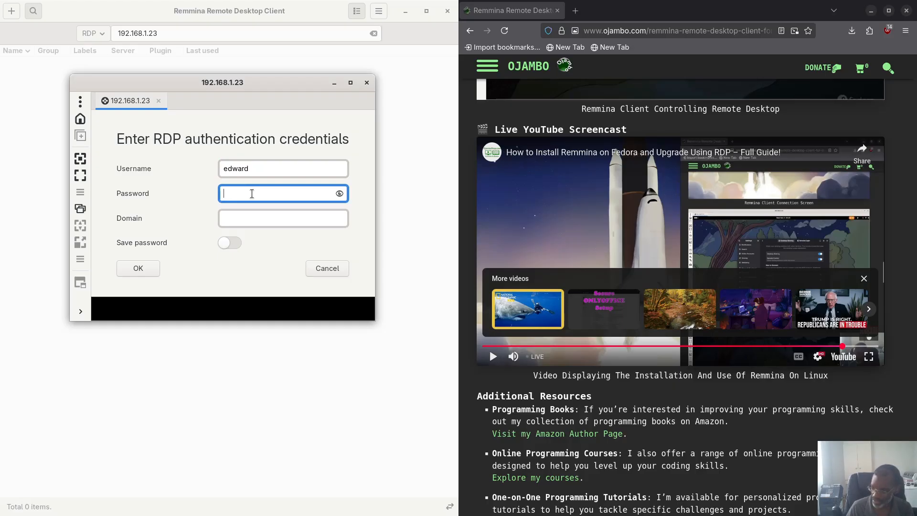
{"action": "type", "text": "pas"}
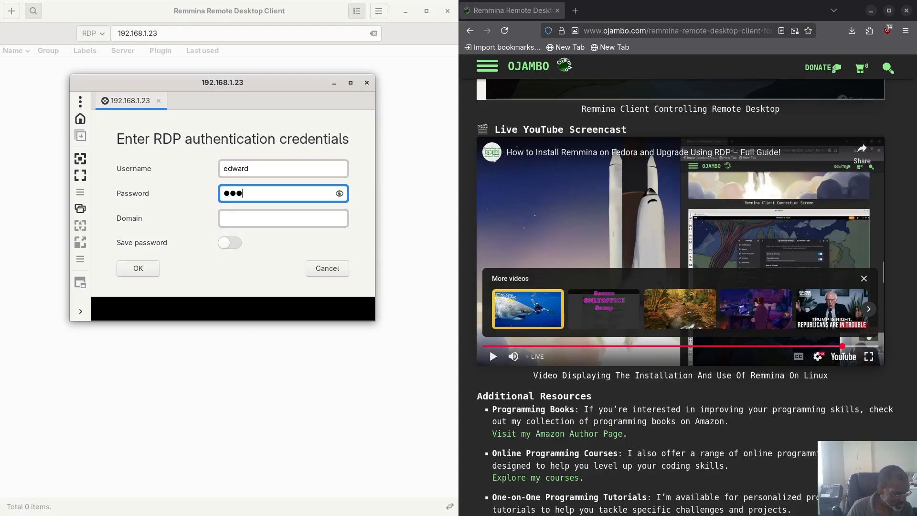
{"action": "type", "text": "sword"}
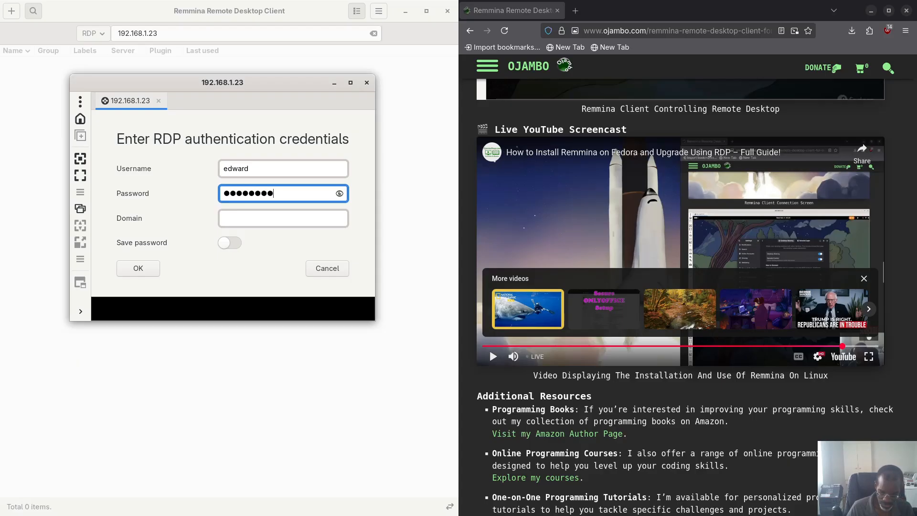
{"action": "type", "text": "12345"}
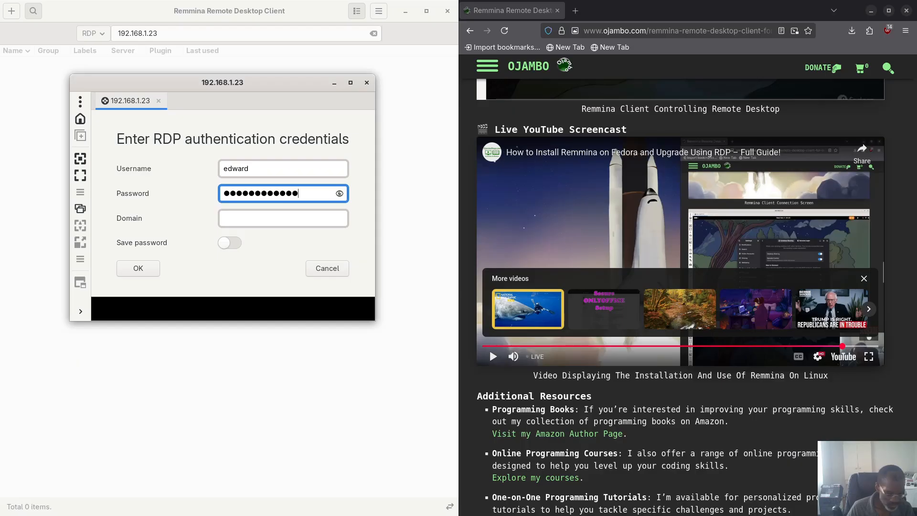
{"action": "type", "text": "67890"}
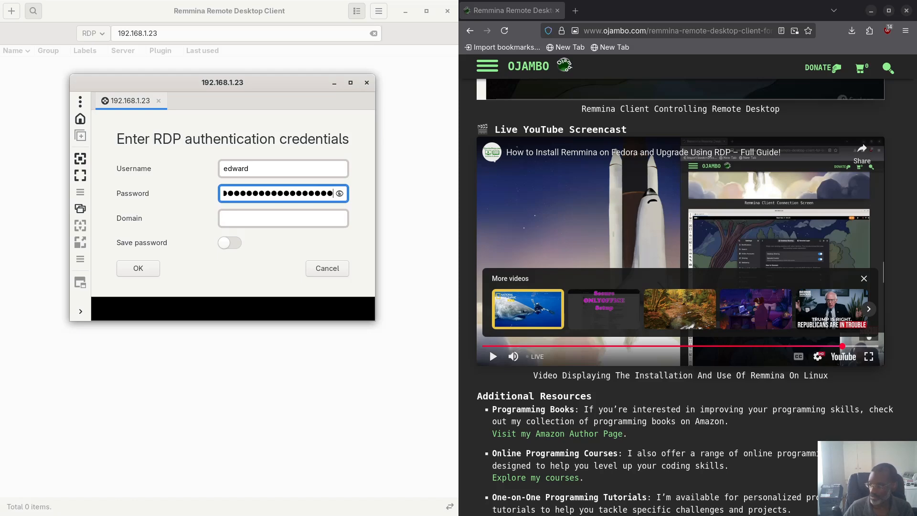
Step: Enable Save password and submit the RDP credentials
{"action": "left_click", "coordinate": [224, 245]}
{"action": "left_click", "coordinate": [137, 267]}
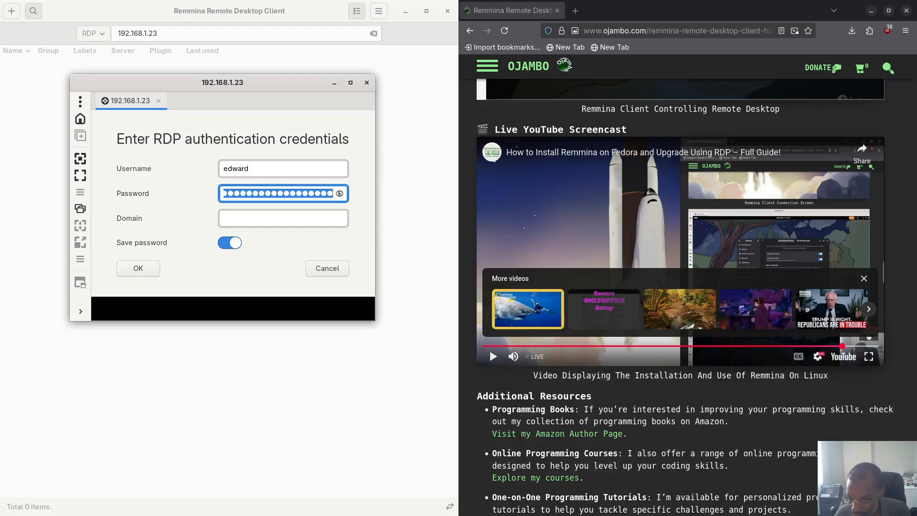
{"action": "key", "text": "alt+Tab"}
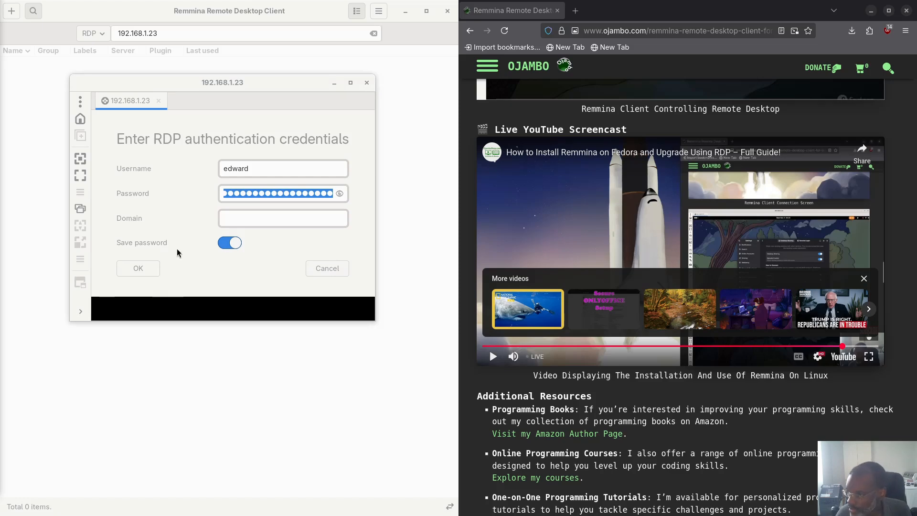
{"action": "left_click", "coordinate": [257, 193]}
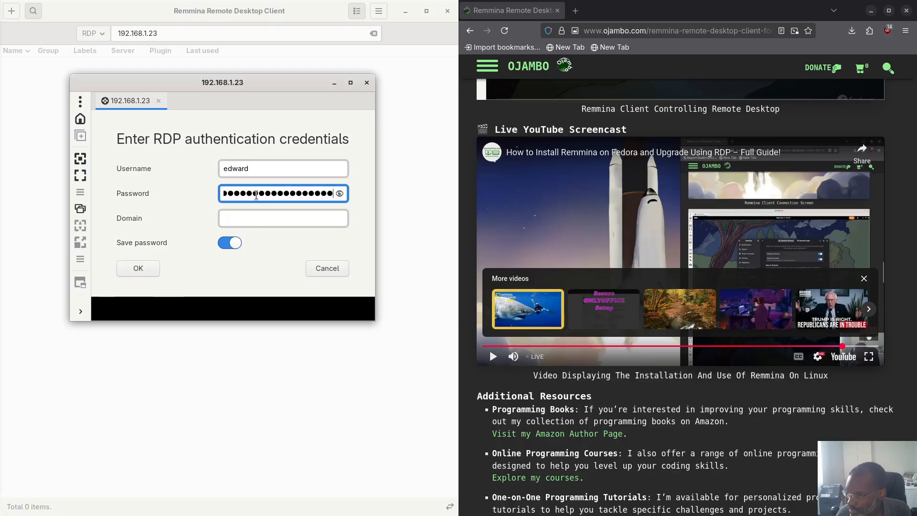
{"action": "left_click", "coordinate": [140, 268]}
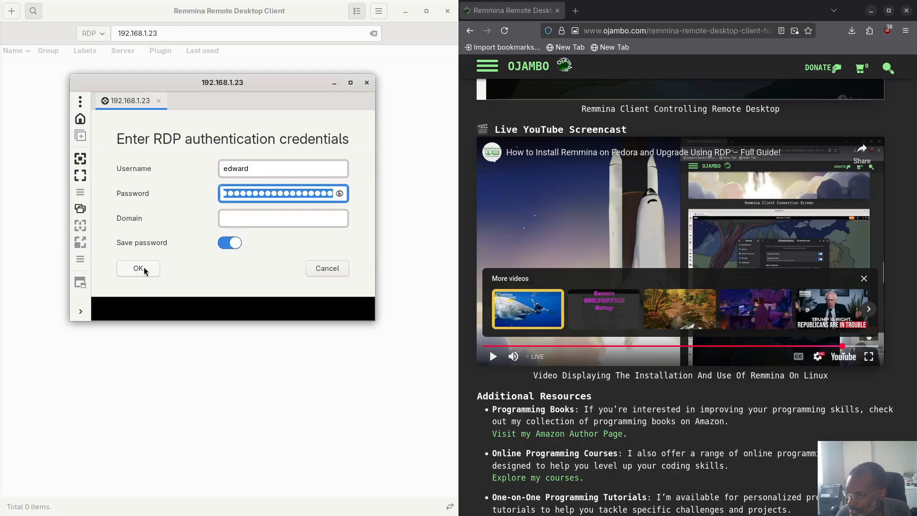
Step: Enter 192.168.1.23 as the domain and submit the login again
{"action": "left_click", "coordinate": [249, 220]}
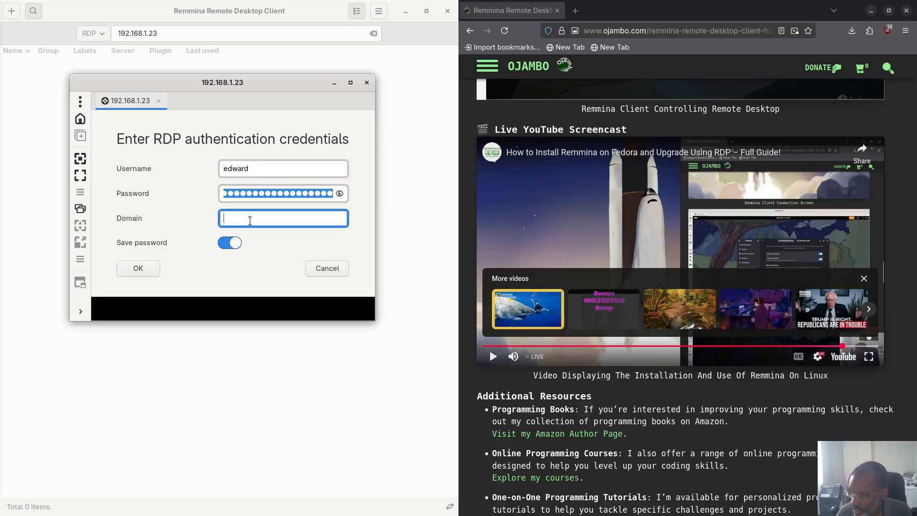
{"action": "type", "text": "1"}
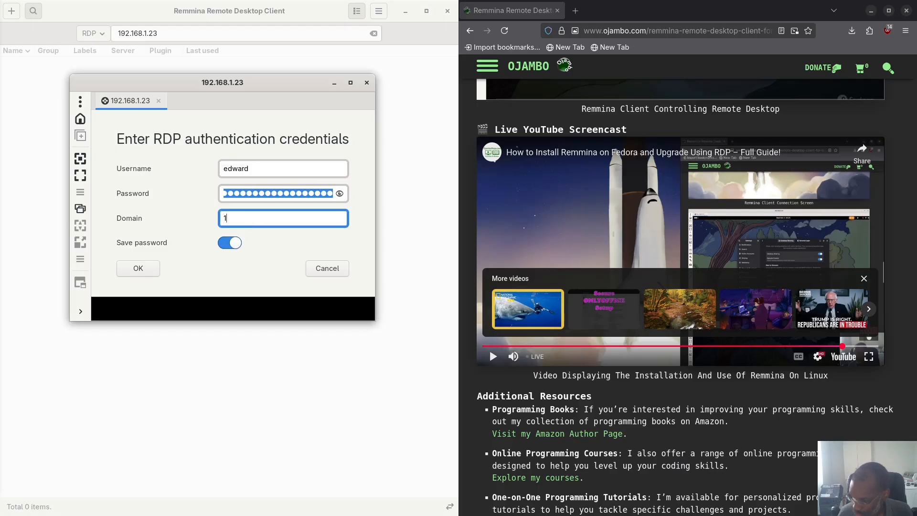
{"action": "type", "text": "92.168.1.23"}
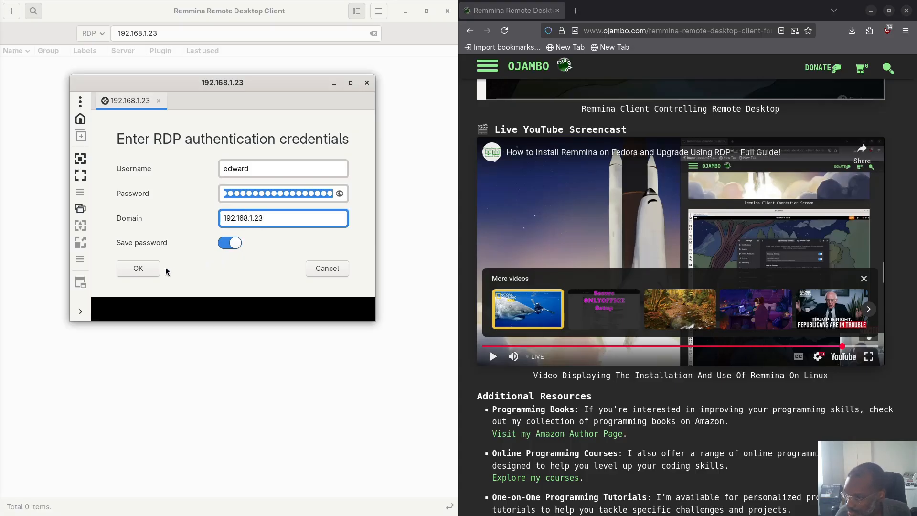
{"action": "left_click", "coordinate": [139, 270]}
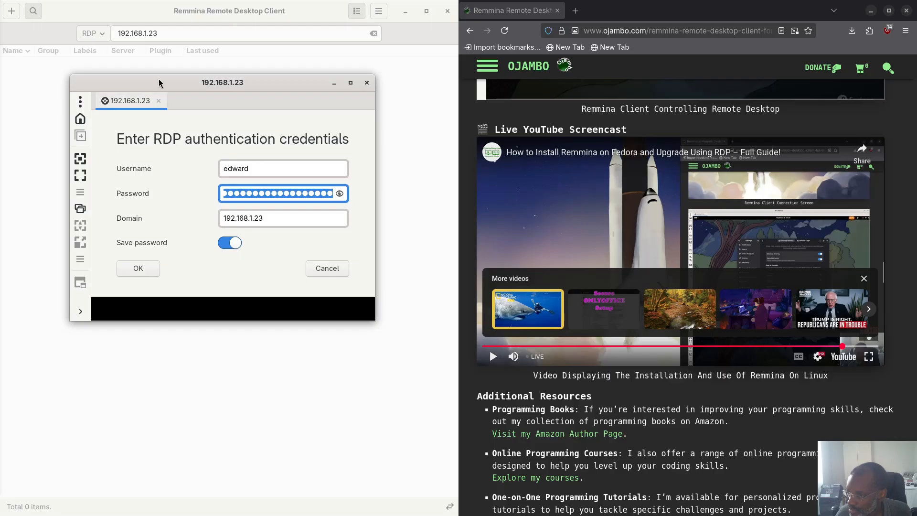
Step: Enlarge the credentials window and scroll the Ojambo page back to the Default and Certificate screenshots
{"action": "left_click_drag", "start_coordinate": [160, 86], "coordinate": [98, 66]}
{"action": "left_click_drag", "start_coordinate": [312, 302], "coordinate": [431, 433]}
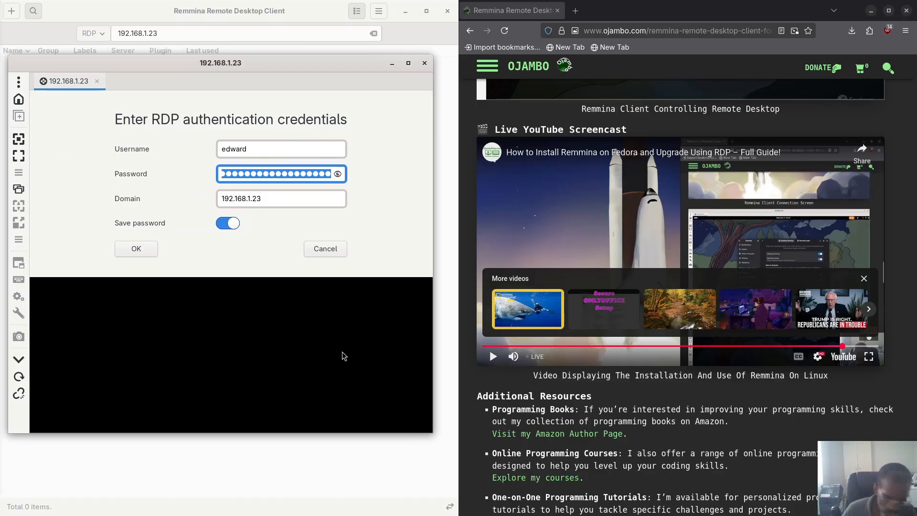
{"action": "left_click", "coordinate": [286, 203]}
{"action": "scroll", "coordinate": [603, 306], "scroll_direction": "down", "scroll_amount": 1}
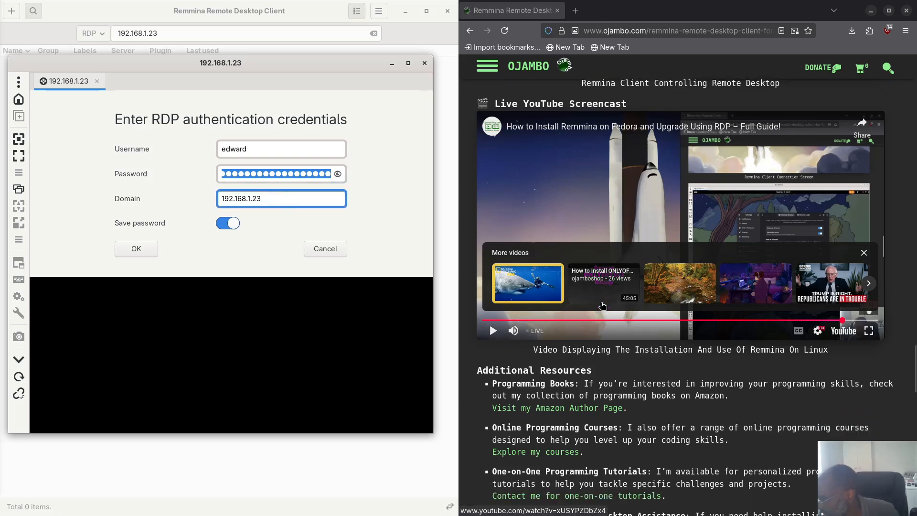
{"action": "scroll", "coordinate": [603, 305], "scroll_direction": "up", "scroll_amount": 15}
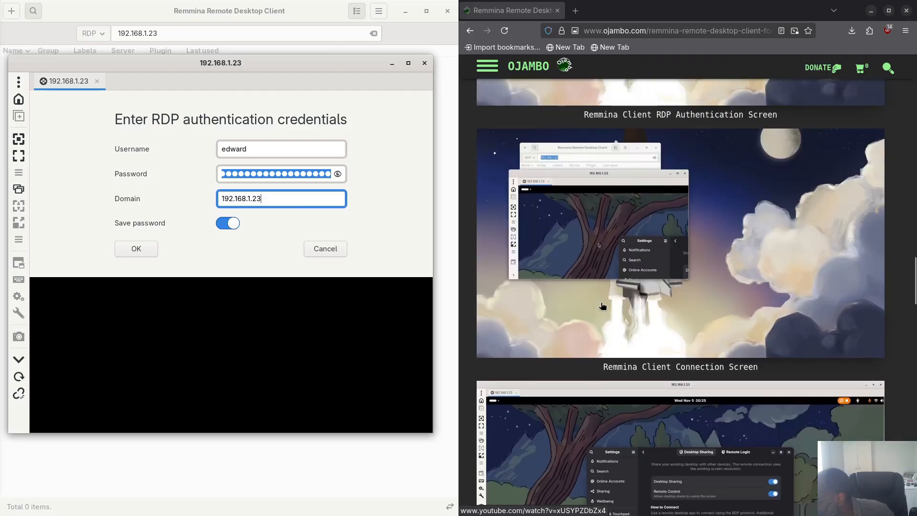
{"action": "scroll", "coordinate": [601, 306], "scroll_direction": "down", "scroll_amount": 4}
{"action": "scroll", "coordinate": [601, 305], "scroll_direction": "up", "scroll_amount": 9}
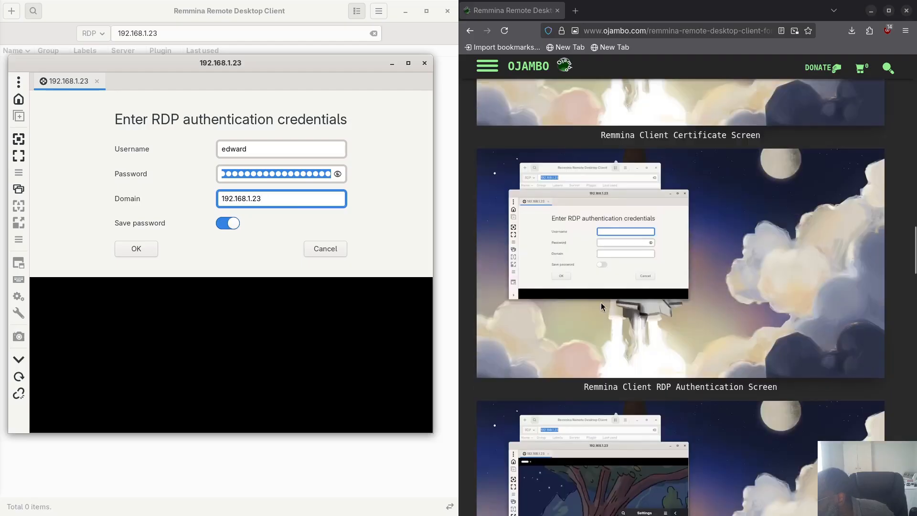
{"action": "scroll", "coordinate": [600, 301], "scroll_direction": "up", "scroll_amount": 12}
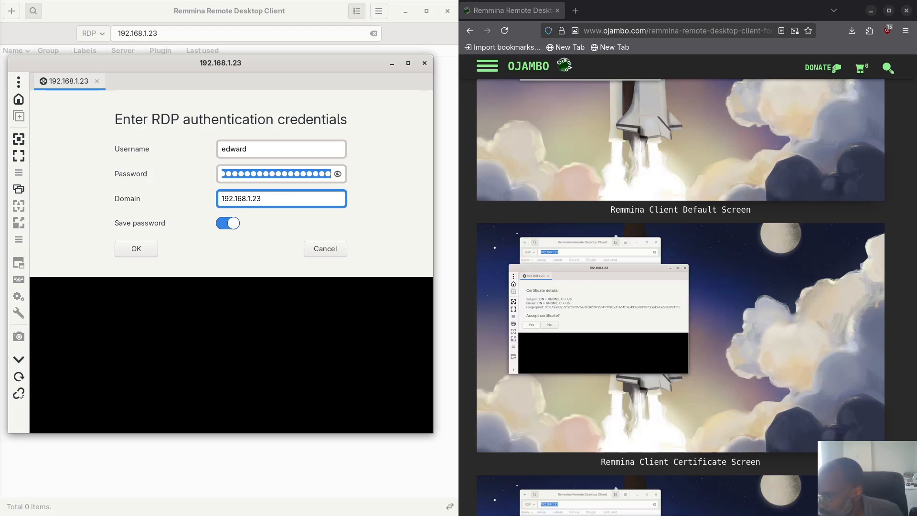
Step: Replace the domain with fedora and retry the RDP login
{"action": "left_click", "coordinate": [19, 84]}
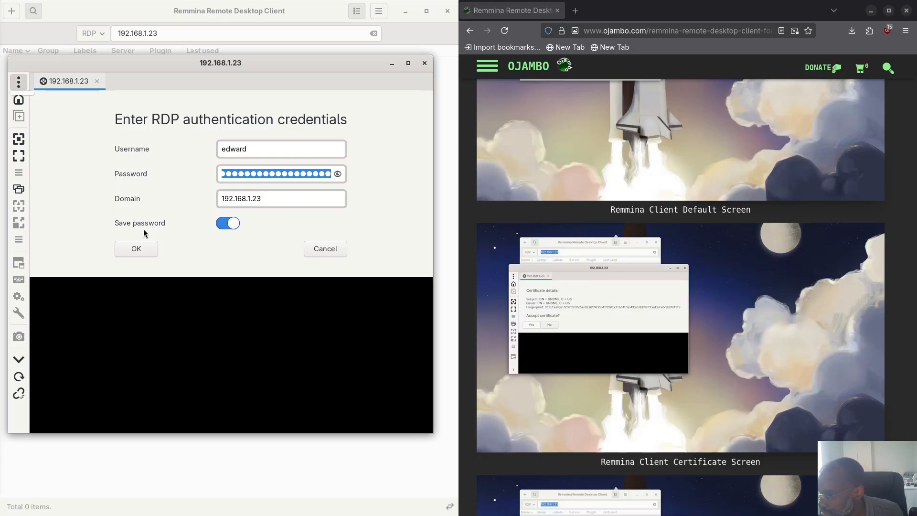
{"action": "left_click", "coordinate": [247, 200]}
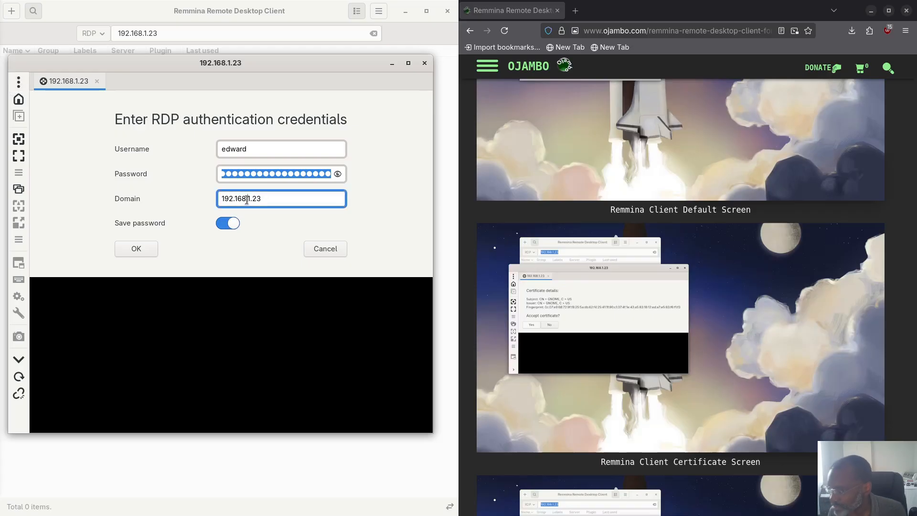
{"action": "triple_click", "coordinate": [259, 199]}
{"action": "type", "text": "f"}
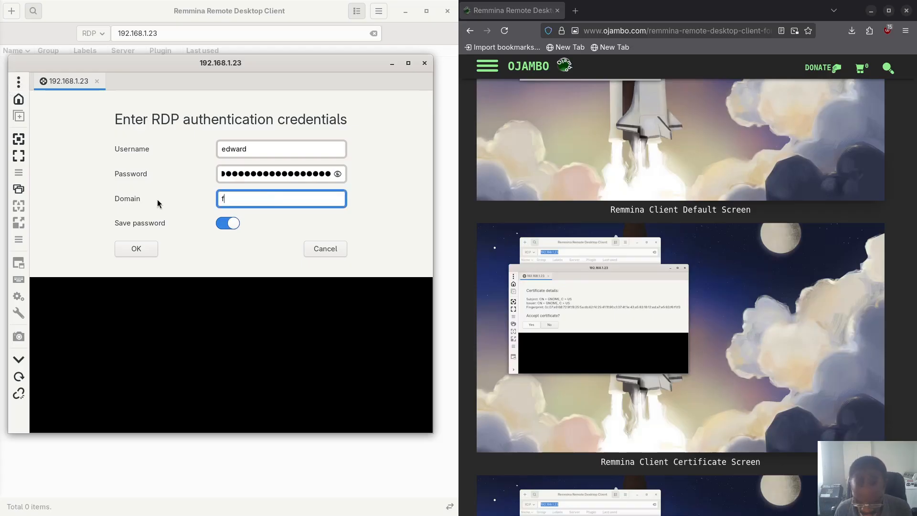
{"action": "type", "text": "edora"}
{"action": "left_click", "coordinate": [135, 251]}
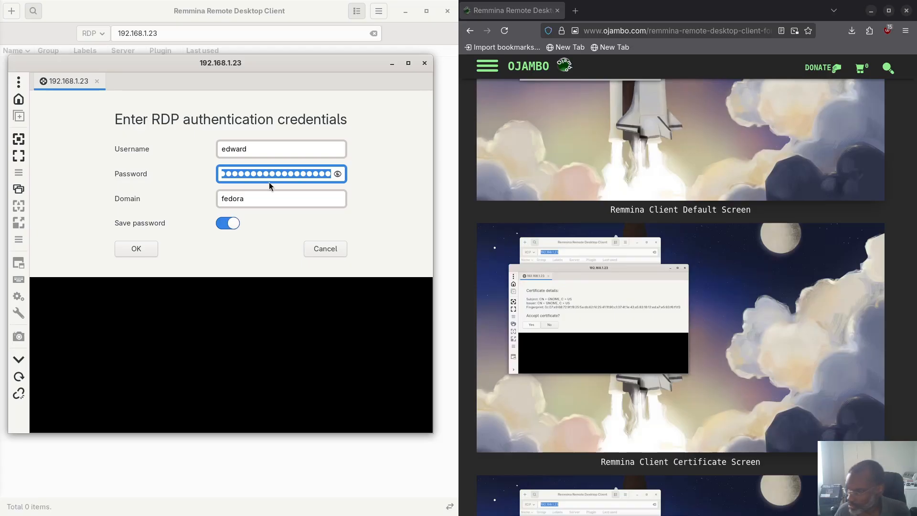
Step: Retype the domain as '192.168.' and close the failing session window
{"action": "key", "text": "Tab"}
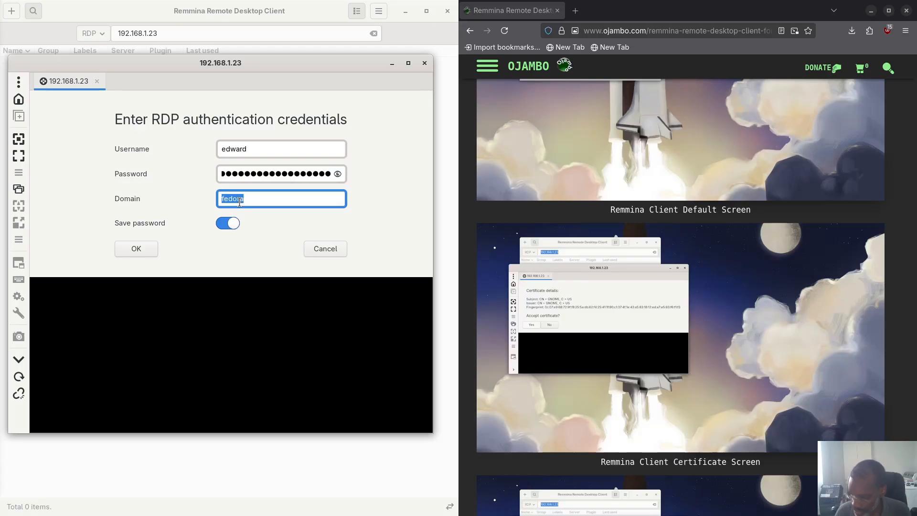
{"action": "type", "text": "192"}
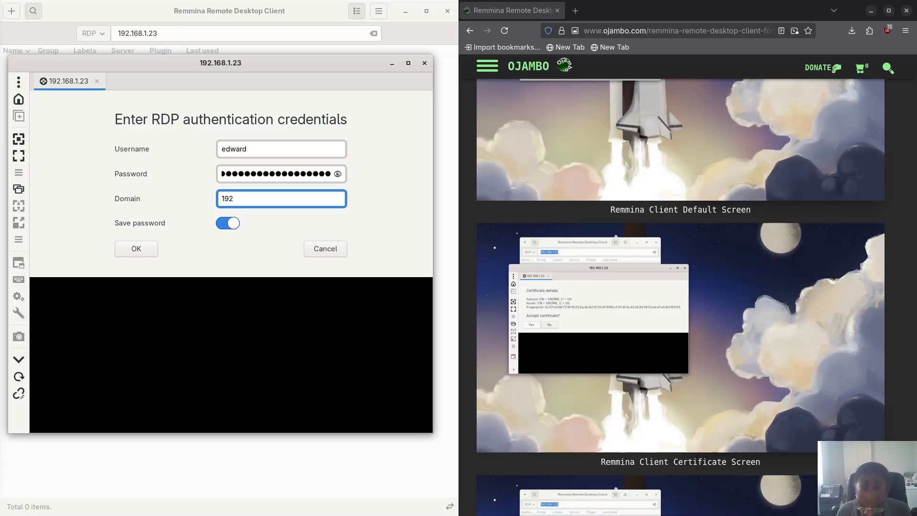
{"action": "type", "text": ".168."}
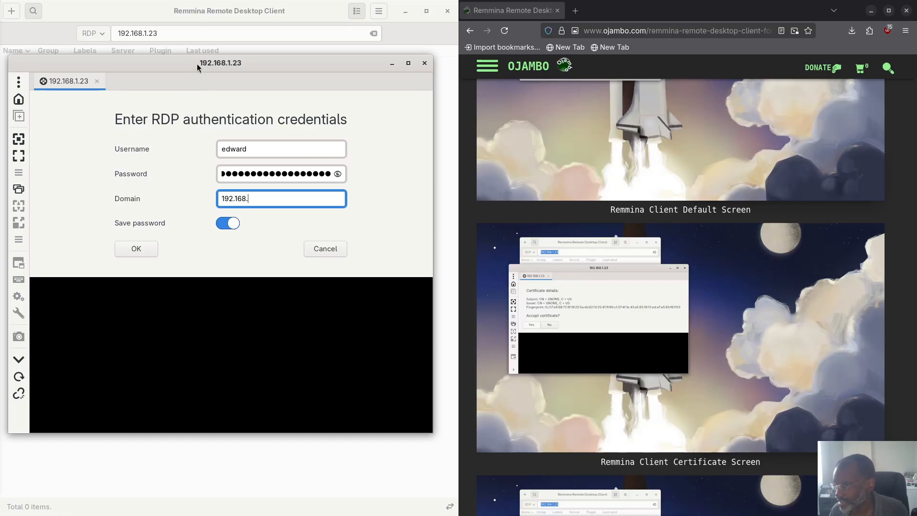
{"action": "left_click", "coordinate": [424, 63]}
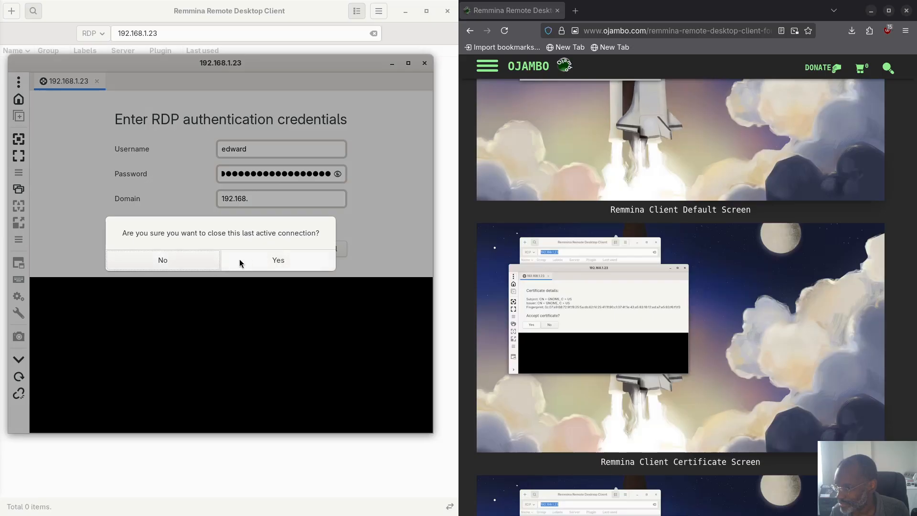
Step: Confirm closing the session, clear the address, and connect a new profile labelled Laptop
{"action": "left_click", "coordinate": [253, 260]}
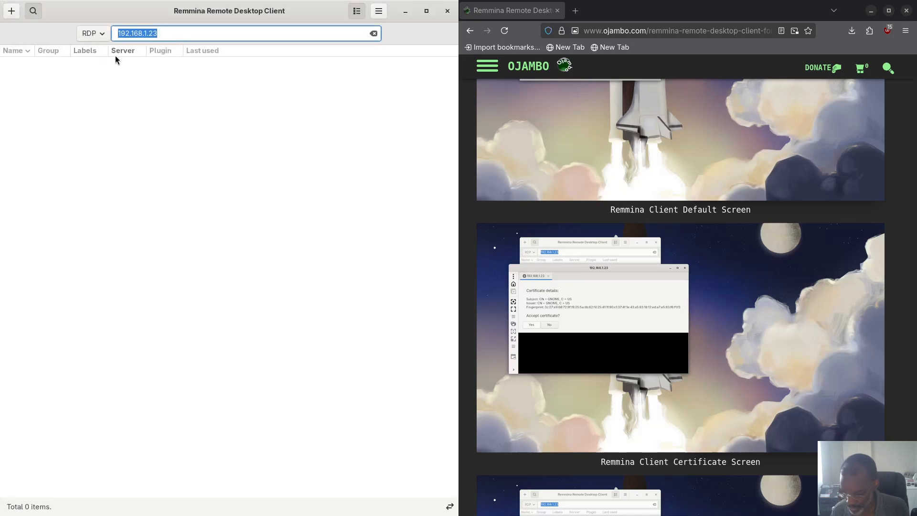
{"action": "key", "text": "BackSpace"}
{"action": "left_click", "coordinate": [12, 12]}
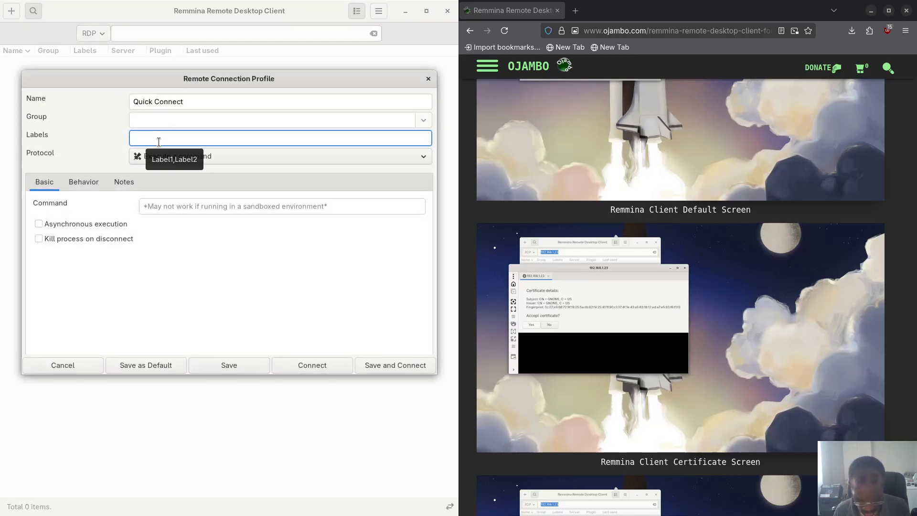
{"action": "type", "text": "Laptop"}
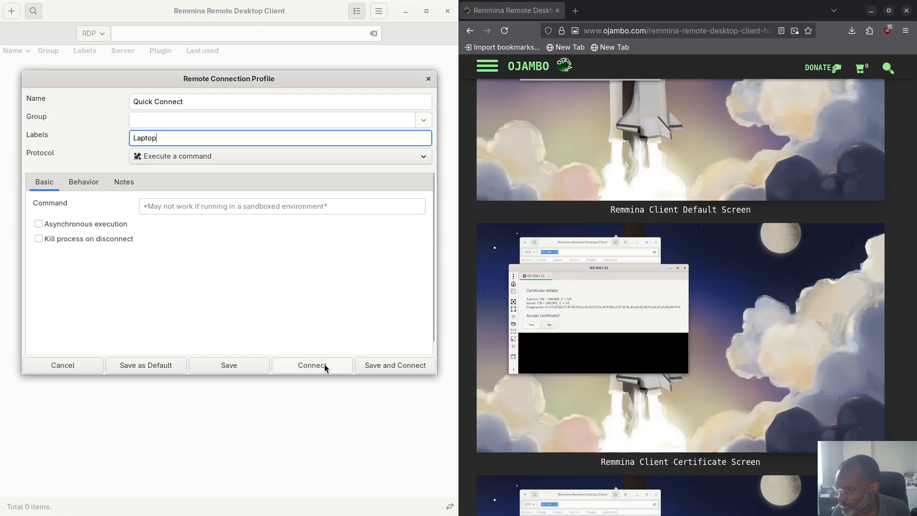
{"action": "left_click", "coordinate": [173, 103]}
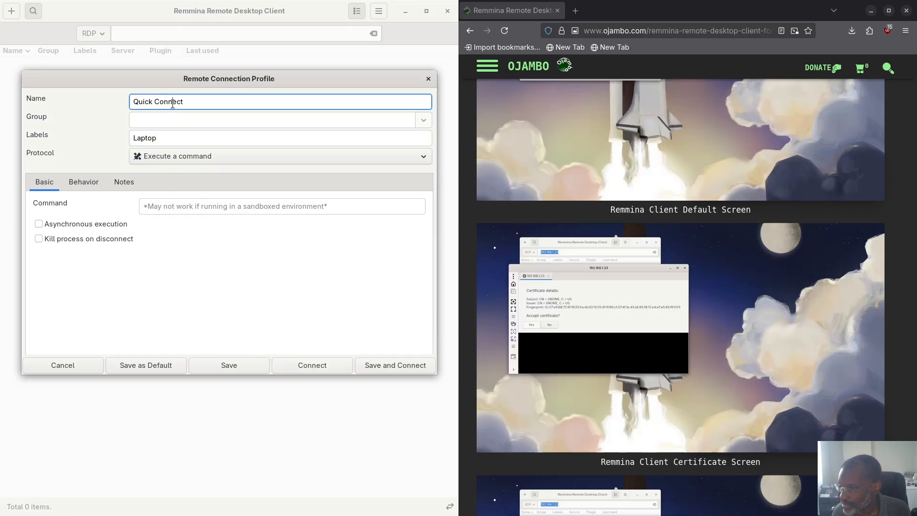
{"action": "left_click", "coordinate": [180, 136]}
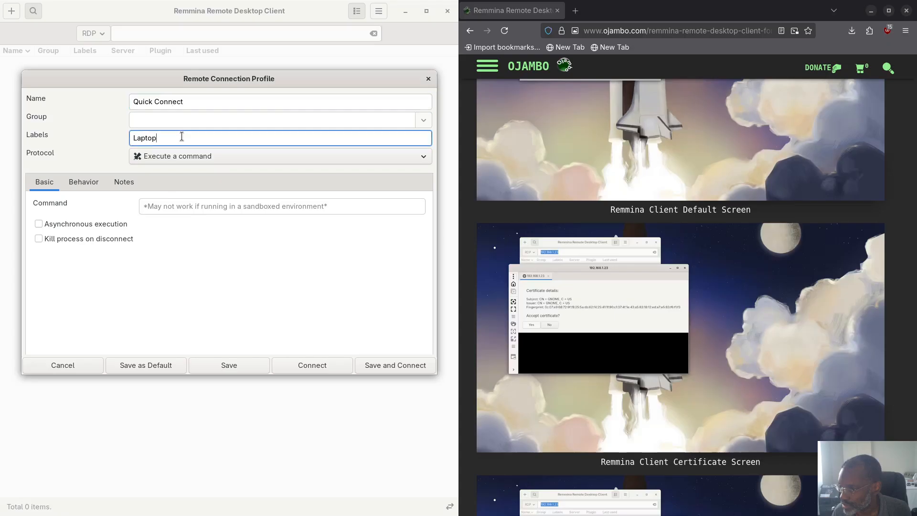
{"action": "left_click", "coordinate": [302, 363]}
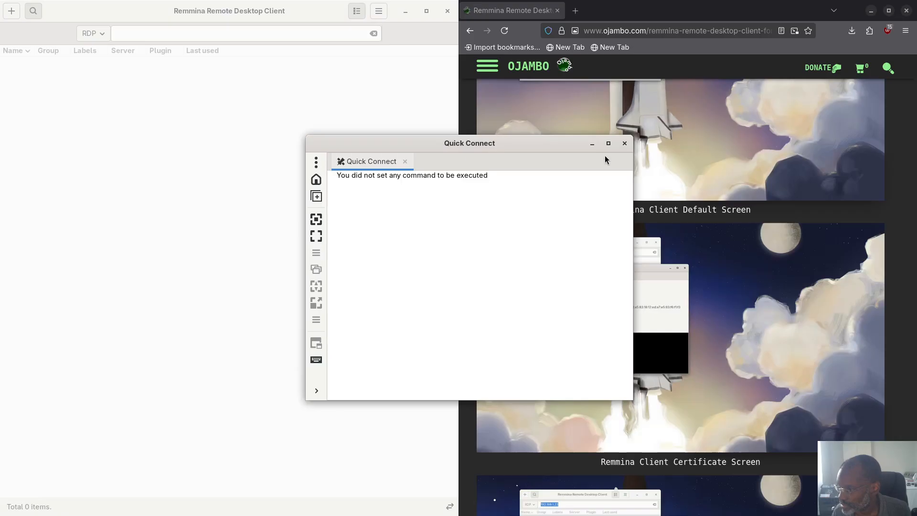
Step: Close the Quick Connect session and start a new profile using the RDP protocol
{"action": "left_click", "coordinate": [624, 143]}
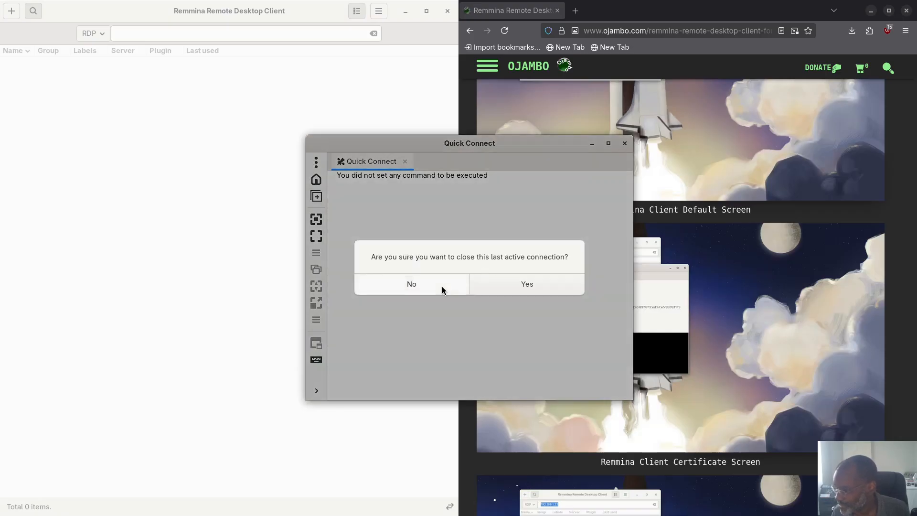
{"action": "left_click", "coordinate": [440, 285]}
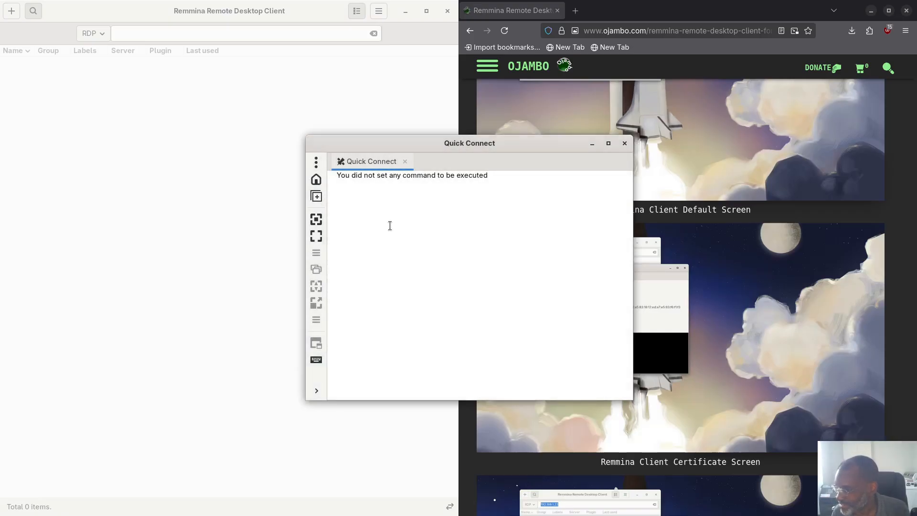
{"action": "left_click", "coordinate": [405, 162]}
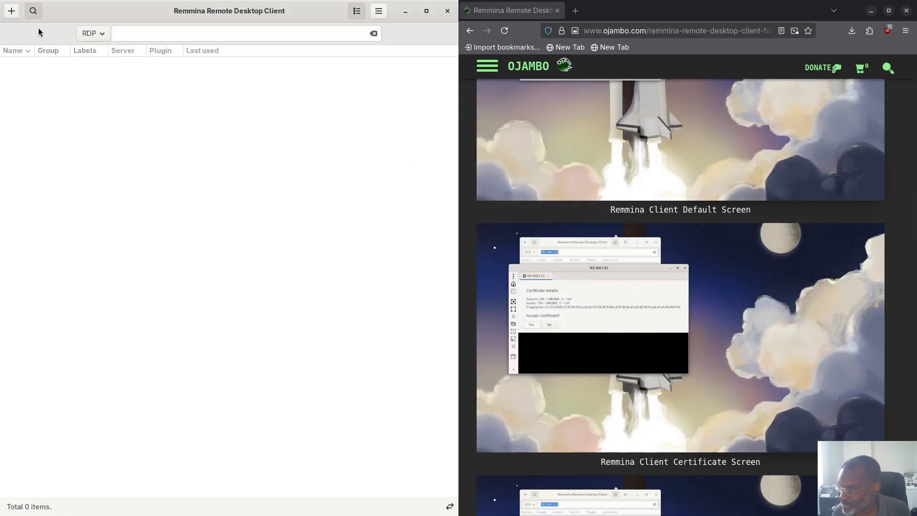
{"action": "left_click", "coordinate": [12, 11]}
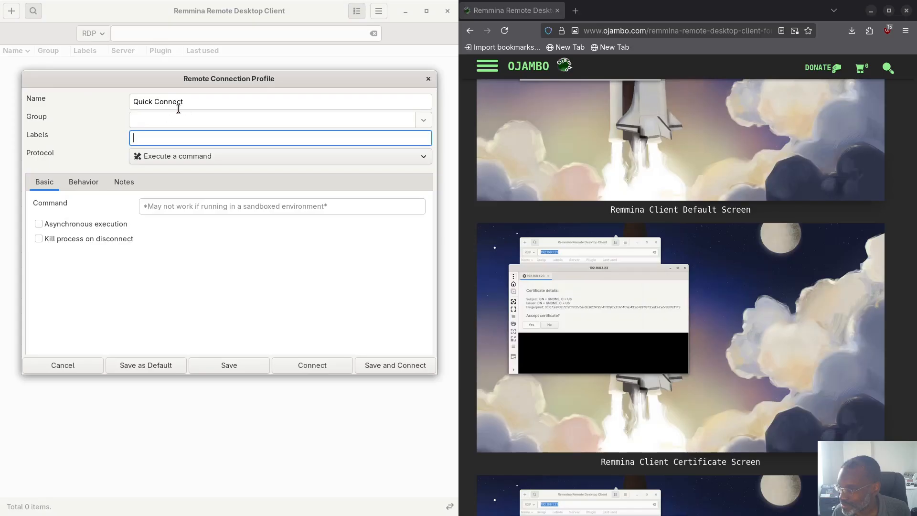
{"action": "left_click", "coordinate": [210, 119]}
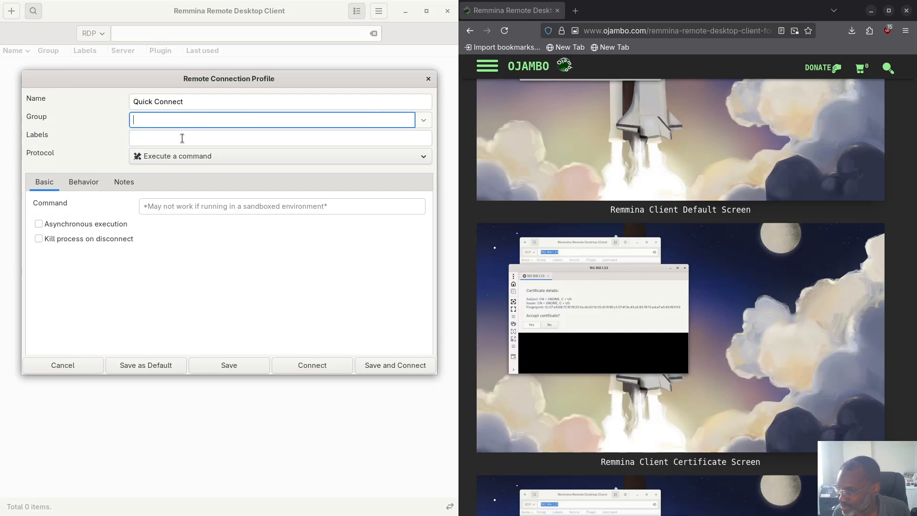
{"action": "left_click", "coordinate": [422, 158]}
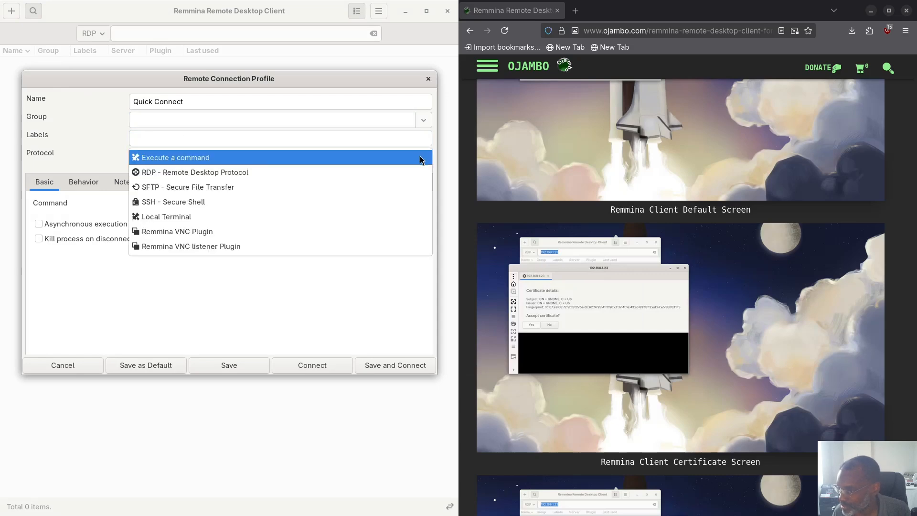
{"action": "left_click", "coordinate": [324, 172]}
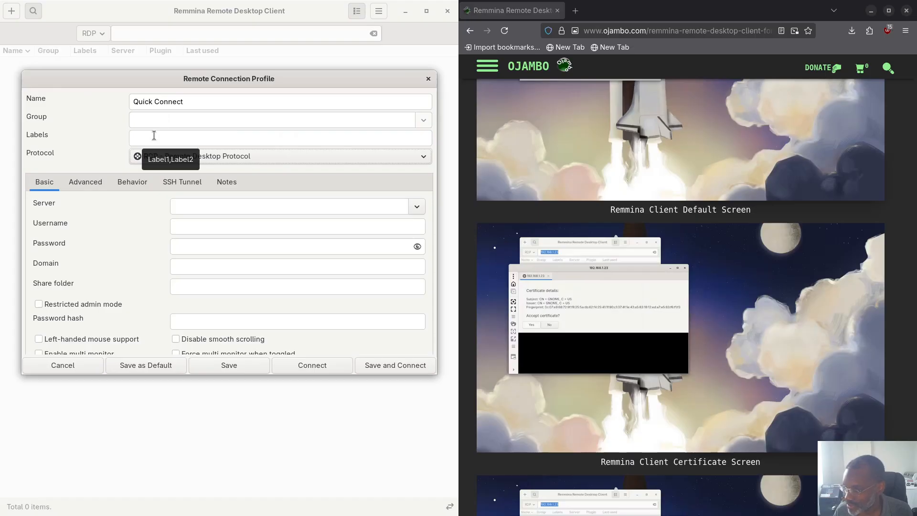
Step: Label the profile 'Lapto' and set the server to 192.168.1.23, fixing the 162 typo
{"action": "left_click", "coordinate": [154, 136]}
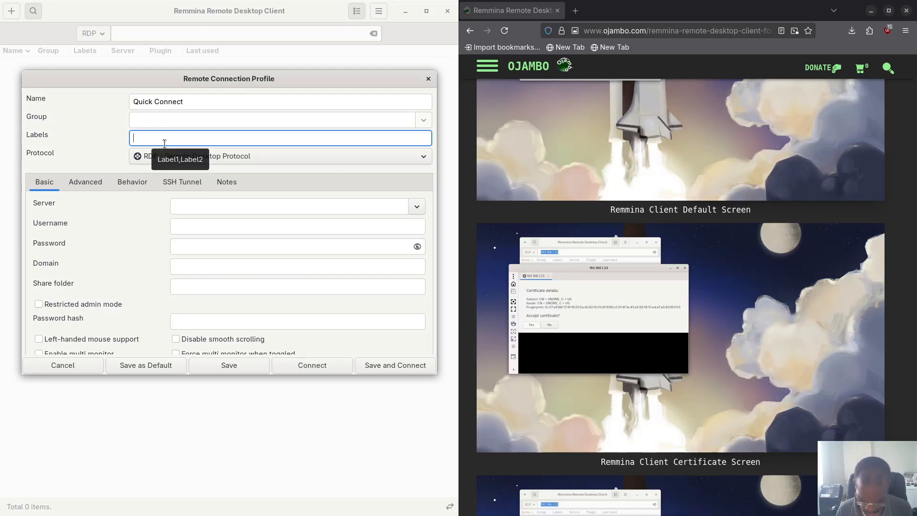
{"action": "type", "text": "Laptop"}
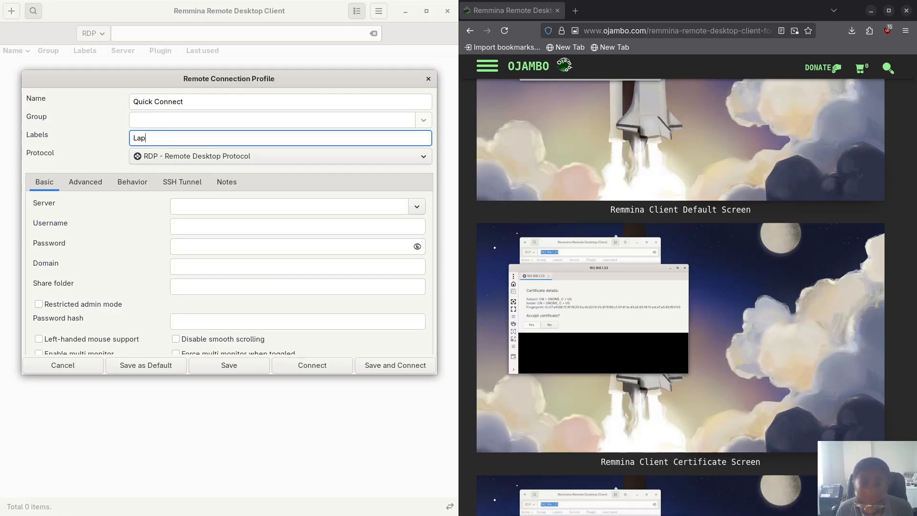
{"action": "left_click", "coordinate": [196, 209]}
{"action": "type", "text": "1"}
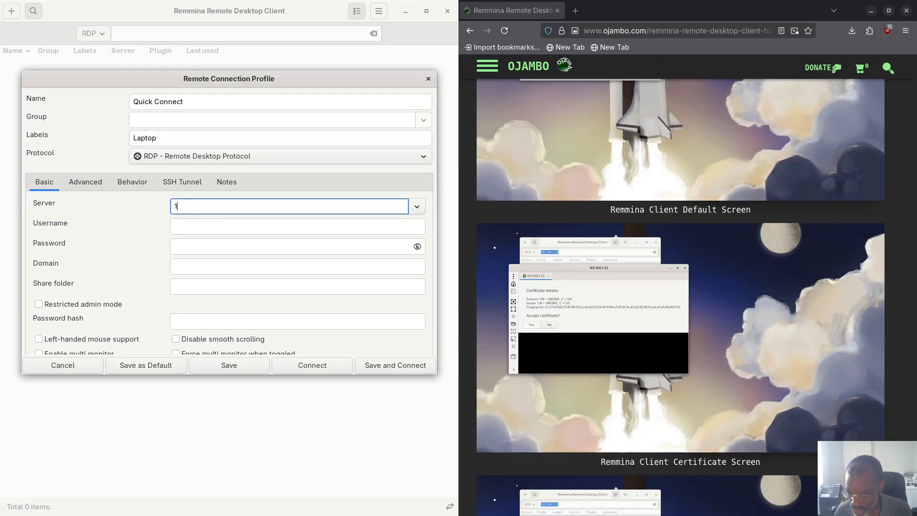
{"action": "type", "text": "92"}
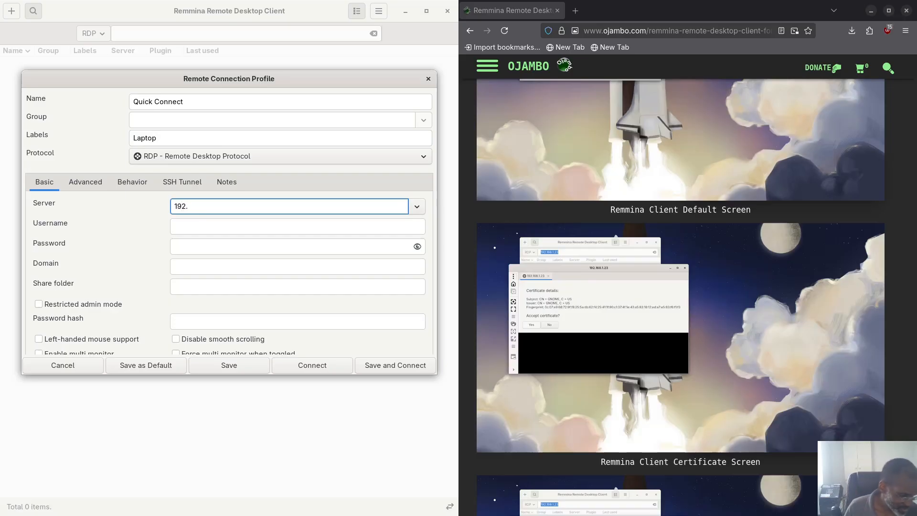
{"action": "type", "text": ".162"}
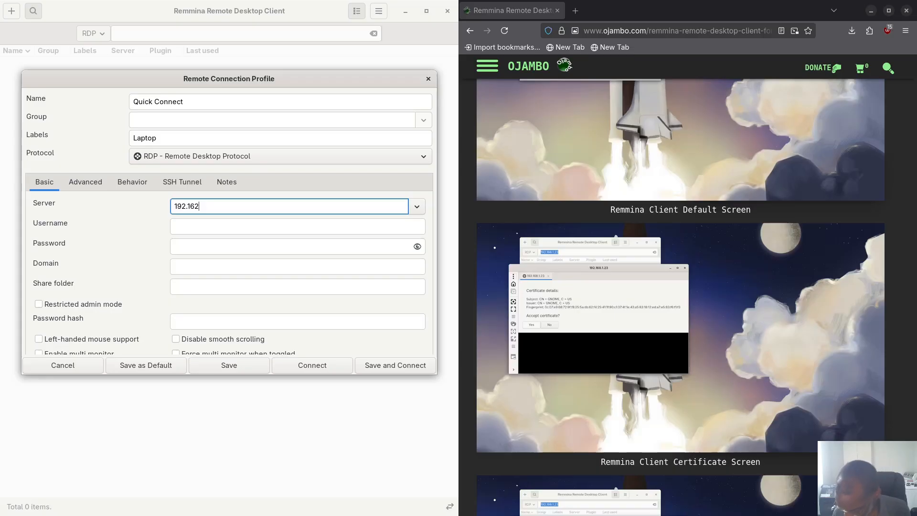
{"action": "type", "text": ".1.23"}
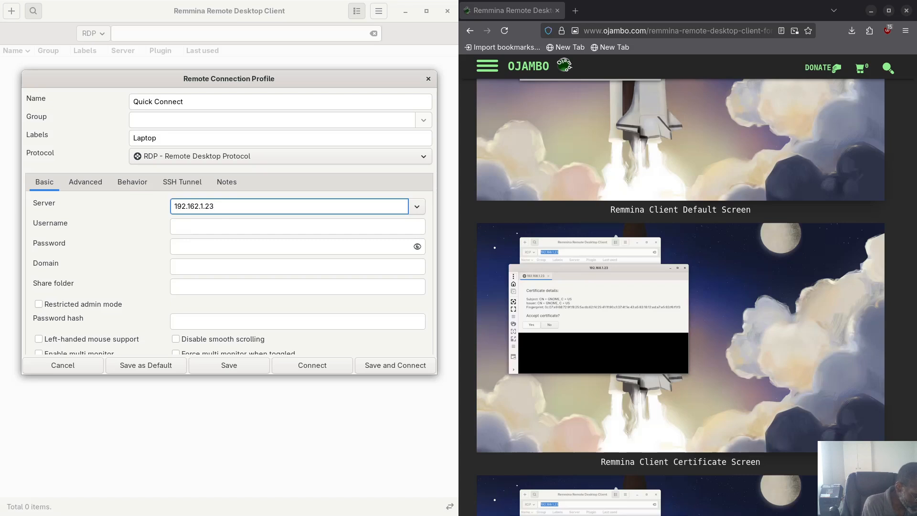
{"action": "left_click", "coordinate": [199, 206]}
{"action": "key", "text": "BackSpace"}
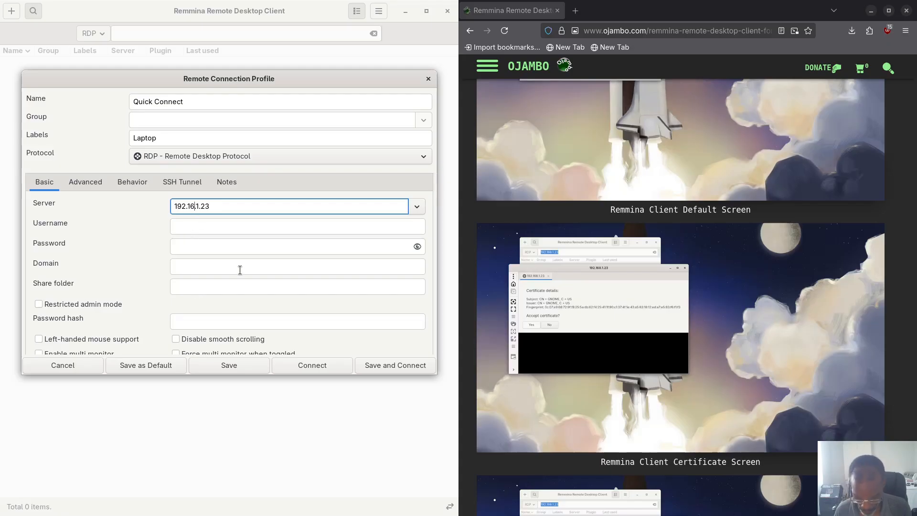
{"action": "type", "text": "8"}
Step: Enter the account username, paste the password, and review the rest of the Basic settings
{"action": "left_click", "coordinate": [210, 227]}
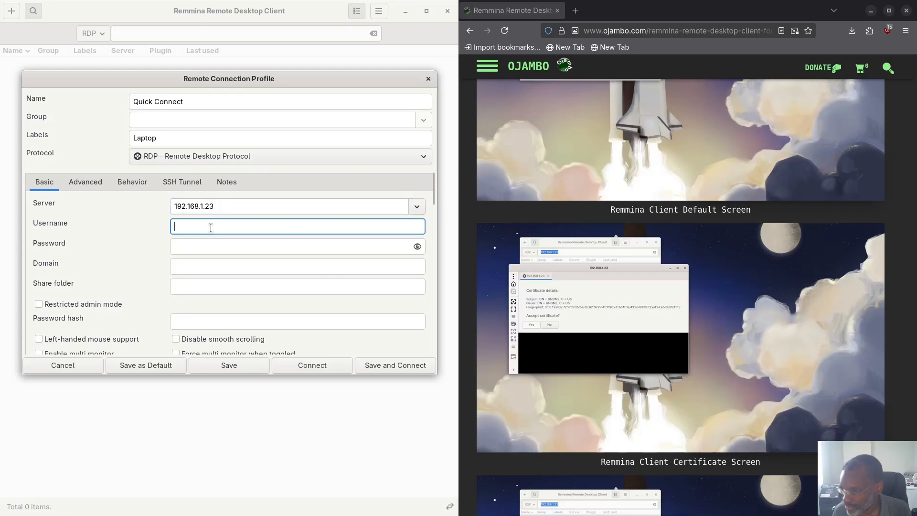
{"action": "type", "text": "edward"}
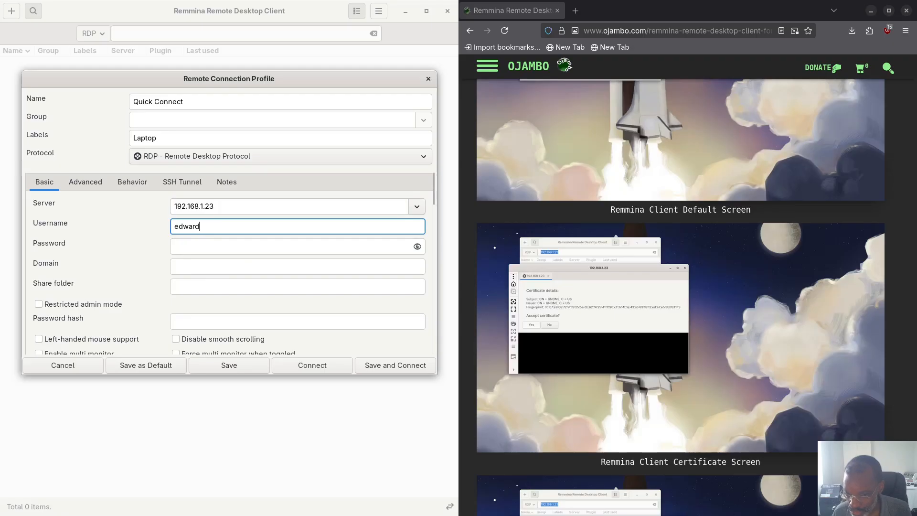
{"action": "key", "text": "alt+Tab"}
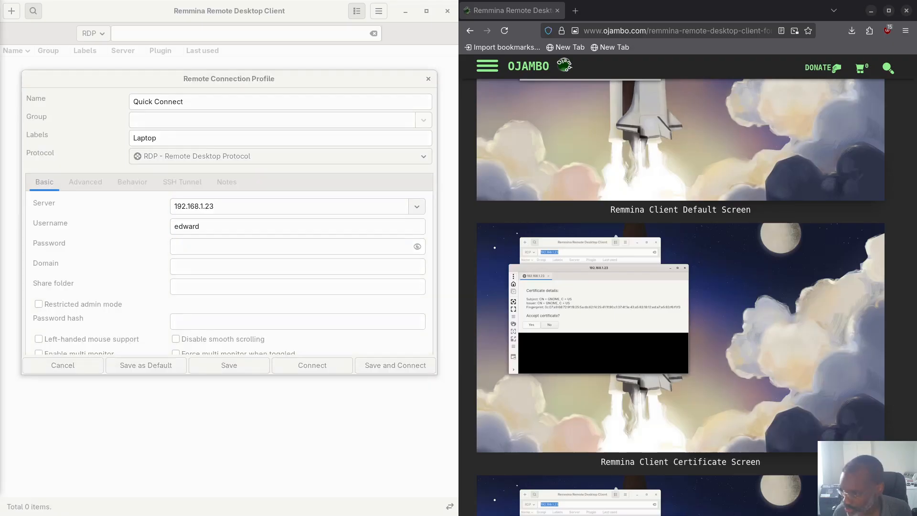
{"action": "left_click", "coordinate": [215, 247]}
{"action": "key", "text": "ctrl+v"}
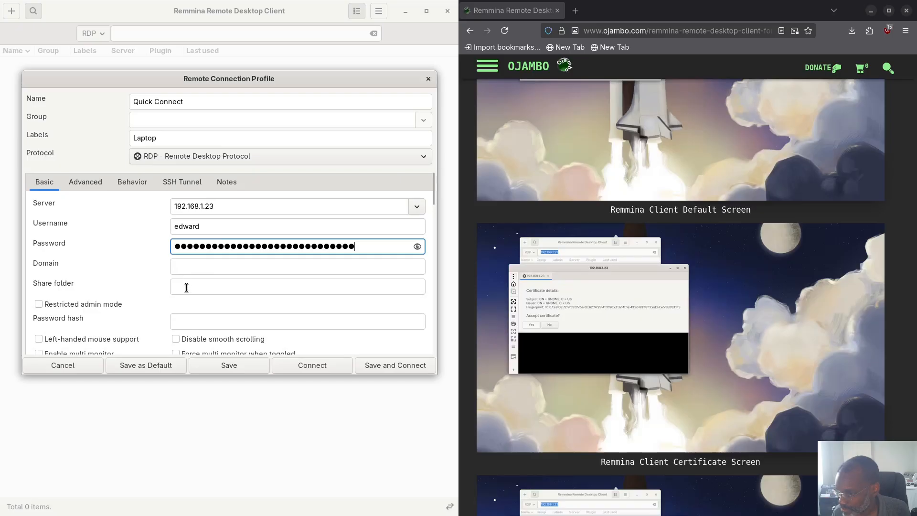
{"action": "scroll", "coordinate": [188, 327], "scroll_direction": "down", "scroll_amount": 2}
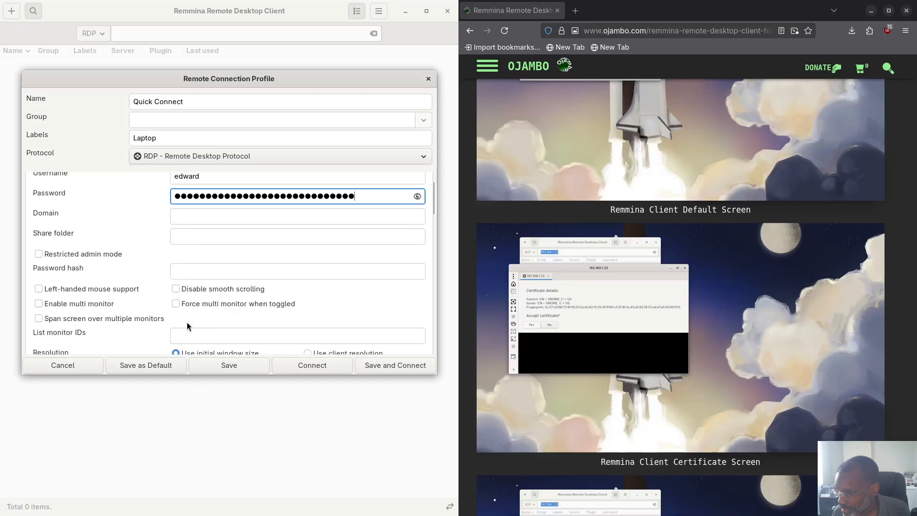
{"action": "scroll", "coordinate": [187, 322], "scroll_direction": "down", "scroll_amount": 2}
{"action": "scroll", "coordinate": [128, 282], "scroll_direction": "down", "scroll_amount": 3}
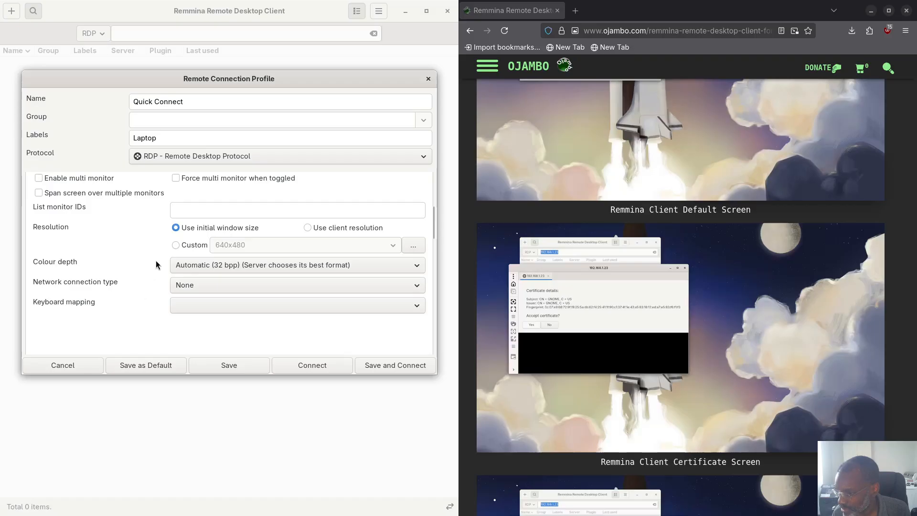
{"action": "scroll", "coordinate": [225, 215], "scroll_direction": "down", "scroll_amount": 2}
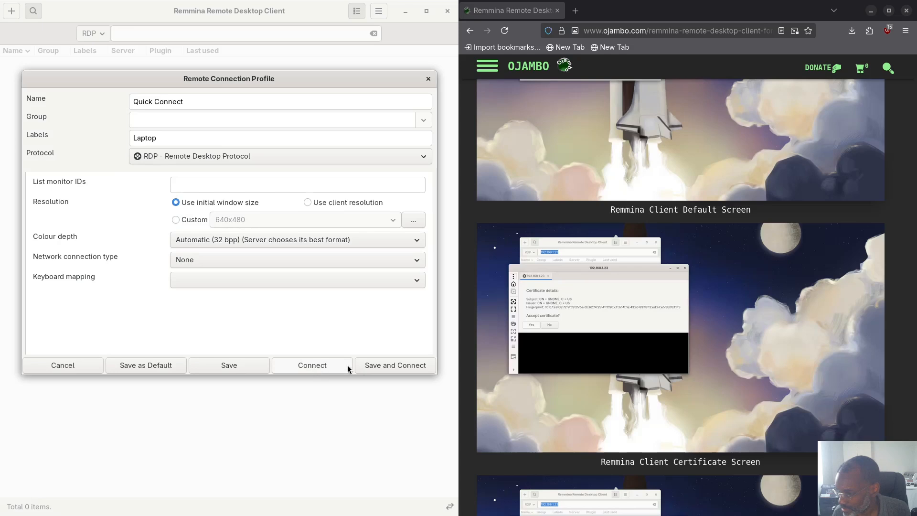
Step: Save and connect the profile, then submit the credentials with domain 192.168.1.23
{"action": "left_click", "coordinate": [379, 365]}
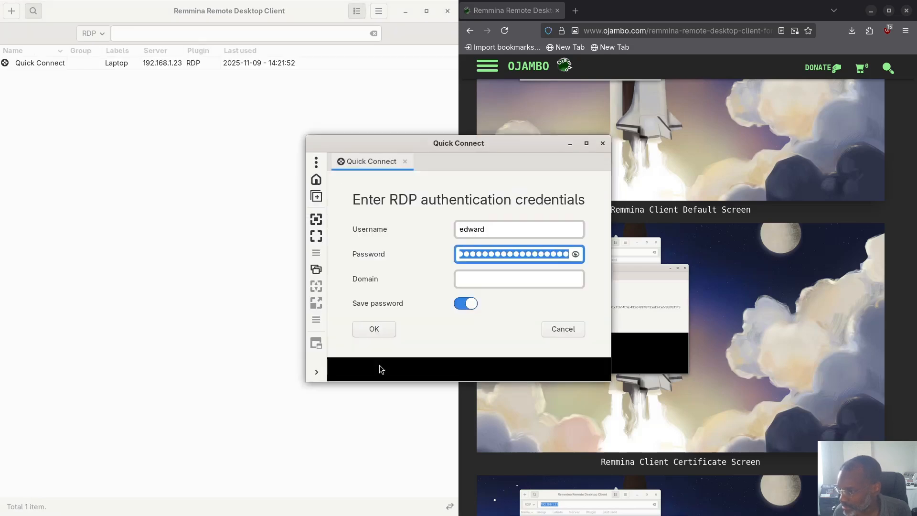
{"action": "left_click_drag", "start_coordinate": [395, 142], "coordinate": [152, 91]}
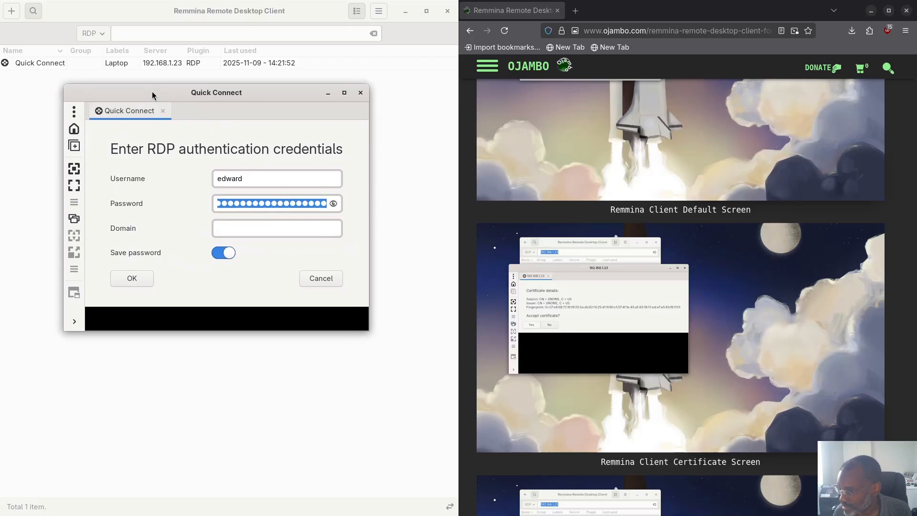
{"action": "left_click", "coordinate": [233, 231]}
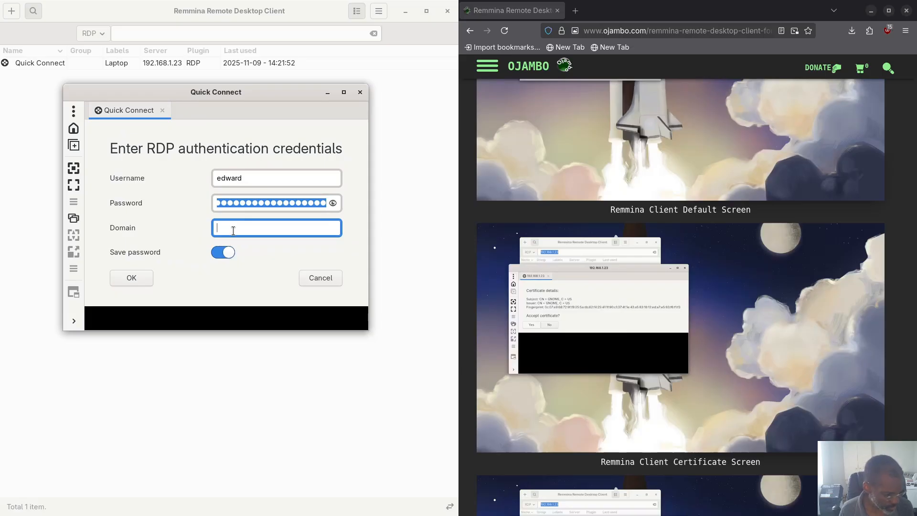
{"action": "type", "text": "192"}
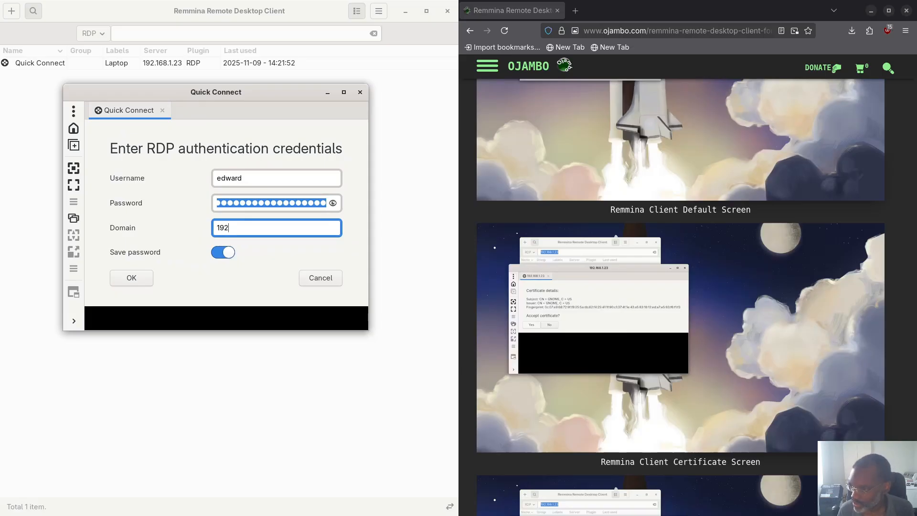
{"action": "type", "text": ".16"}
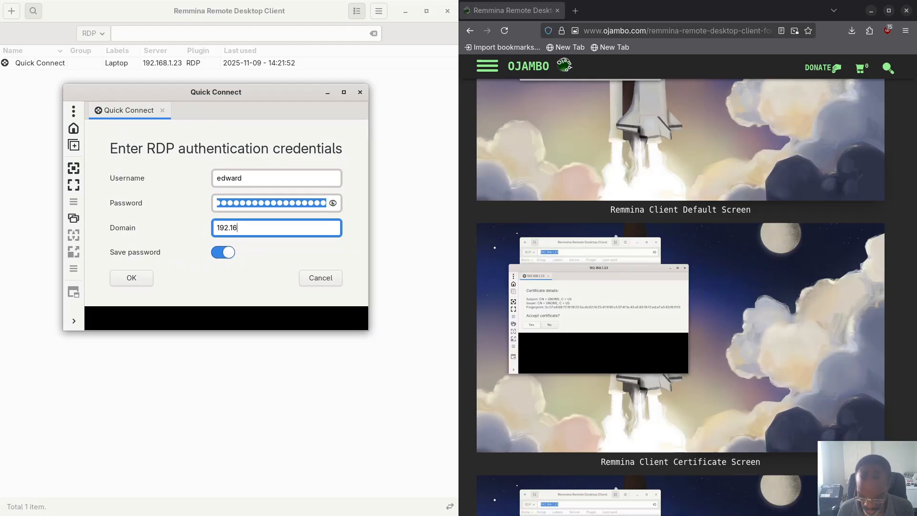
{"action": "type", "text": "8.1.23"}
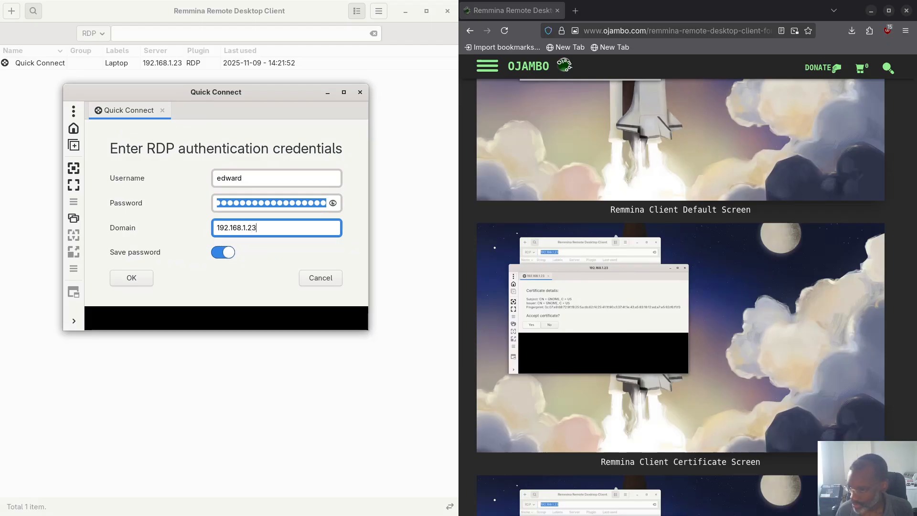
{"action": "left_click", "coordinate": [136, 278]}
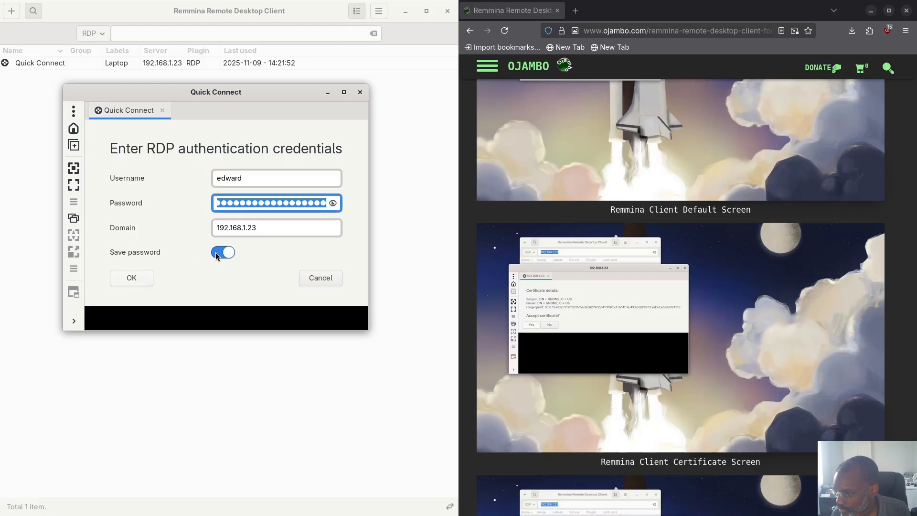
Step: Retry the login with domain 192.168.1.1, then with localhost
{"action": "left_click", "coordinate": [257, 228]}
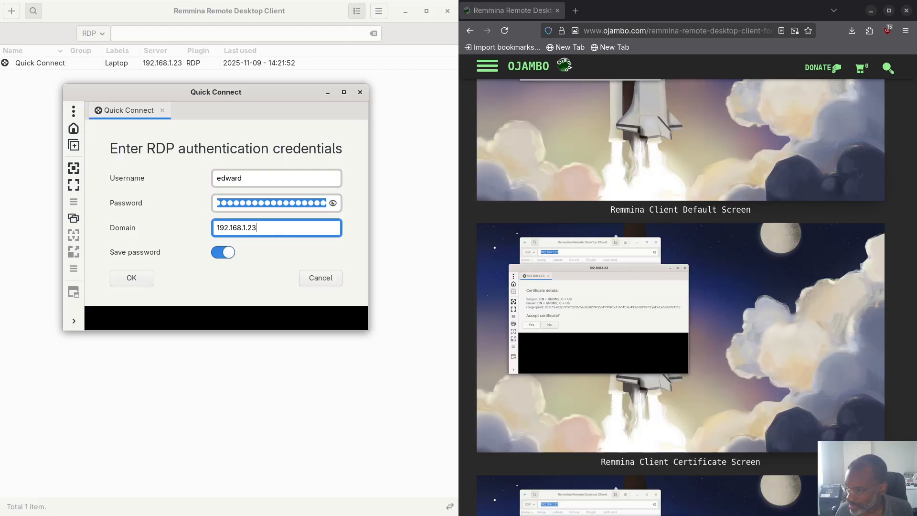
{"action": "key", "text": "BackSpace"}
{"action": "key", "text": "BackSpace"}
{"action": "type", "text": "1"}
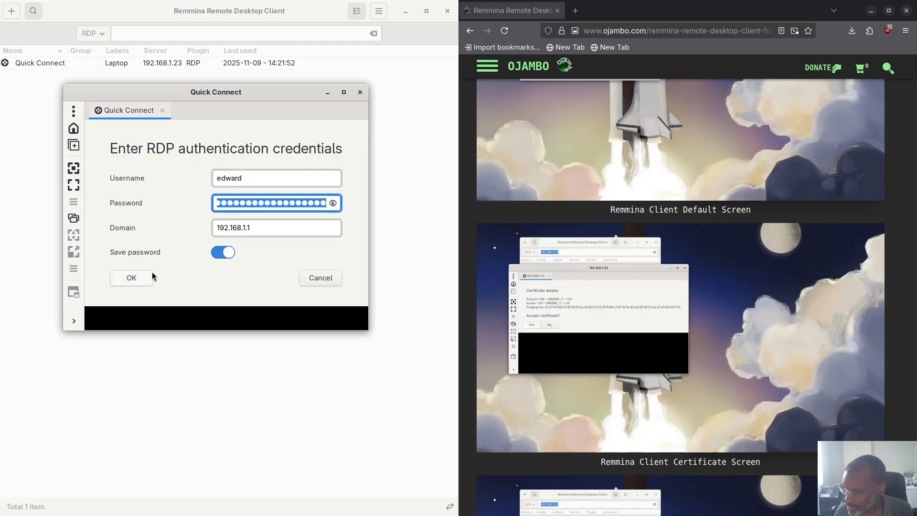
{"action": "left_click", "coordinate": [262, 225]}
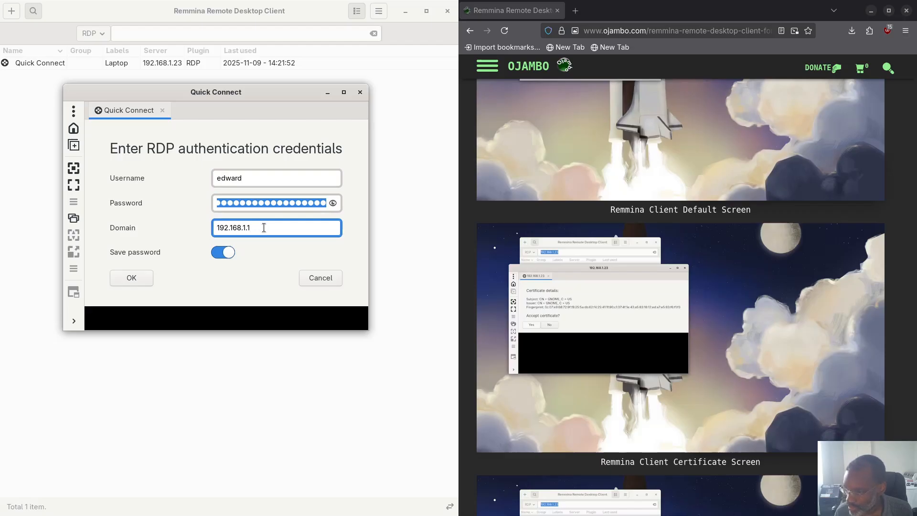
{"action": "left_click_drag", "start_coordinate": [263, 228], "coordinate": [215, 228]}
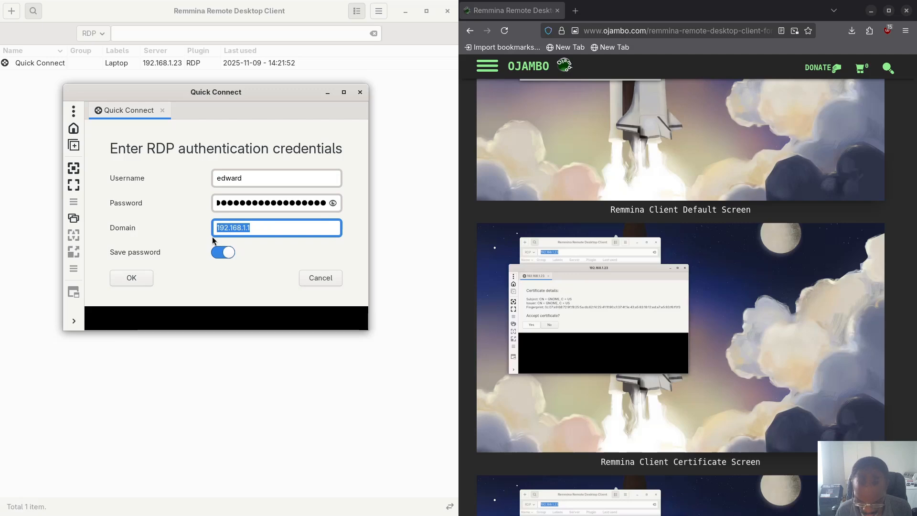
{"action": "type", "text": "localhost"}
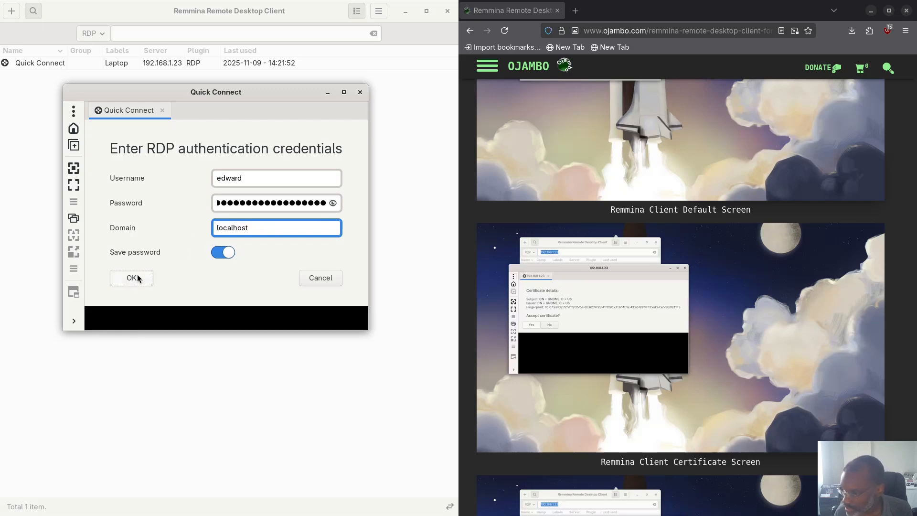
{"action": "left_click", "coordinate": [137, 275]}
{"action": "double_click", "coordinate": [234, 226]}
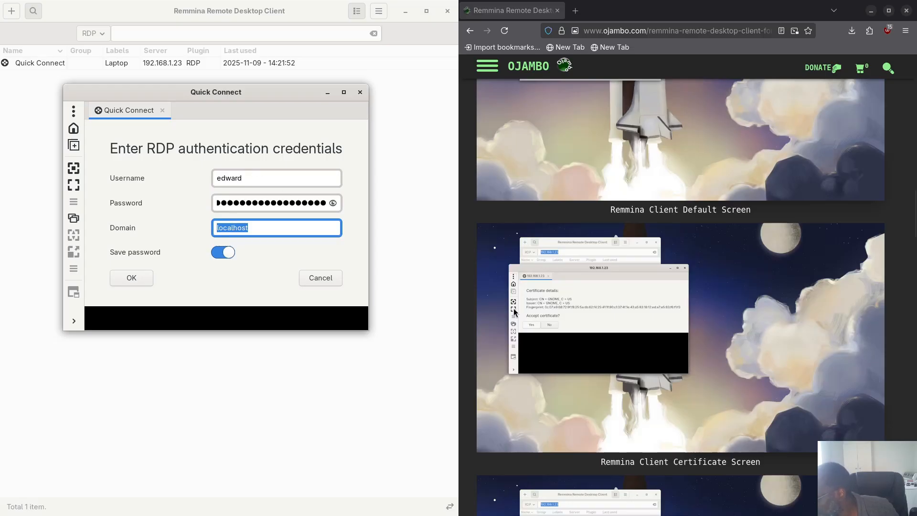
Step: Enter 192.168.1.23:3389 as the domain in Remmina's RDP credentials prompt and resubmit the login
{"action": "scroll", "coordinate": [560, 320], "scroll_direction": "down", "scroll_amount": 5}
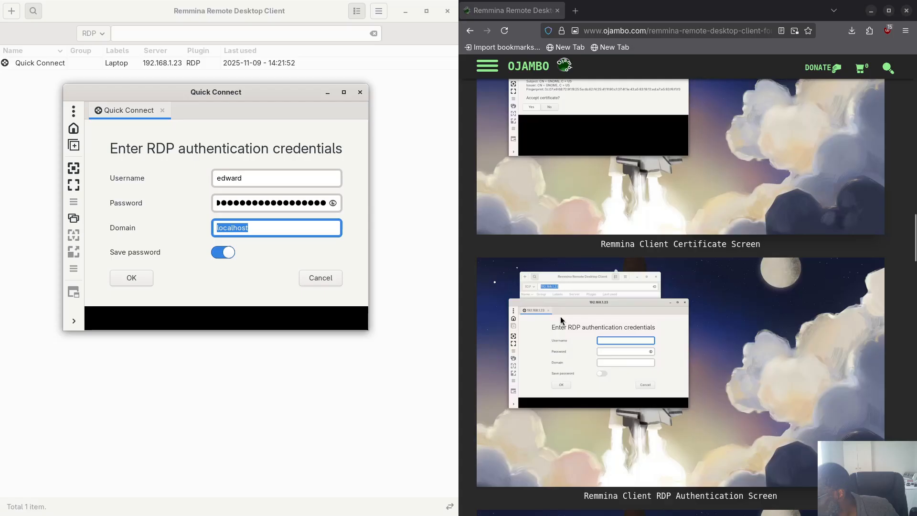
{"action": "scroll", "coordinate": [560, 316], "scroll_direction": "down", "scroll_amount": 4}
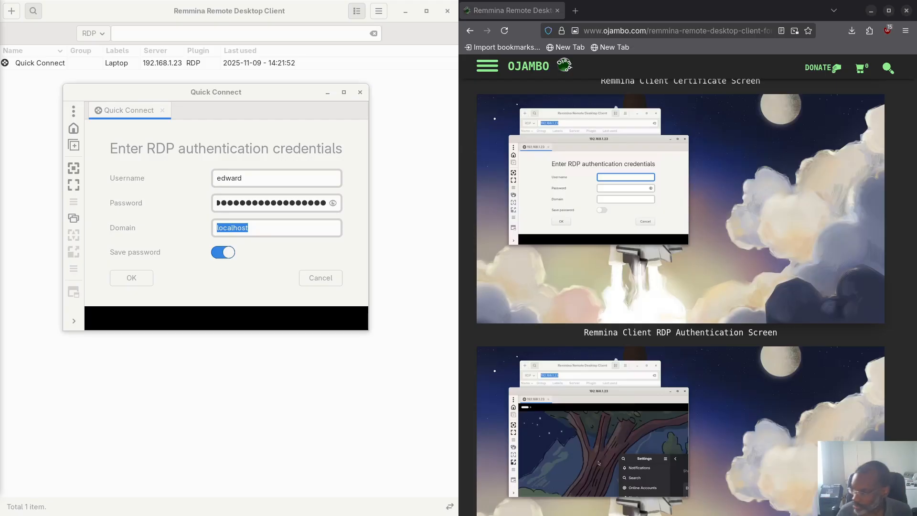
{"action": "left_click", "coordinate": [233, 228]}
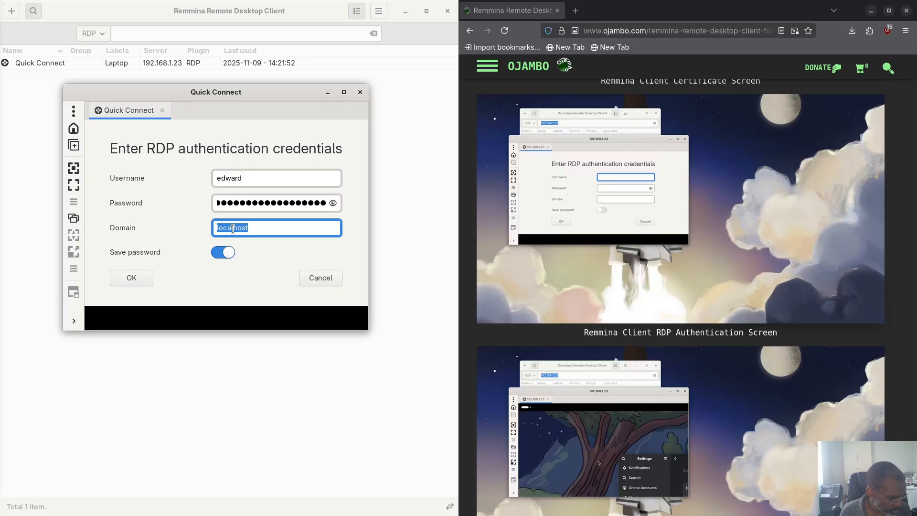
{"action": "type", "text": "19"}
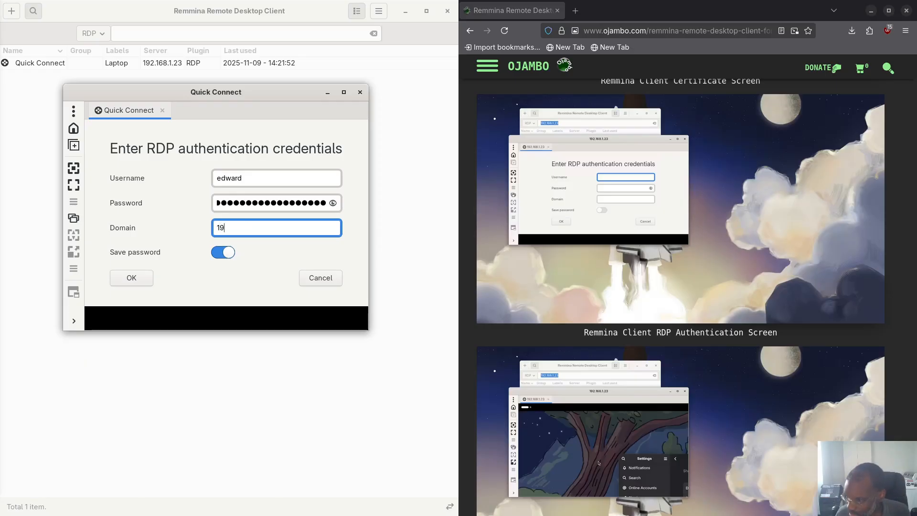
{"action": "type", "text": "2.16"}
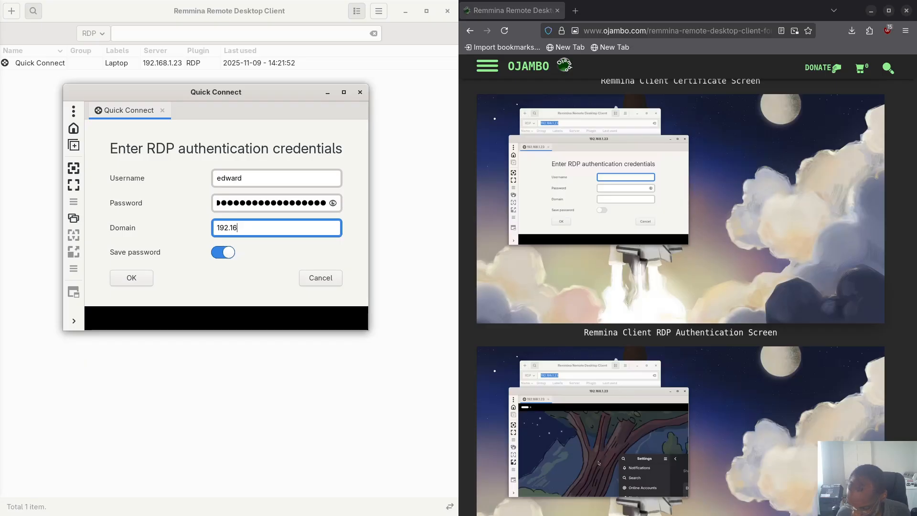
{"action": "type", "text": "8.1.23"}
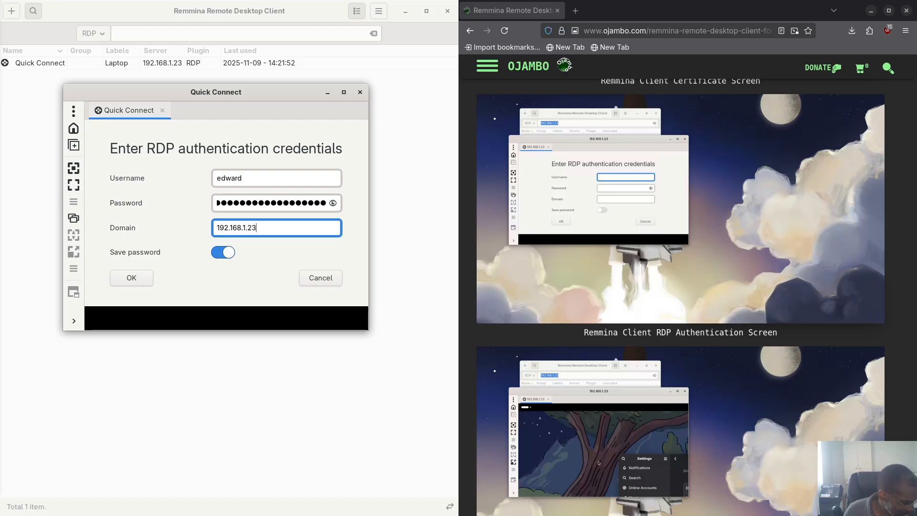
{"action": "type", "text": ":3389"}
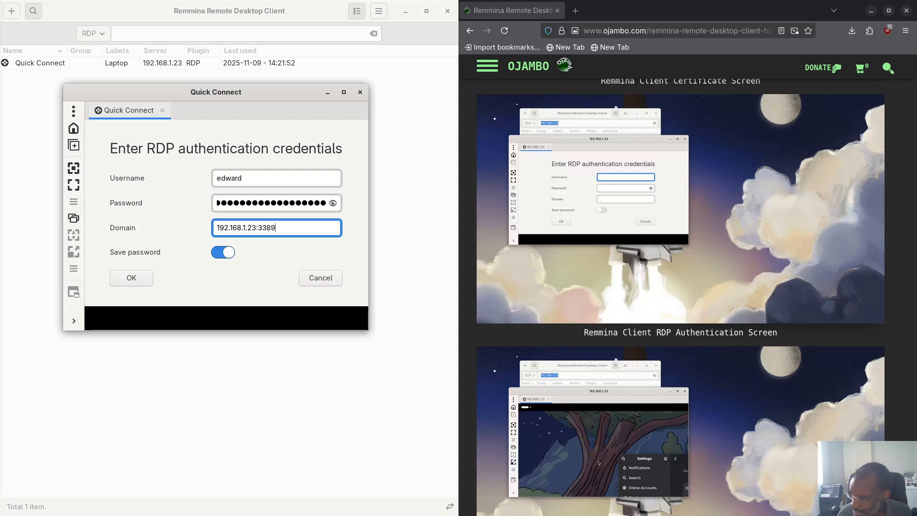
{"action": "left_click", "coordinate": [131, 278]}
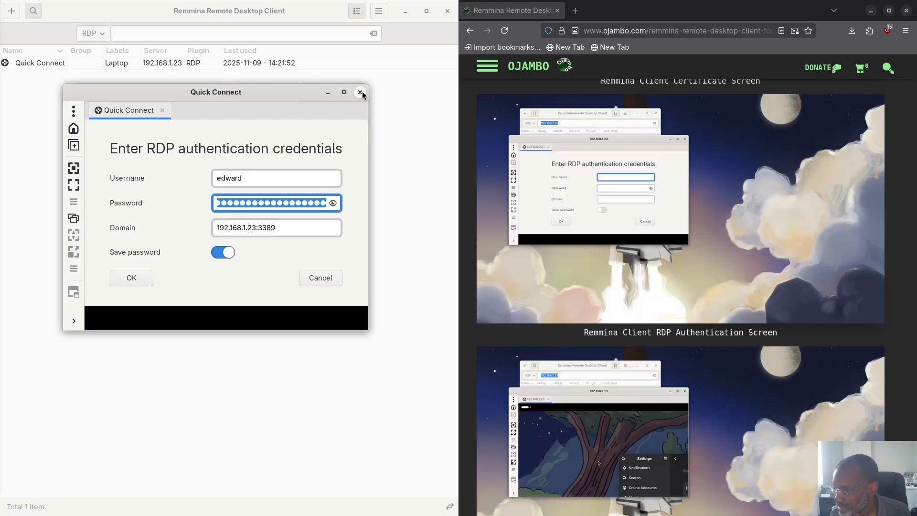
Step: Retry the login with the same credentials, then close the failing connection window, confirming with Yes
{"action": "left_click", "coordinate": [140, 275]}
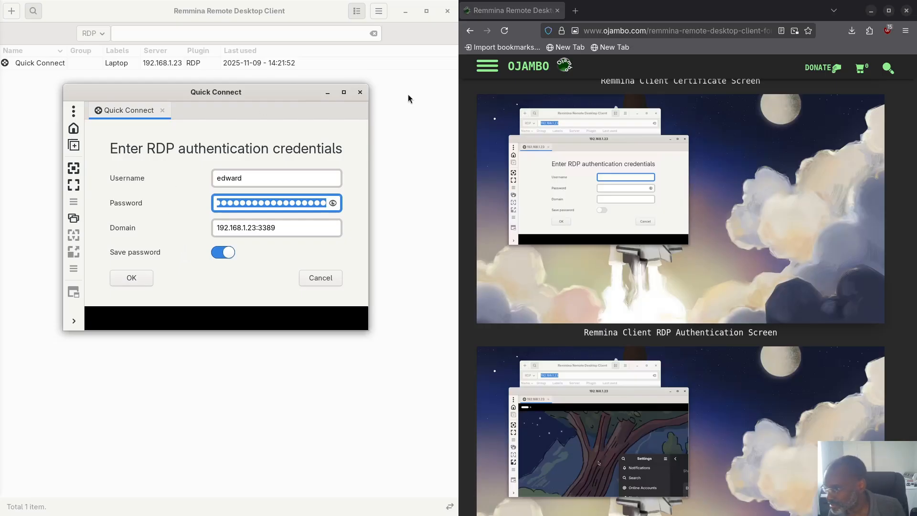
{"action": "left_click", "coordinate": [359, 93]}
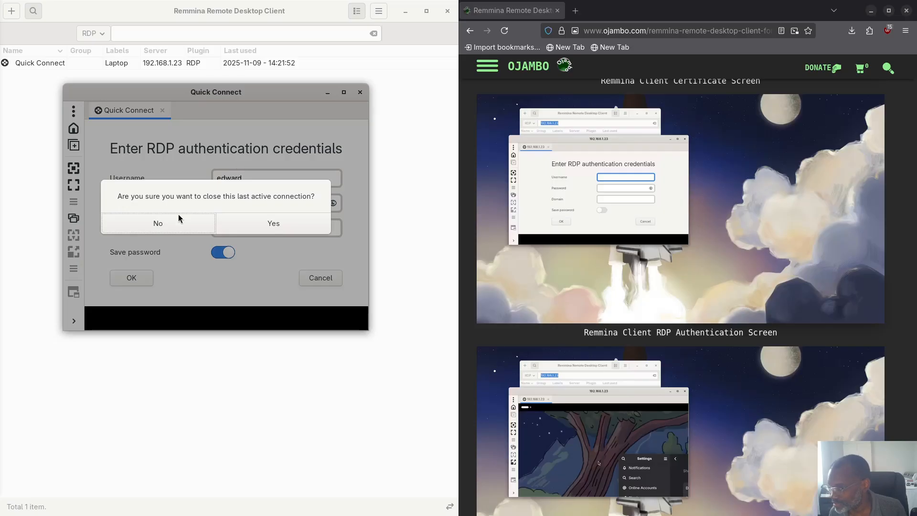
{"action": "left_click", "coordinate": [134, 228]}
{"action": "left_click", "coordinate": [360, 92]}
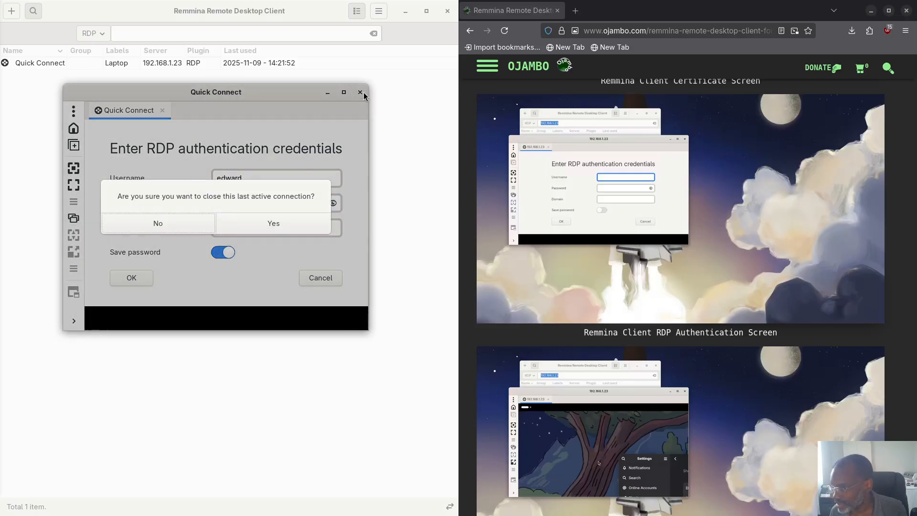
{"action": "left_click", "coordinate": [259, 227]}
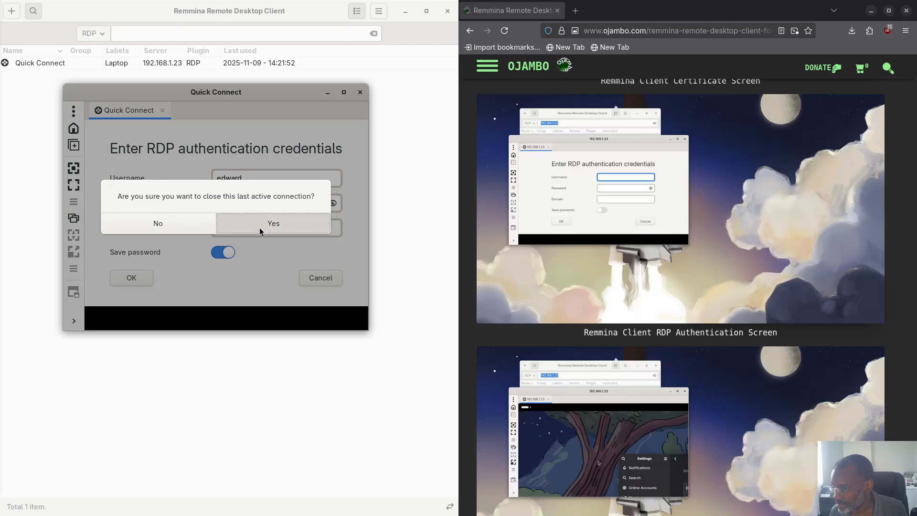
Step: Reconnect through the saved Quick Connect profile with its saved credentials and dismiss the cannot-connect error
{"action": "double_click", "coordinate": [81, 65]}
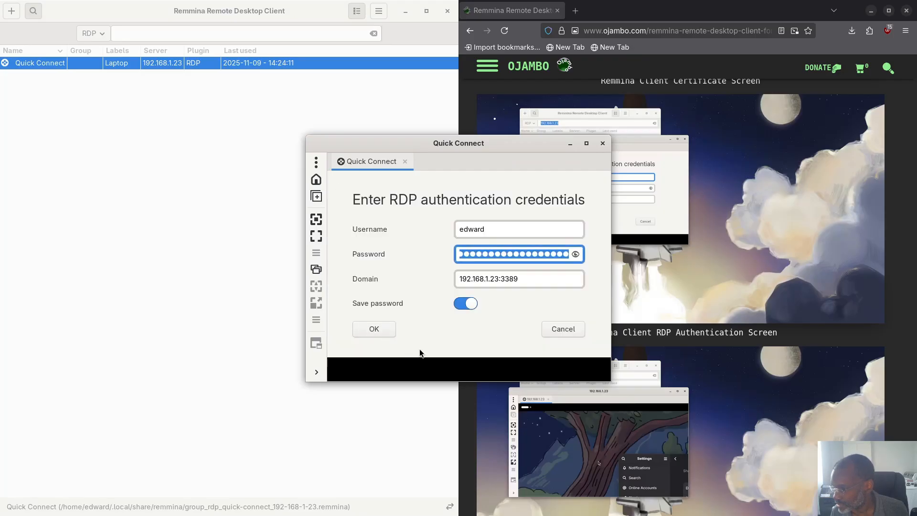
{"action": "left_click", "coordinate": [568, 329]}
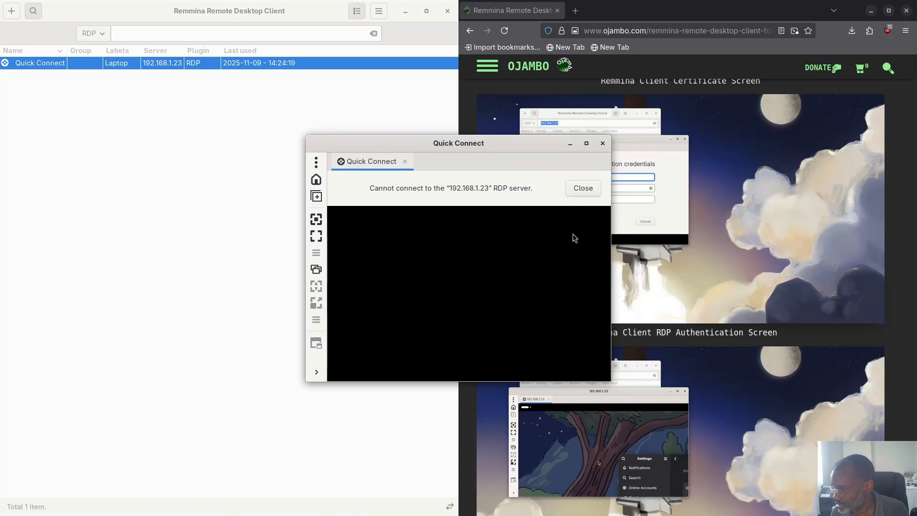
{"action": "left_click", "coordinate": [582, 189]}
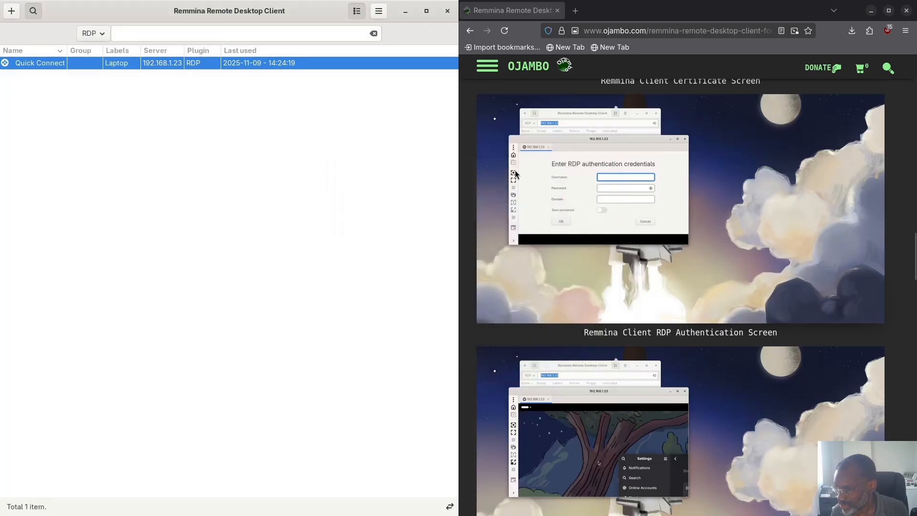
Step: Quit Remmina and launch GNOME Connections, tiled on the left half of the screen
{"action": "left_click", "coordinate": [452, 15]}
{"action": "key", "text": "super"}
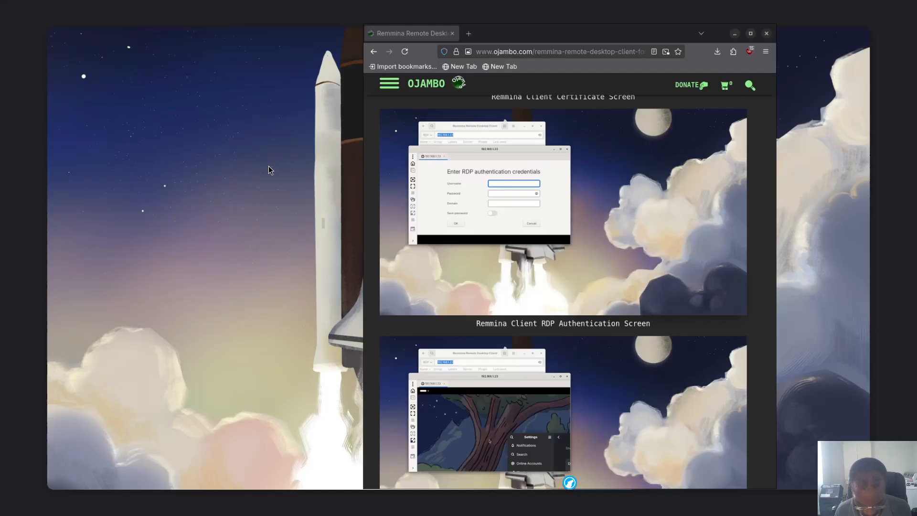
{"action": "key", "text": "Return"}
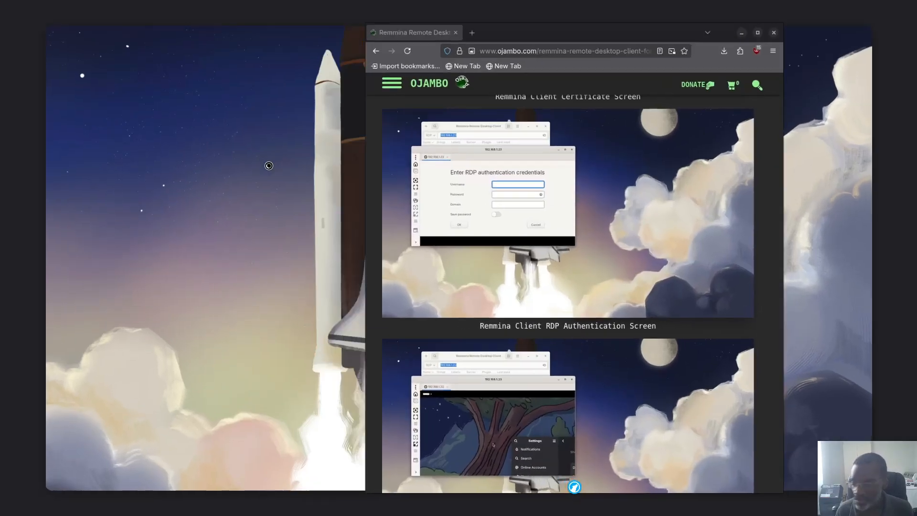
{"action": "left_click_drag", "start_coordinate": [303, 69], "coordinate": [50, 46]}
{"action": "left_click_drag", "start_coordinate": [110, 53], "coordinate": [1, 115]}
Step: Add a new RDP connection to 192.168.1.23 and connect to it
{"action": "left_click", "coordinate": [11, 11]}
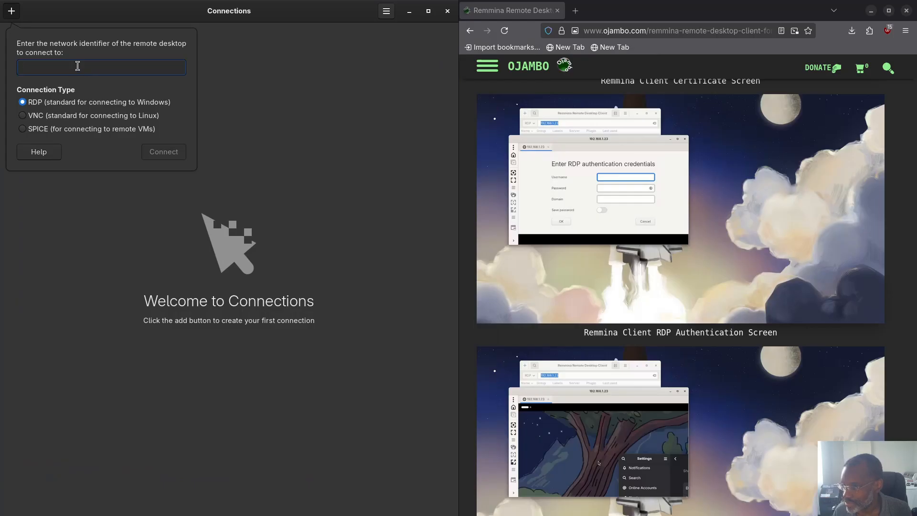
{"action": "type", "text": "19"}
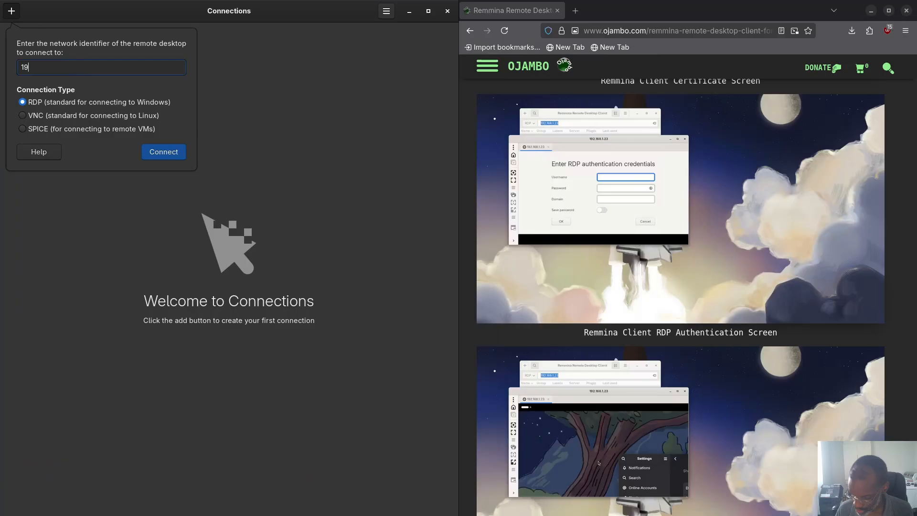
{"action": "type", "text": "2.168."}
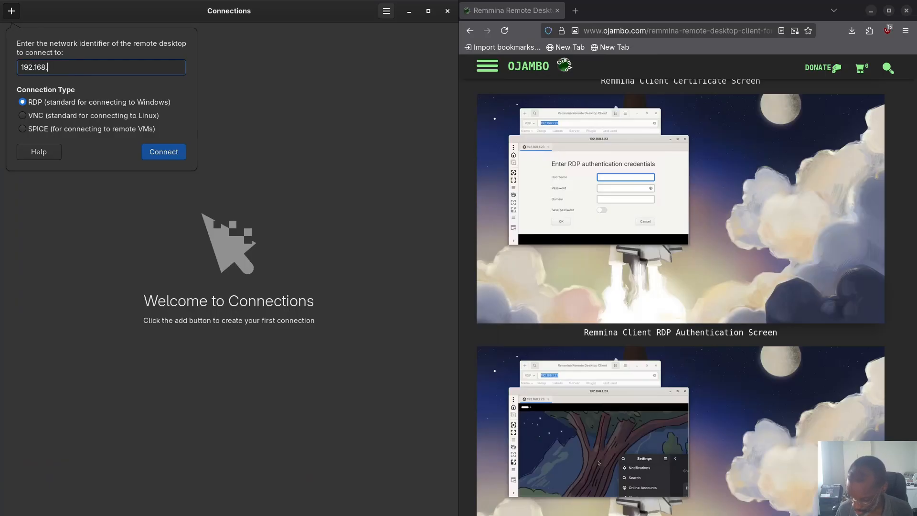
{"action": "type", "text": "1.23"}
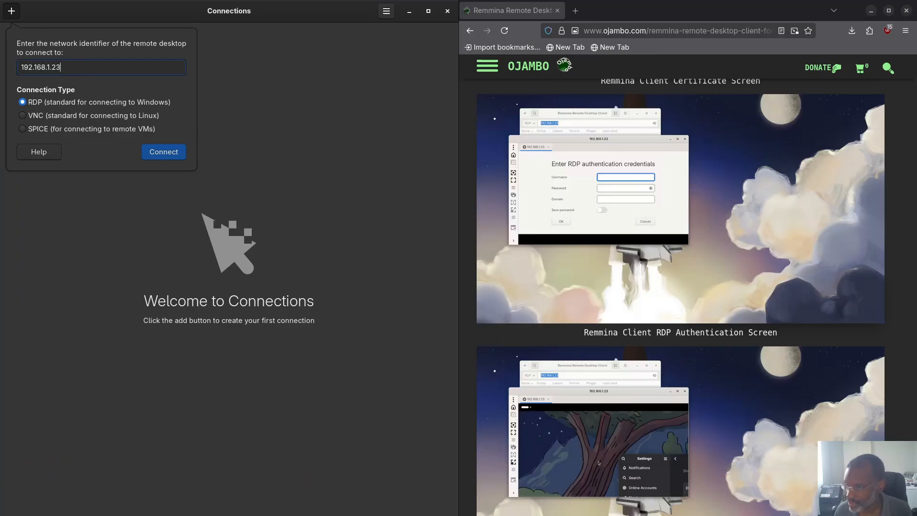
{"action": "left_click", "coordinate": [169, 153]}
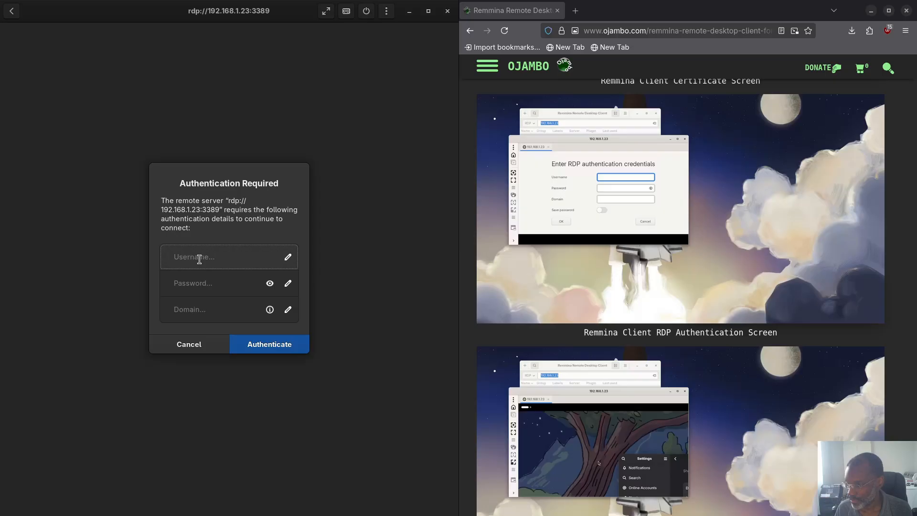
Step: Look at the Domain field's help, cancel the authentication request, and close Connections
{"action": "left_click", "coordinate": [270, 310]}
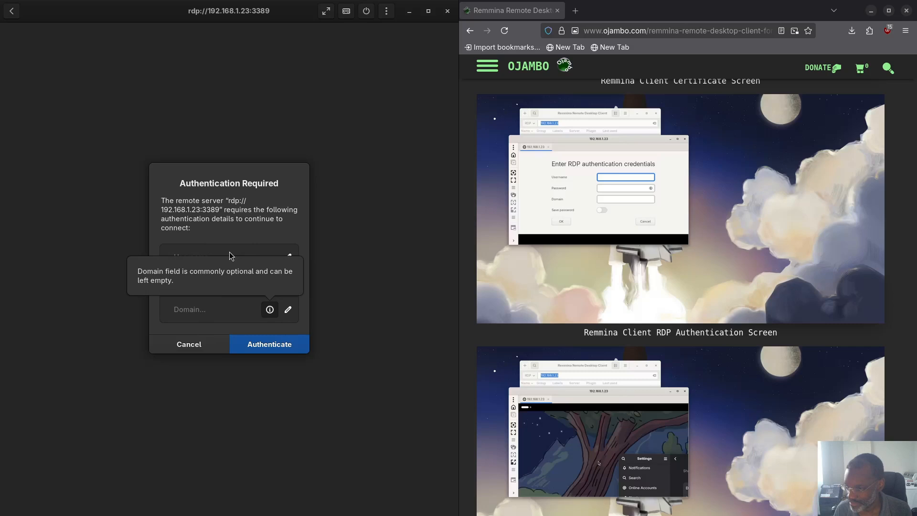
{"action": "left_click", "coordinate": [188, 345]}
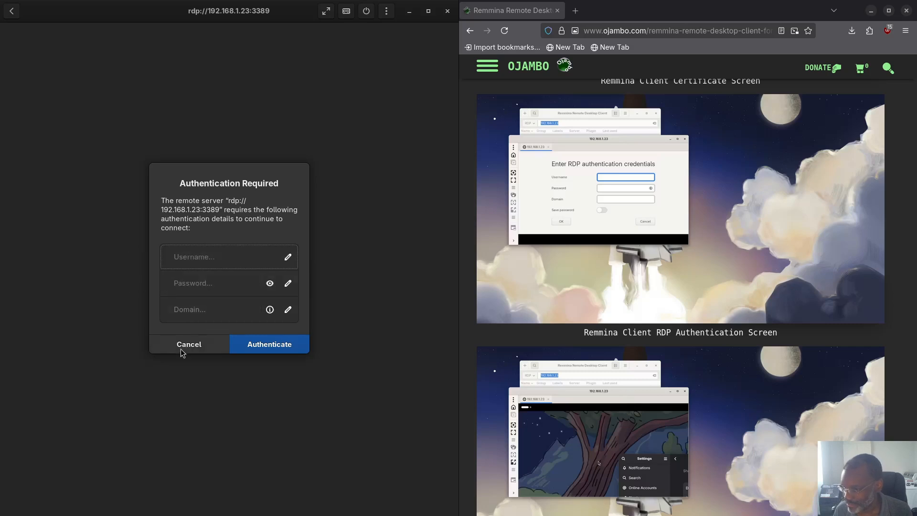
{"action": "left_click", "coordinate": [181, 347]}
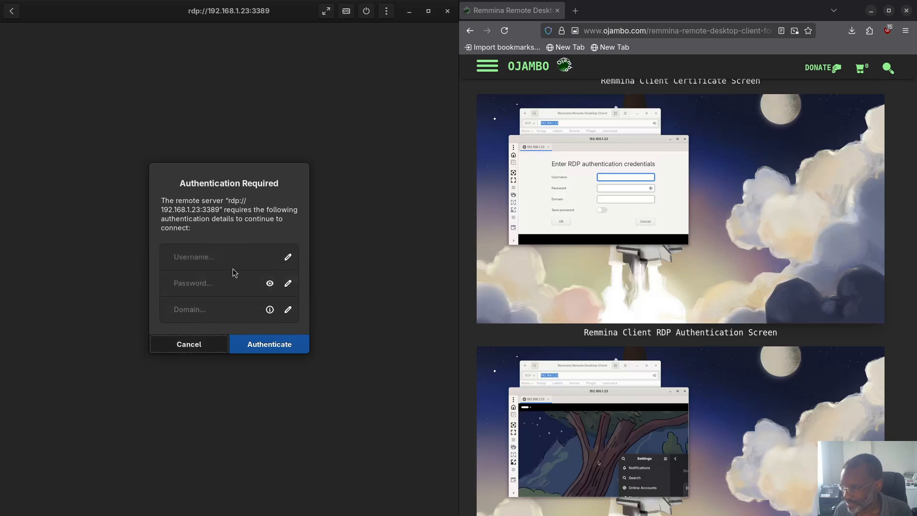
{"action": "left_click", "coordinate": [191, 347]}
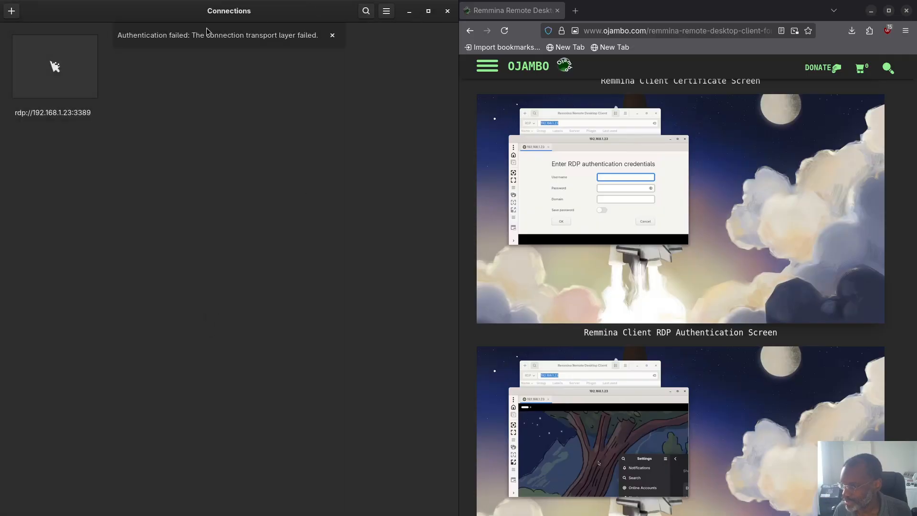
{"action": "left_click", "coordinate": [447, 11]}
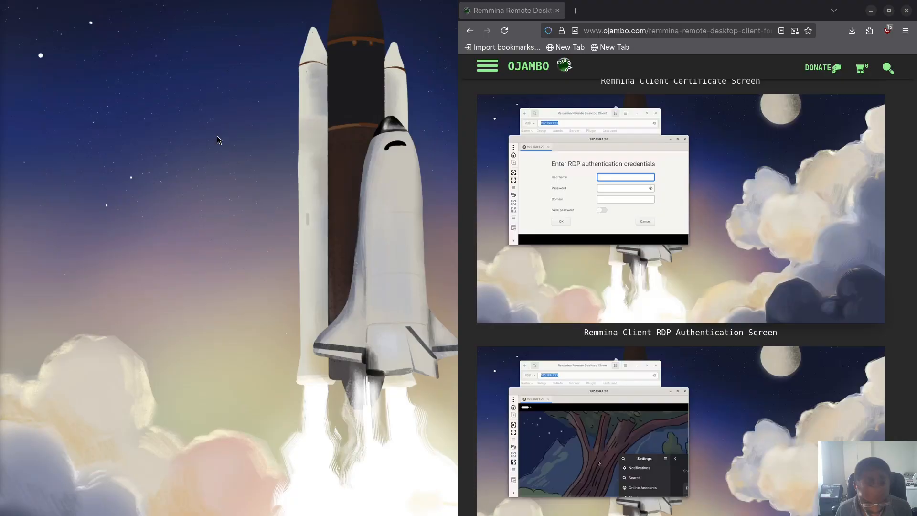
Step: Relaunch Remmina tiled on the left half and reopen the saved Quick Connect session
{"action": "key", "text": "super"}
{"action": "key", "text": "Return"}
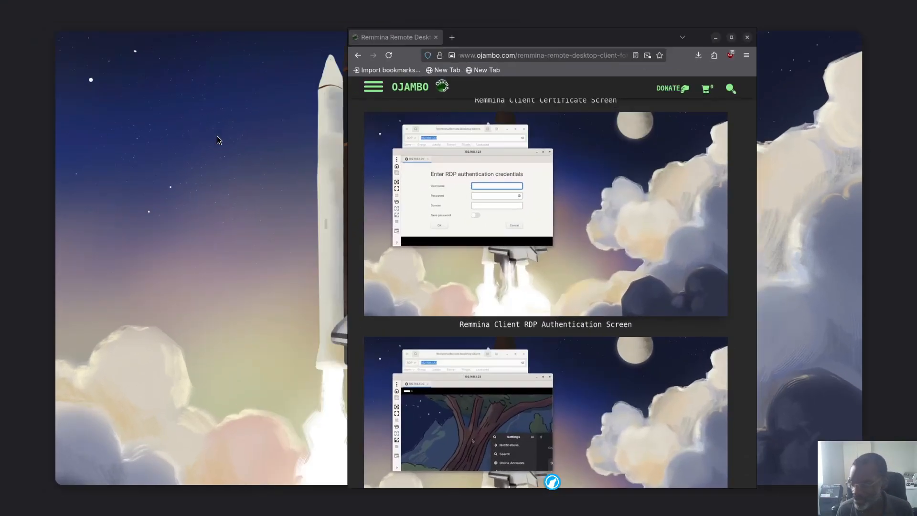
{"action": "left_click_drag", "start_coordinate": [352, 12], "coordinate": [19, 89]}
{"action": "double_click", "coordinate": [49, 64]}
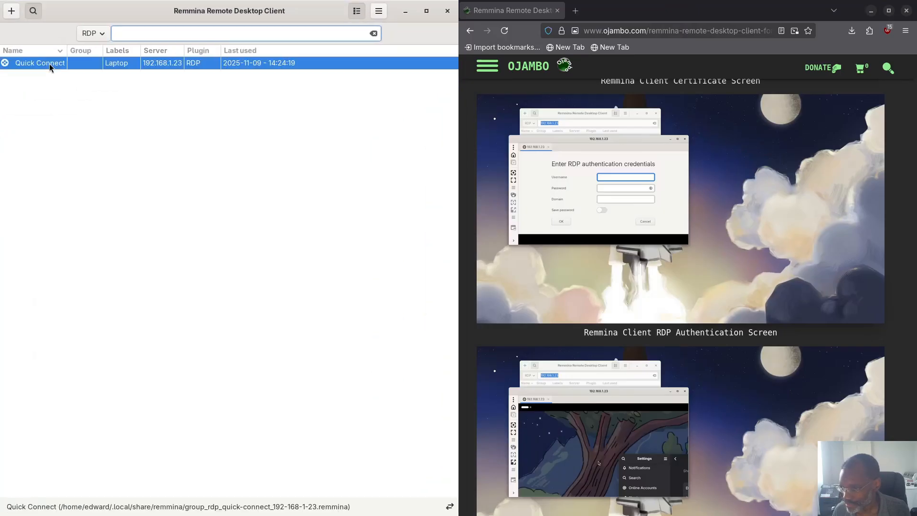
{"action": "left_click_drag", "start_coordinate": [440, 144], "coordinate": [180, 87]}
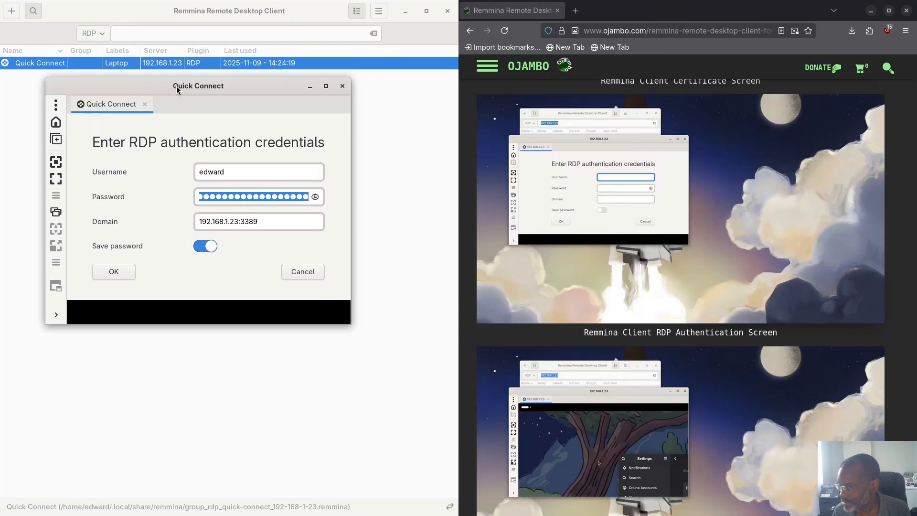
Step: Clear the Domain field, retype the account password, and submit the credentials
{"action": "double_click", "coordinate": [219, 222]}
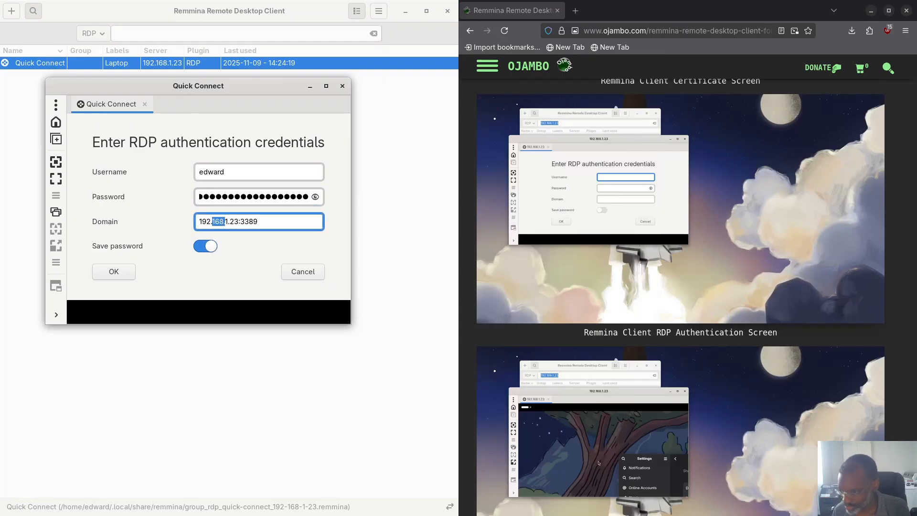
{"action": "key", "text": "ctrl+a"}
{"action": "key", "text": "BackSpace"}
{"action": "key", "text": "shift+Tab"}
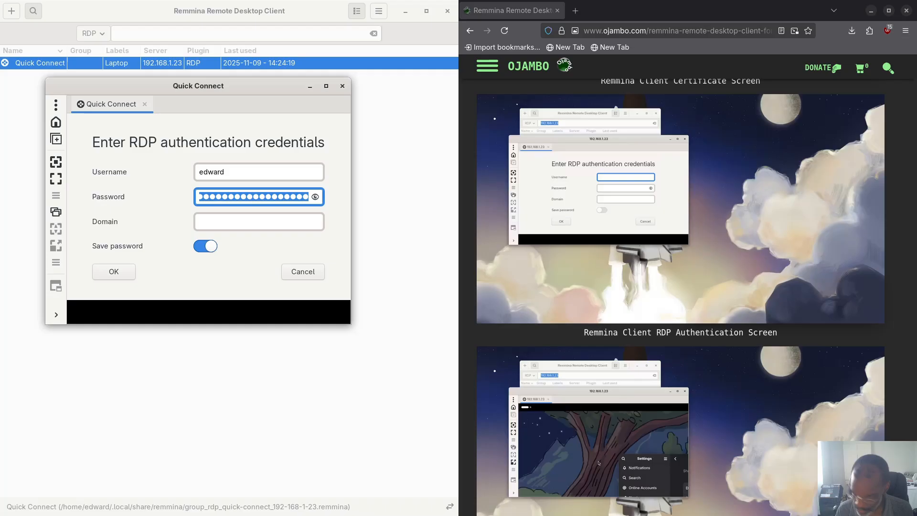
{"action": "type", "text": "p"}
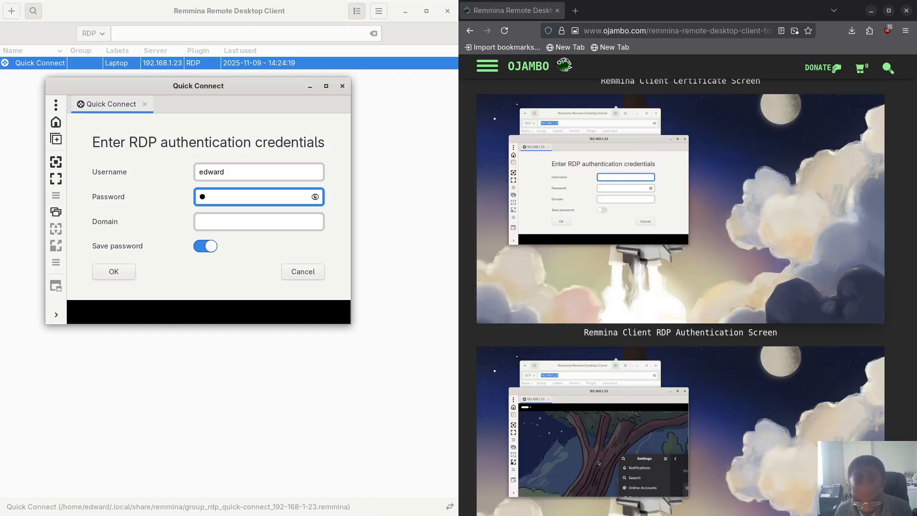
{"action": "type", "text": "assw"}
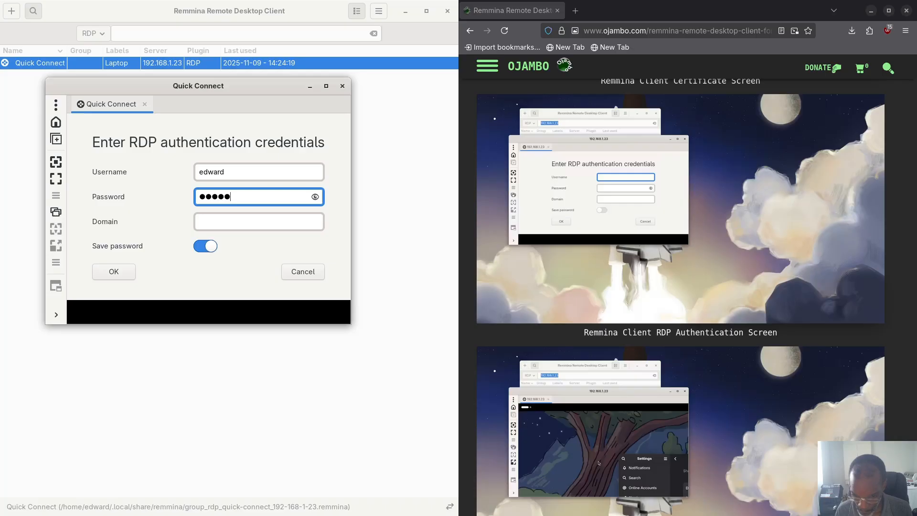
{"action": "type", "text": "ord12"}
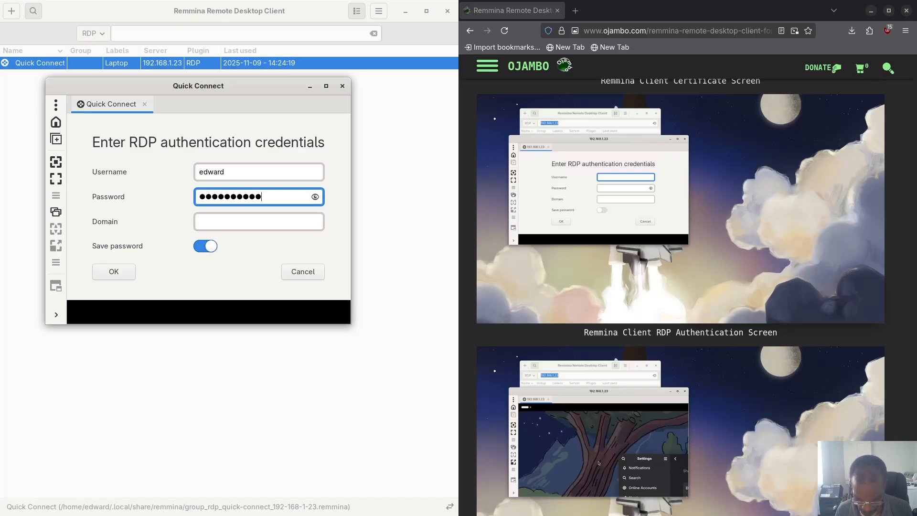
{"action": "type", "text": "345678●●"}
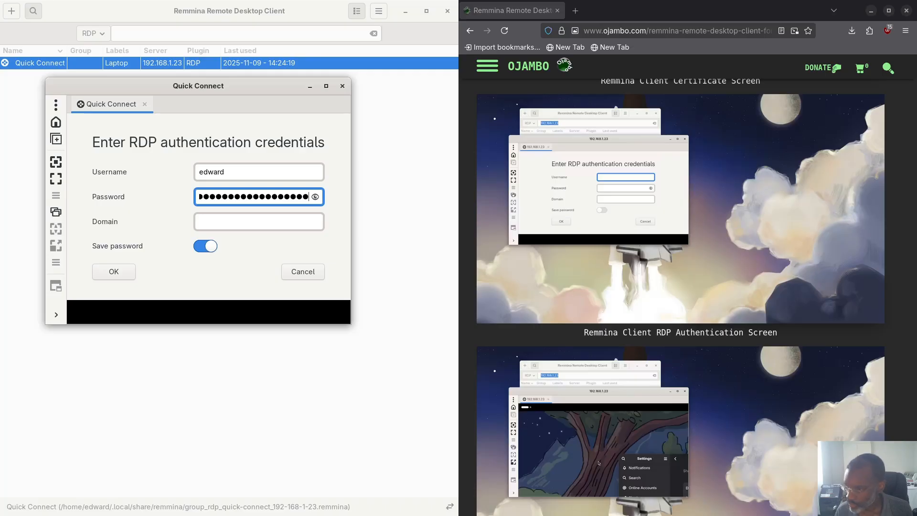
{"action": "left_click", "coordinate": [114, 272]}
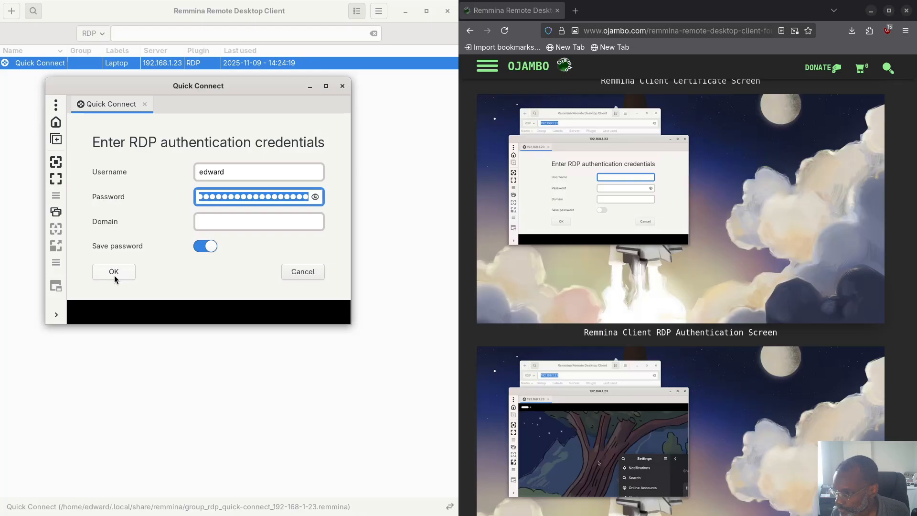
{"action": "left_click_drag", "start_coordinate": [220, 82], "coordinate": [0, 52]}
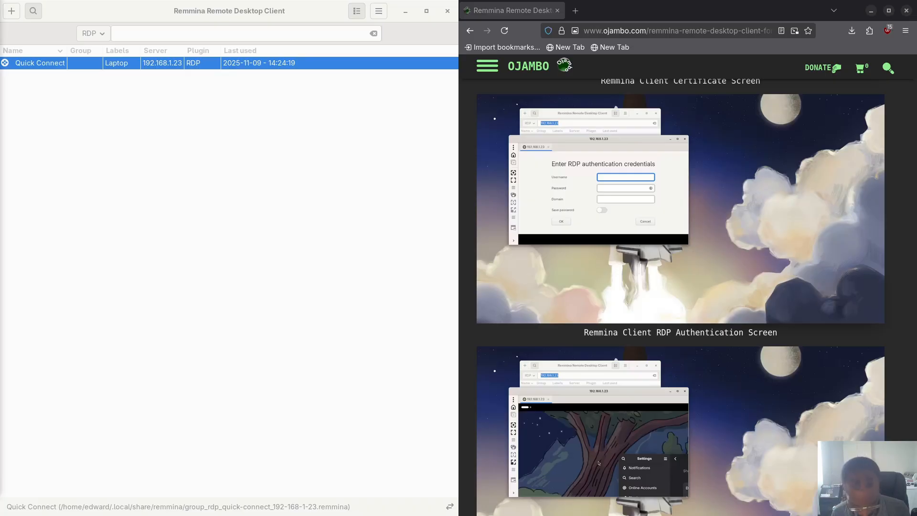
{"action": "key", "text": "super"}
{"action": "key", "text": "super"}
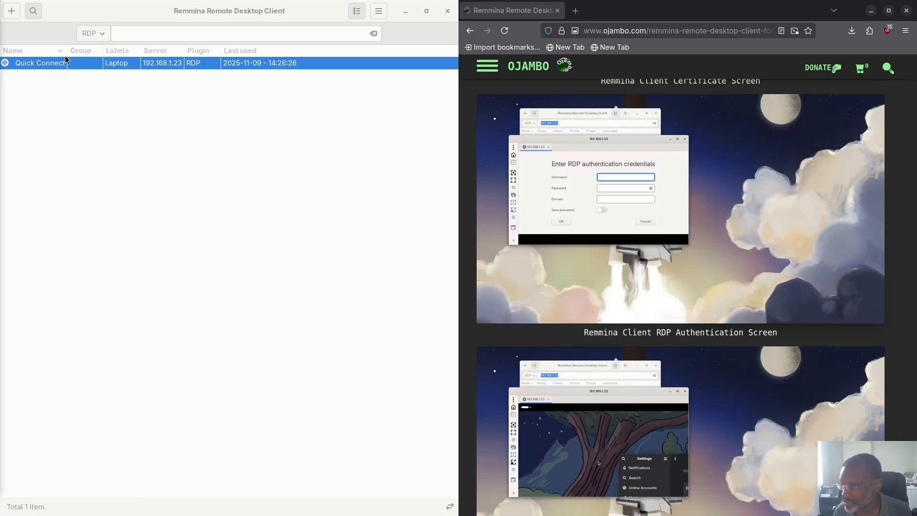
Step: Delete the saved Quick Connect entry from Remmina's connection list
{"action": "left_click", "coordinate": [41, 66]}
{"action": "right_click", "coordinate": [41, 66]}
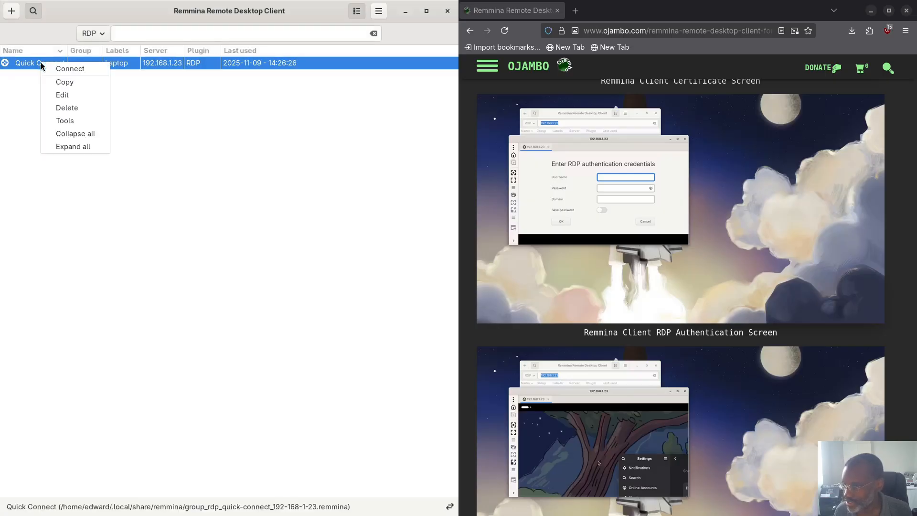
{"action": "left_click", "coordinate": [77, 104]}
{"action": "left_click", "coordinate": [277, 275]}
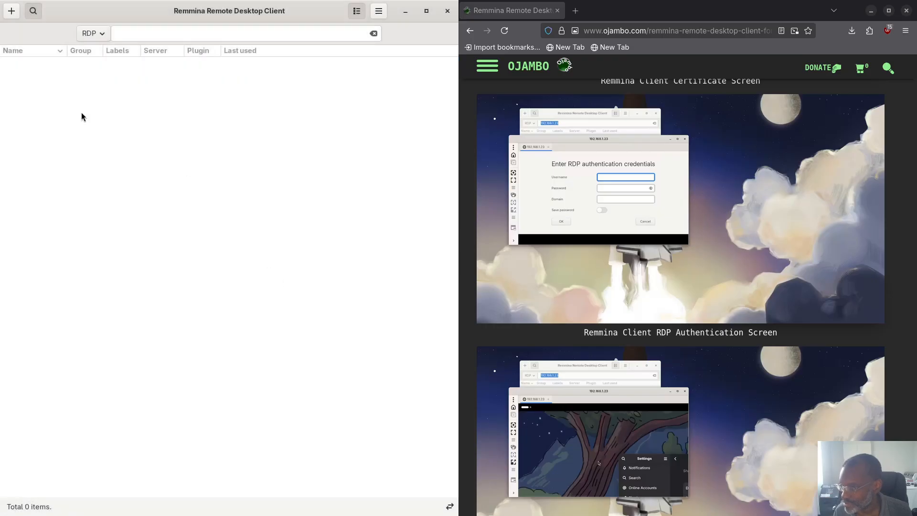
Step: Quick-connect over RDP to 192.168.1.23 and fill in the username and password at the credentials prompt
{"action": "left_click", "coordinate": [130, 33]}
{"action": "type", "text": "19"}
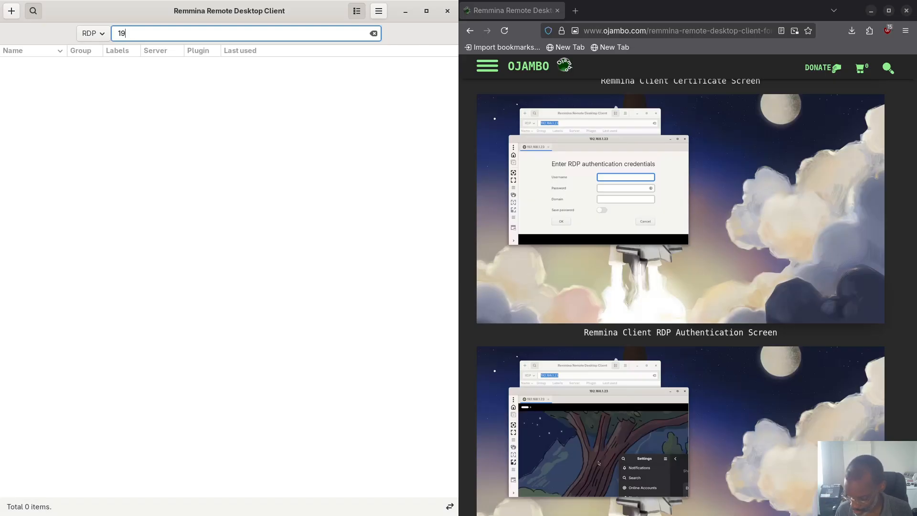
{"action": "type", "text": "2.168.1.2"}
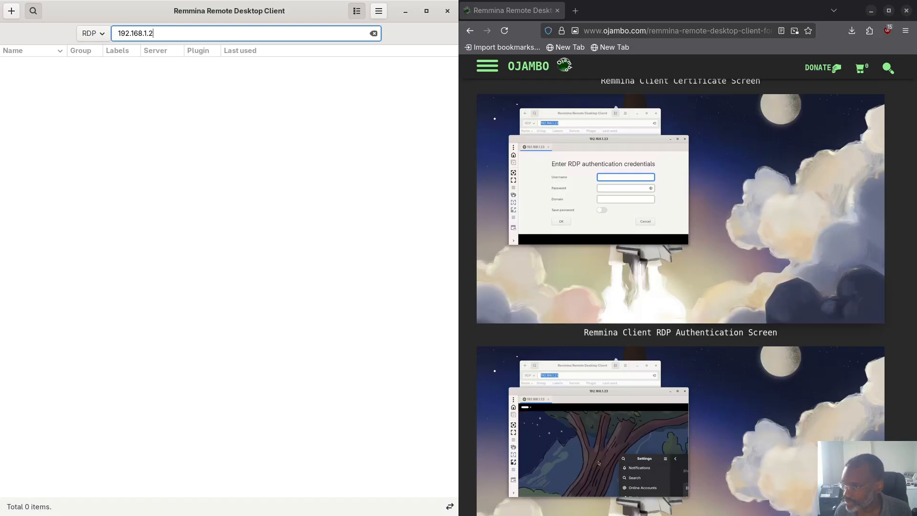
{"action": "type", "text": "3"}
{"action": "key", "text": "Return"}
{"action": "left_click_drag", "start_coordinate": [457, 142], "coordinate": [214, 81]}
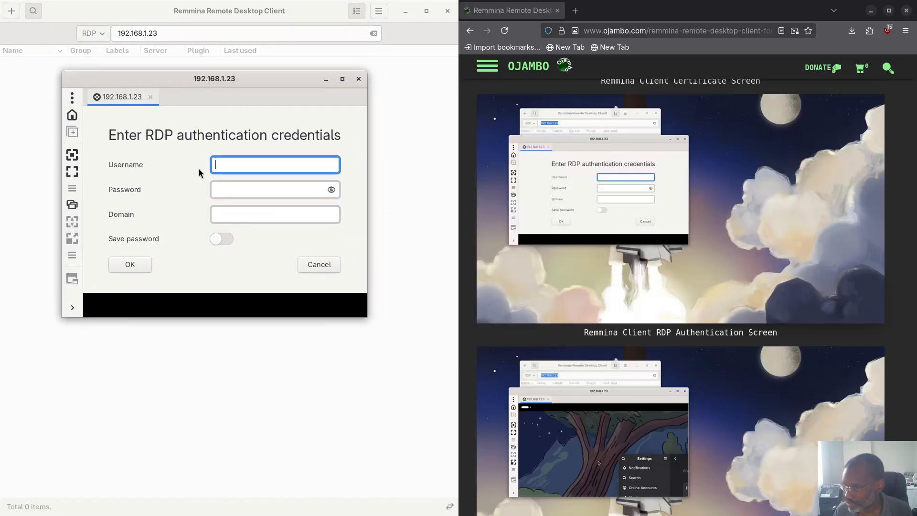
{"action": "type", "text": "edw"}
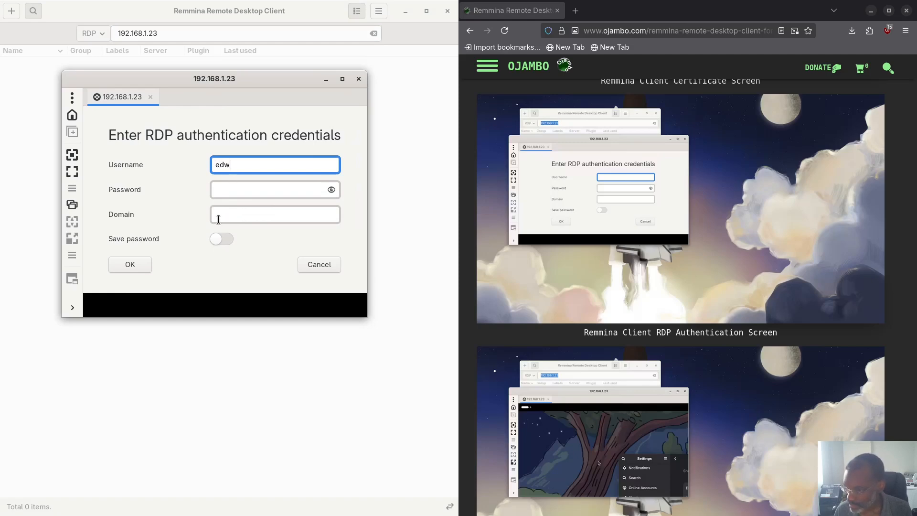
{"action": "type", "text": "ard"}
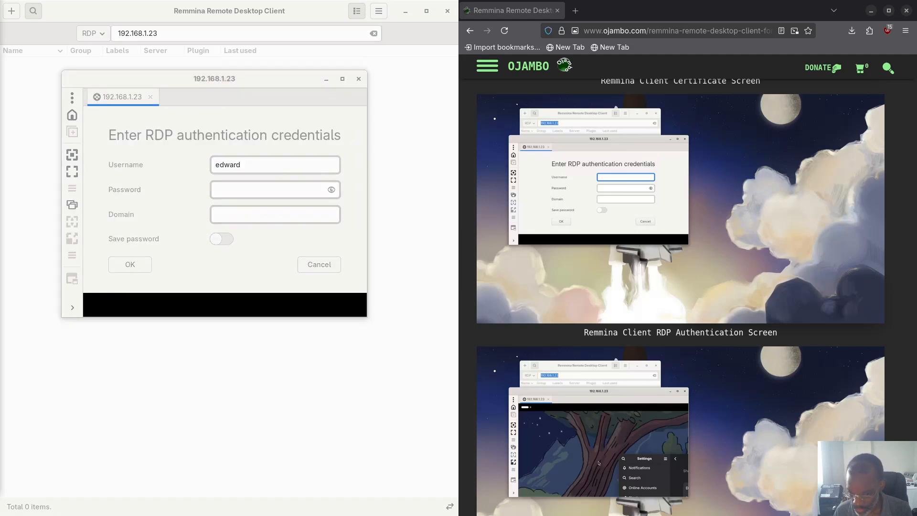
{"action": "left_click", "coordinate": [250, 191]}
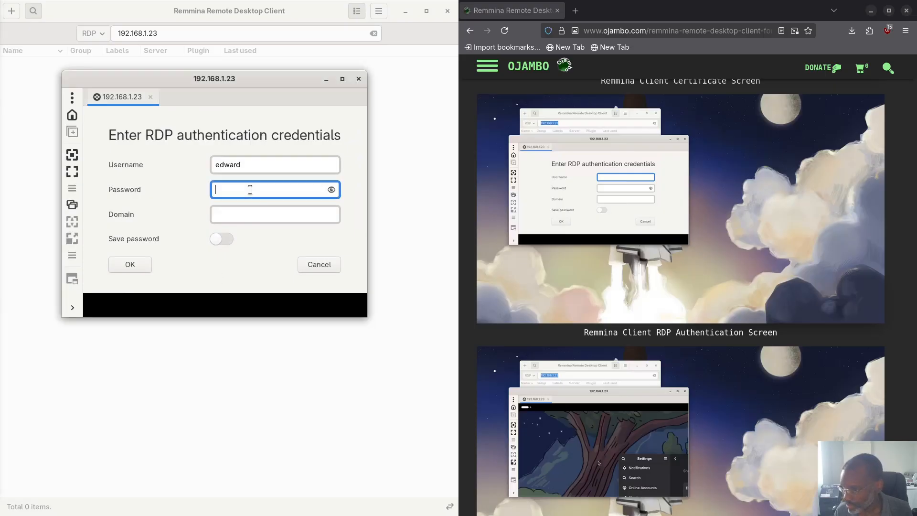
{"action": "key", "text": "ctrl+v"}
{"action": "left_click", "coordinate": [130, 265]}
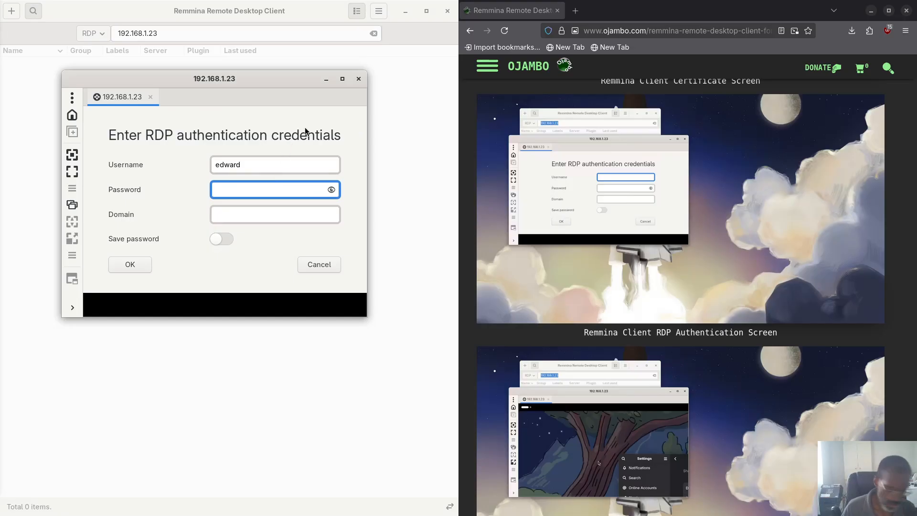
Step: Close the 192.168.1.23 connection window, confirming with Yes, and return to Remmina's main window
{"action": "left_click", "coordinate": [359, 79]}
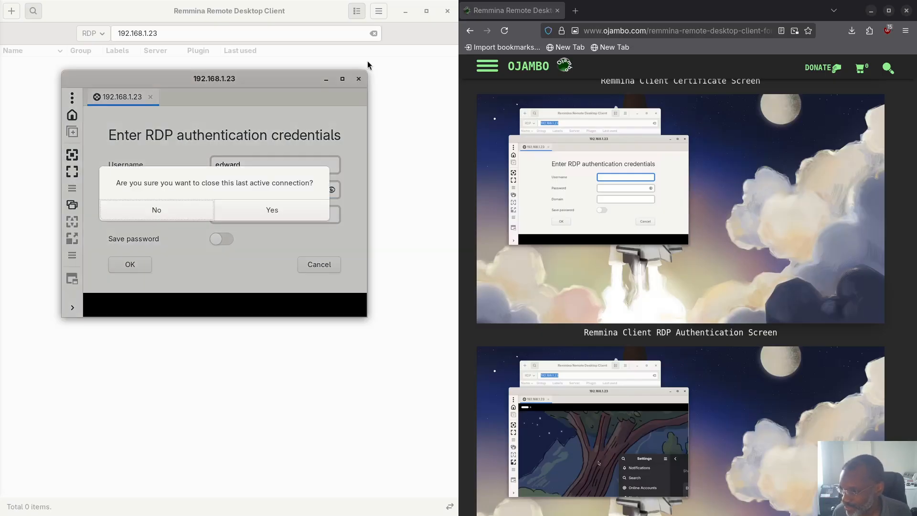
{"action": "left_click", "coordinate": [180, 213]}
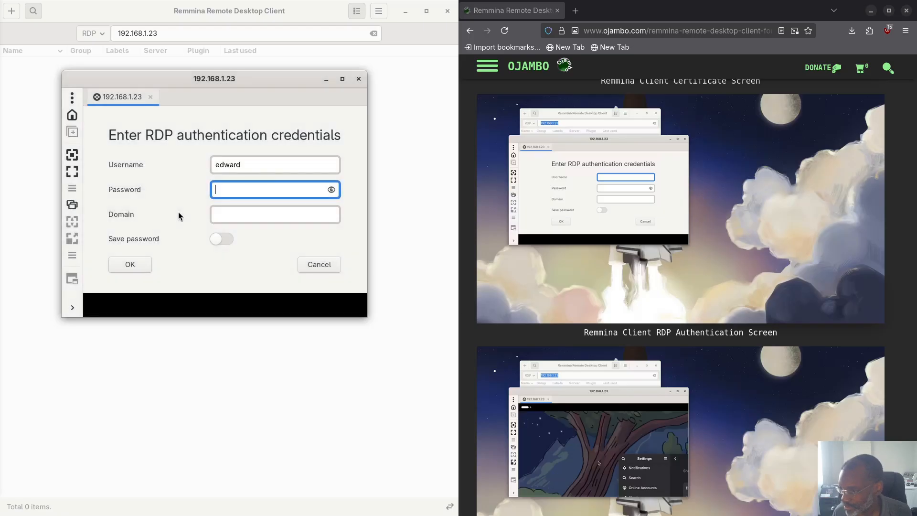
{"action": "left_click", "coordinate": [359, 79]}
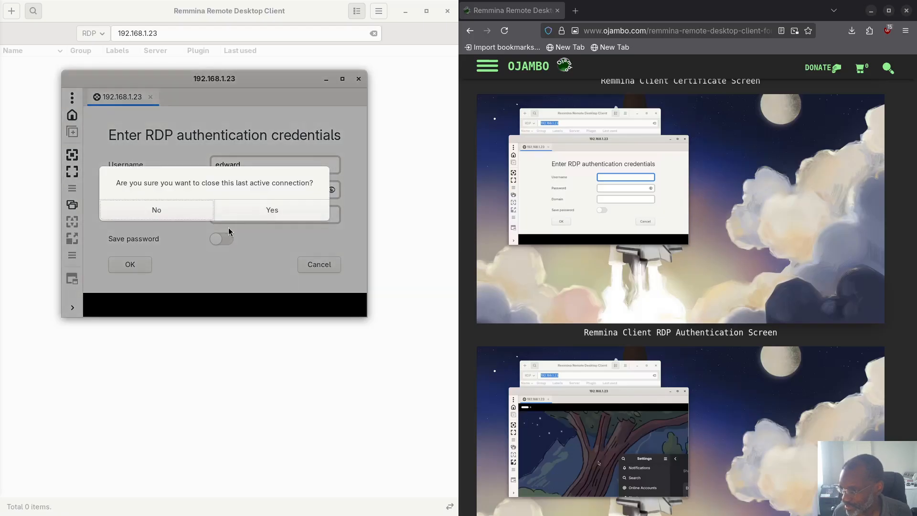
{"action": "left_click", "coordinate": [266, 214]}
{"action": "left_click", "coordinate": [27, 52]}
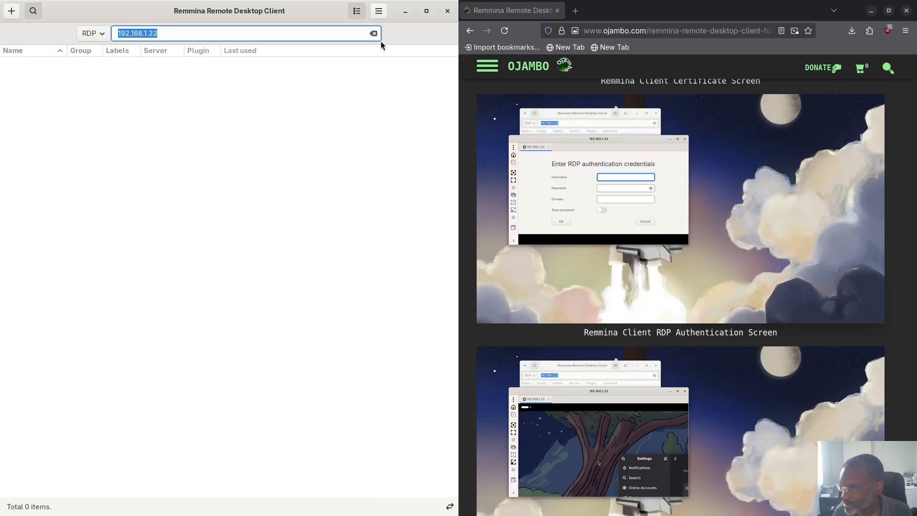
Step: Quit Remmina and launch GNOME Connections, tiled on the left half
{"action": "left_click", "coordinate": [448, 10]}
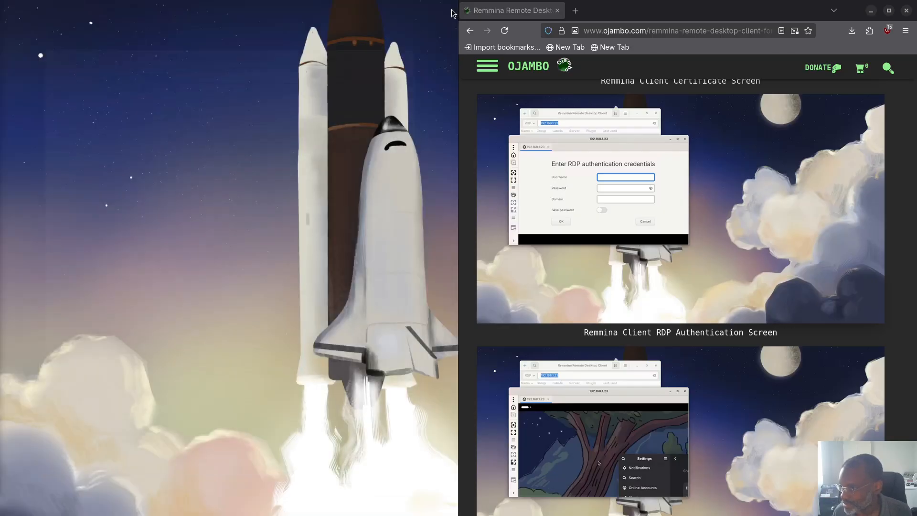
{"action": "key", "text": "super"}
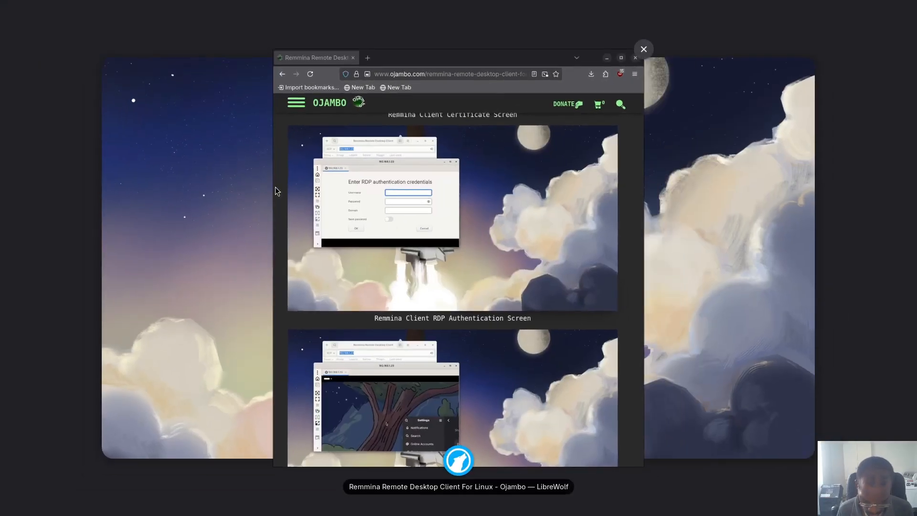
{"action": "key", "text": "Return"}
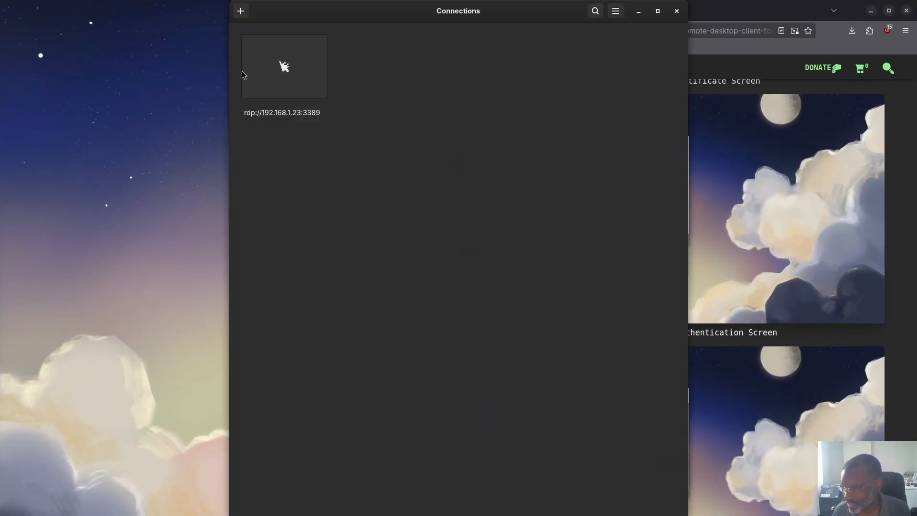
{"action": "left_click_drag", "start_coordinate": [382, 13], "coordinate": [0, 86]}
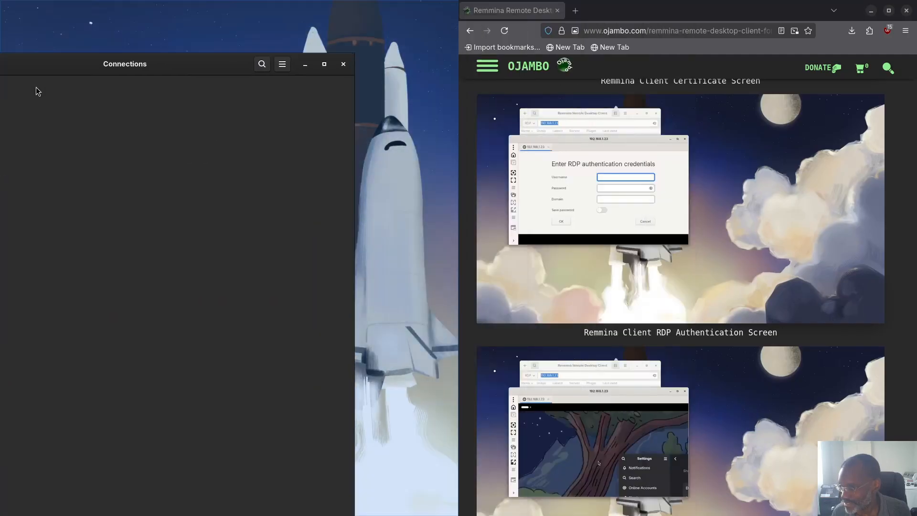
Step: Open rdp://192.168.1.23:3389, enter the username and pasted password, and click Authenticate
{"action": "left_click", "coordinate": [72, 87]}
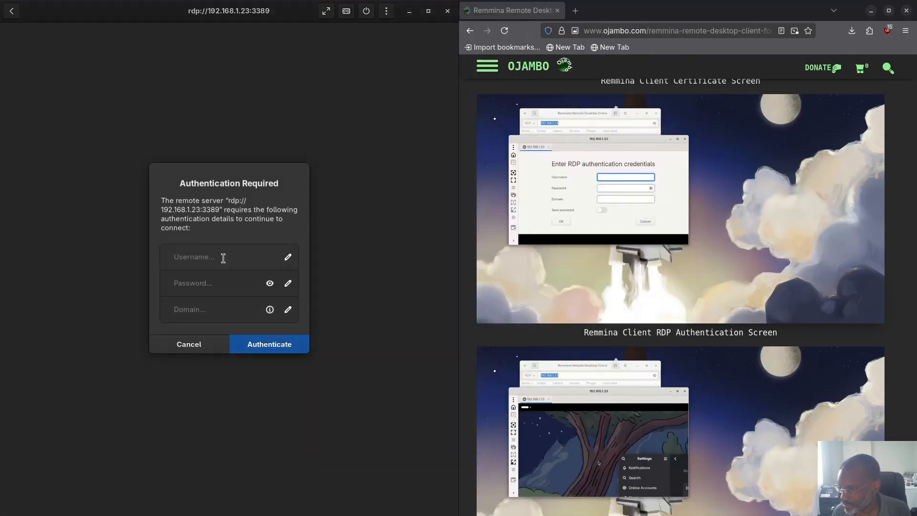
{"action": "left_click", "coordinate": [240, 261]}
{"action": "type", "text": "edward"}
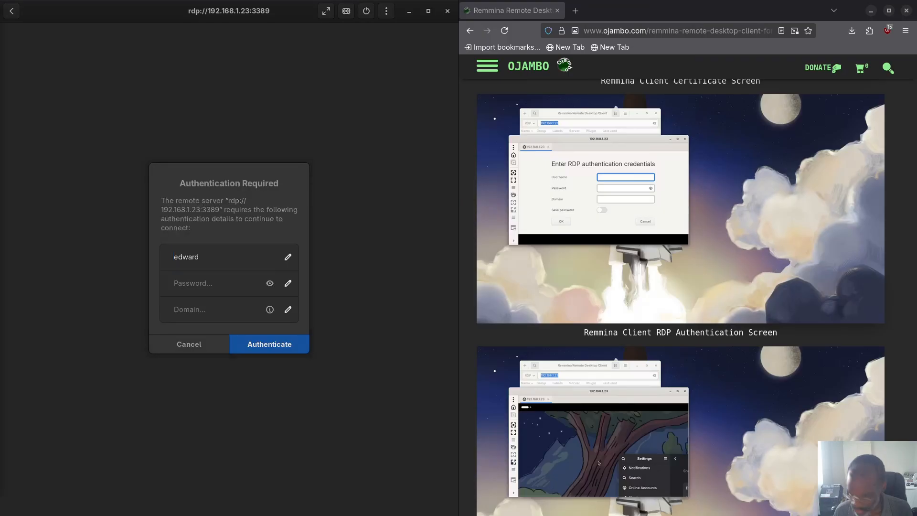
{"action": "left_click", "coordinate": [188, 283]}
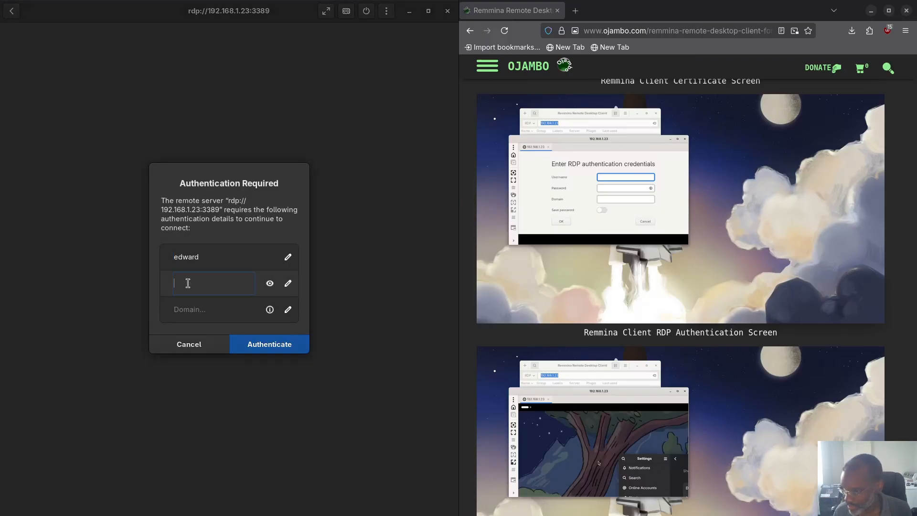
{"action": "key", "text": "ctrl+v"}
{"action": "left_click", "coordinate": [277, 344]}
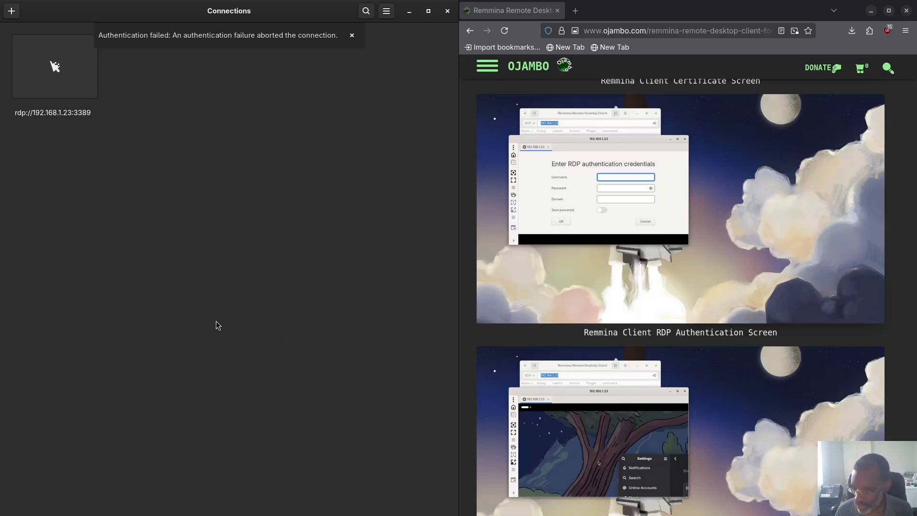
{"action": "key", "text": "super"}
{"action": "key", "text": "super"}
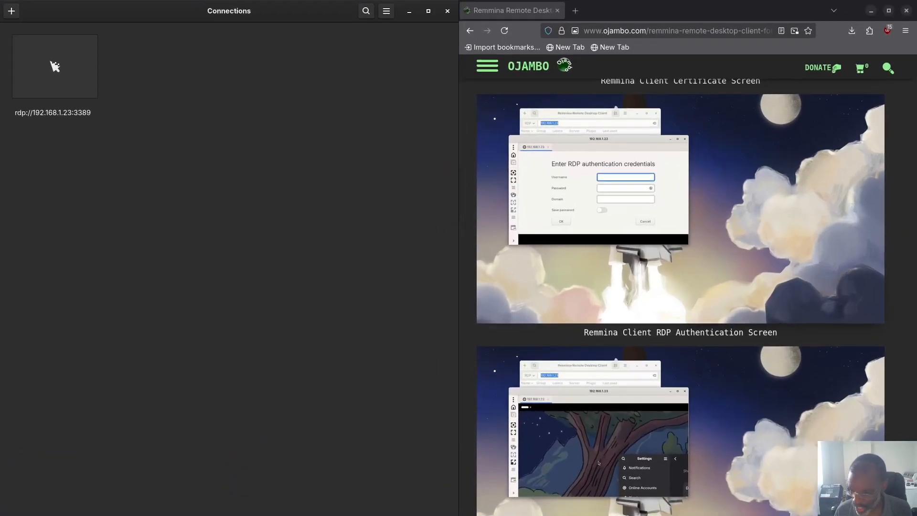
{"action": "key", "text": "super"}
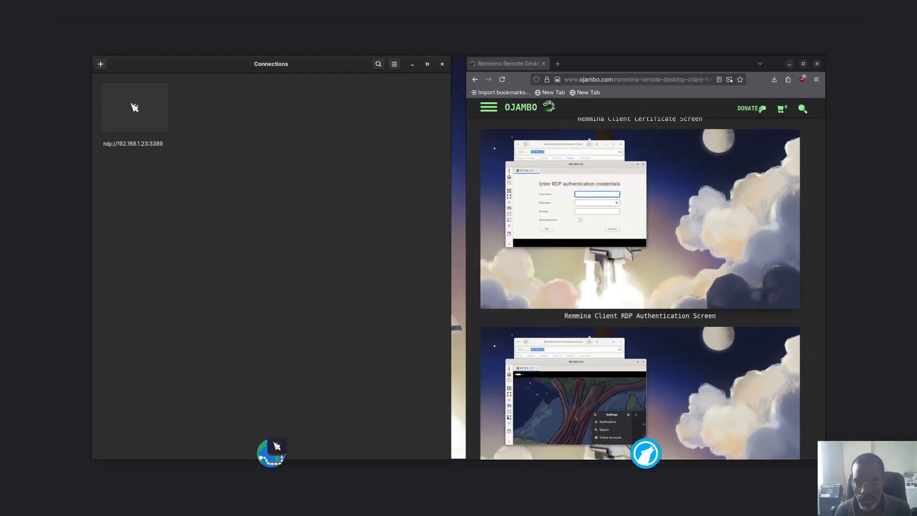
{"action": "key", "text": "super"}
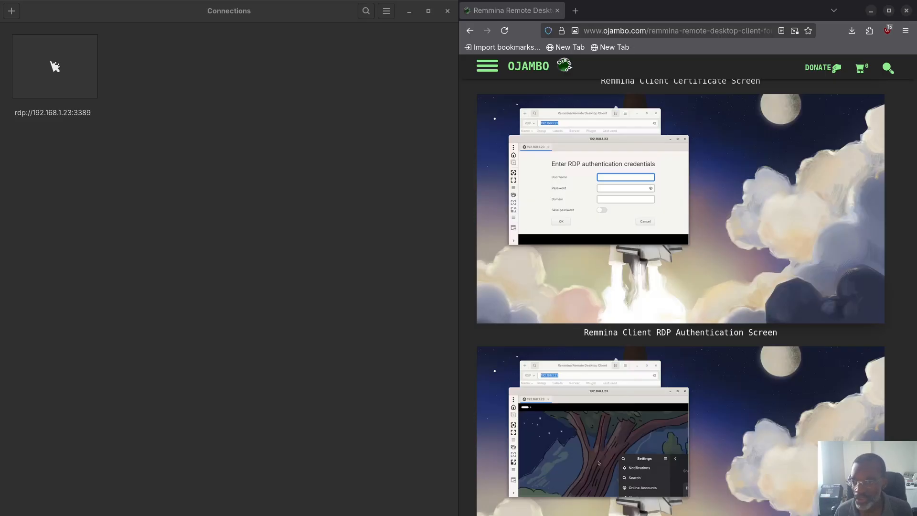
{"action": "key", "text": "super"}
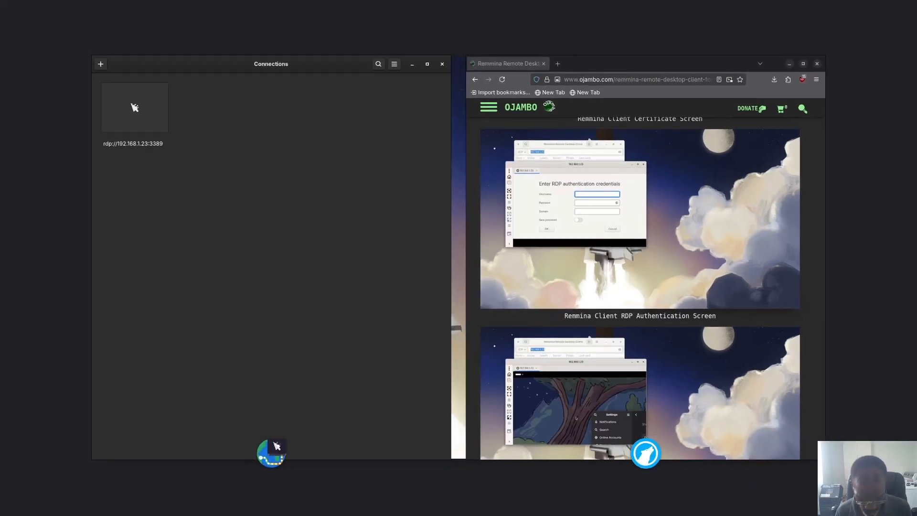
{"action": "key", "text": "super"}
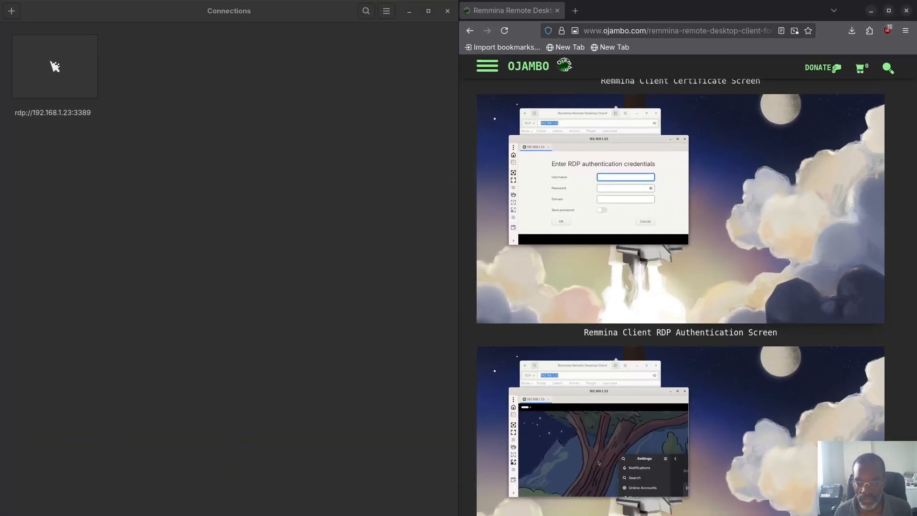
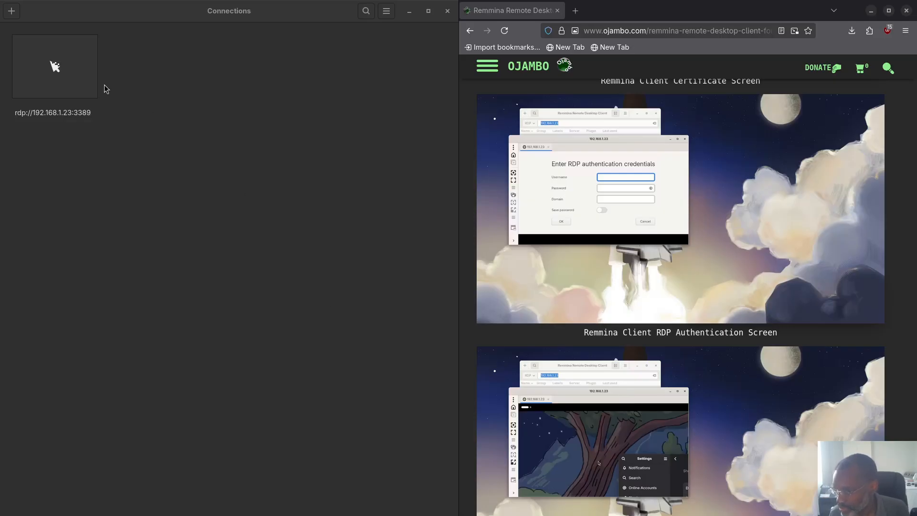
Step: Close the failed GNOME Connections window and launch Remmina, tiled on the left half
{"action": "left_click", "coordinate": [84, 88]}
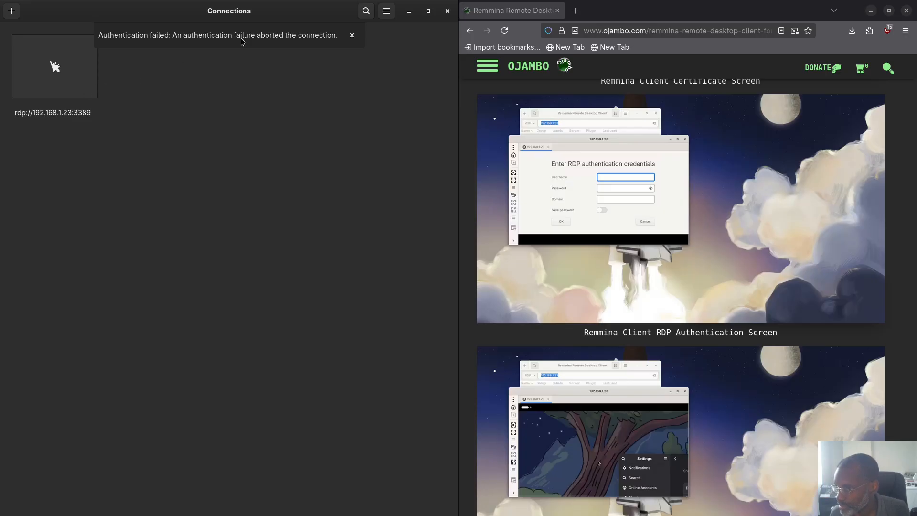
{"action": "left_click", "coordinate": [448, 11]}
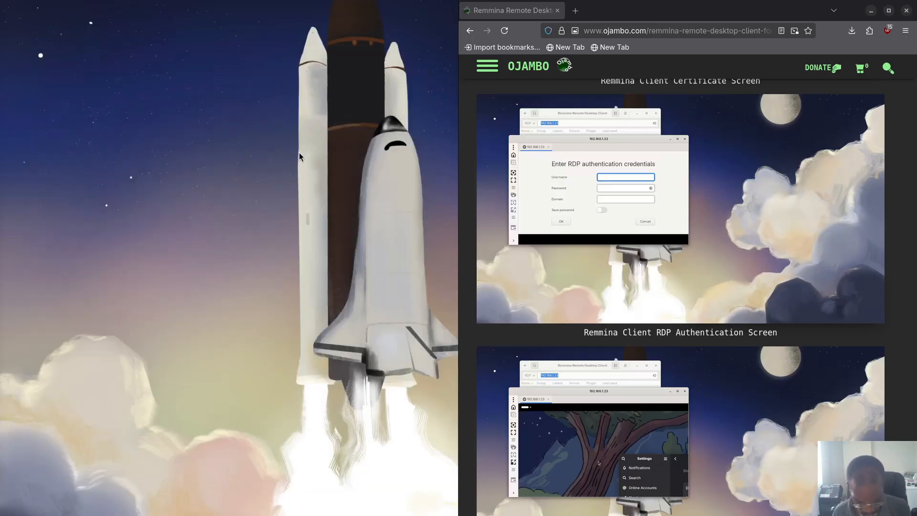
{"action": "key", "text": "super"}
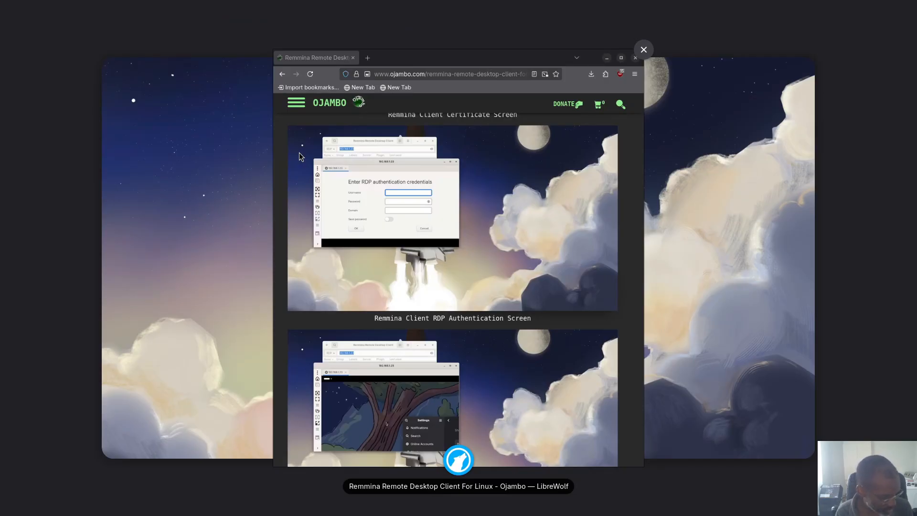
{"action": "left_click", "coordinate": [299, 153]}
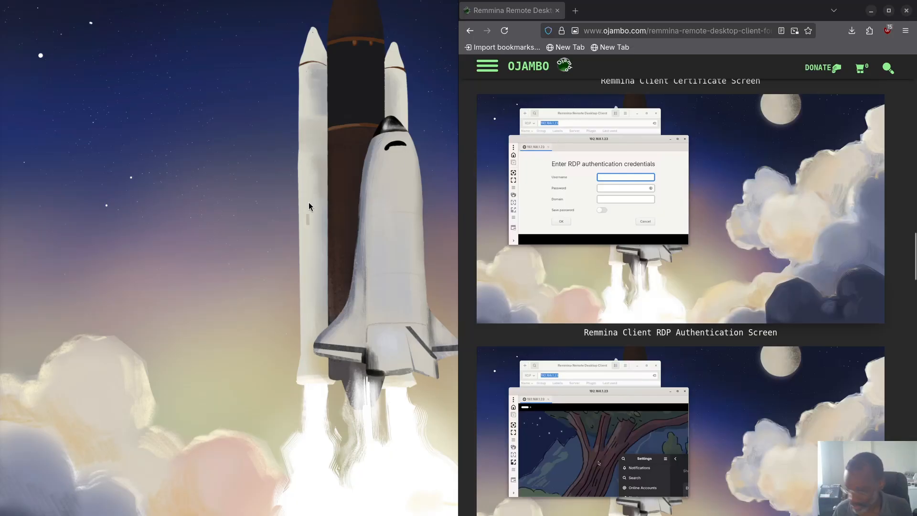
{"action": "key", "text": "super"}
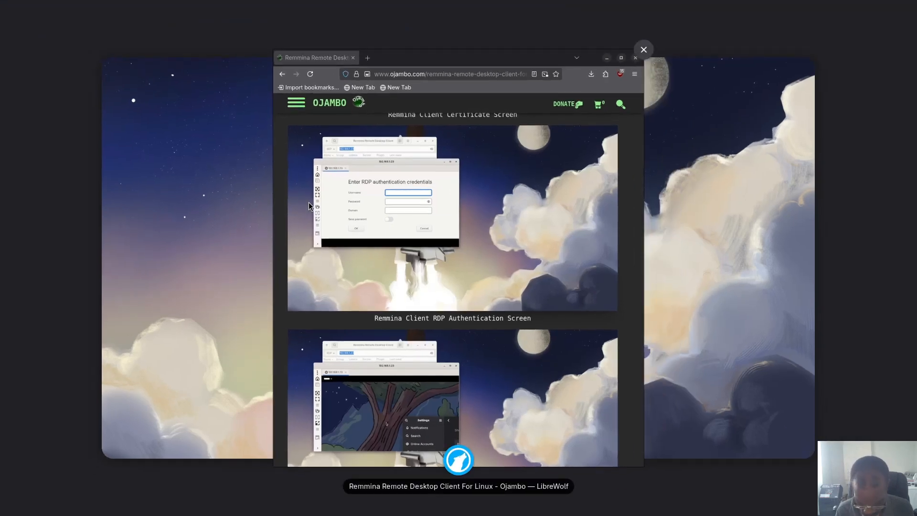
{"action": "key", "text": "Return"}
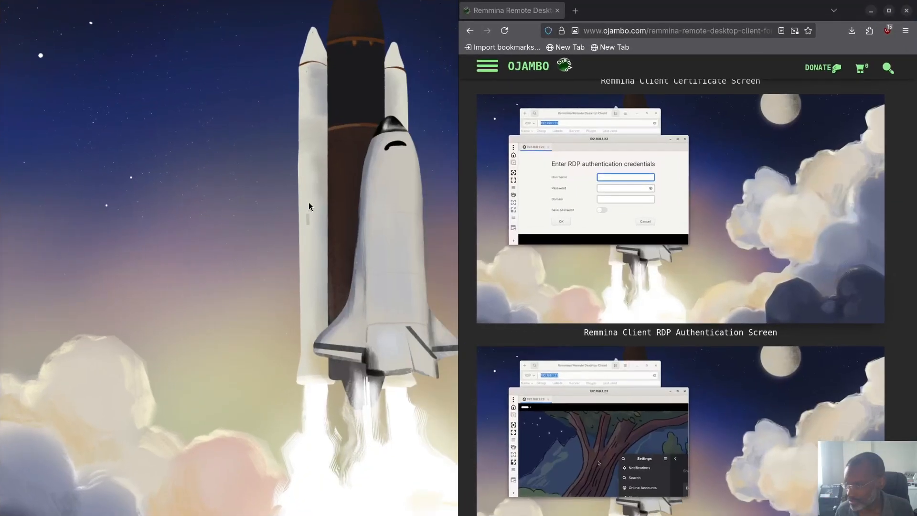
{"action": "left_click_drag", "start_coordinate": [409, 15], "coordinate": [2, 86]}
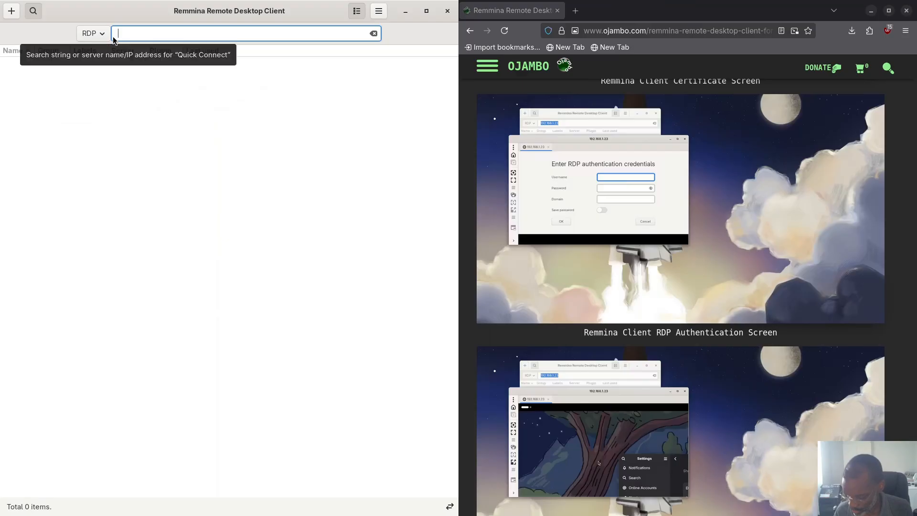
Step: Quick-connect to 192.168.1.23 and submit the username and password, retrying the password once
{"action": "type", "text": "192.1"}
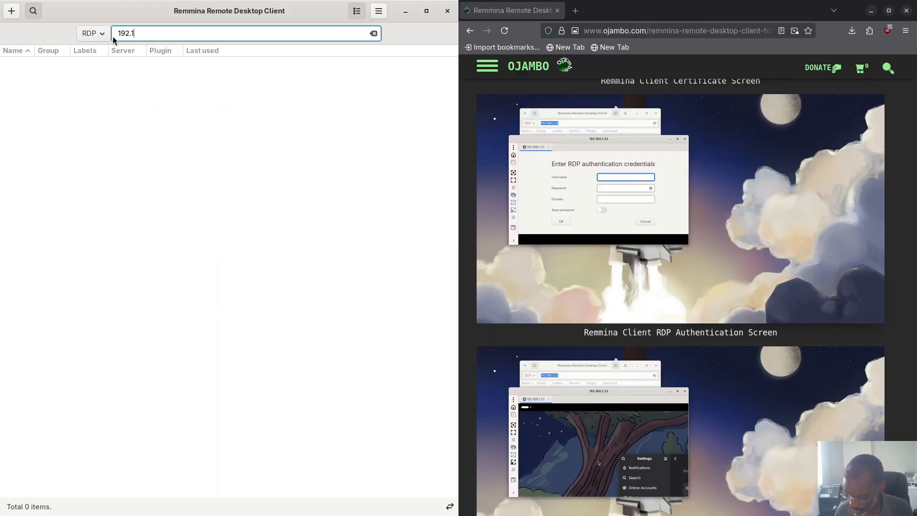
{"action": "type", "text": "68.1"}
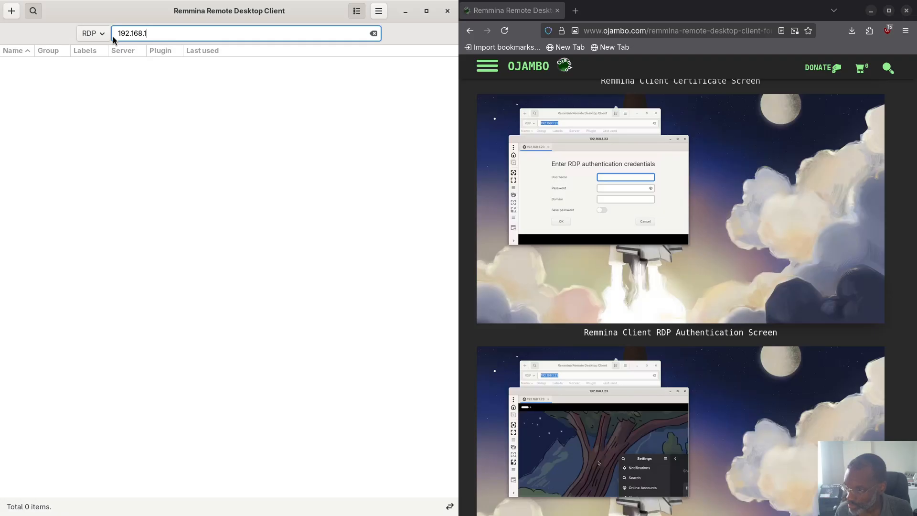
{"action": "type", "text": ".23"}
{"action": "key", "text": "Return"}
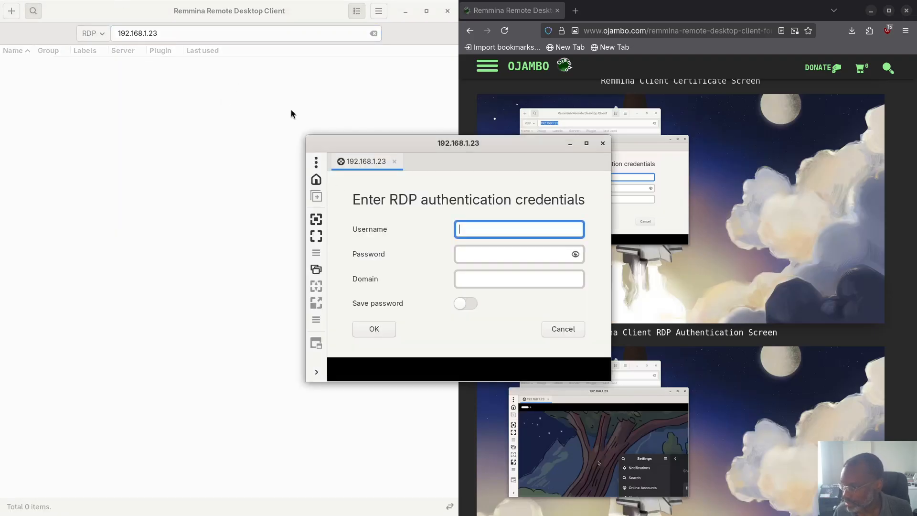
{"action": "left_click_drag", "start_coordinate": [384, 148], "coordinate": [178, 116]}
{"action": "type", "text": "e"}
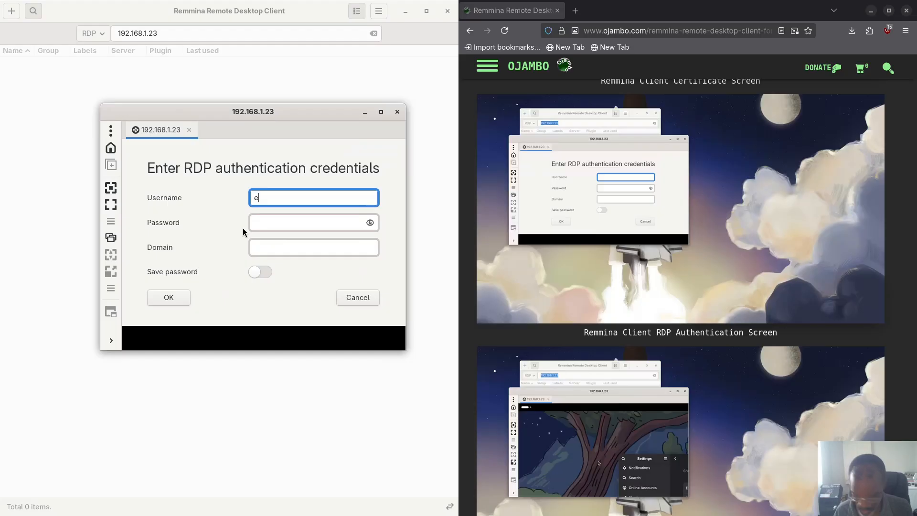
{"action": "type", "text": "dward"}
{"action": "left_click", "coordinate": [277, 228]}
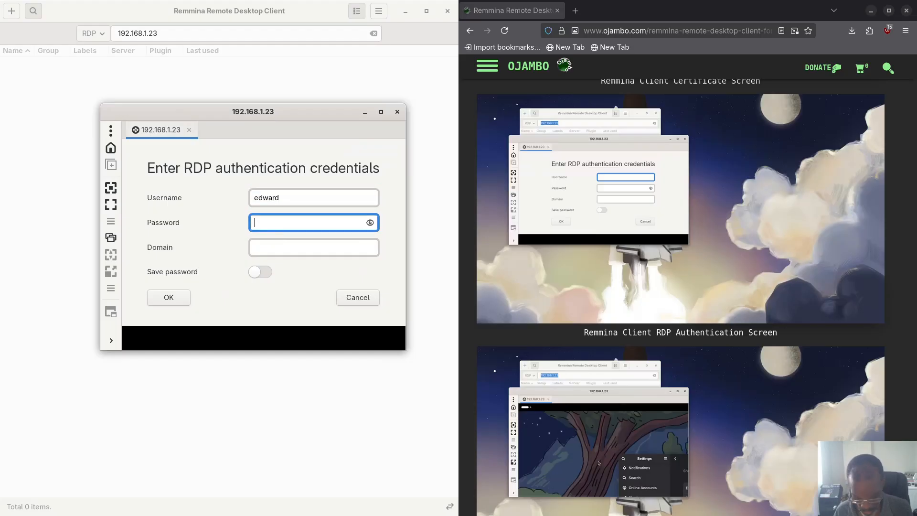
{"action": "type", "text": "********"}
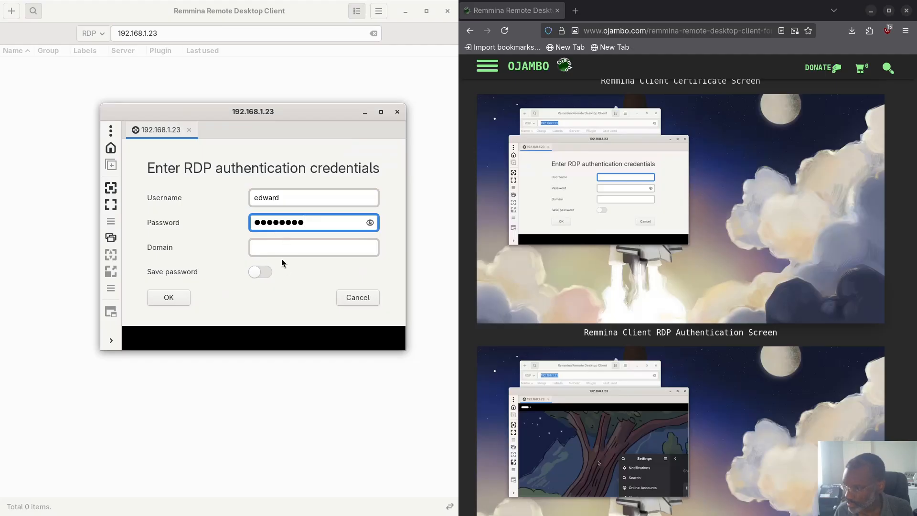
{"action": "type", "text": "*"}
{"action": "left_click", "coordinate": [170, 297]}
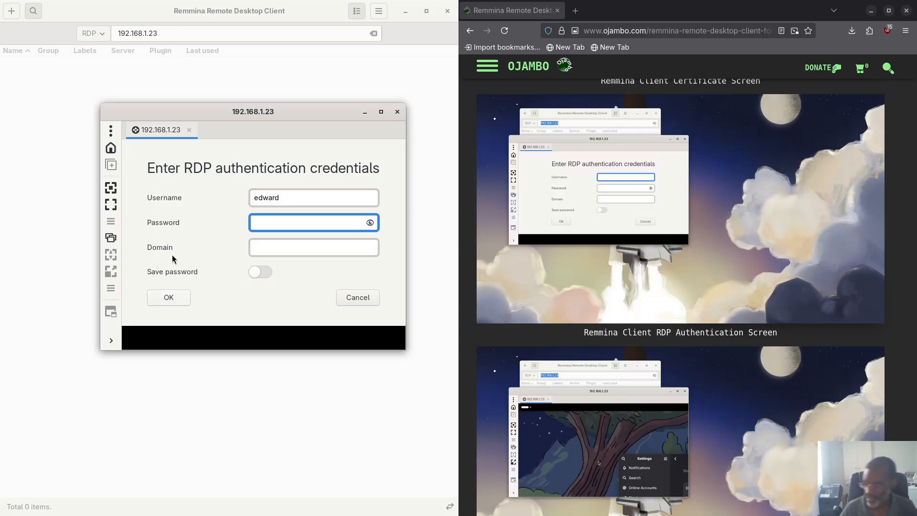
{"action": "type", "text": "*"}
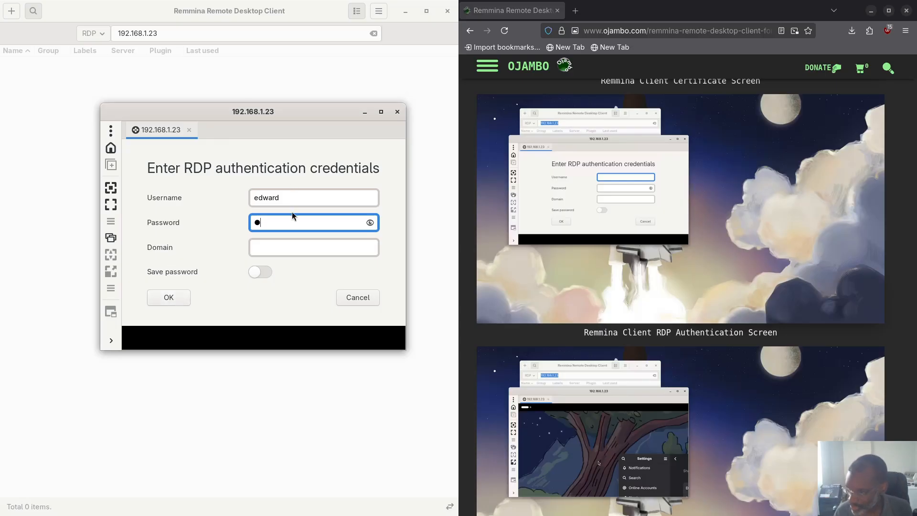
{"action": "type", "text": "*********"}
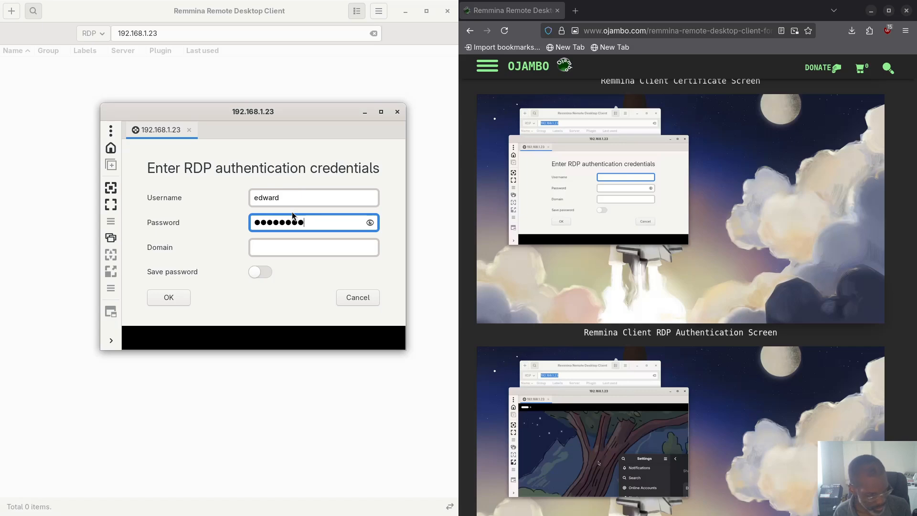
{"action": "left_click", "coordinate": [180, 303]}
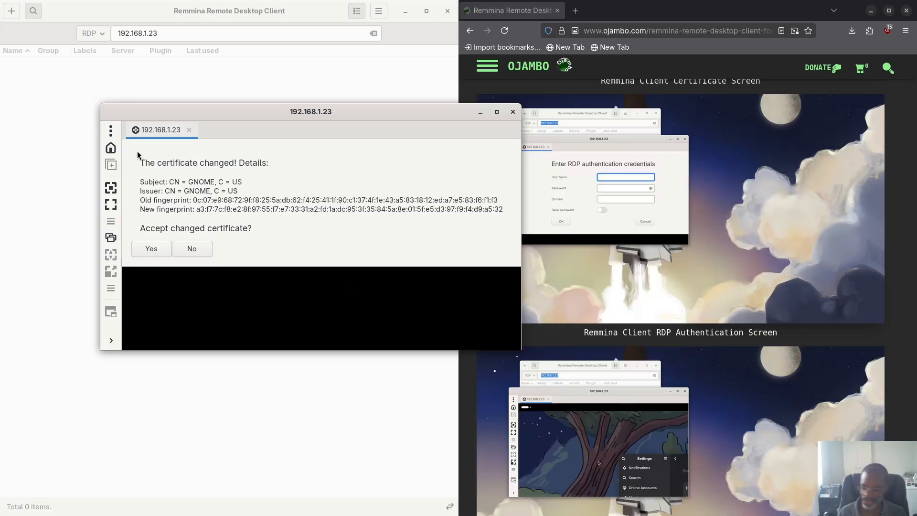
Step: Accept the changed certificate and re-enter the password until the Fedora login screen appears
{"action": "left_click", "coordinate": [147, 250]}
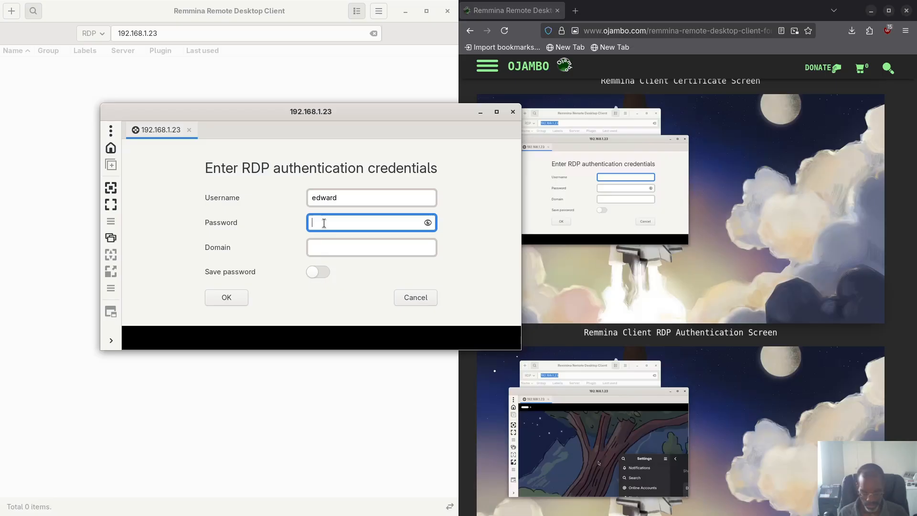
{"action": "type", "text": "******"}
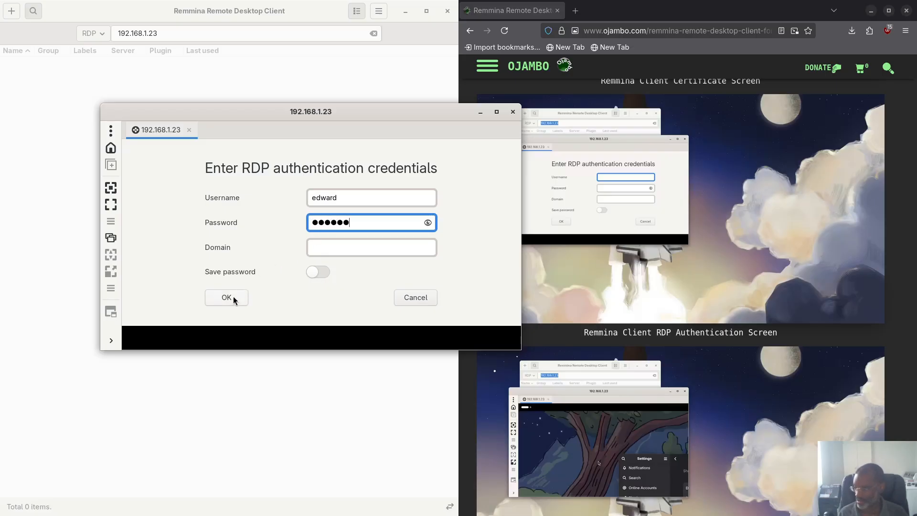
{"action": "left_click", "coordinate": [231, 300]}
{"action": "type", "text": "*********"}
{"action": "left_click", "coordinate": [227, 297]}
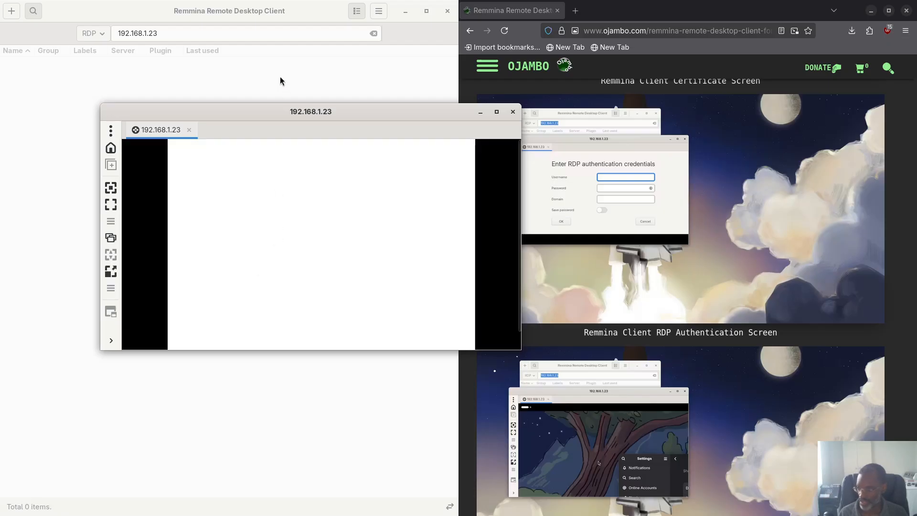
{"action": "left_click_drag", "start_coordinate": [294, 109], "coordinate": [226, 94]}
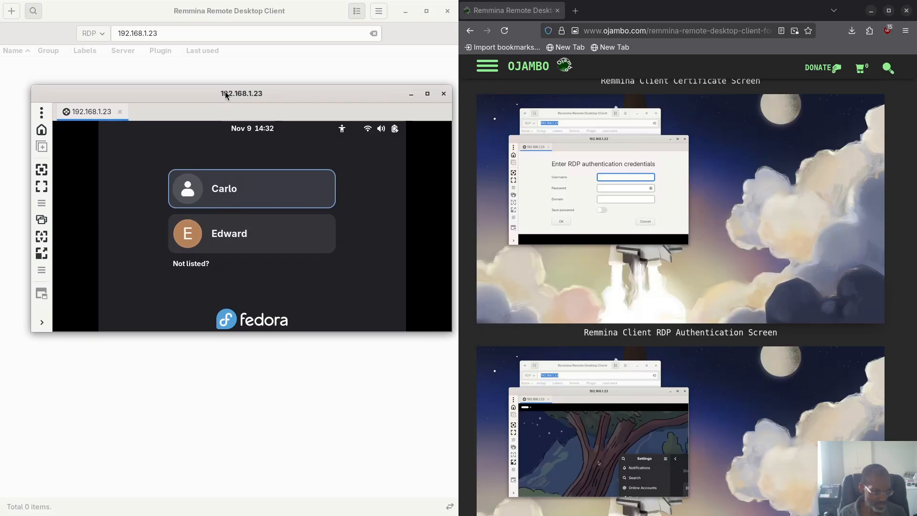
Step: Pick the user account on the Fedora login screen, enter its password, and move the window top-left
{"action": "left_click", "coordinate": [248, 232]}
{"action": "key", "text": "Up"}
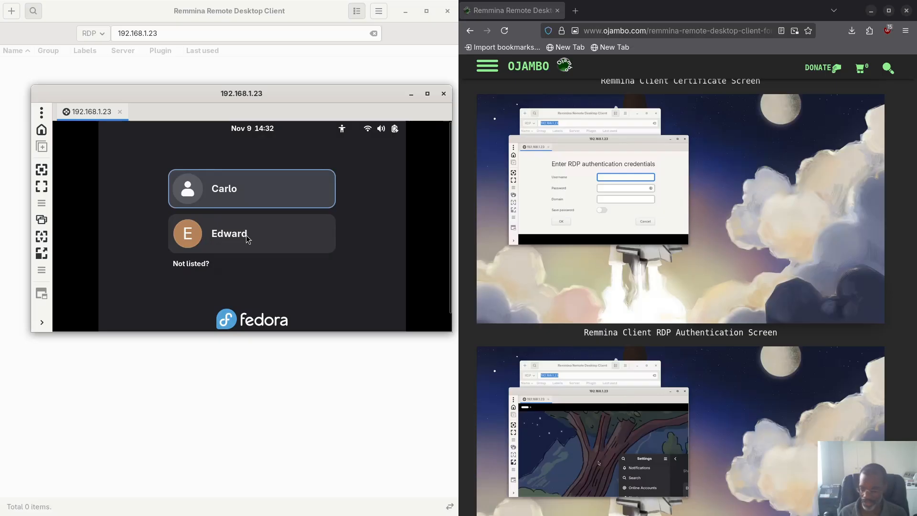
{"action": "left_click", "coordinate": [246, 236]}
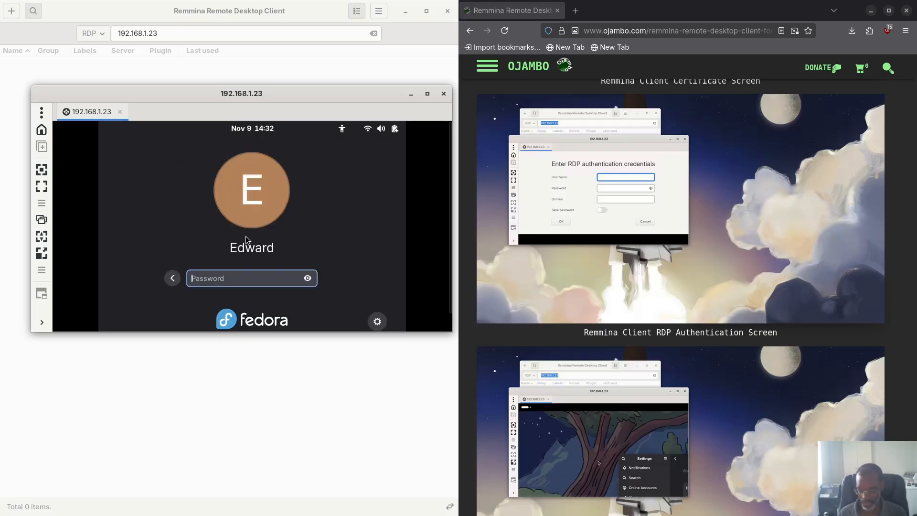
{"action": "type", "text": "•••••••••••"}
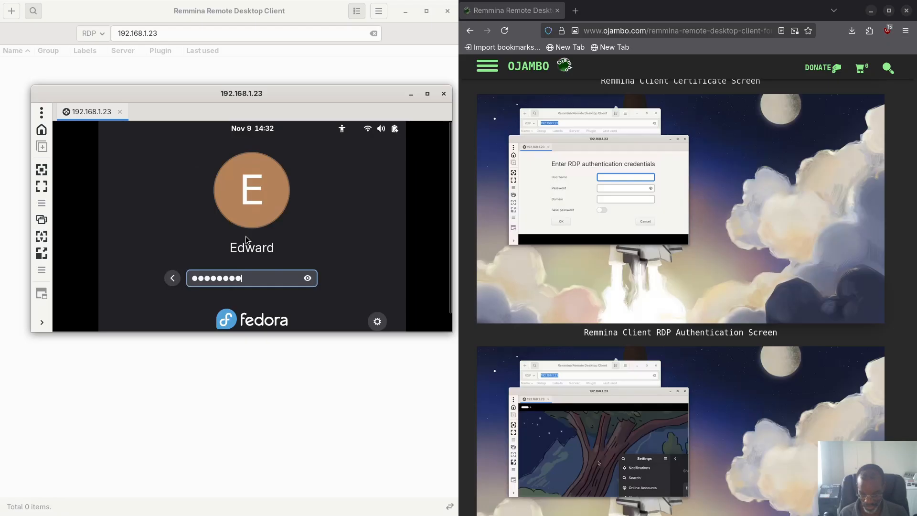
{"action": "key", "text": "Return"}
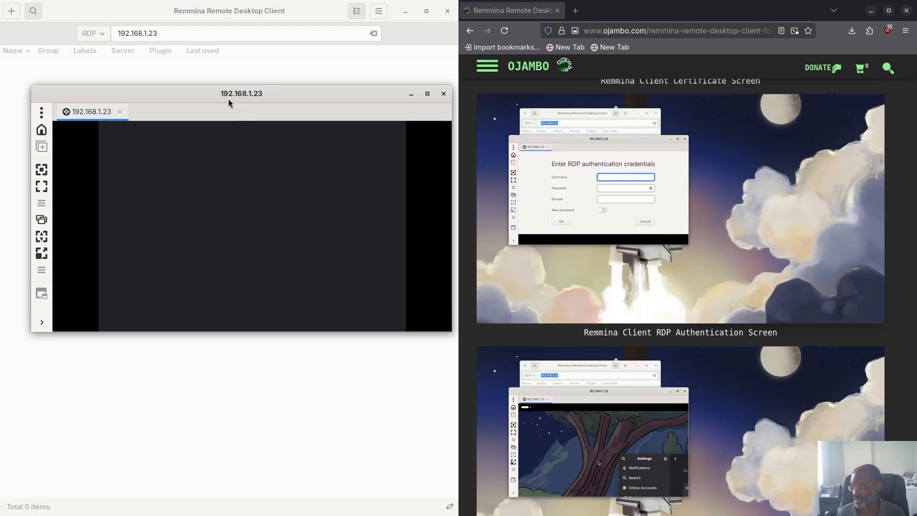
{"action": "left_click_drag", "start_coordinate": [229, 99], "coordinate": [197, 15]}
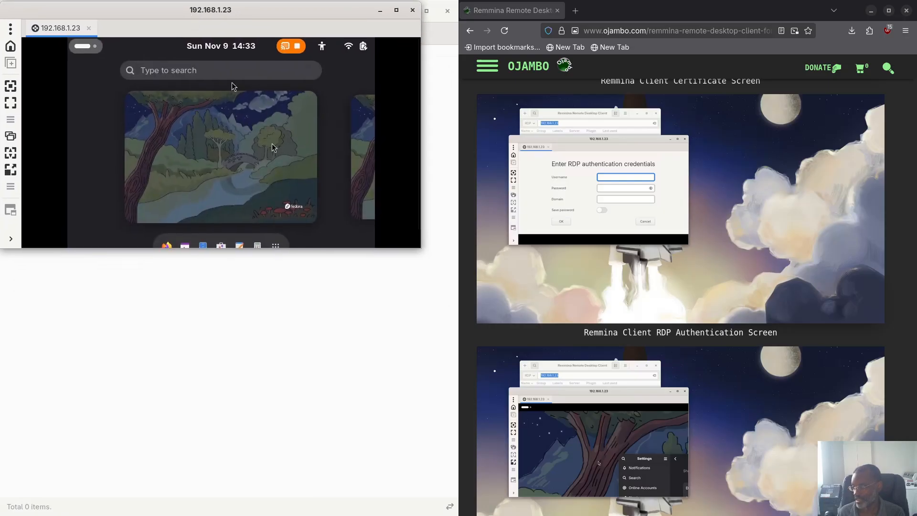
Step: Enlarge the session window, then search 'settings' in the remote overview and launch Settings
{"action": "left_click_drag", "start_coordinate": [419, 249], "coordinate": [470, 511]}
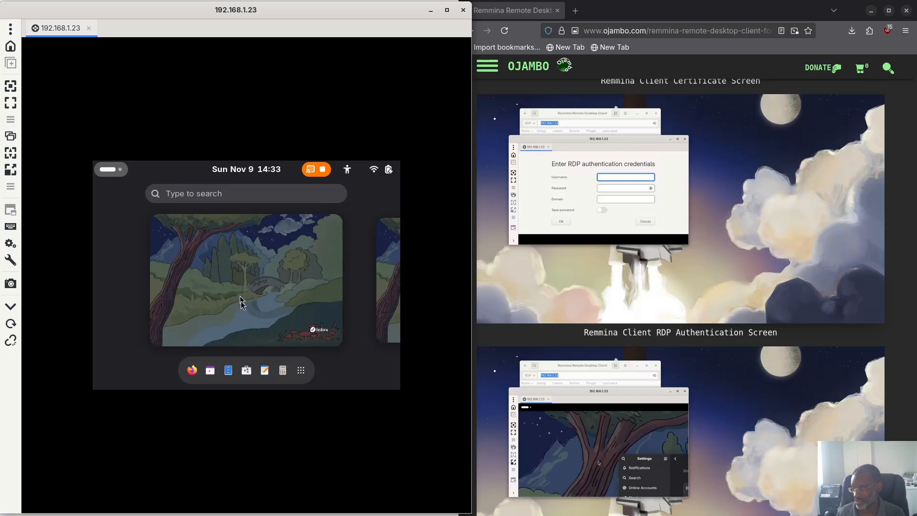
{"action": "left_click", "coordinate": [302, 372]}
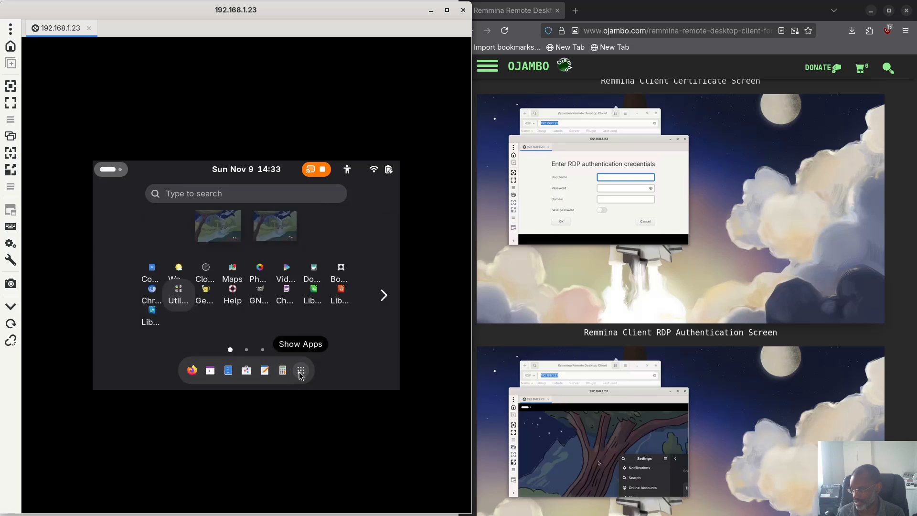
{"action": "left_click", "coordinate": [301, 372]}
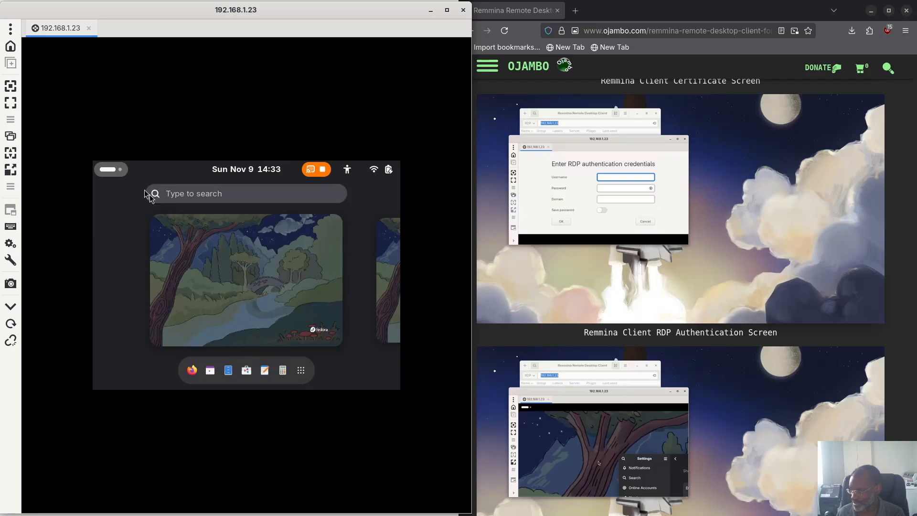
{"action": "left_click", "coordinate": [186, 198]}
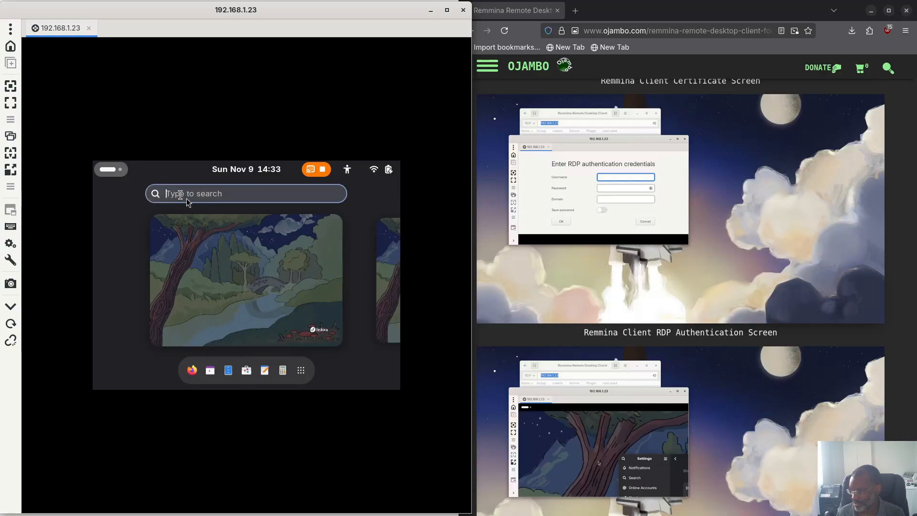
{"action": "type", "text": "settings"}
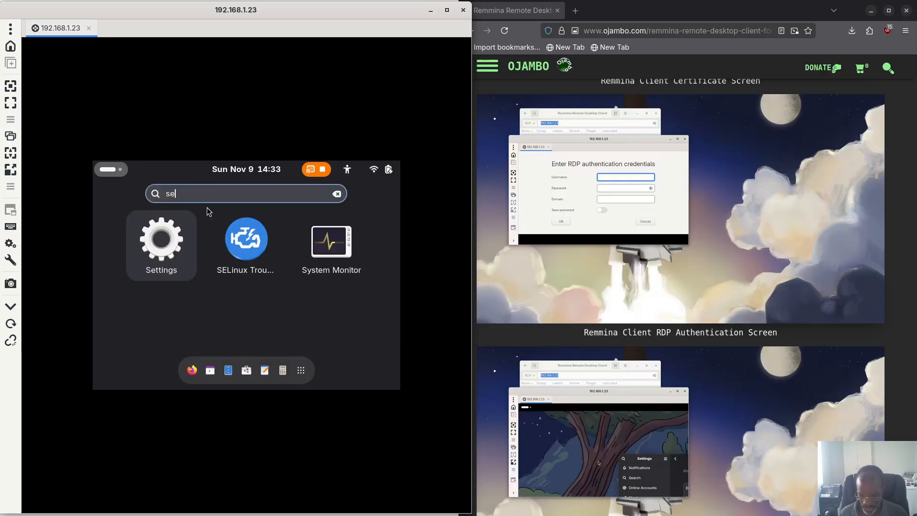
{"action": "key", "text": "Return"}
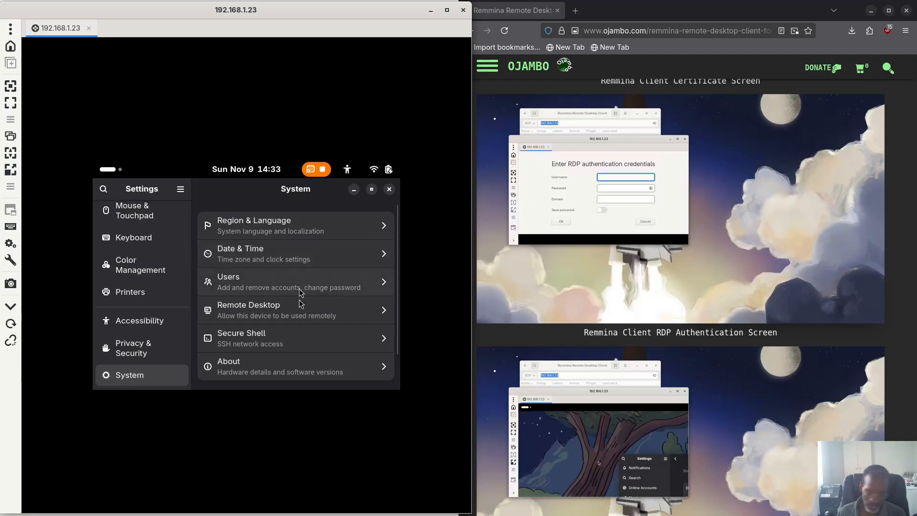
Step: Open the Remote Desktop page, unlock the login keyring, and scroll through the Desktop Sharing details
{"action": "left_click", "coordinate": [237, 315]}
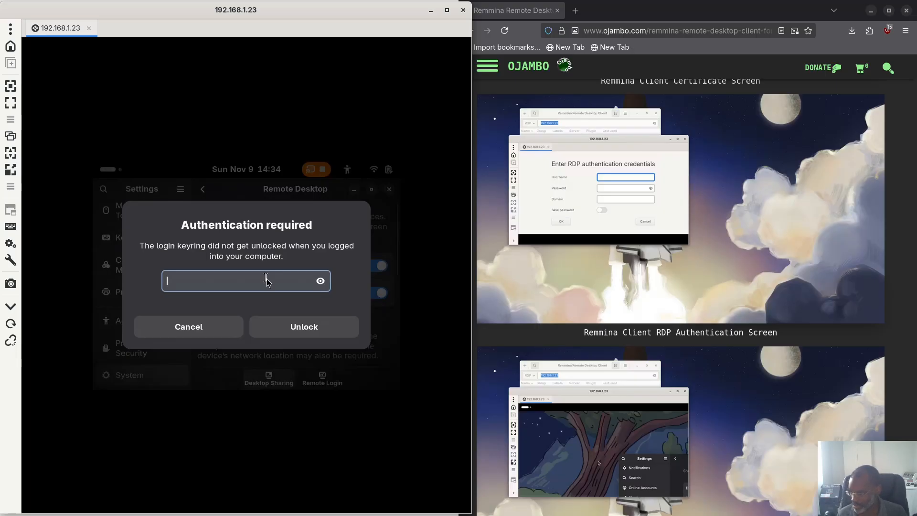
{"action": "type", "text": "•••••"}
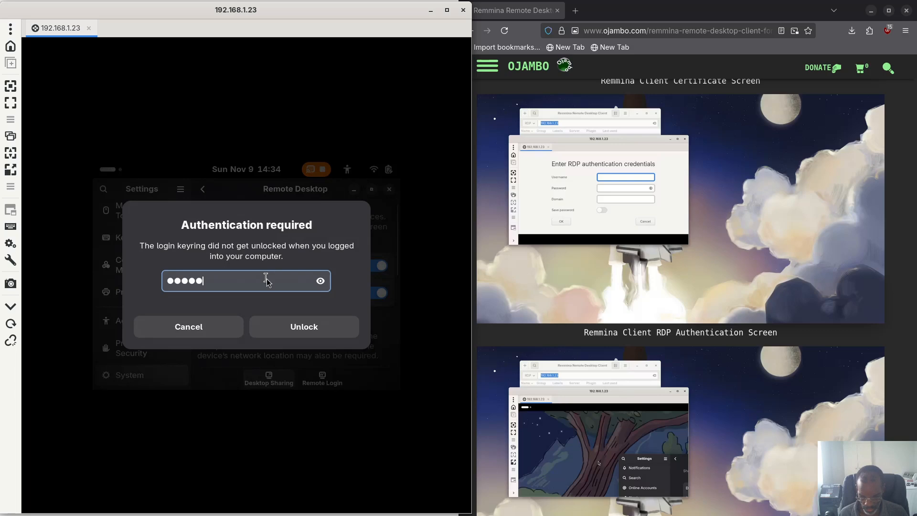
{"action": "type", "text": "•••••"}
{"action": "key", "text": "Return"}
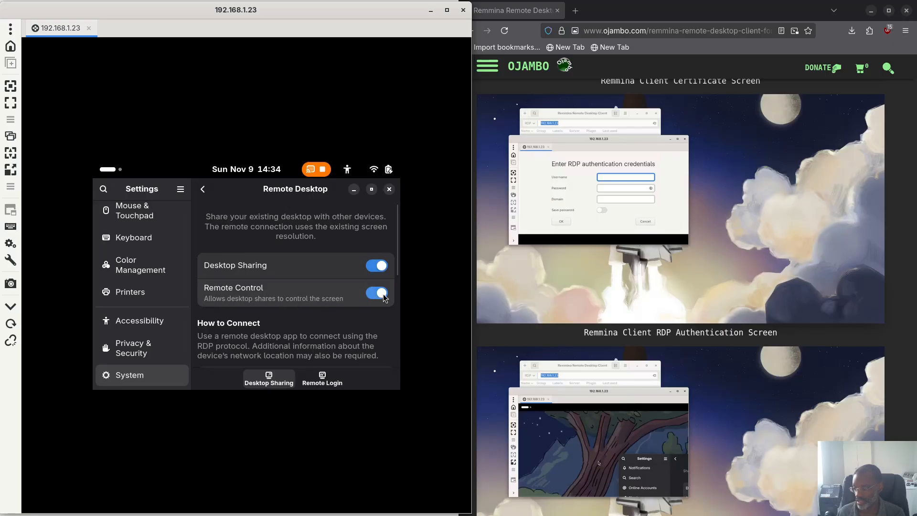
{"action": "scroll", "coordinate": [333, 309], "scroll_direction": "down", "scroll_amount": 1}
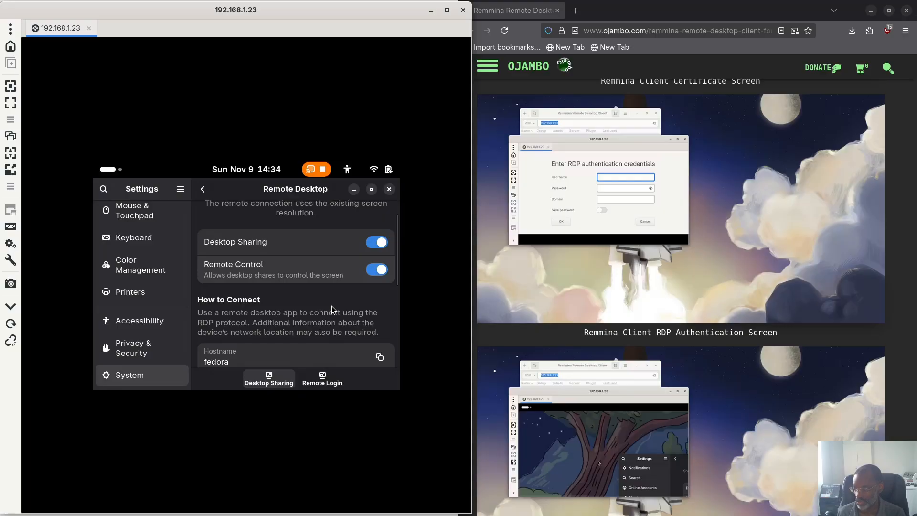
{"action": "scroll", "coordinate": [330, 307], "scroll_direction": "down", "scroll_amount": 3}
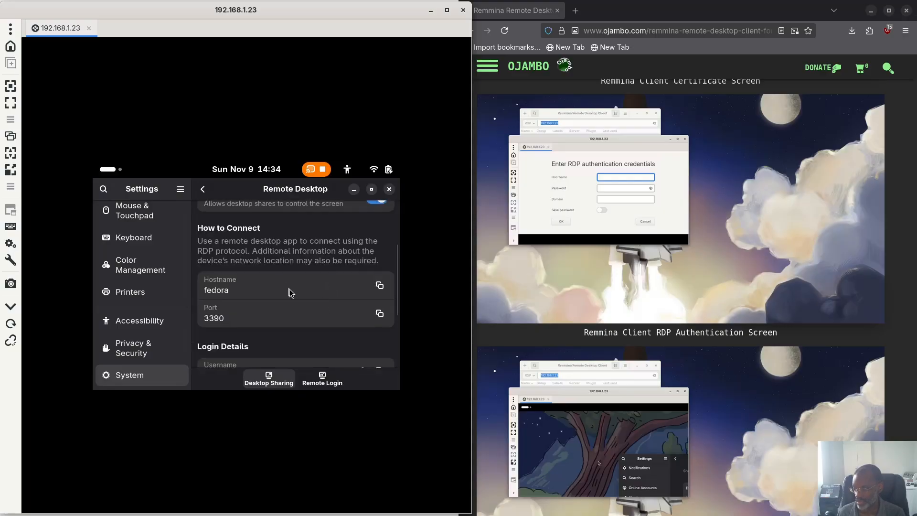
{"action": "scroll", "coordinate": [292, 292], "scroll_direction": "down", "scroll_amount": 2}
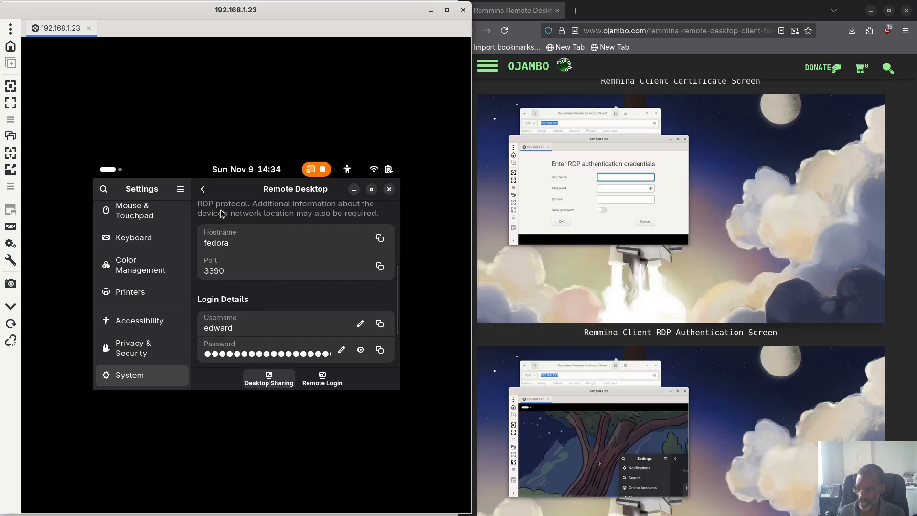
{"action": "scroll", "coordinate": [281, 253], "scroll_direction": "down", "scroll_amount": 2}
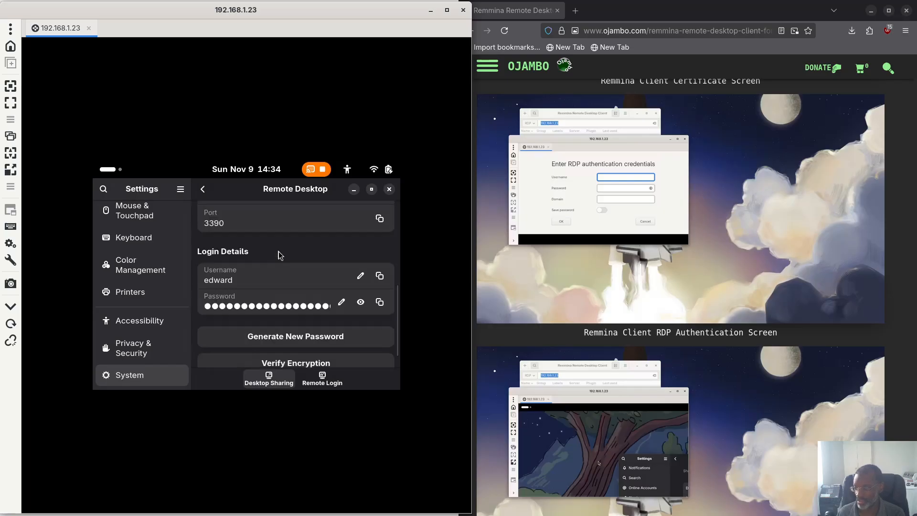
{"action": "scroll", "coordinate": [280, 255], "scroll_direction": "down", "scroll_amount": 1}
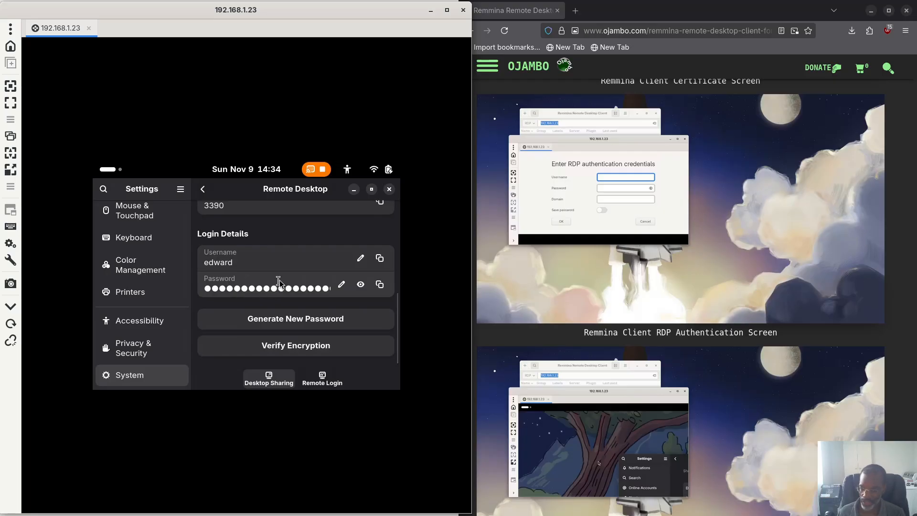
{"action": "scroll", "coordinate": [282, 284], "scroll_direction": "up", "scroll_amount": 3}
{"action": "scroll", "coordinate": [280, 283], "scroll_direction": "up", "scroll_amount": 6}
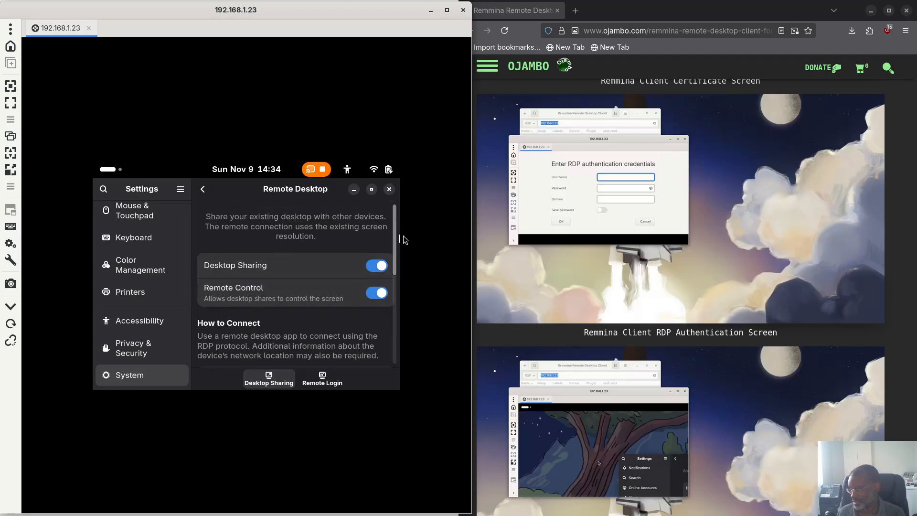
Step: Clear all notifications from the calendar panel and open the quick settings menu
{"action": "left_click", "coordinate": [229, 172]}
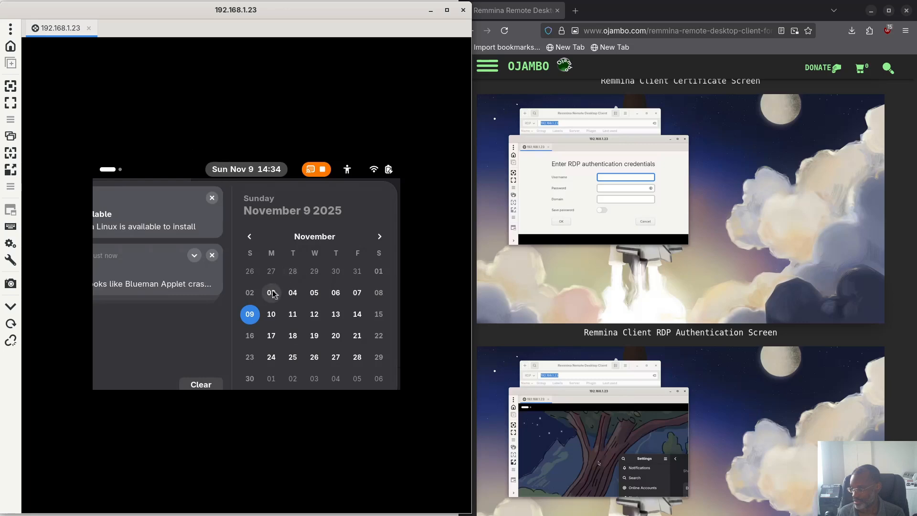
{"action": "left_click", "coordinate": [201, 384]}
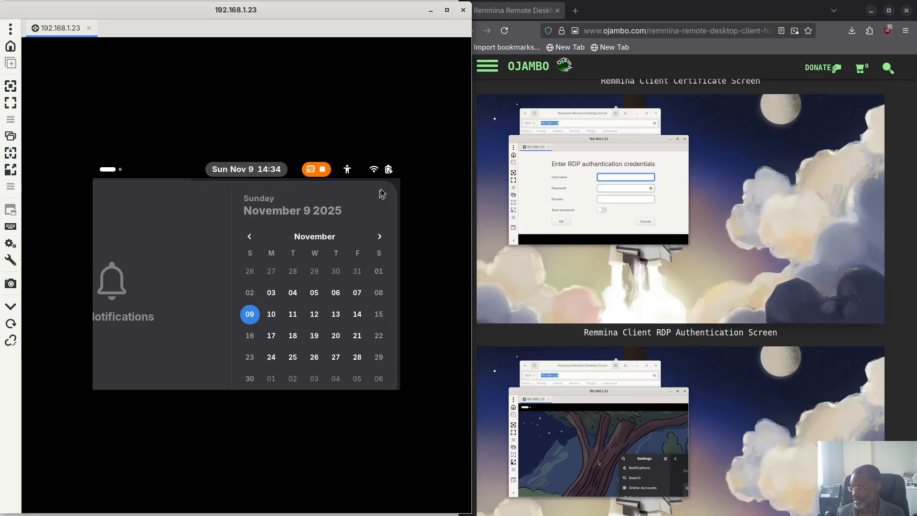
{"action": "left_click", "coordinate": [382, 169]}
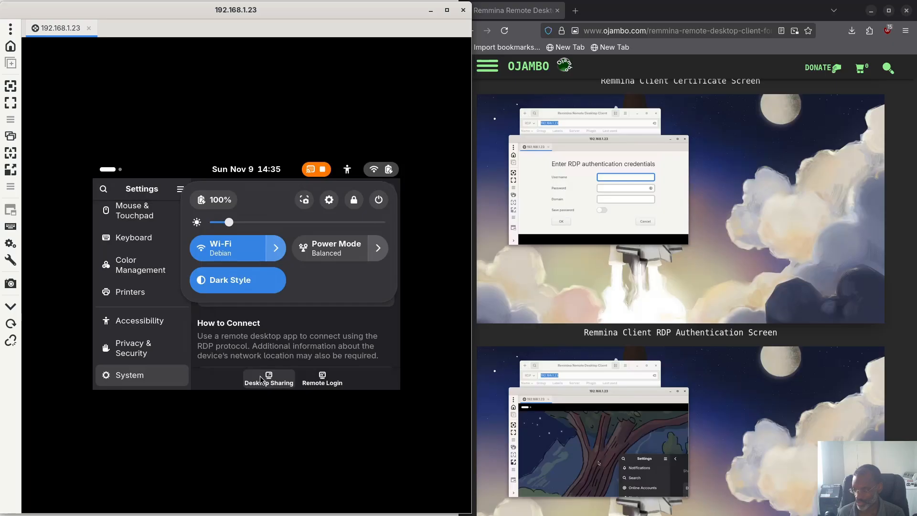
Step: Close quick settings and review the Remote Login tab with hostname fedora and port 3389
{"action": "left_click", "coordinate": [329, 383]}
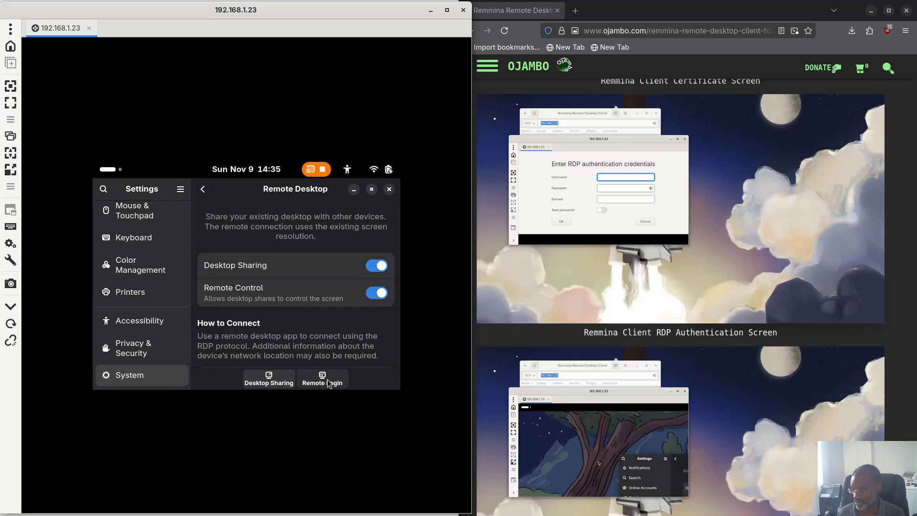
{"action": "left_click", "coordinate": [328, 384]}
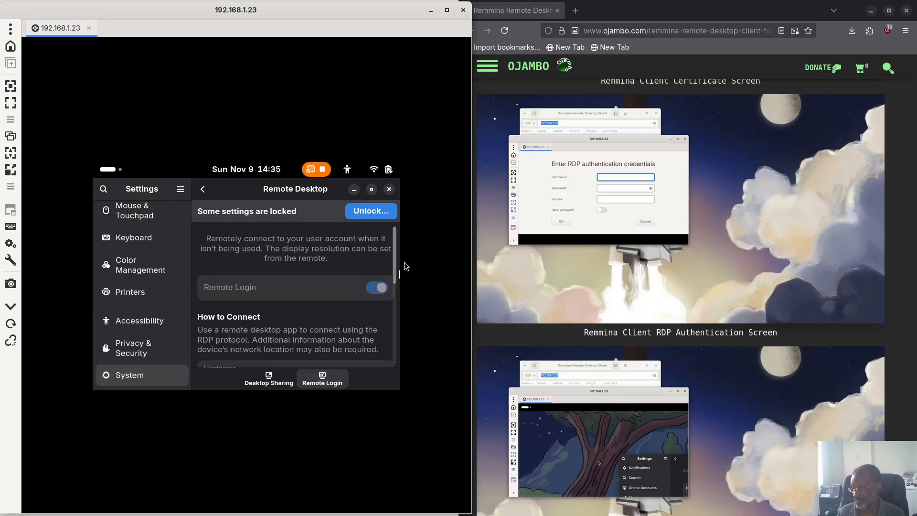
{"action": "scroll", "coordinate": [357, 284], "scroll_direction": "down", "scroll_amount": 5}
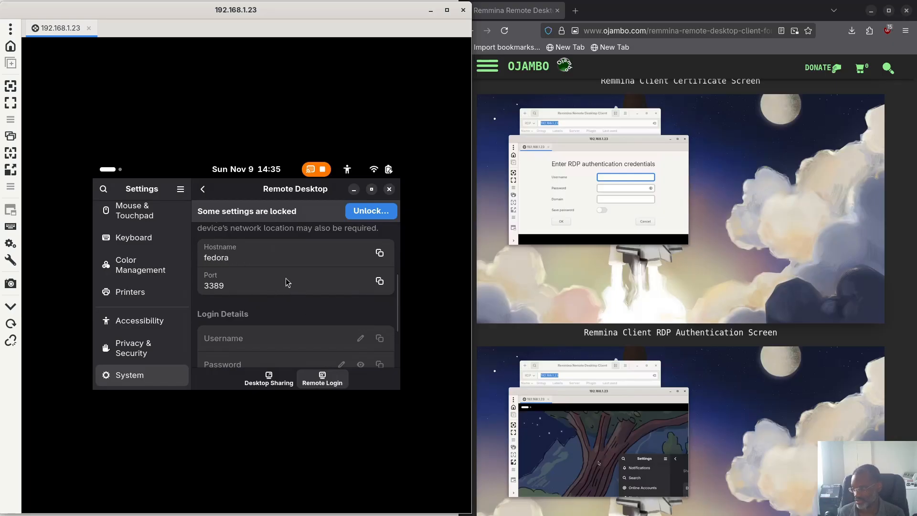
{"action": "scroll", "coordinate": [287, 282], "scroll_direction": "down", "scroll_amount": 2}
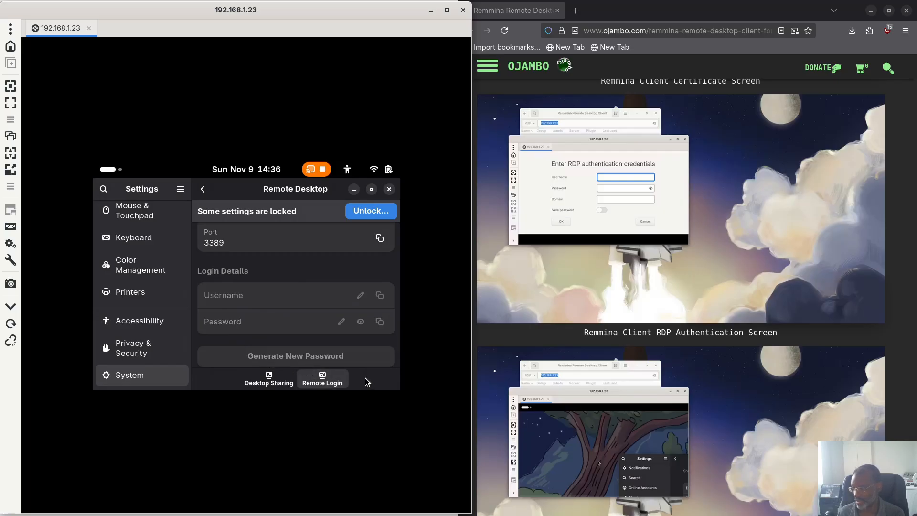
{"action": "scroll", "coordinate": [306, 318], "scroll_direction": "up", "scroll_amount": 2}
{"action": "scroll", "coordinate": [303, 310], "scroll_direction": "up", "scroll_amount": 1}
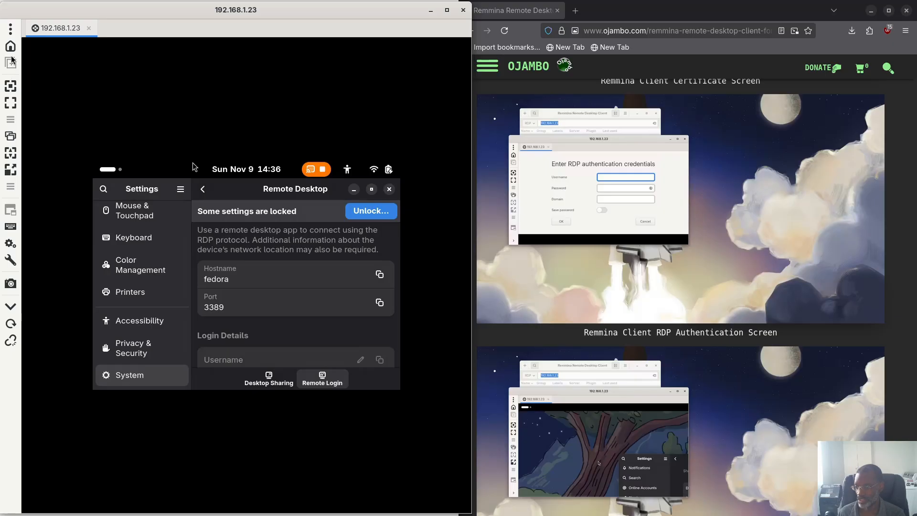
Step: Try fit-window, fullscreen and multi-monitor modes, then return the session to a window snapped left
{"action": "left_click", "coordinate": [10, 88]}
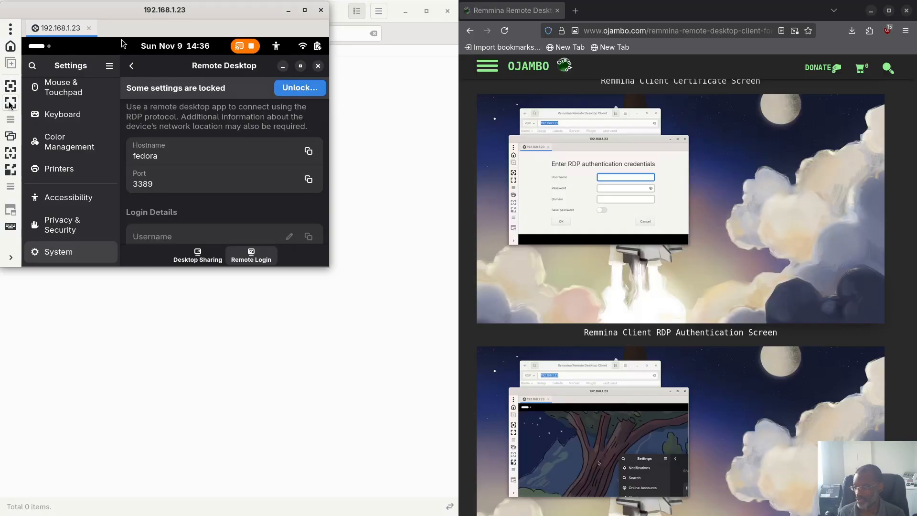
{"action": "left_click", "coordinate": [9, 105]}
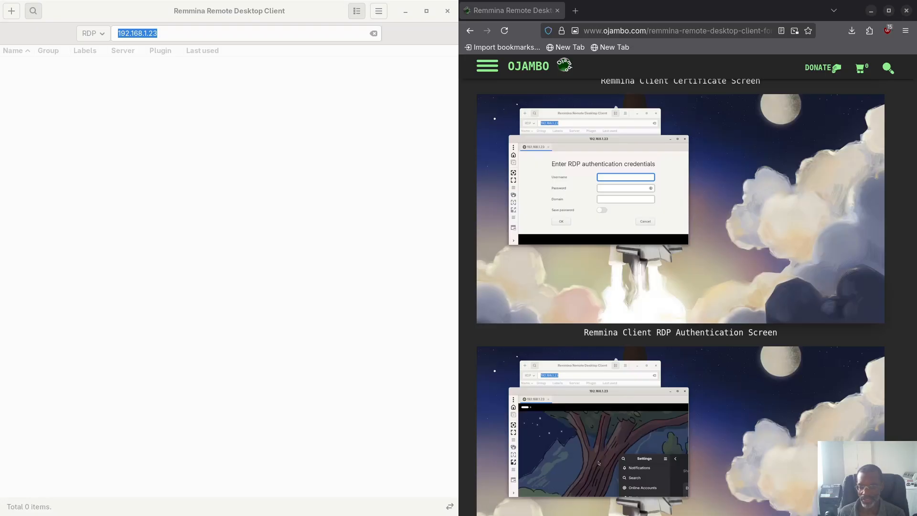
{"action": "left_click_drag", "start_coordinate": [131, 210], "coordinate": [10, 213]}
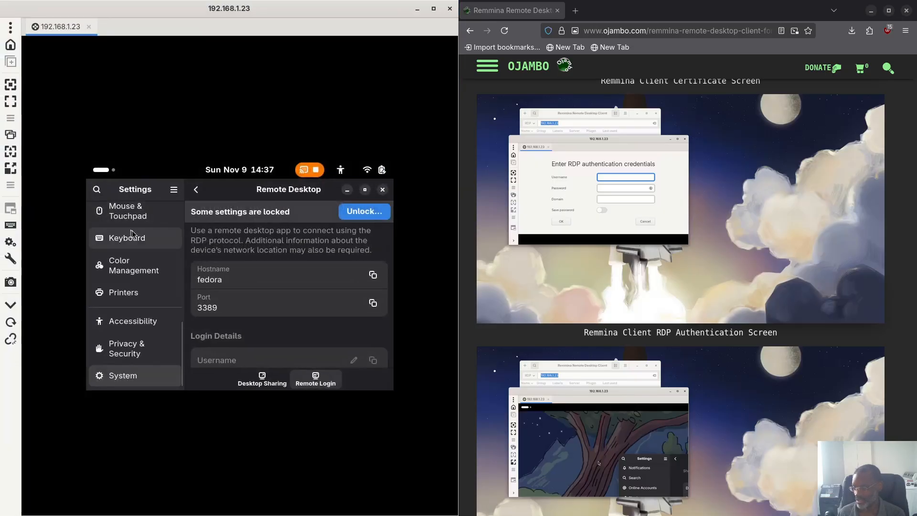
{"action": "left_click", "coordinate": [11, 136]}
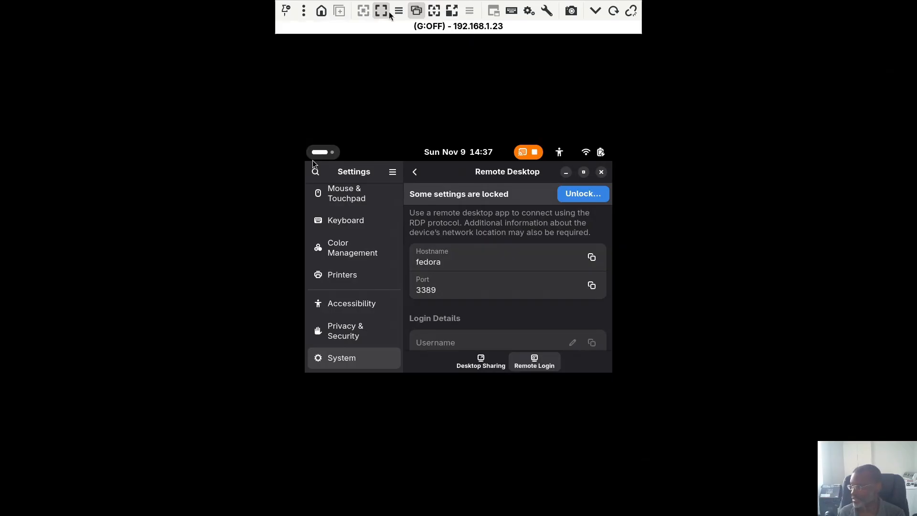
{"action": "left_click", "coordinate": [421, 15]}
{"action": "left_click_drag", "start_coordinate": [420, 18], "coordinate": [18, 91]}
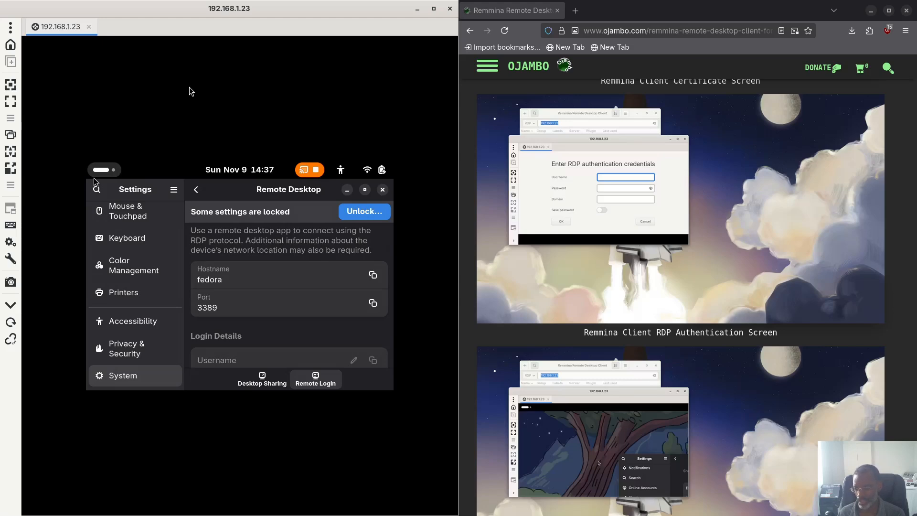
Step: Resize the remote desktop to the window, compare Desktop Sharing and Remote Login tabs, then close Settings
{"action": "left_click", "coordinate": [14, 156]}
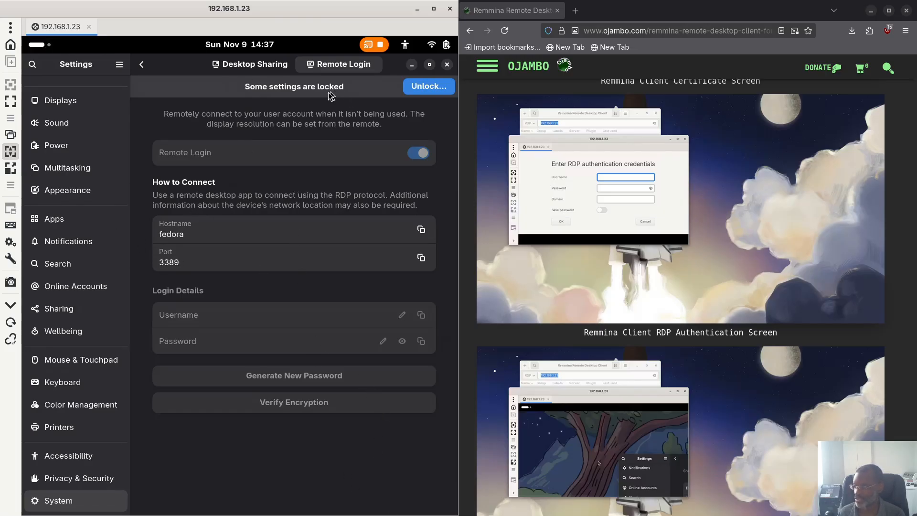
{"action": "left_click", "coordinate": [10, 152]}
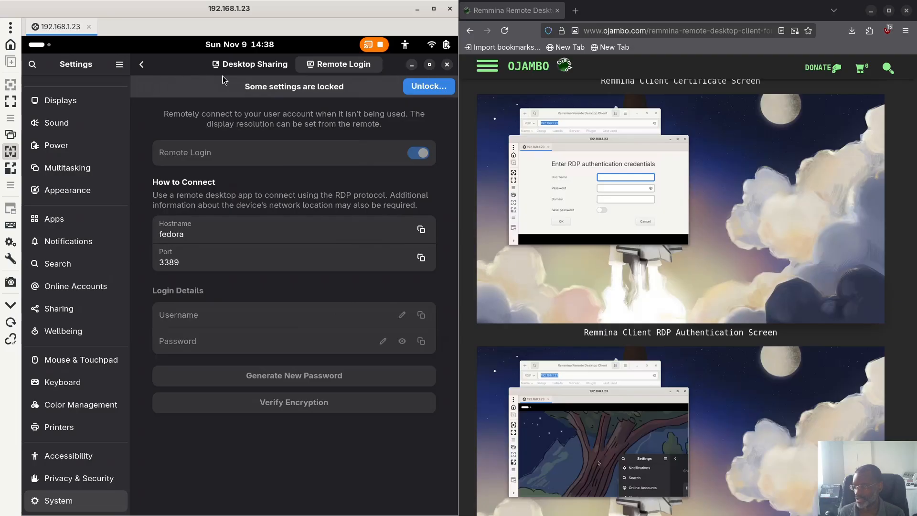
{"action": "left_click", "coordinate": [252, 67]}
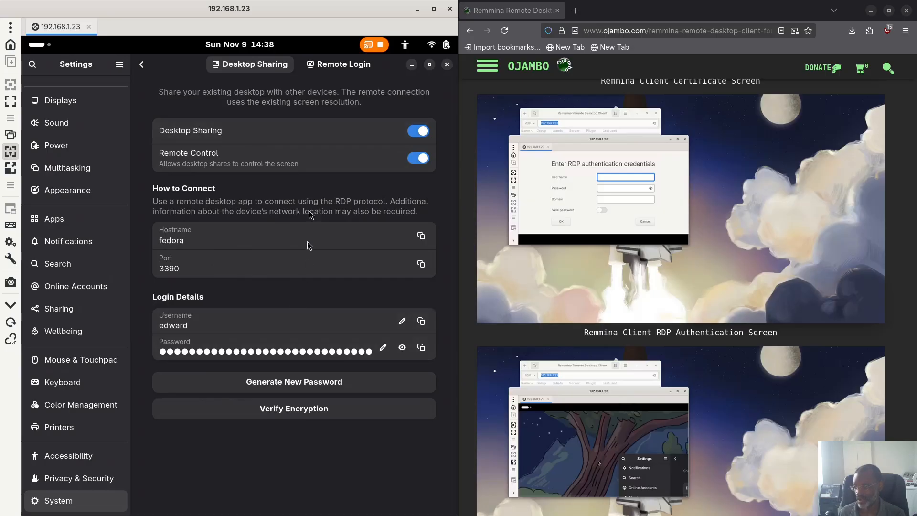
{"action": "left_click", "coordinate": [341, 72]}
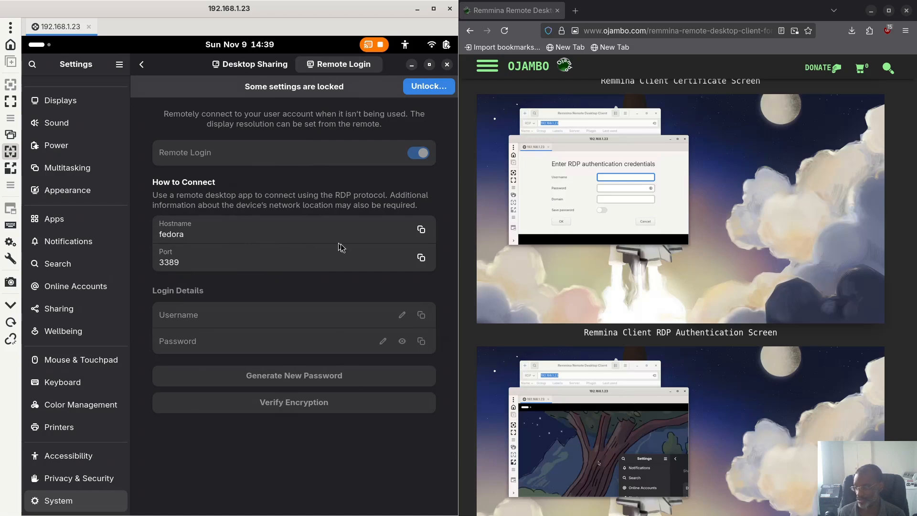
{"action": "left_click", "coordinate": [250, 66]}
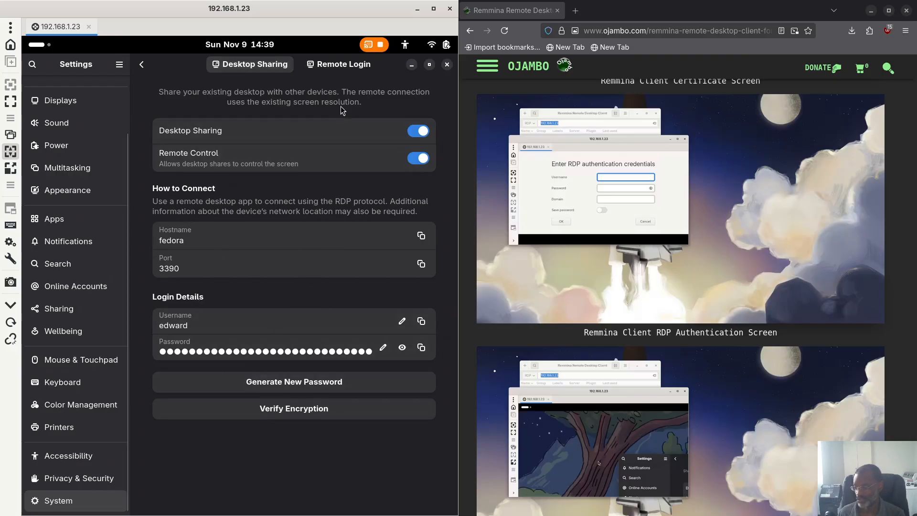
{"action": "left_click", "coordinate": [335, 63]}
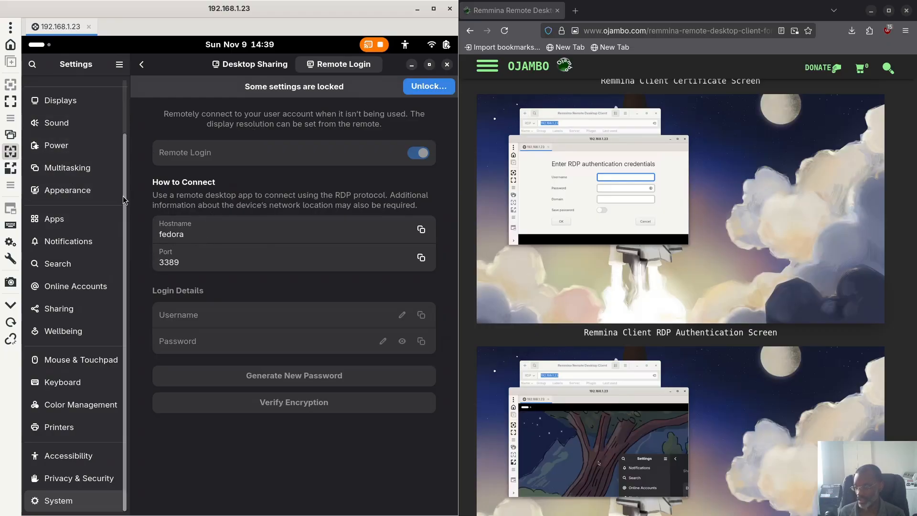
{"action": "left_click", "coordinate": [447, 64]}
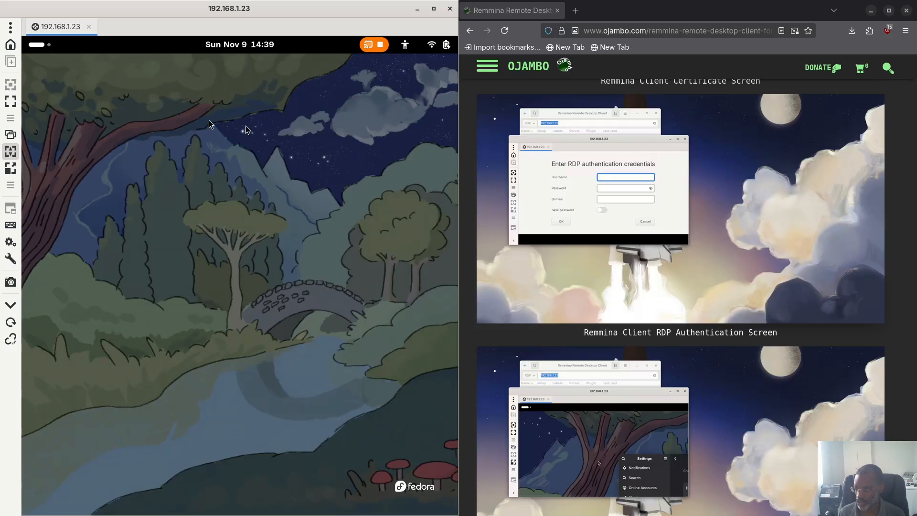
Step: Open Display Settings from the desktop menu and check the orientation options, leaving Portrait
{"action": "right_click", "coordinate": [167, 119]}
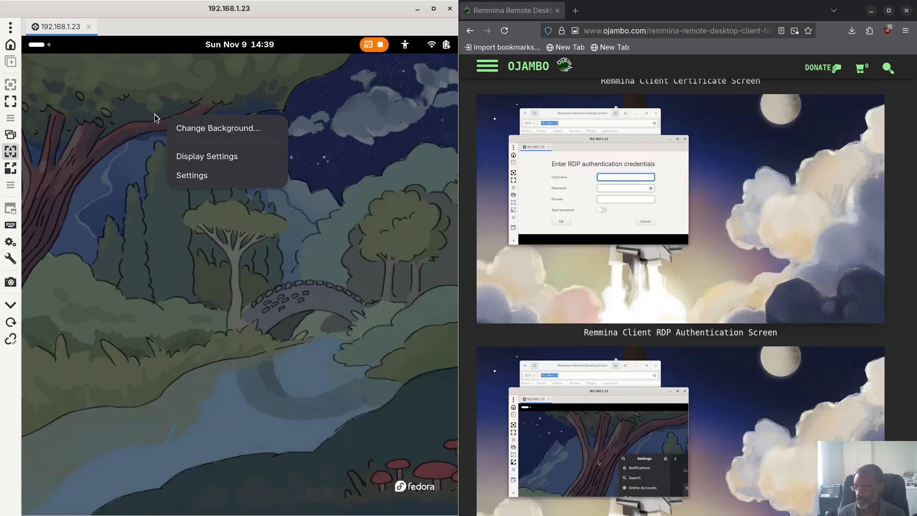
{"action": "left_click", "coordinate": [216, 164]}
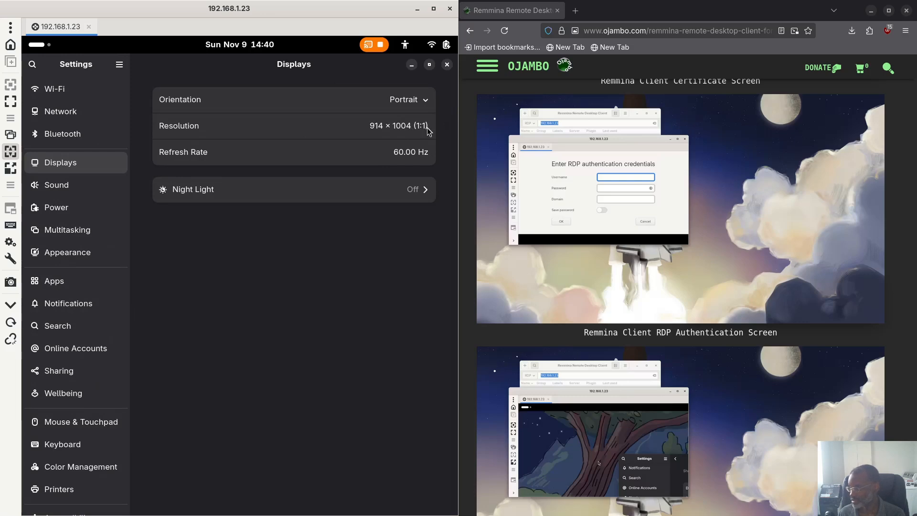
{"action": "left_click", "coordinate": [428, 98]}
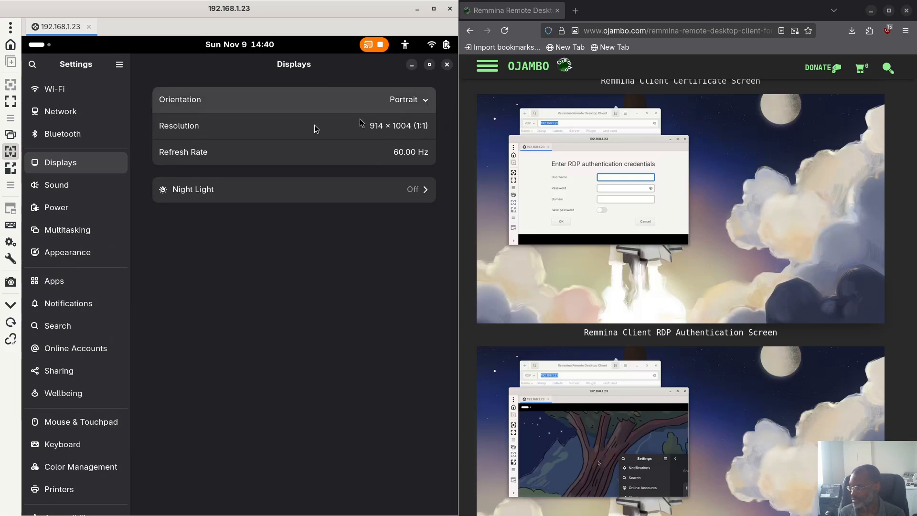
{"action": "left_click", "coordinate": [393, 125]}
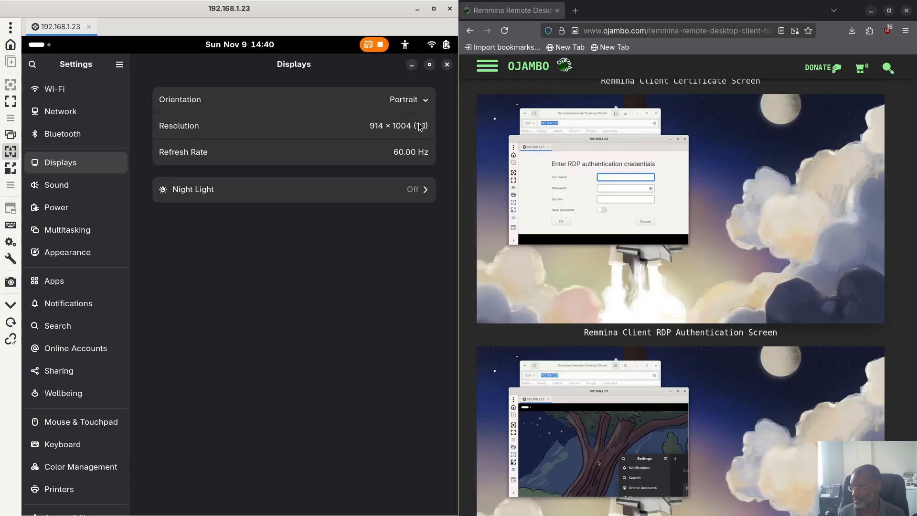
{"action": "left_click", "coordinate": [429, 99]}
{"action": "left_click", "coordinate": [451, 92]}
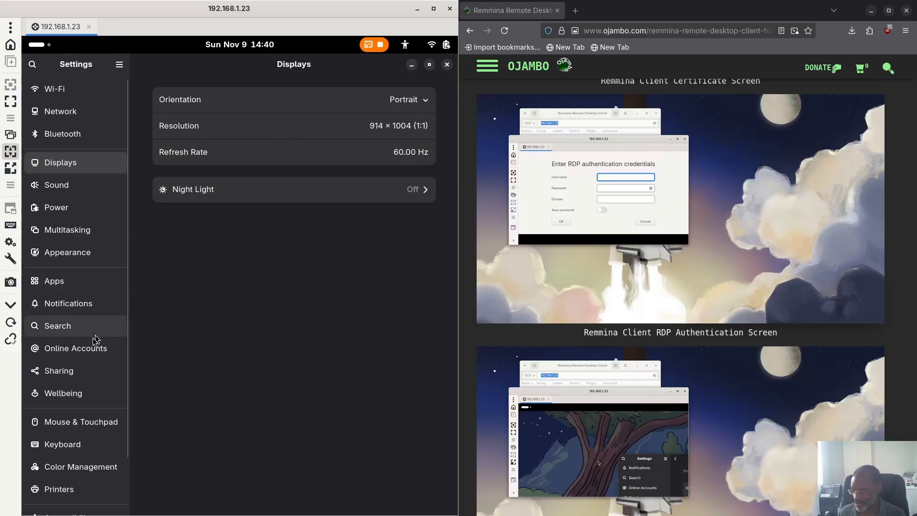
Step: Open System > About, showing Fedora Linux 42, Dell Latitude E7470 and 16.0 GiB memory
{"action": "scroll", "coordinate": [84, 446], "scroll_direction": "down", "scroll_amount": 3}
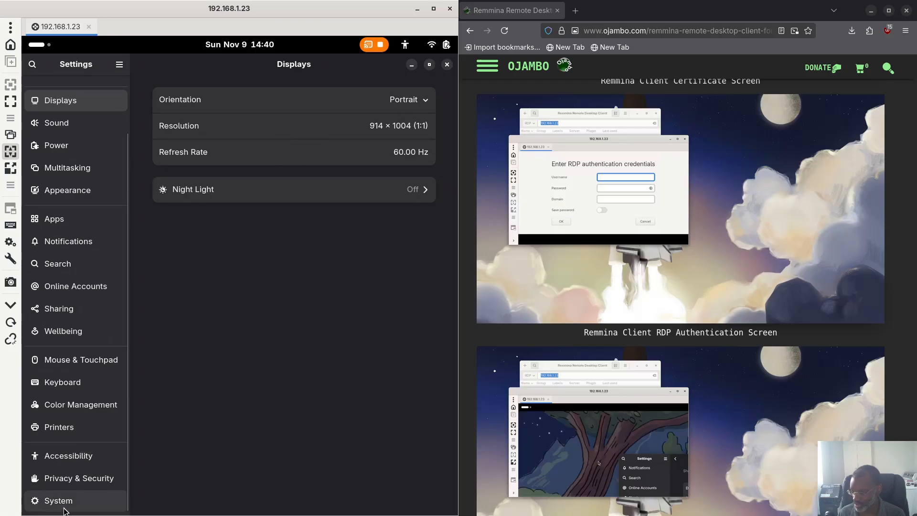
{"action": "left_click", "coordinate": [64, 508]}
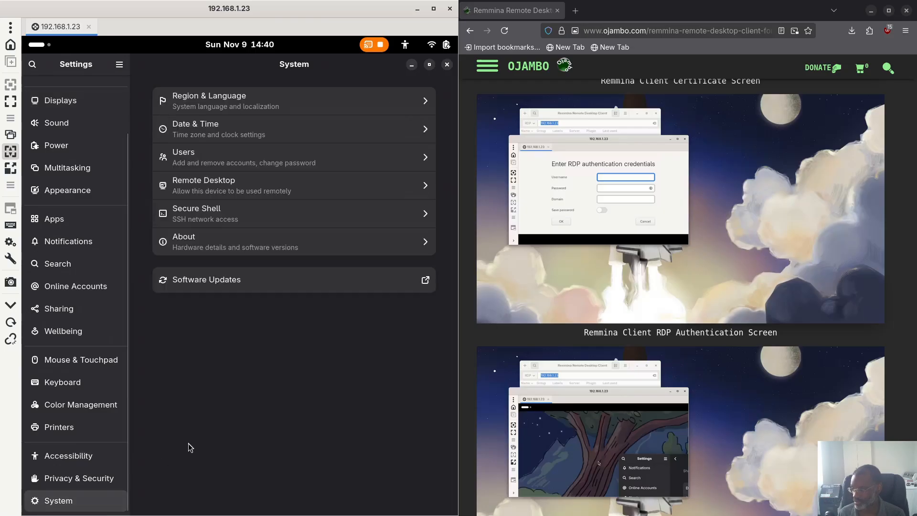
{"action": "left_click", "coordinate": [205, 246]}
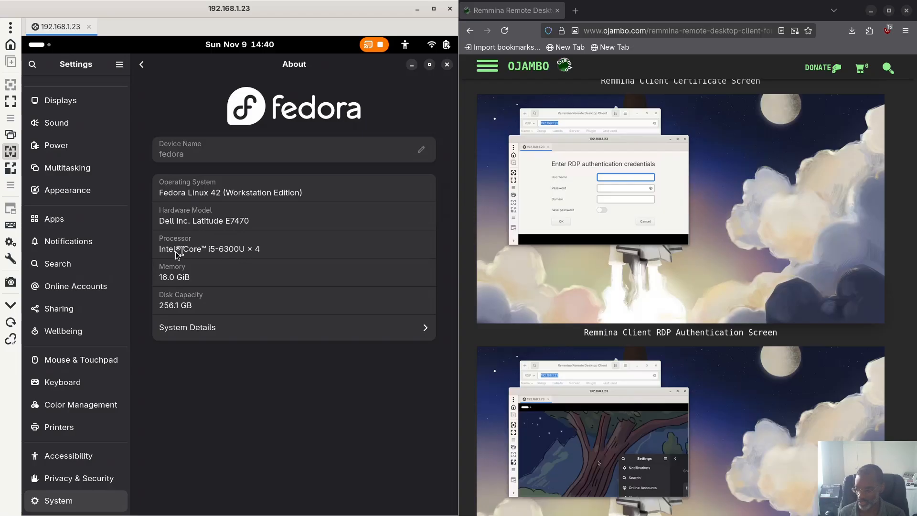
Step: View the laptop's System Details, then close that dialog and the Settings window
{"action": "left_click", "coordinate": [184, 331]}
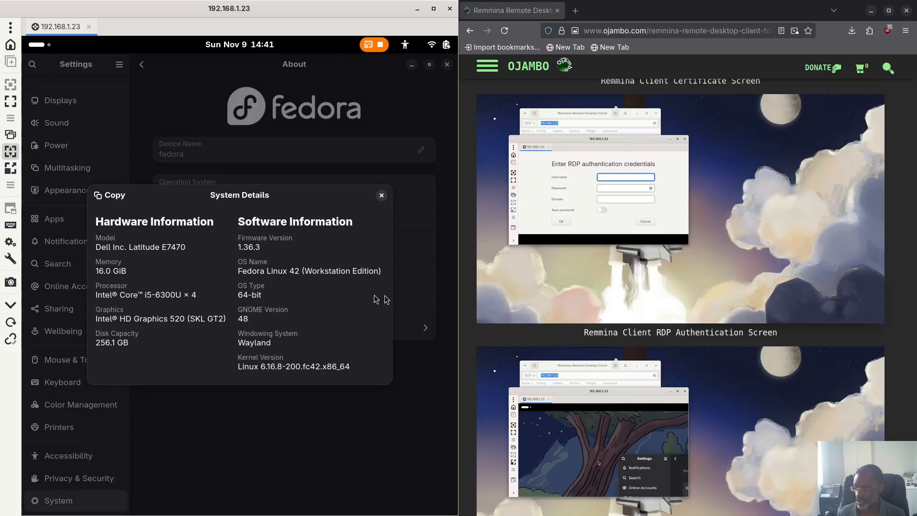
{"action": "left_click", "coordinate": [382, 195]}
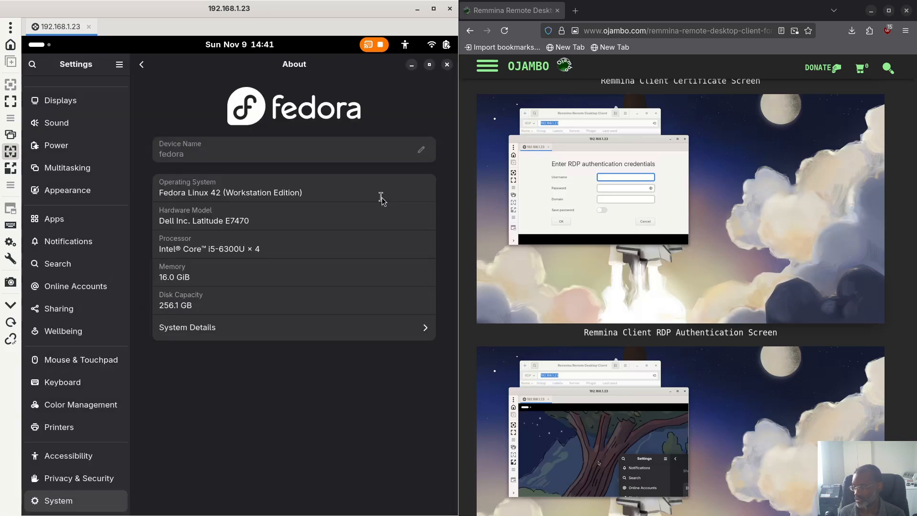
{"action": "left_click", "coordinate": [447, 65]}
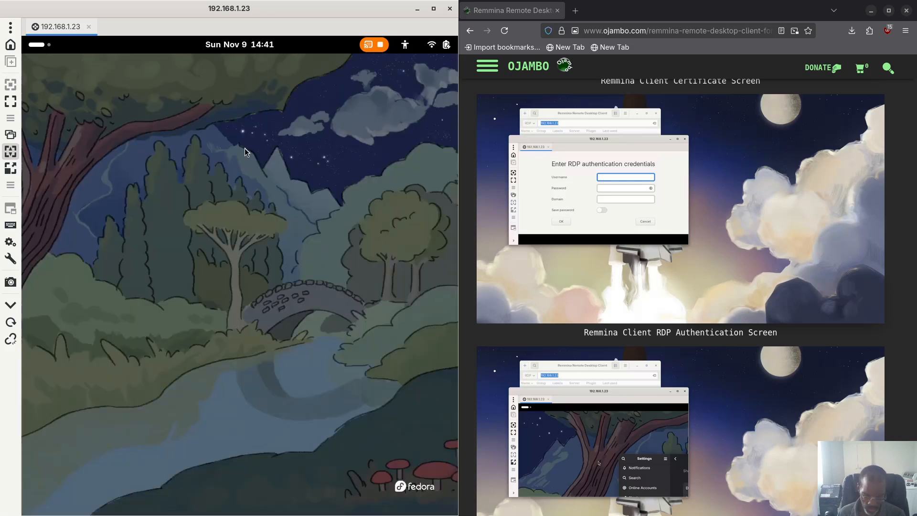
Step: Close the old Software window and relaunch Software from an Activities search for 'soft'
{"action": "key", "text": "super"}
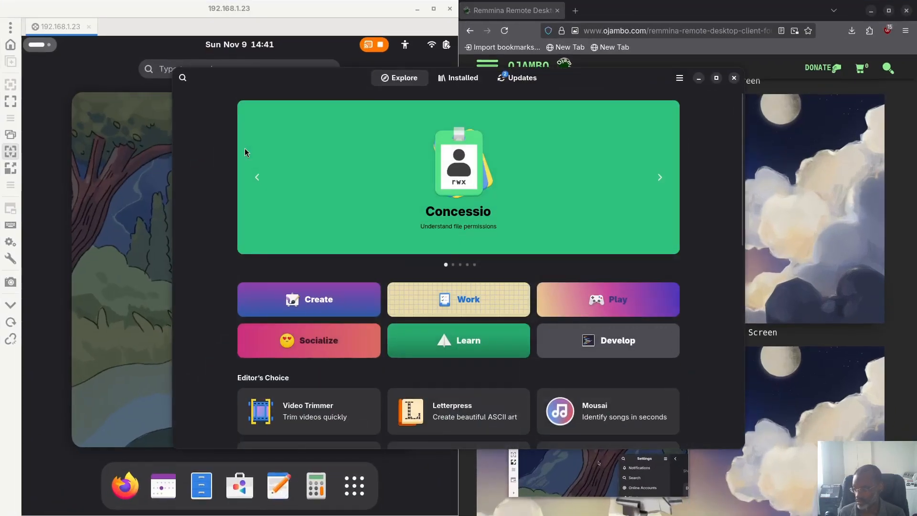
{"action": "left_click", "coordinate": [736, 80]}
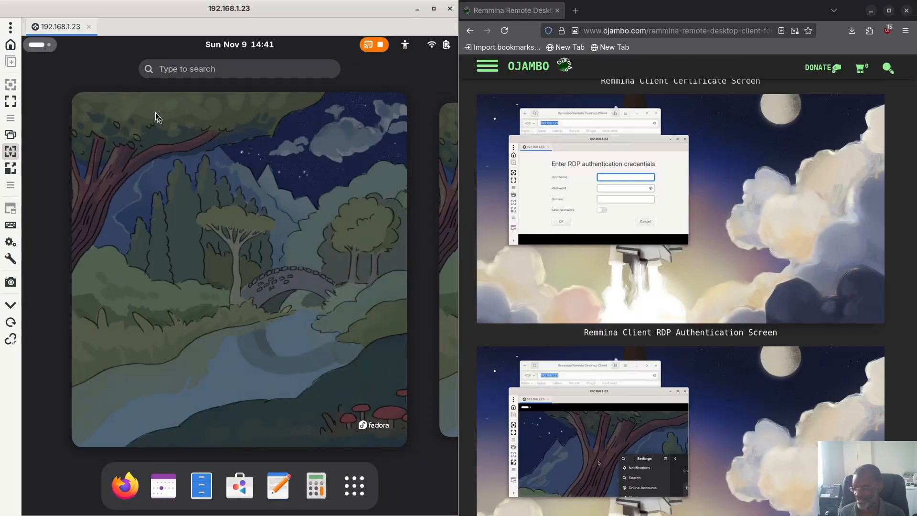
{"action": "type", "text": "s"}
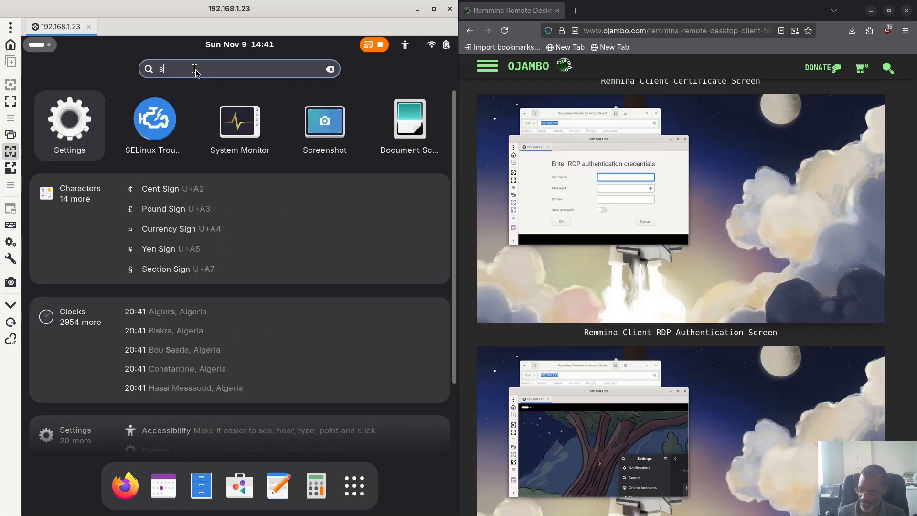
{"action": "type", "text": "oft"}
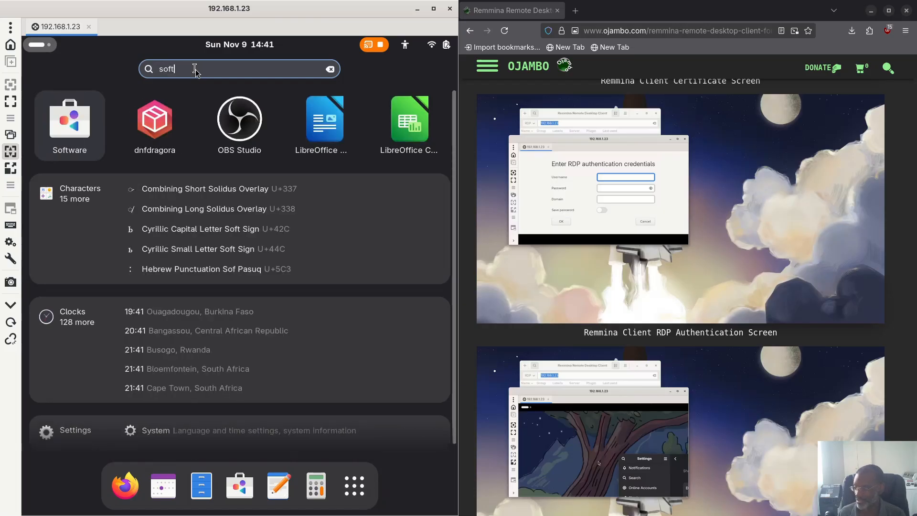
{"action": "left_click", "coordinate": [68, 125]}
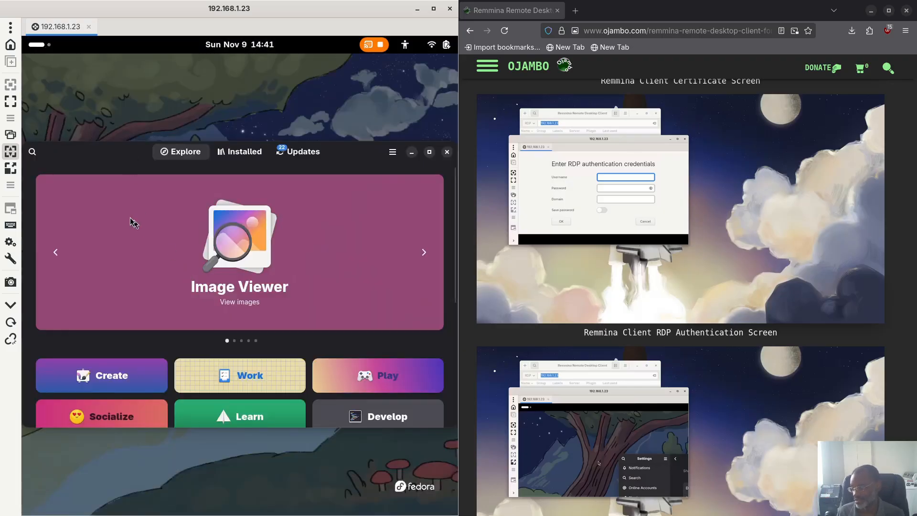
Step: Show the Updates page and browse Fedora Linux 43, Secure Boot firmware and app updates
{"action": "left_click", "coordinate": [301, 157]}
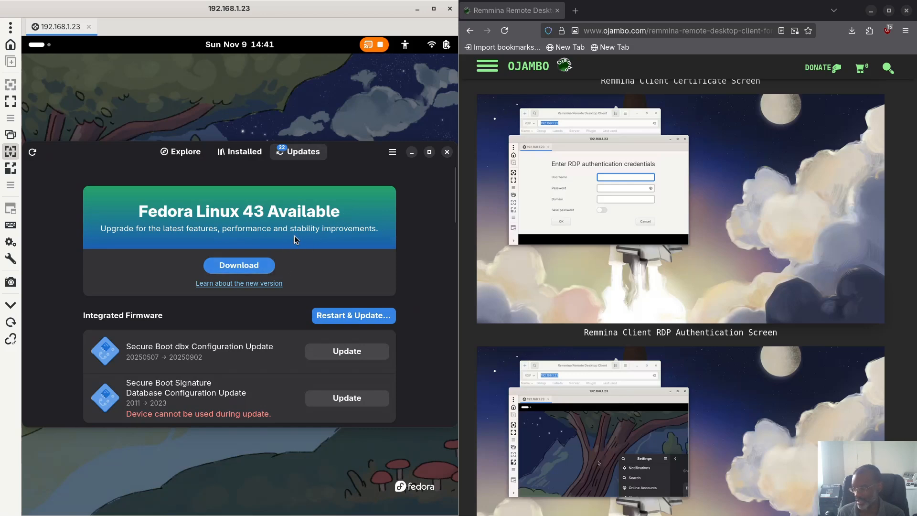
{"action": "scroll", "coordinate": [295, 239], "scroll_direction": "down", "scroll_amount": 3}
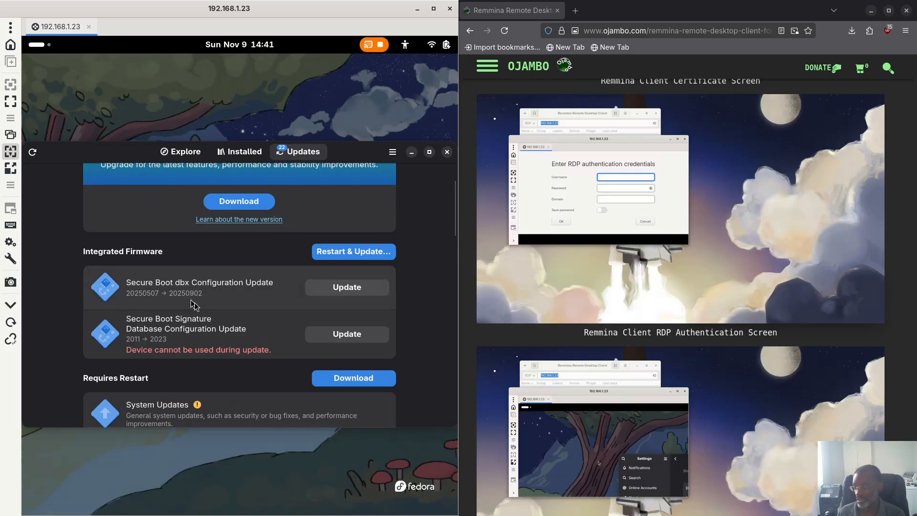
{"action": "scroll", "coordinate": [193, 305], "scroll_direction": "down", "scroll_amount": 2}
{"action": "scroll", "coordinate": [196, 306], "scroll_direction": "down", "scroll_amount": 4}
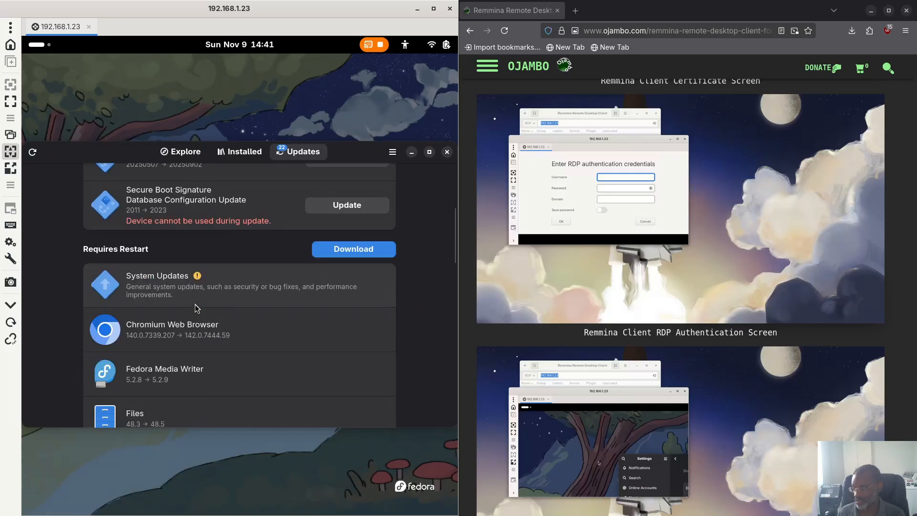
{"action": "scroll", "coordinate": [185, 320], "scroll_direction": "down", "scroll_amount": 1}
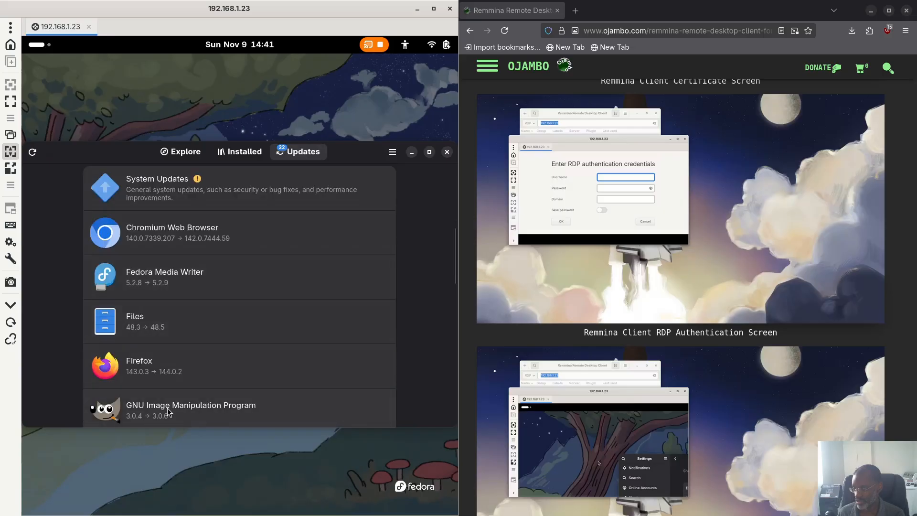
{"action": "scroll", "coordinate": [162, 386], "scroll_direction": "down", "scroll_amount": 5}
{"action": "scroll", "coordinate": [162, 386], "scroll_direction": "down", "scroll_amount": 8}
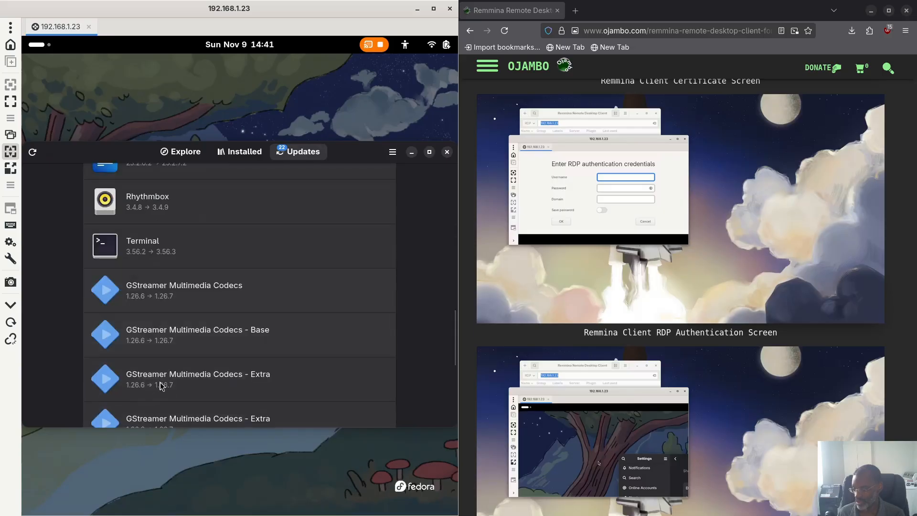
{"action": "scroll", "coordinate": [161, 386], "scroll_direction": "up", "scroll_amount": 11}
{"action": "scroll", "coordinate": [161, 386], "scroll_direction": "up", "scroll_amount": 10}
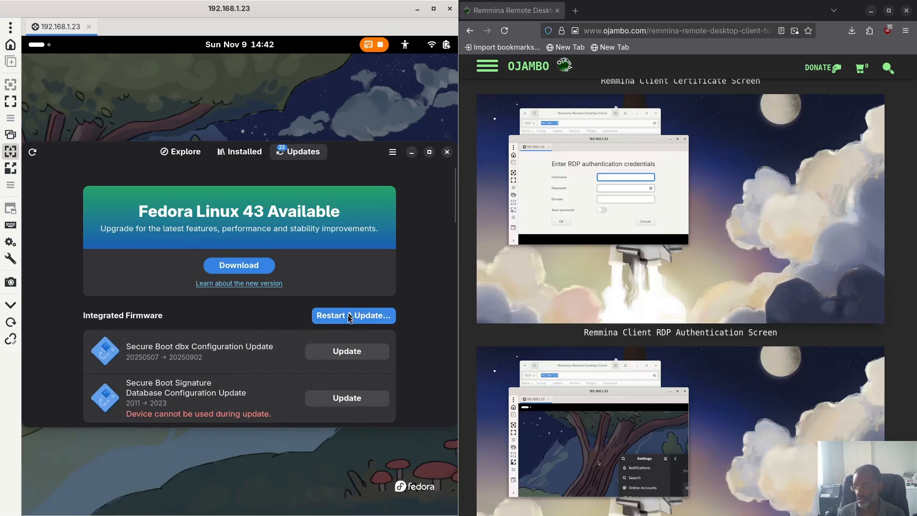
Step: Install the Secure Boot dbx firmware update, authorizing with the account password and postponing restart
{"action": "left_click", "coordinate": [347, 353]}
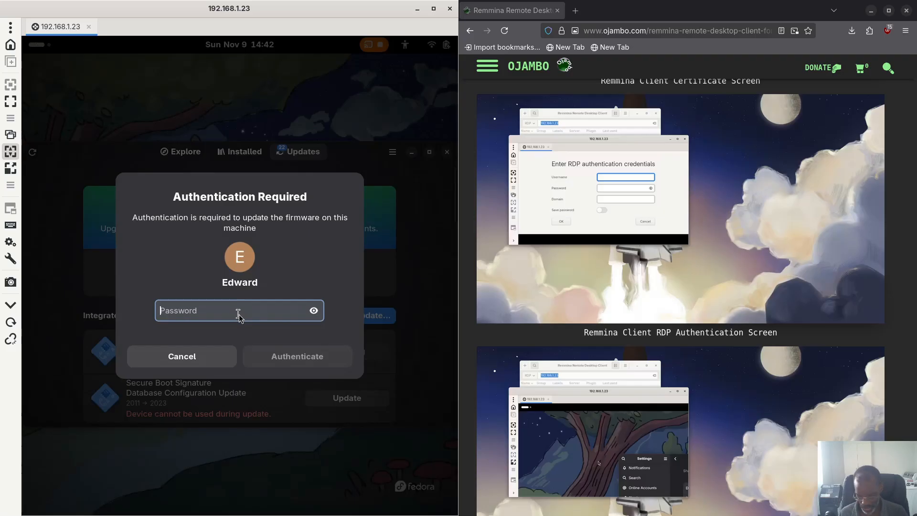
{"action": "type", "text": "***"}
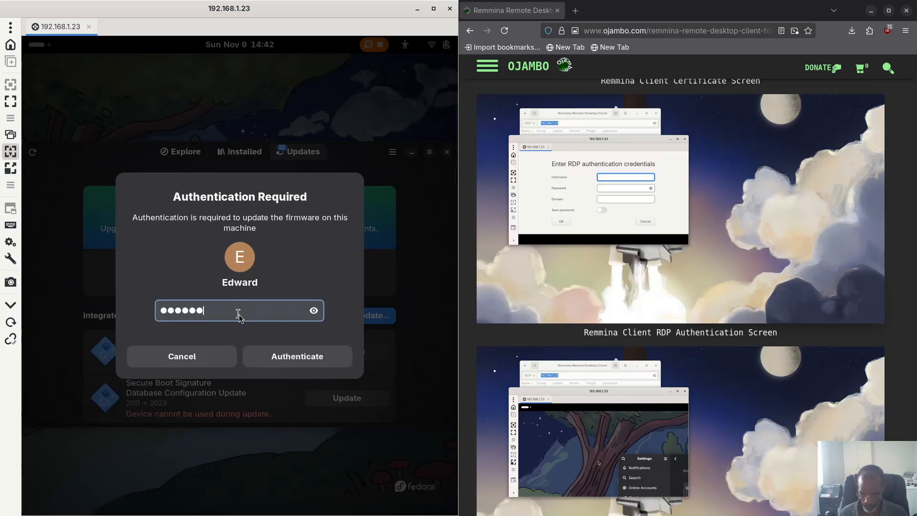
{"action": "type", "text": "••••"}
{"action": "key", "text": "Return"}
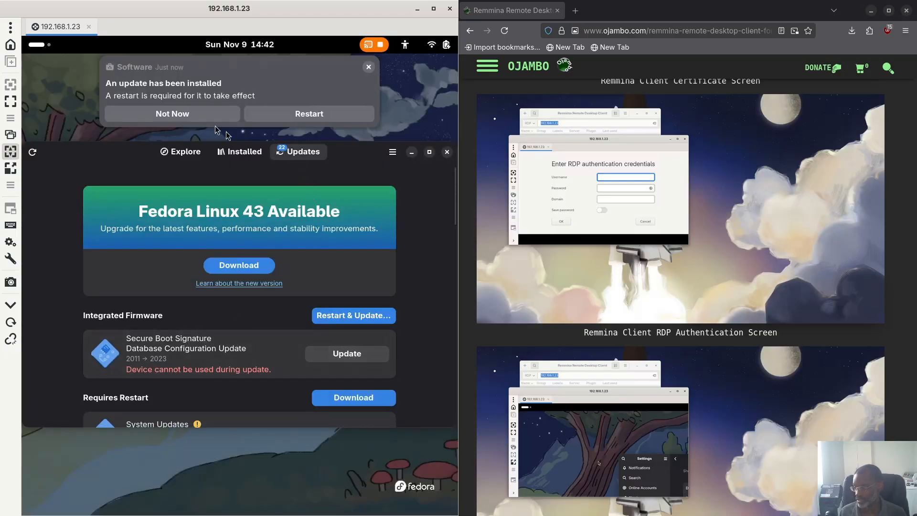
{"action": "left_click", "coordinate": [199, 116]}
Step: Install the Secure Boot signature database update, authorizing it with the account password
{"action": "left_click", "coordinate": [359, 356]}
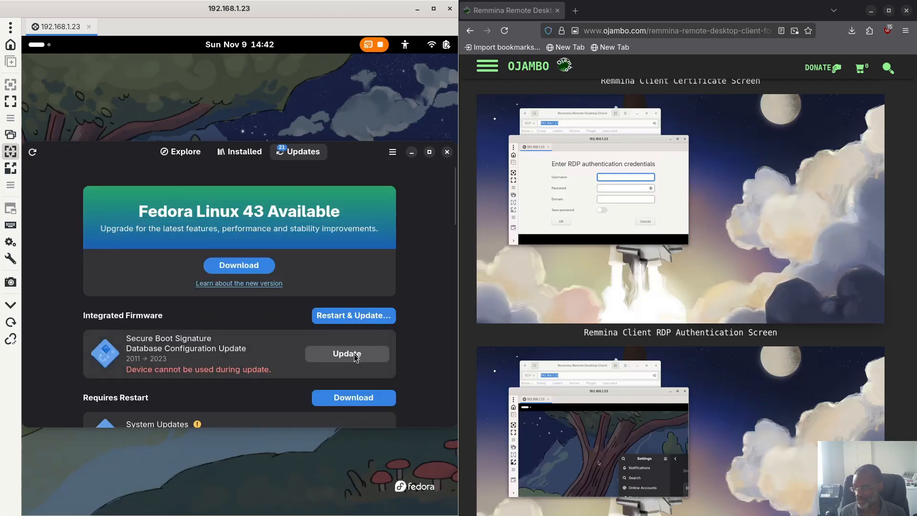
{"action": "left_click", "coordinate": [346, 353]}
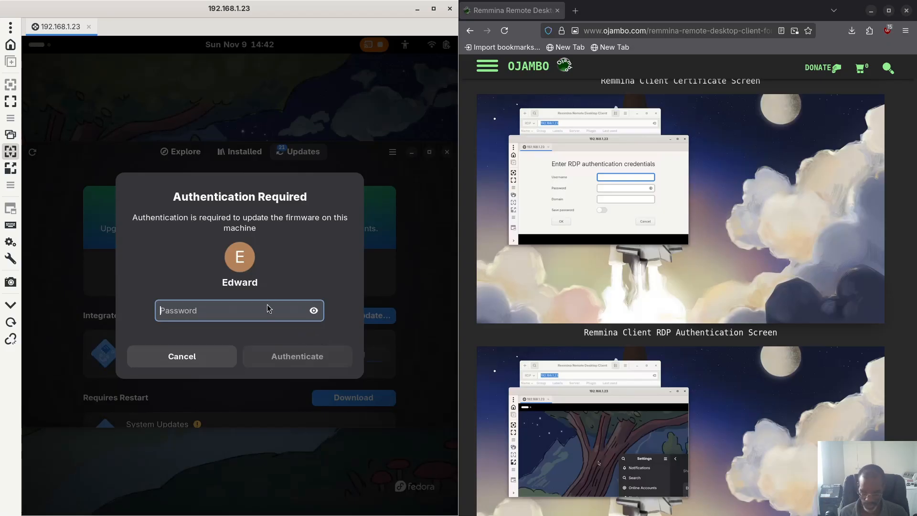
{"action": "type", "text": "***********"}
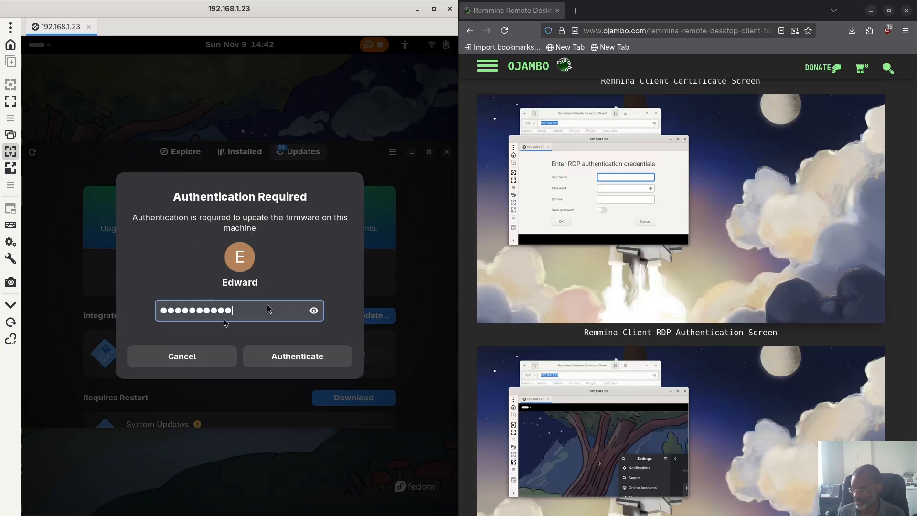
{"action": "key", "text": "Return"}
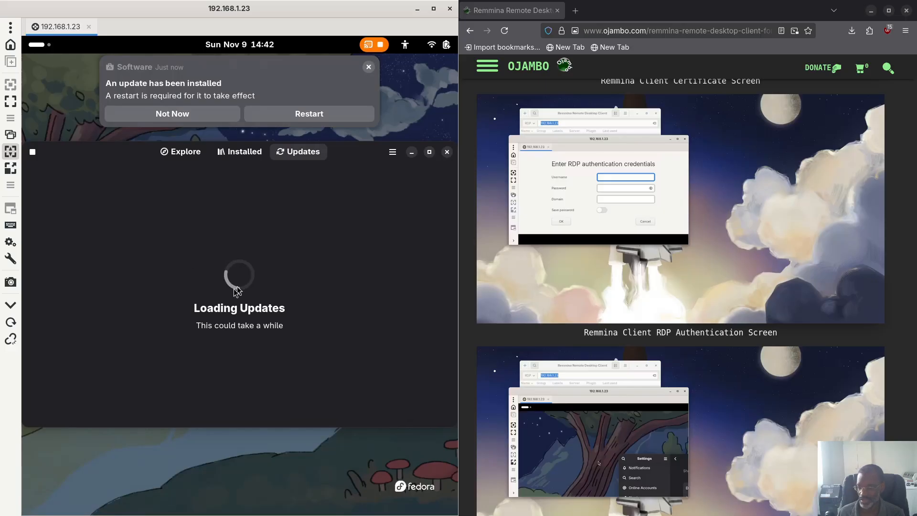
Step: Choose Not Now on the restart notice and browse the 20 pending updates
{"action": "left_click", "coordinate": [179, 119]}
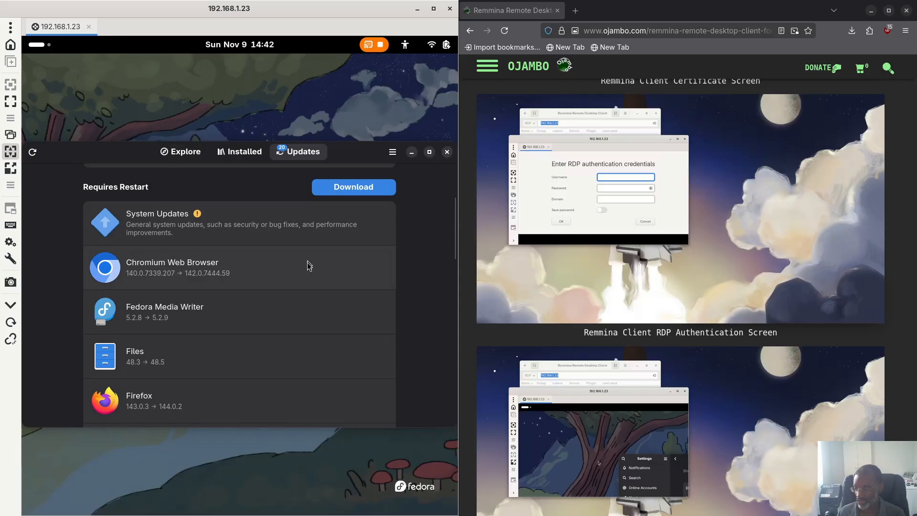
{"action": "scroll", "coordinate": [307, 262], "scroll_direction": "down", "scroll_amount": 3}
{"action": "scroll", "coordinate": [308, 262], "scroll_direction": "up", "scroll_amount": 7}
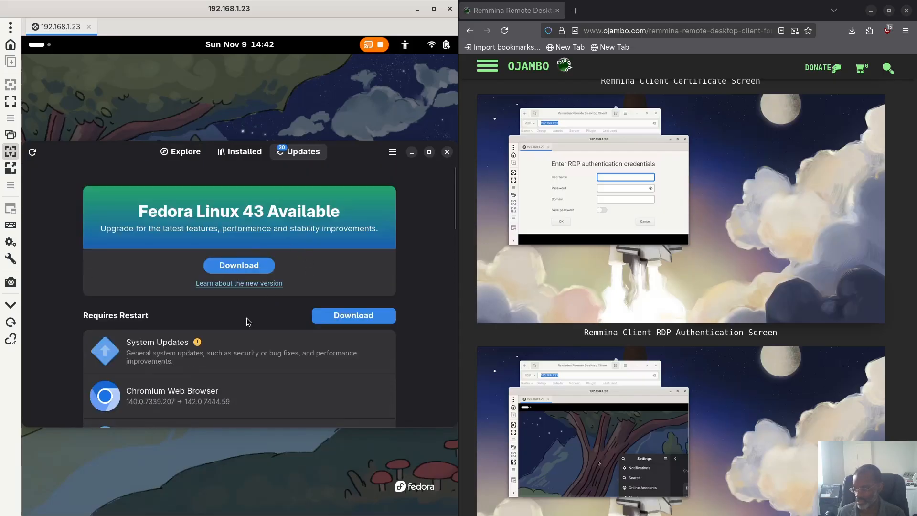
{"action": "scroll", "coordinate": [248, 320], "scroll_direction": "down", "scroll_amount": 10}
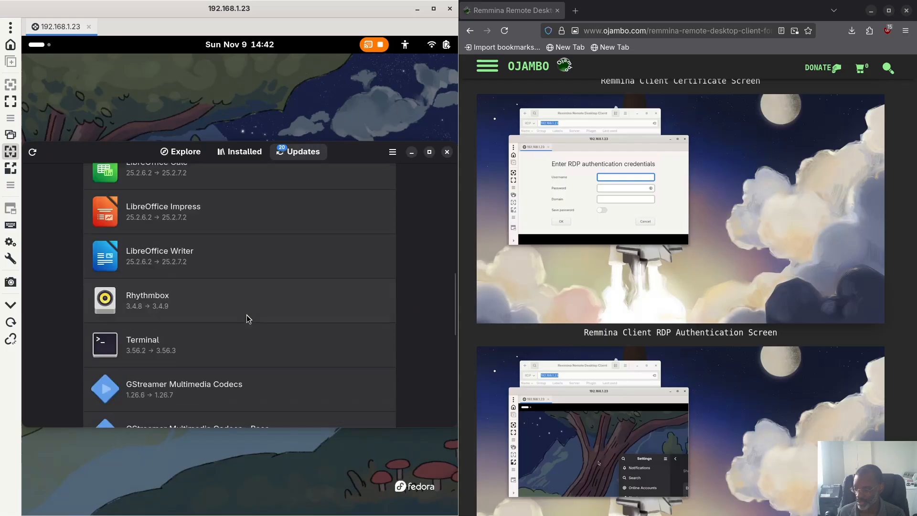
{"action": "scroll", "coordinate": [247, 314], "scroll_direction": "down", "scroll_amount": 8}
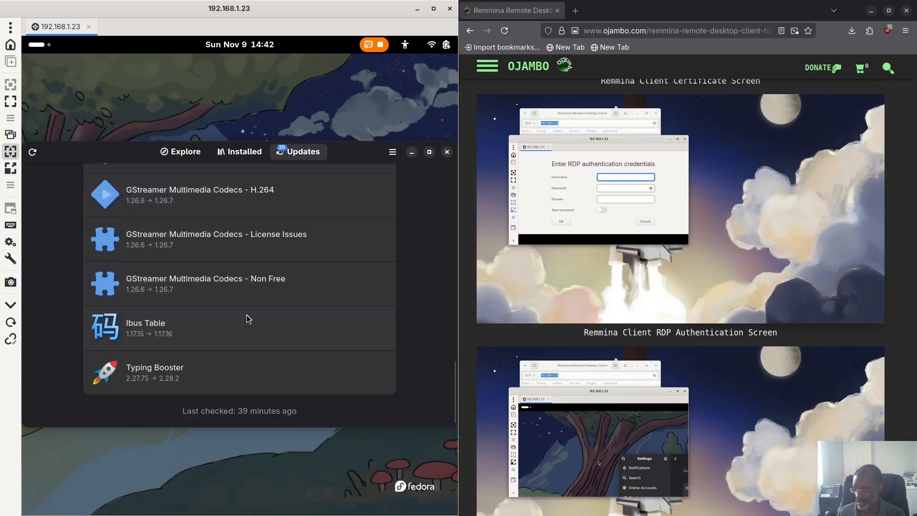
{"action": "scroll", "coordinate": [246, 315], "scroll_direction": "up", "scroll_amount": 10}
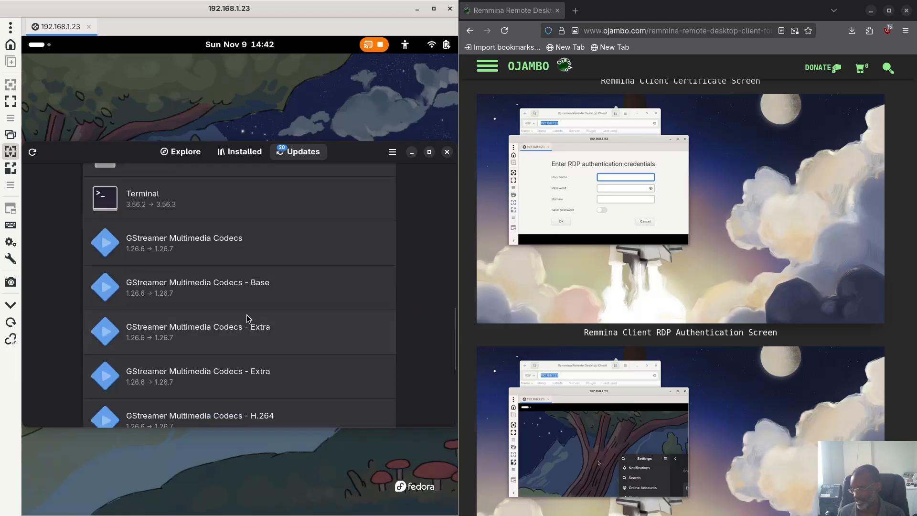
{"action": "scroll", "coordinate": [246, 314], "scroll_direction": "up", "scroll_amount": 8}
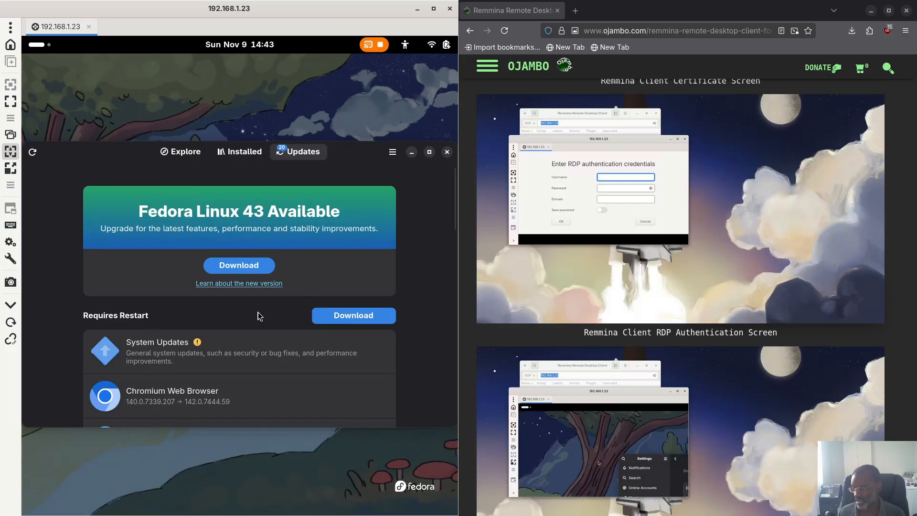
{"action": "scroll", "coordinate": [253, 334], "scroll_direction": "down", "scroll_amount": 10}
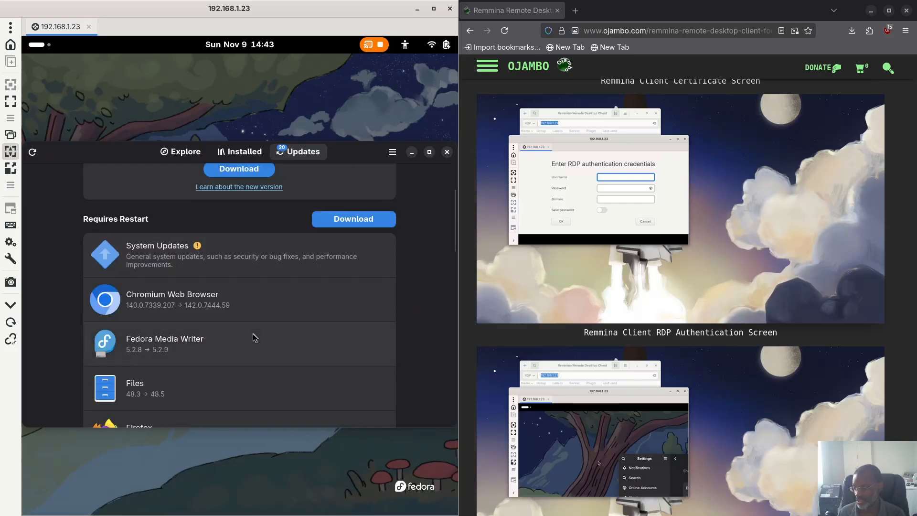
{"action": "scroll", "coordinate": [253, 334], "scroll_direction": "down", "scroll_amount": 5}
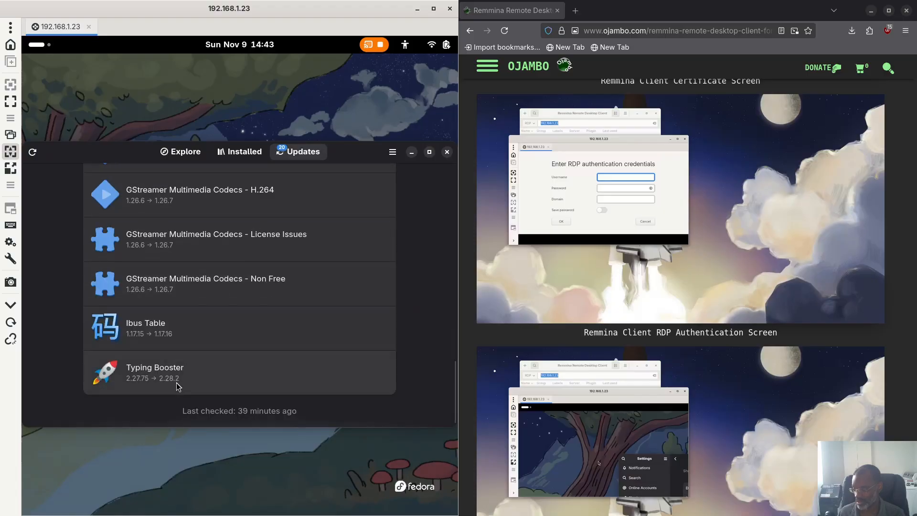
{"action": "scroll", "coordinate": [174, 377], "scroll_direction": "up", "scroll_amount": 15}
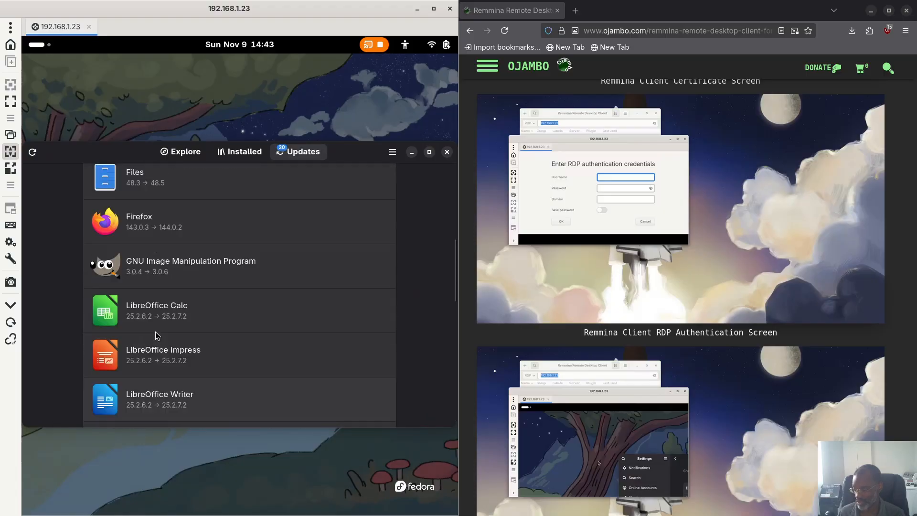
{"action": "scroll", "coordinate": [157, 336], "scroll_direction": "up", "scroll_amount": 2}
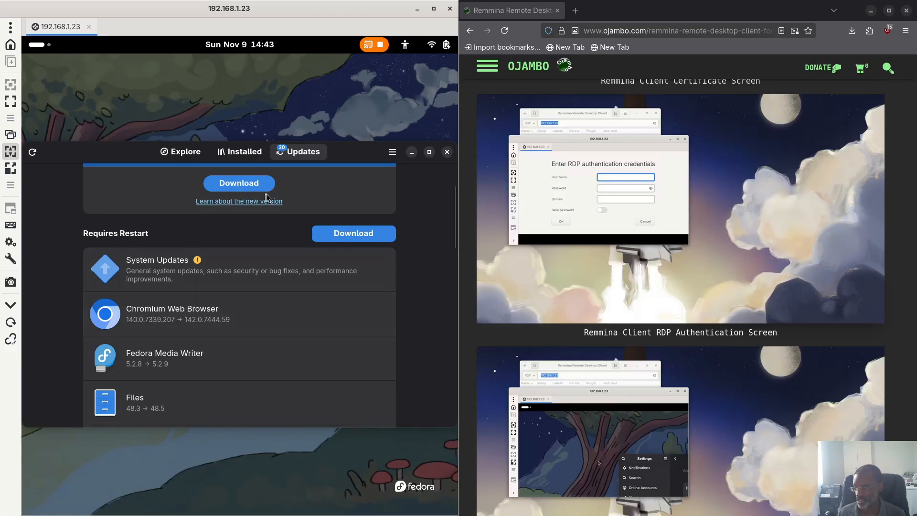
Step: Close Software and launch Terminal from the app grid by searching 'ter'
{"action": "left_click", "coordinate": [447, 153]}
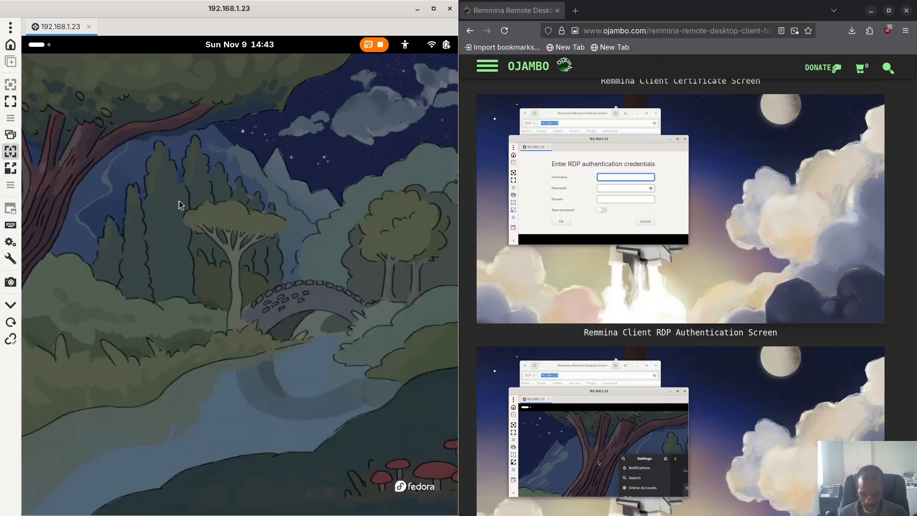
{"action": "key", "text": "super"}
{"action": "key", "text": "super"}
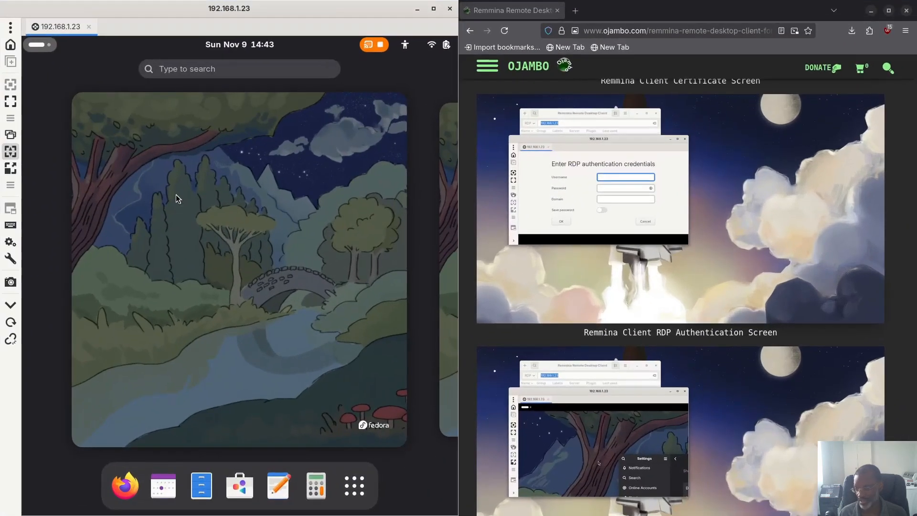
{"action": "left_click", "coordinate": [354, 486]}
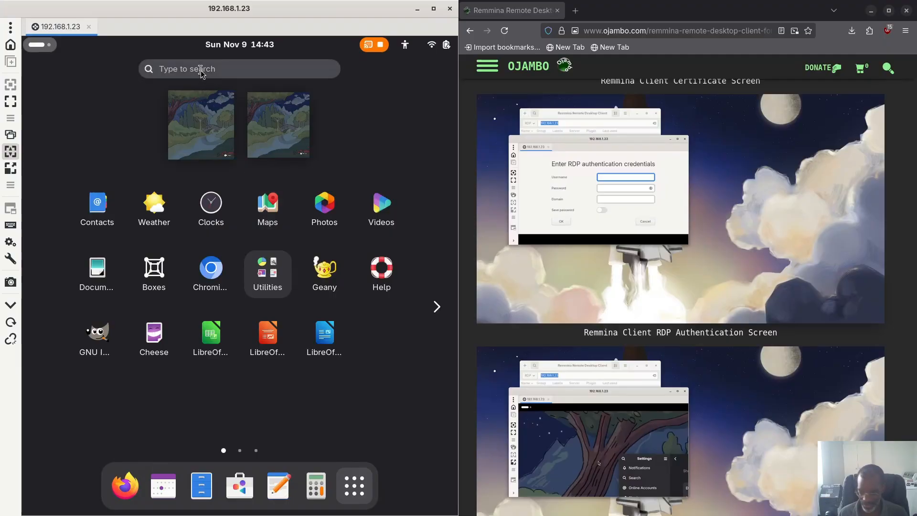
{"action": "type", "text": "ter"}
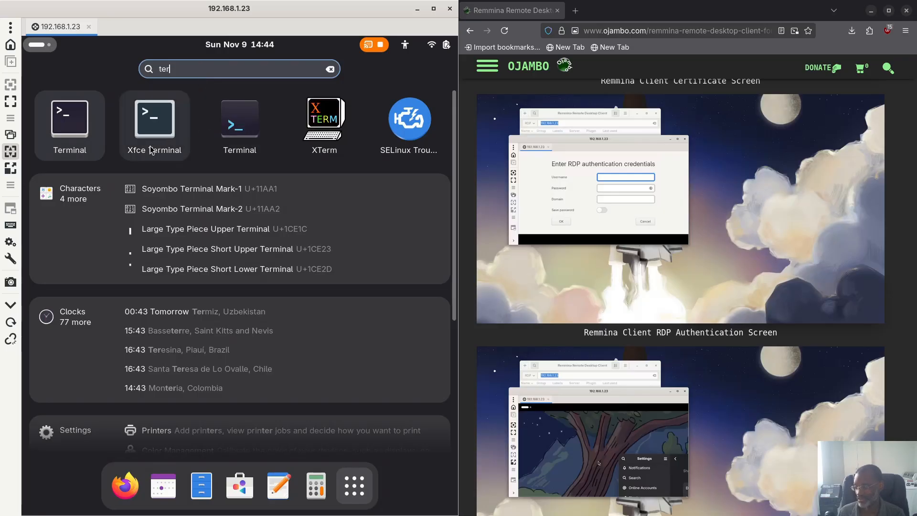
{"action": "left_click", "coordinate": [240, 126]}
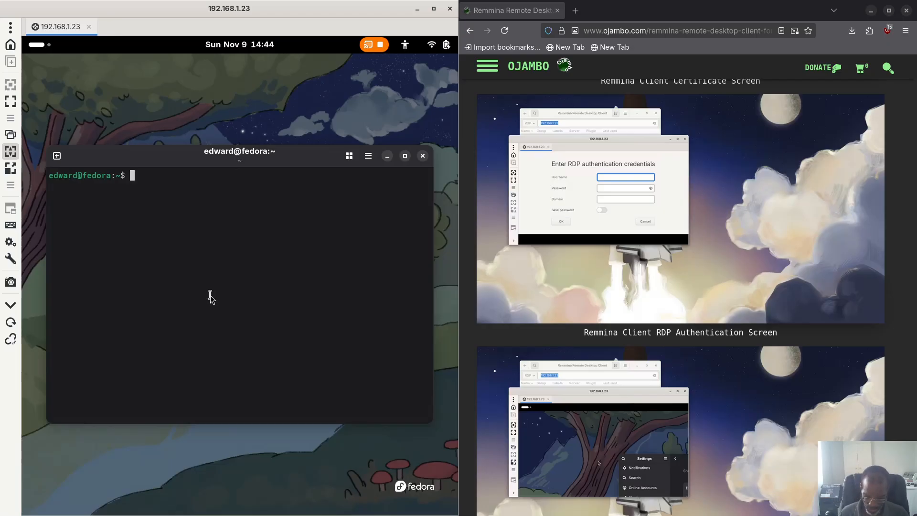
Step: Run 'sudo dnf update -y' and authorize it with the sudo password
{"action": "type", "text": "sudo"}
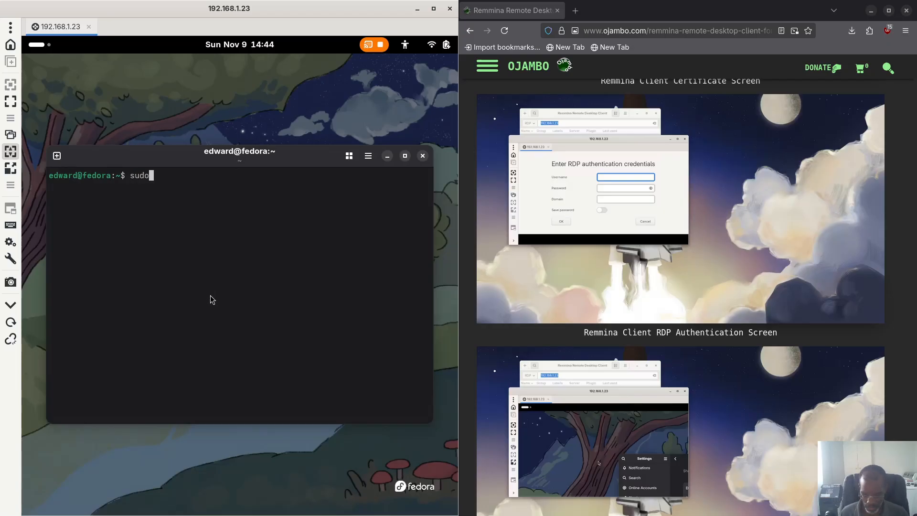
{"action": "type", "text": " dnf u"}
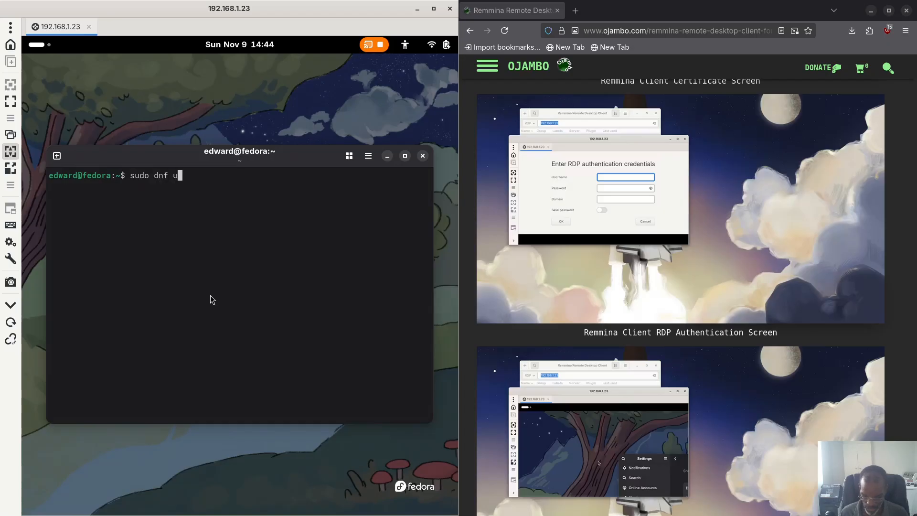
{"action": "type", "text": "pdate -y"}
{"action": "key", "text": "Return"}
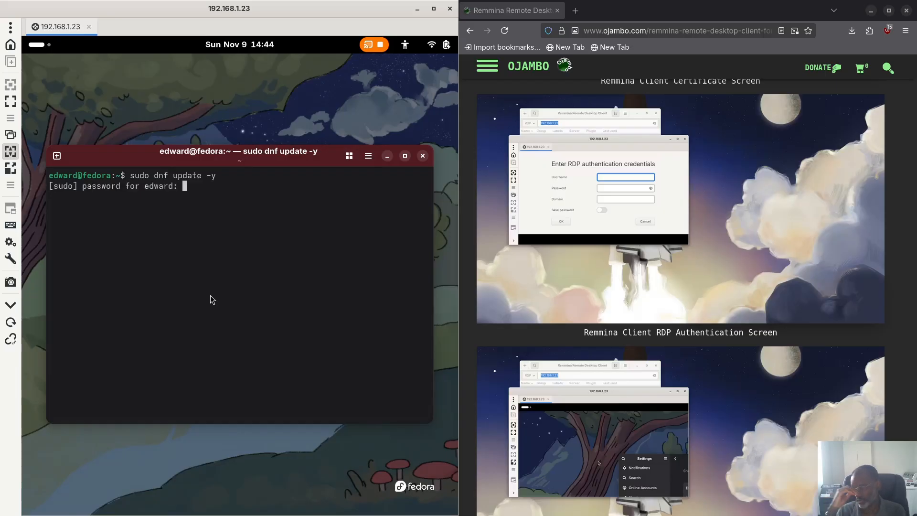
{"action": "key", "text": "Return"}
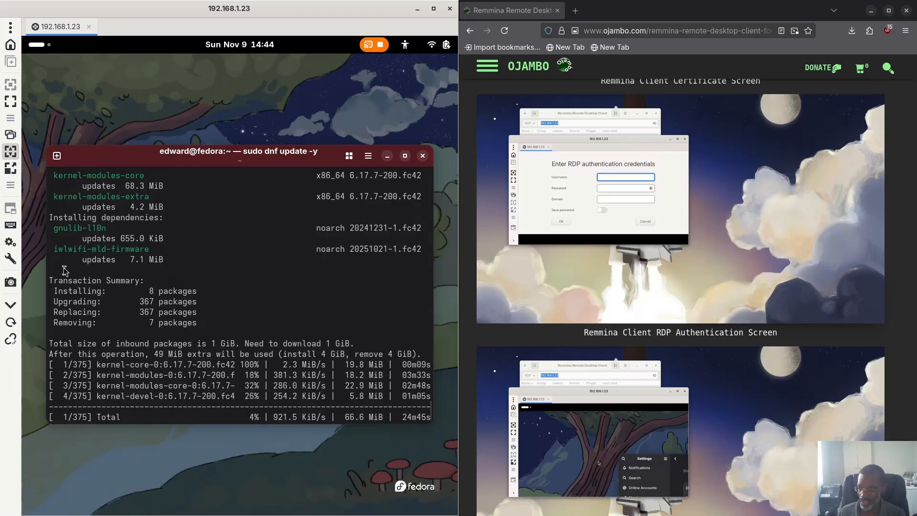
{"action": "scroll", "coordinate": [79, 258], "scroll_direction": "up", "scroll_amount": 4}
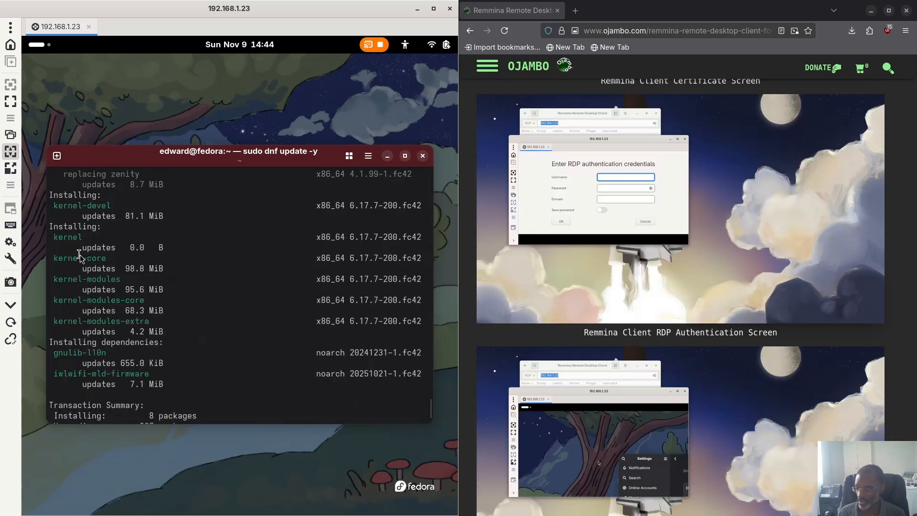
{"action": "scroll", "coordinate": [79, 258], "scroll_direction": "up", "scroll_amount": 5}
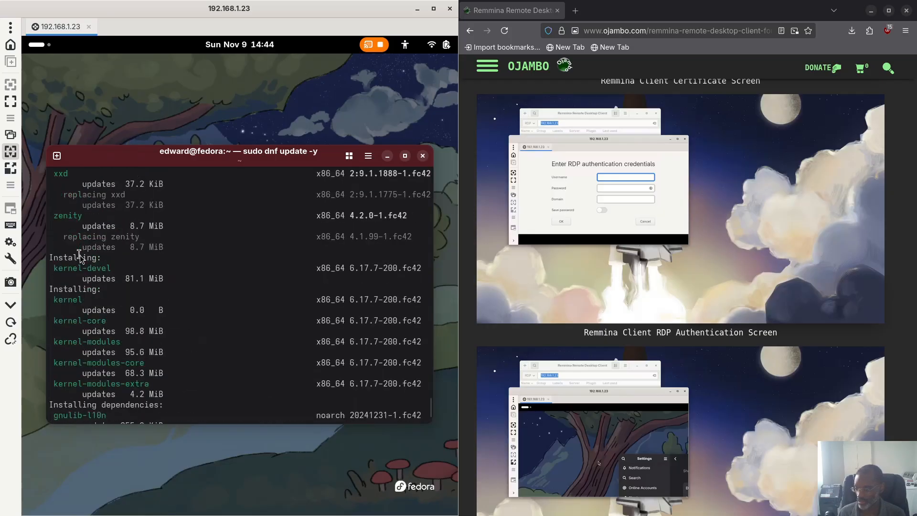
{"action": "scroll", "coordinate": [81, 260], "scroll_direction": "up", "scroll_amount": 3}
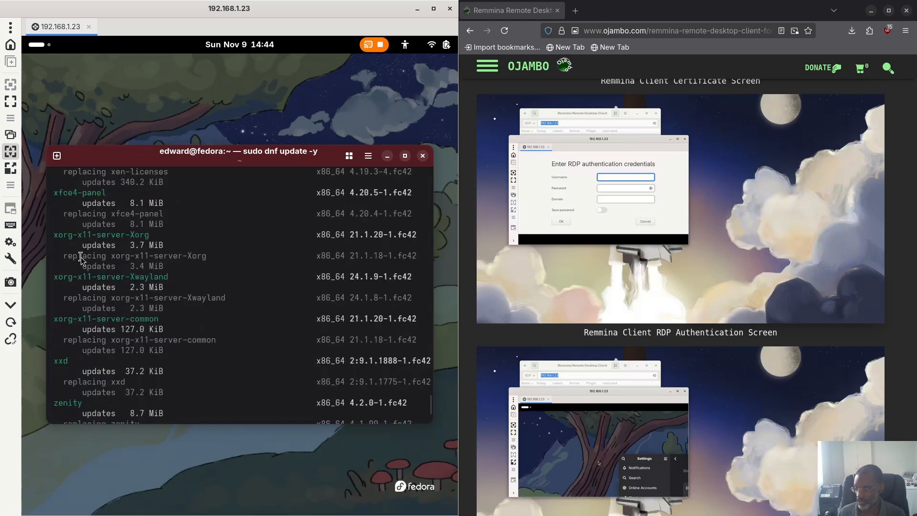
{"action": "scroll", "coordinate": [81, 259], "scroll_direction": "up", "scroll_amount": 4}
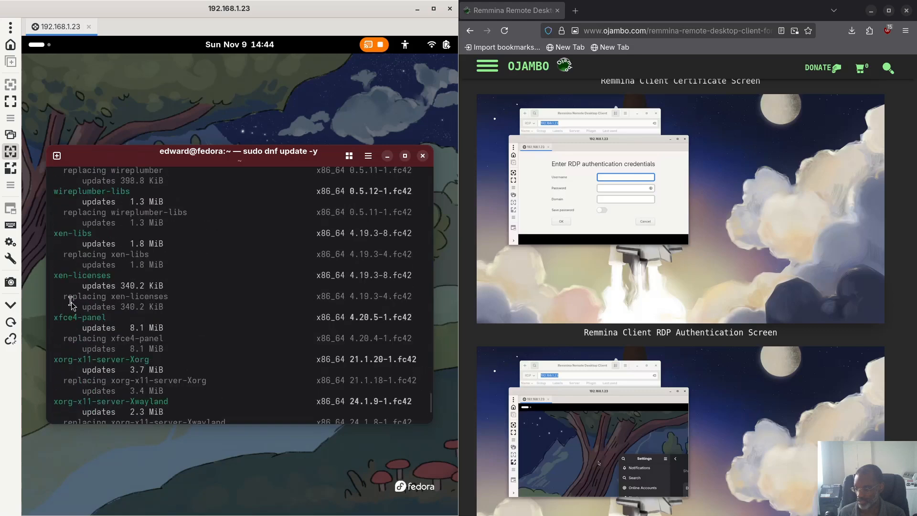
{"action": "scroll", "coordinate": [70, 302], "scroll_direction": "up", "scroll_amount": 10}
{"action": "scroll", "coordinate": [71, 302], "scroll_direction": "up", "scroll_amount": 20}
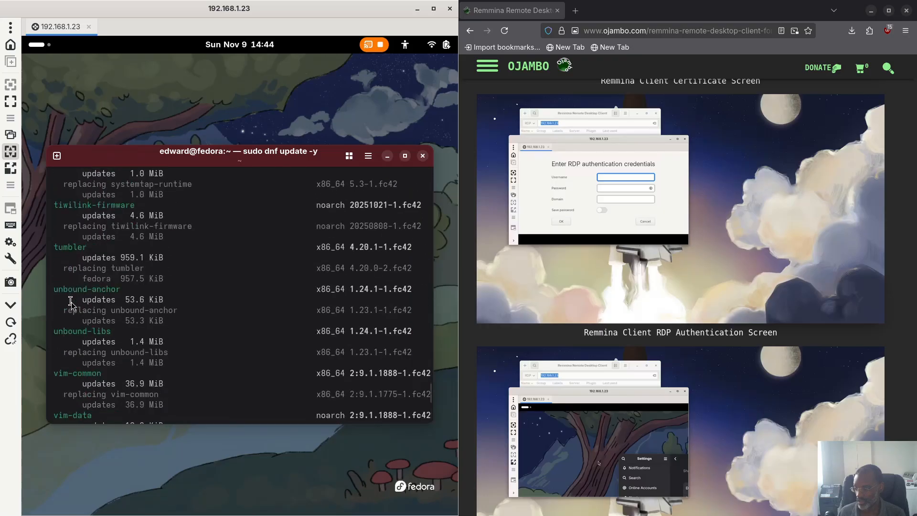
{"action": "scroll", "coordinate": [71, 302], "scroll_direction": "down", "scroll_amount": 12}
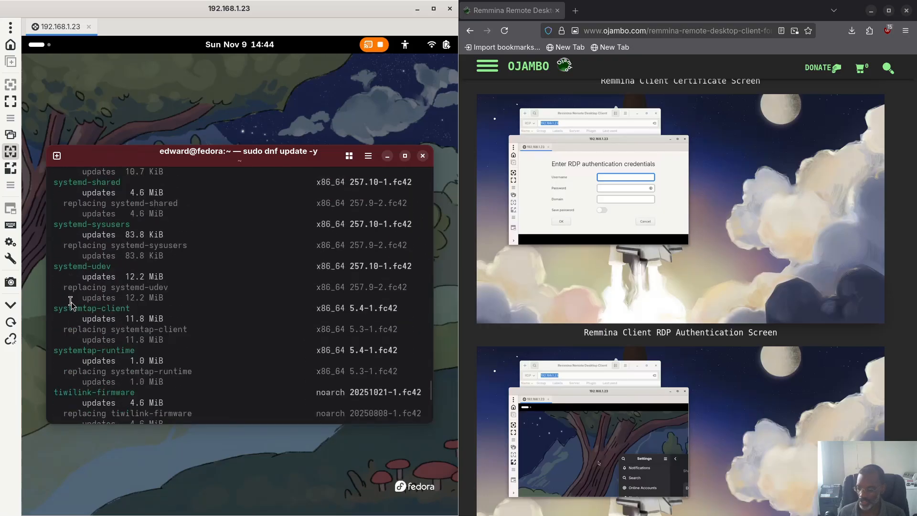
{"action": "scroll", "coordinate": [70, 302], "scroll_direction": "down", "scroll_amount": 20}
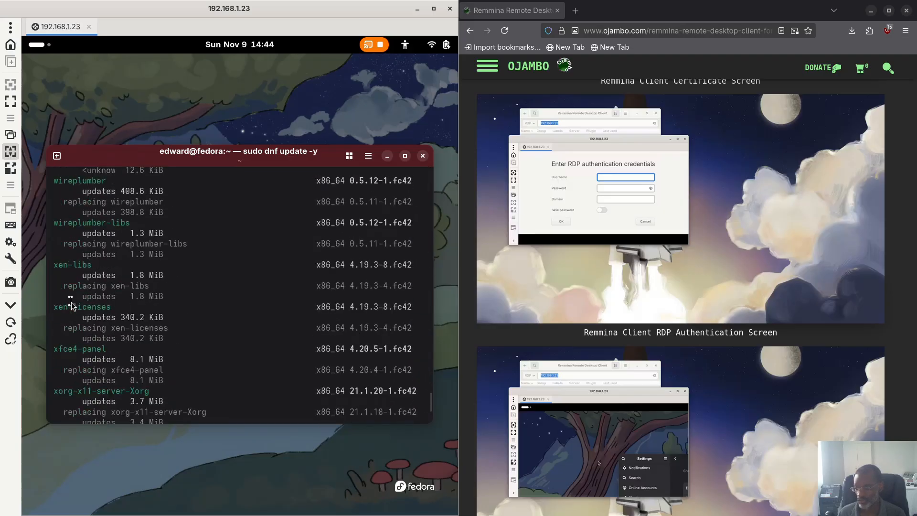
{"action": "scroll", "coordinate": [71, 302], "scroll_direction": "down", "scroll_amount": 12}
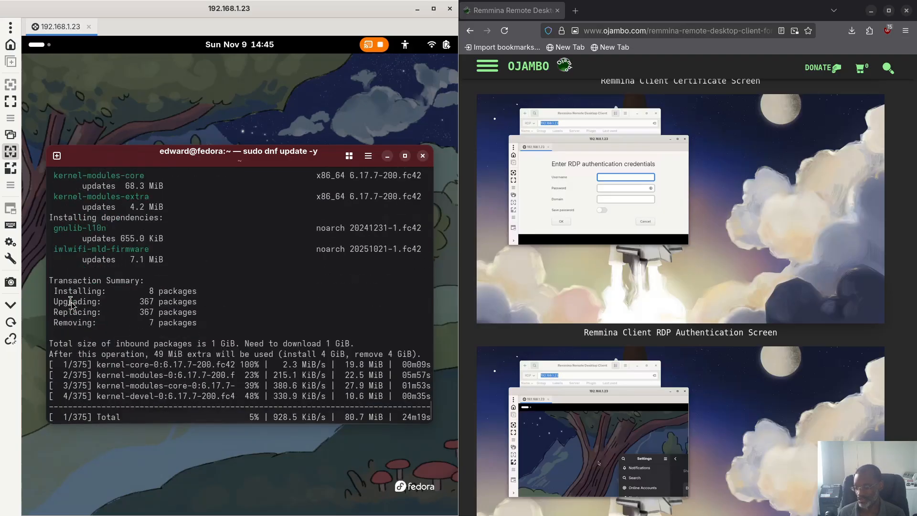
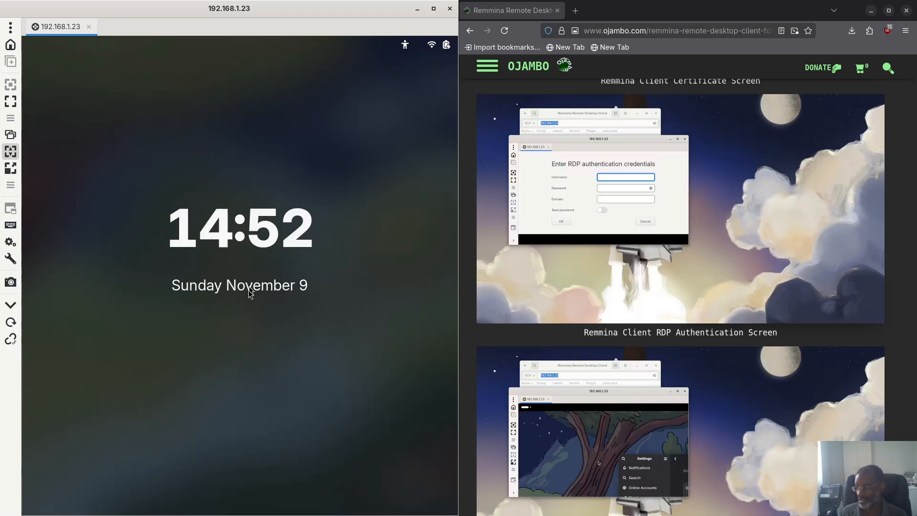
Step: Swipe away the remote Fedora lock screen and sign in with the account password
{"action": "left_click_drag", "start_coordinate": [245, 323], "coordinate": [236, 120]}
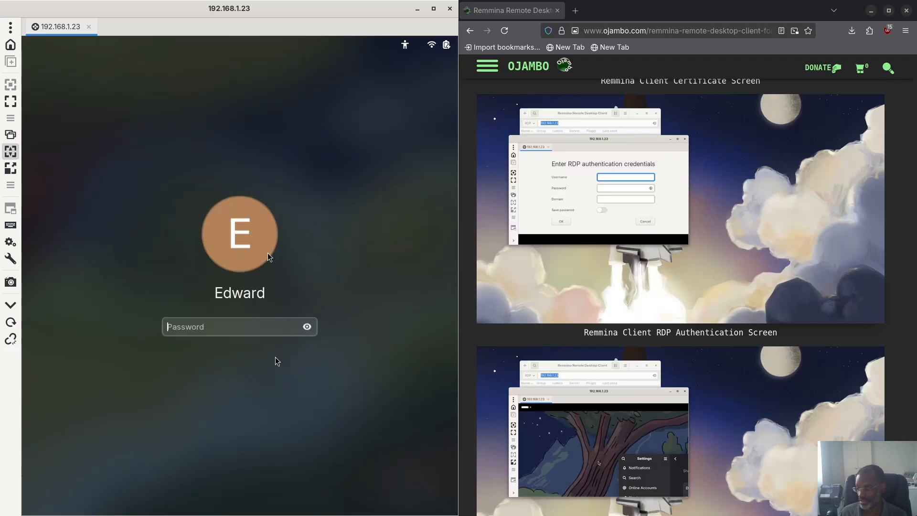
{"action": "type", "text": "****"}
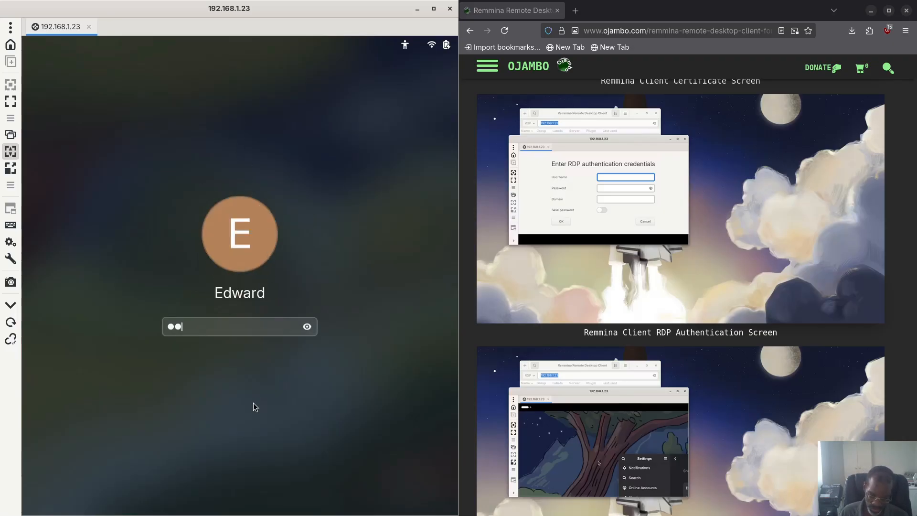
{"action": "type", "text": "****"}
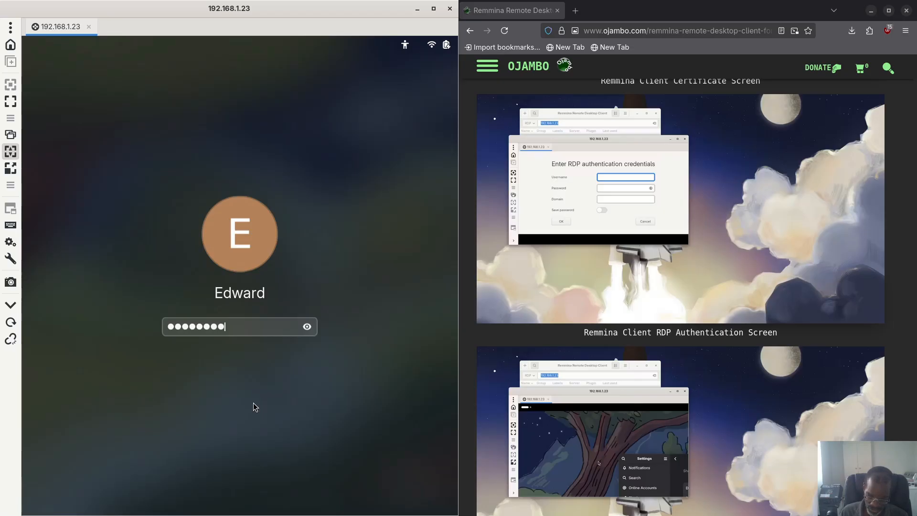
{"action": "key", "text": "Return"}
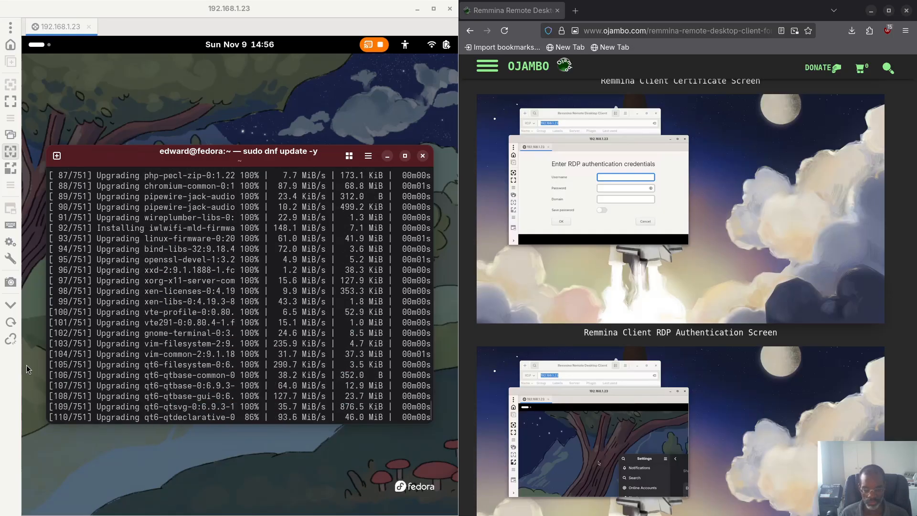
Step: Leave the window overview and snap the Fedora Docs upgrade guide window to the left half
{"action": "key", "text": "super"}
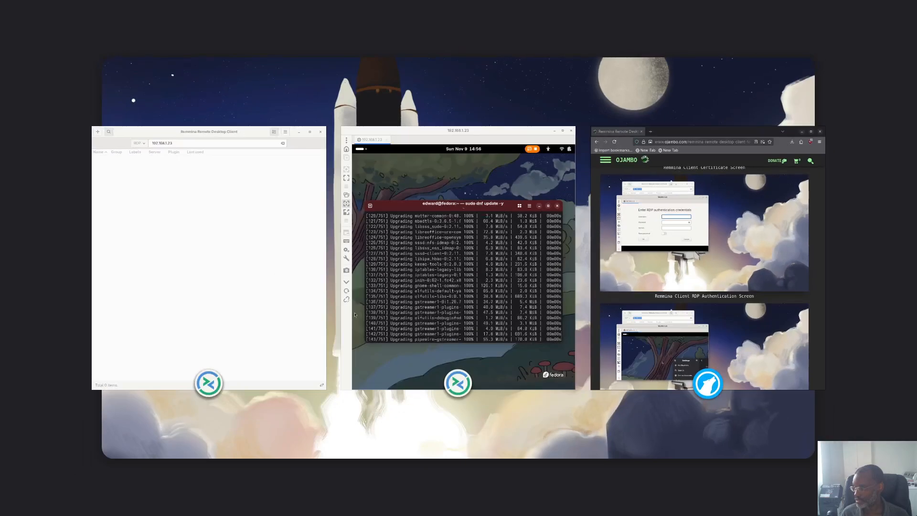
{"action": "left_click", "coordinate": [355, 315]}
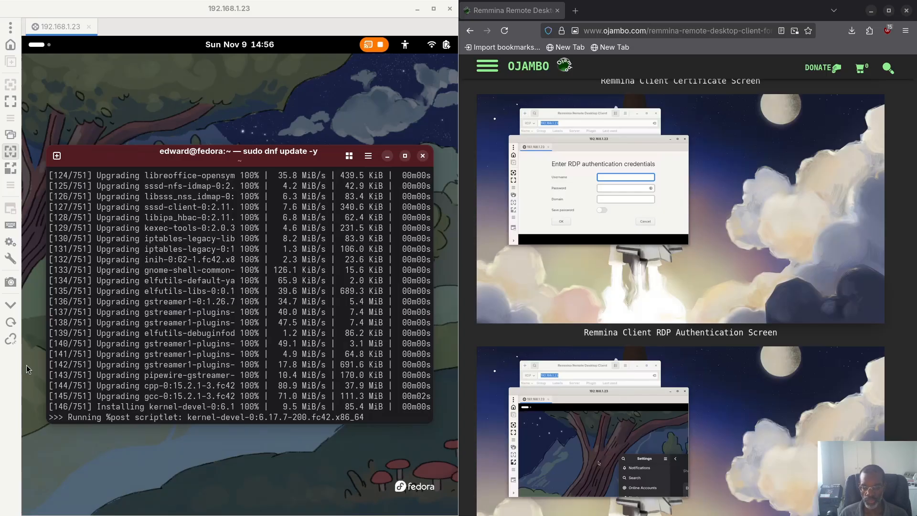
{"action": "left_click_drag", "start_coordinate": [0, 153], "coordinate": [22, 204]}
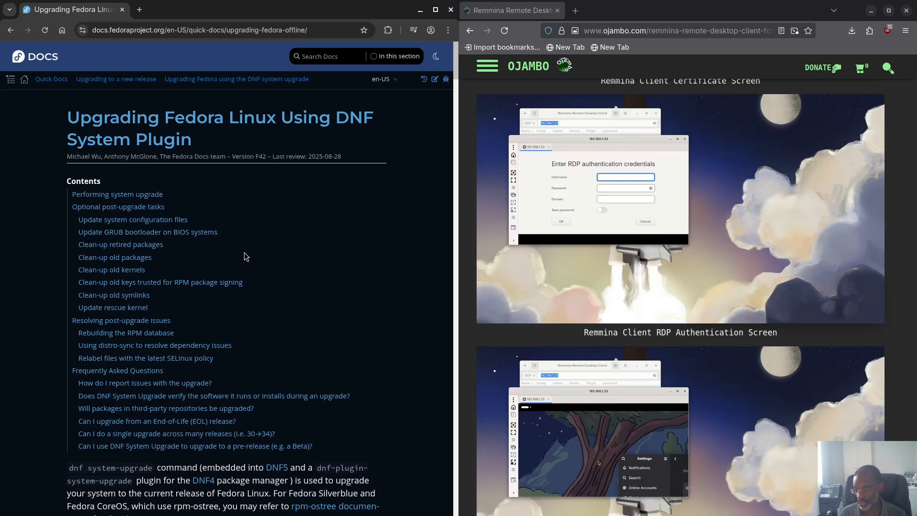
Step: Select 'sudo dnf upgrade --refresh', then the 'sudo dnf system-upgrade download --releasever=43' line
{"action": "scroll", "coordinate": [243, 258], "scroll_direction": "down", "scroll_amount": 7}
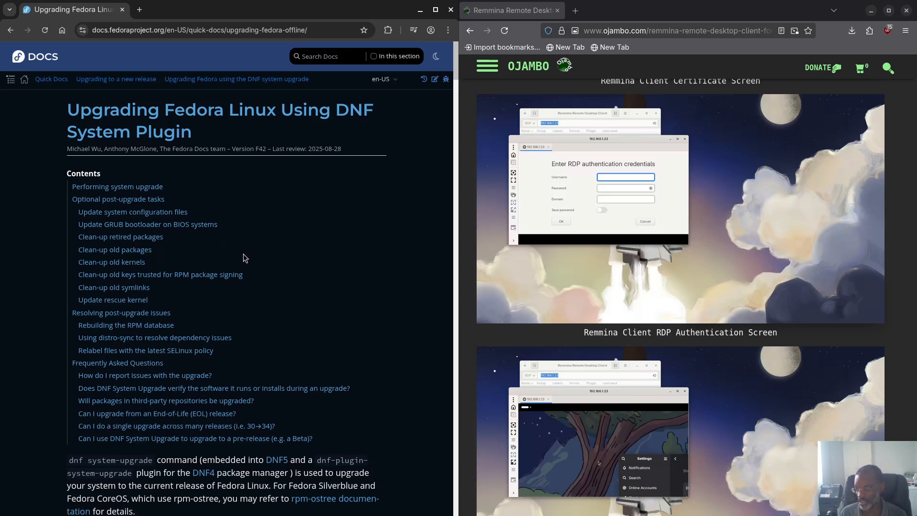
{"action": "scroll", "coordinate": [243, 258], "scroll_direction": "down", "scroll_amount": 2}
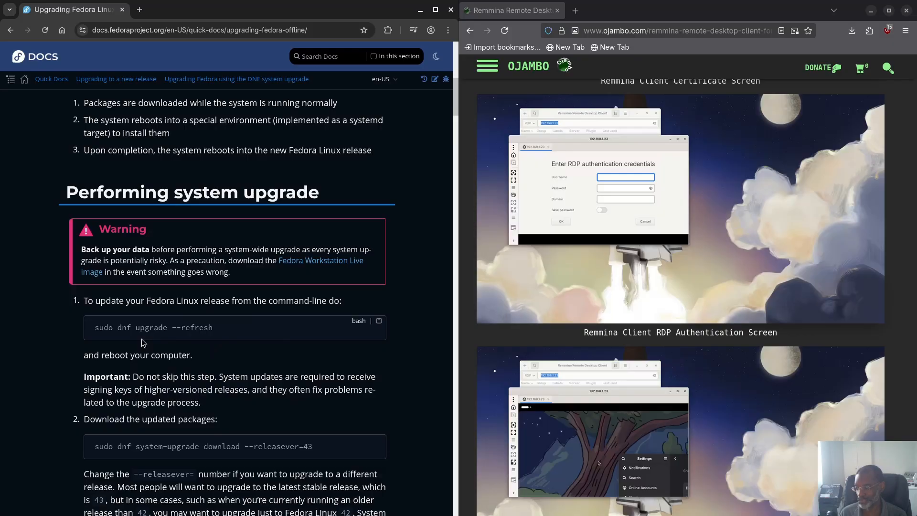
{"action": "scroll", "coordinate": [142, 339], "scroll_direction": "down", "scroll_amount": 1}
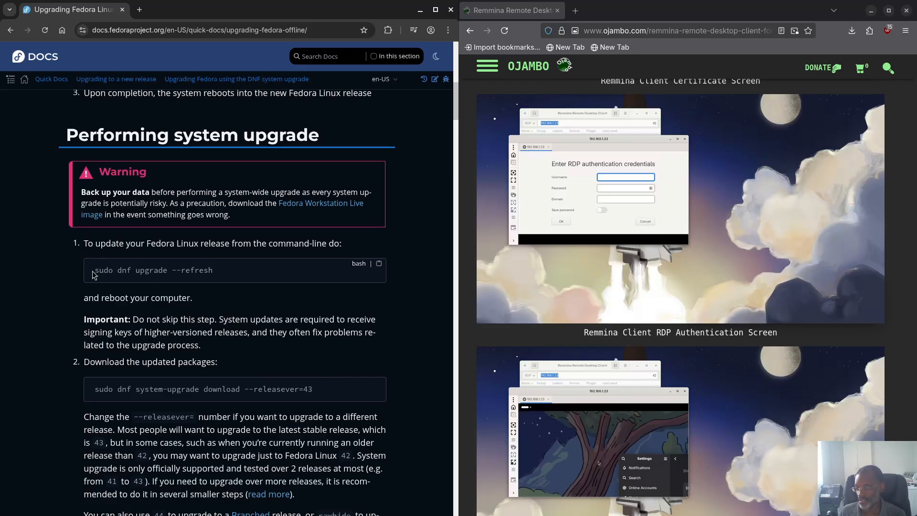
{"action": "left_click_drag", "start_coordinate": [94, 271], "coordinate": [219, 271]}
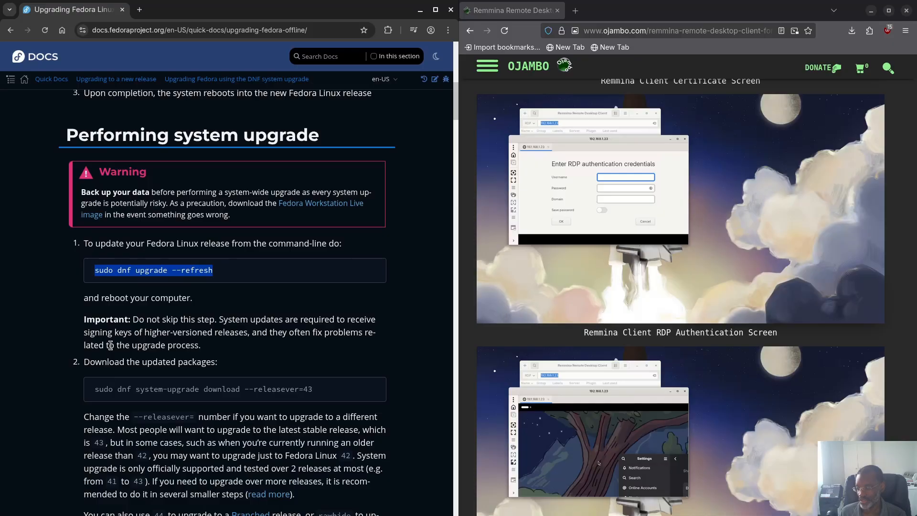
{"action": "triple_click", "coordinate": [95, 391]}
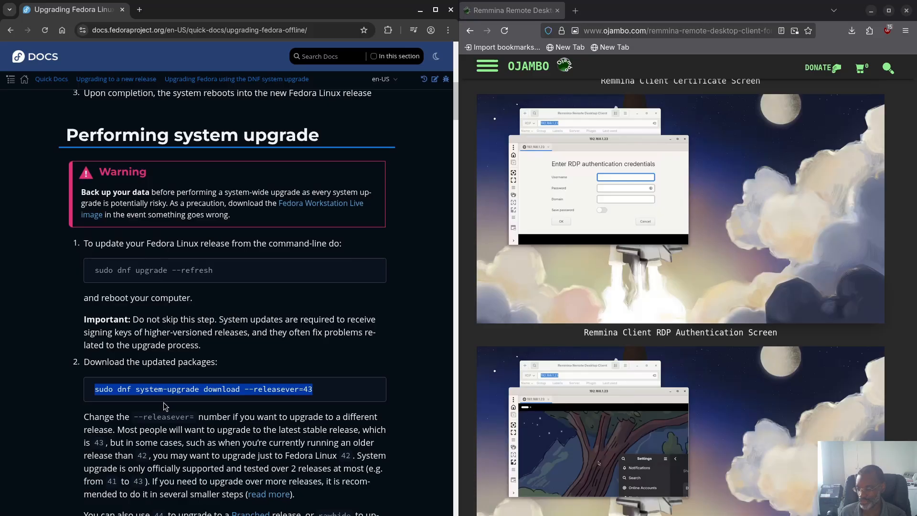
{"action": "scroll", "coordinate": [164, 405], "scroll_direction": "down", "scroll_amount": 2}
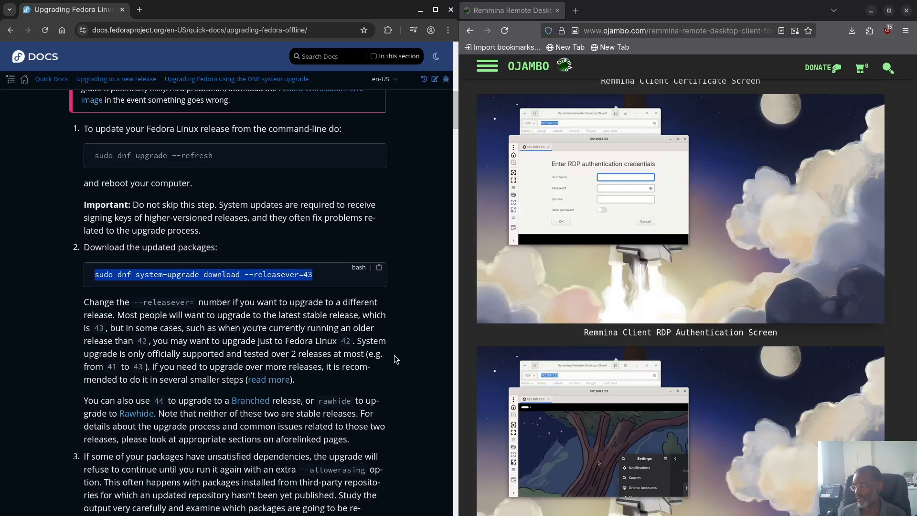
{"action": "left_click", "coordinate": [147, 369]}
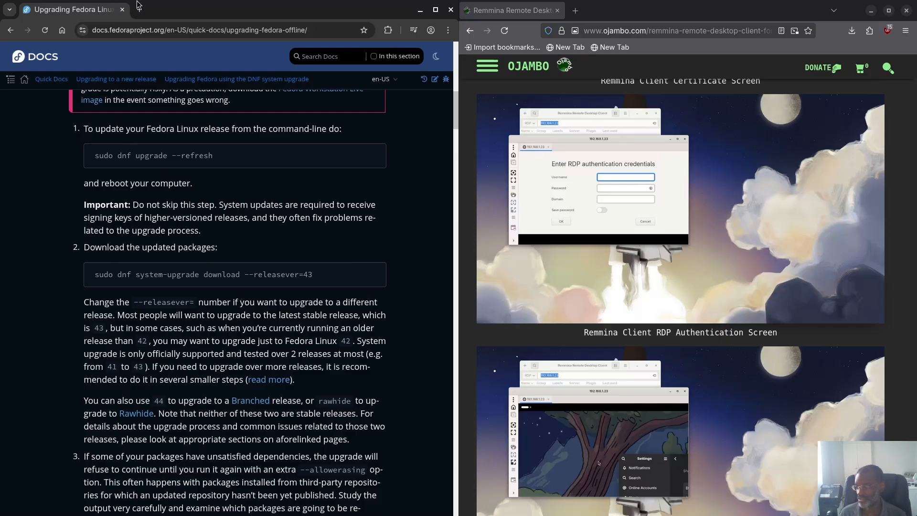
{"action": "left_click_drag", "start_coordinate": [173, 12], "coordinate": [188, 0]}
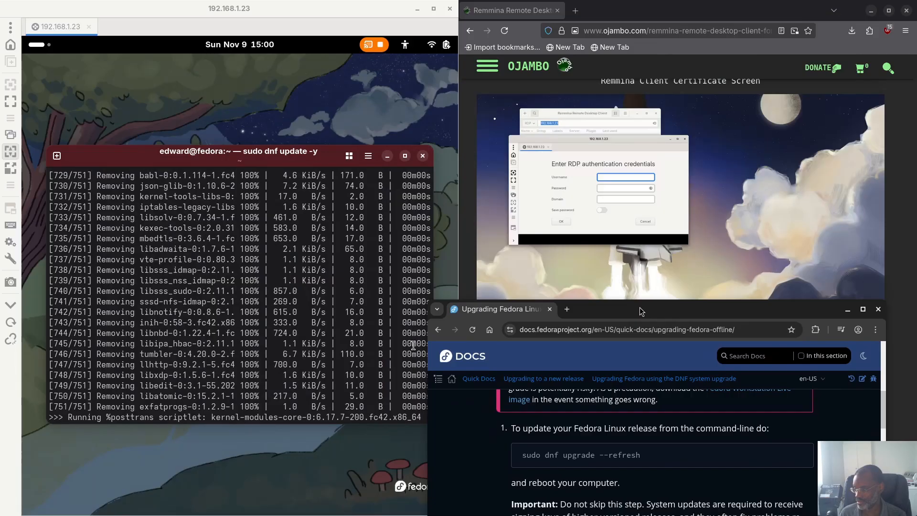
{"action": "left_click_drag", "start_coordinate": [639, 308], "coordinate": [220, 10]}
{"action": "scroll", "coordinate": [191, 287], "scroll_direction": "down", "scroll_amount": 2}
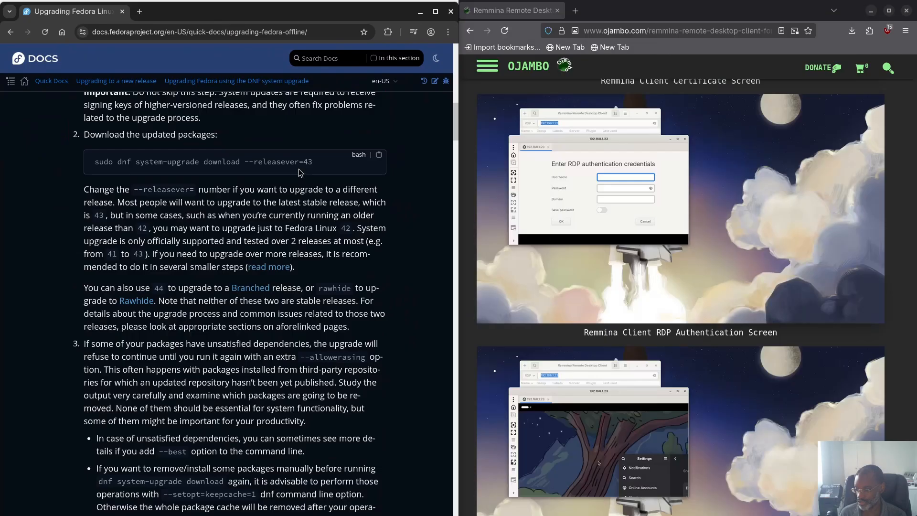
{"action": "scroll", "coordinate": [241, 312], "scroll_direction": "down", "scroll_amount": 4}
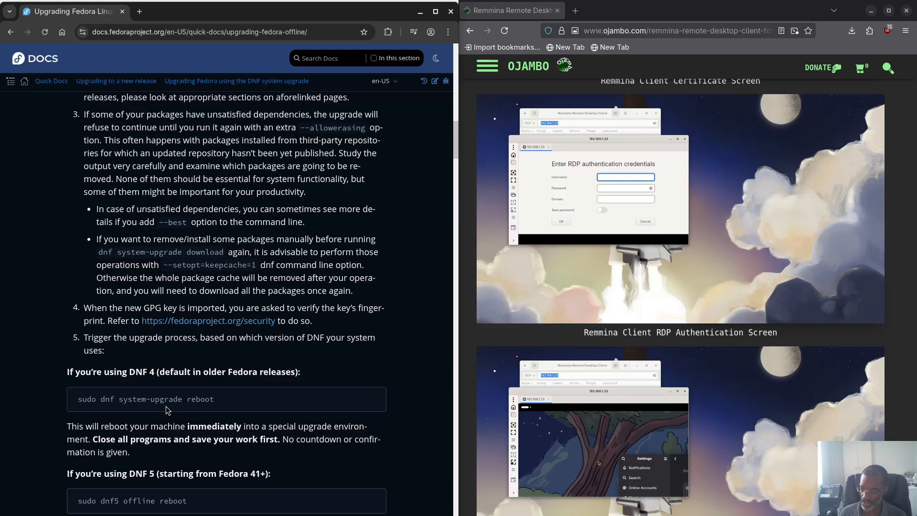
Step: Scroll down to the DNF 5 offline commands, then back up to guide steps 1 and 2
{"action": "scroll", "coordinate": [203, 421], "scroll_direction": "down", "scroll_amount": 2}
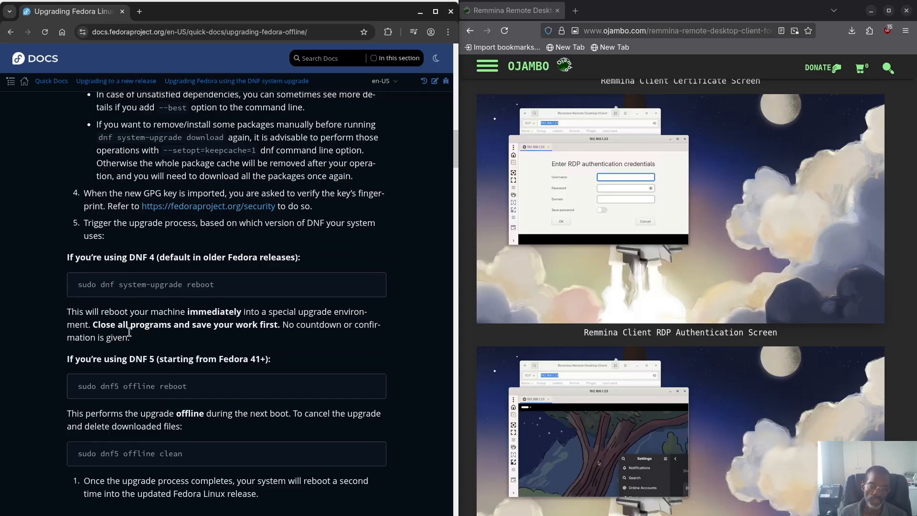
{"action": "scroll", "coordinate": [129, 332], "scroll_direction": "up", "scroll_amount": 5}
{"action": "scroll", "coordinate": [124, 304], "scroll_direction": "up", "scroll_amount": 3}
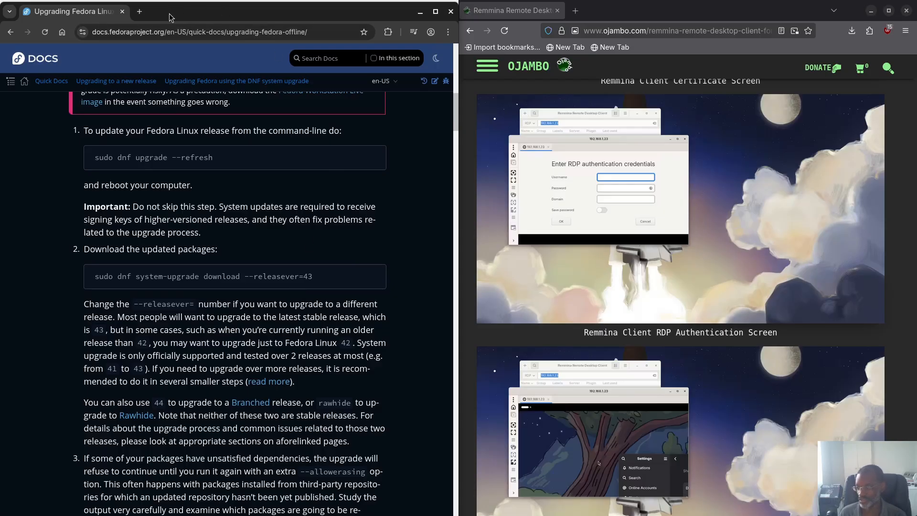
Step: Pull the upgrade guide window out of its left tile and snap it to the right half
{"action": "left_click_drag", "start_coordinate": [172, 12], "coordinate": [916, 127]}
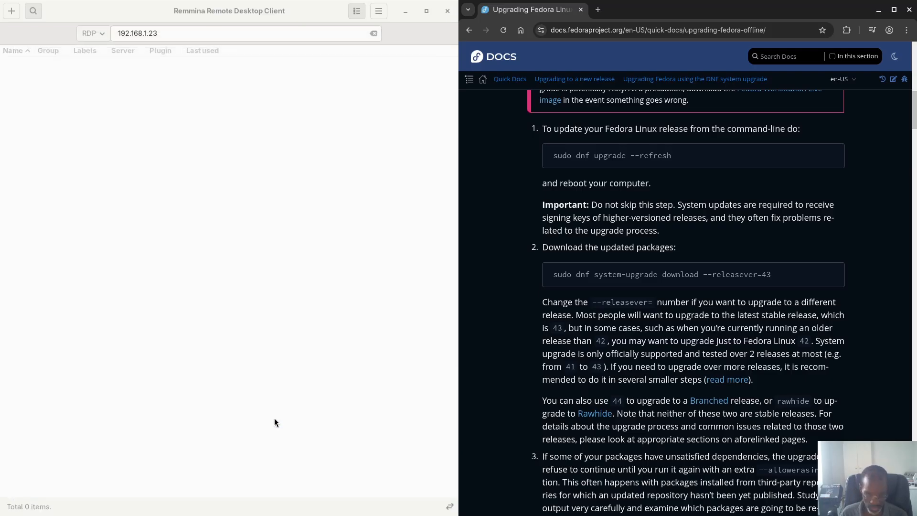
Step: Bring the Remmina client window to the front from the Activities overview
{"action": "key", "text": "super"}
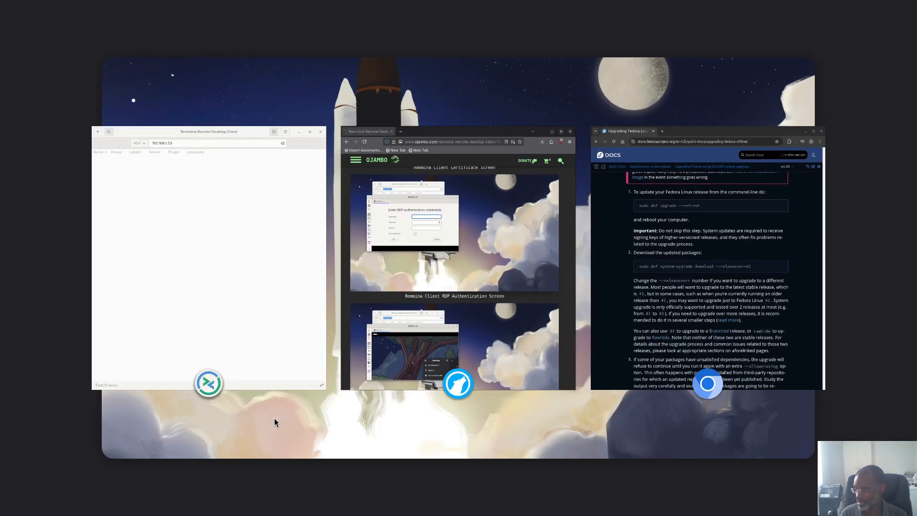
{"action": "key", "text": "super"}
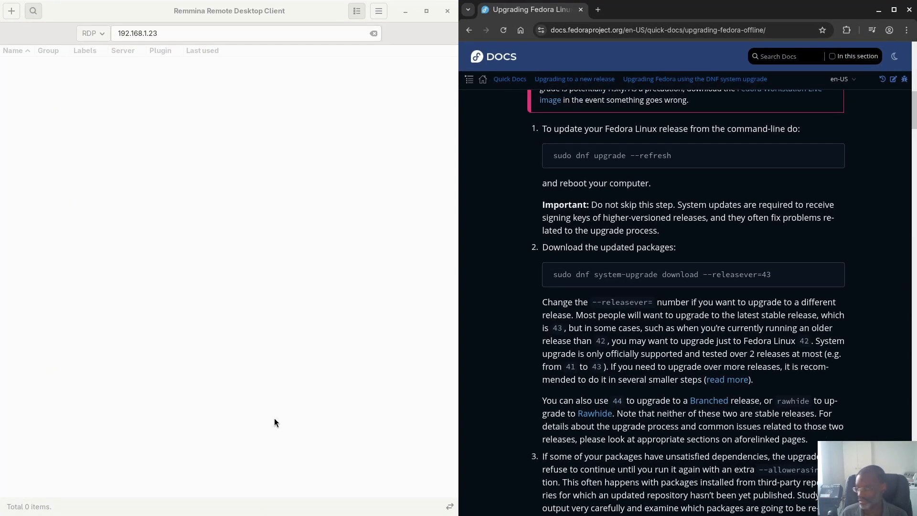
{"action": "key", "text": "super"}
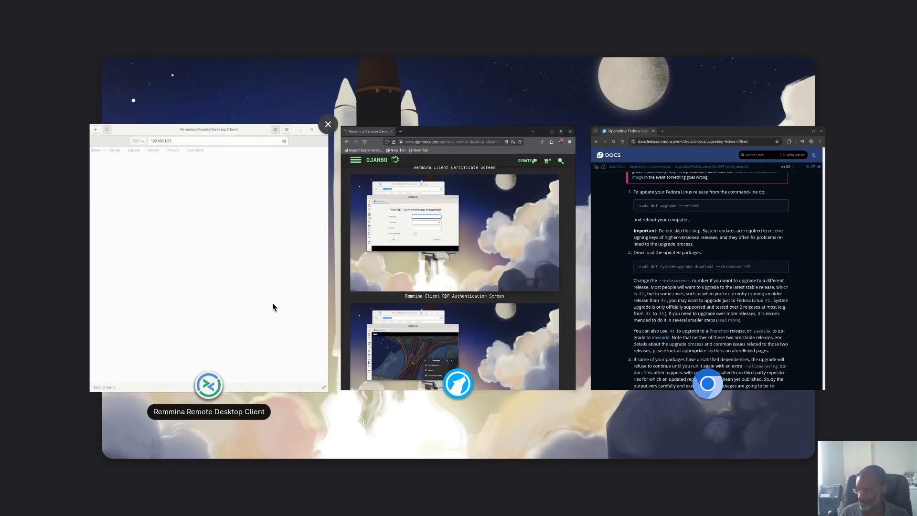
{"action": "left_click", "coordinate": [259, 274]}
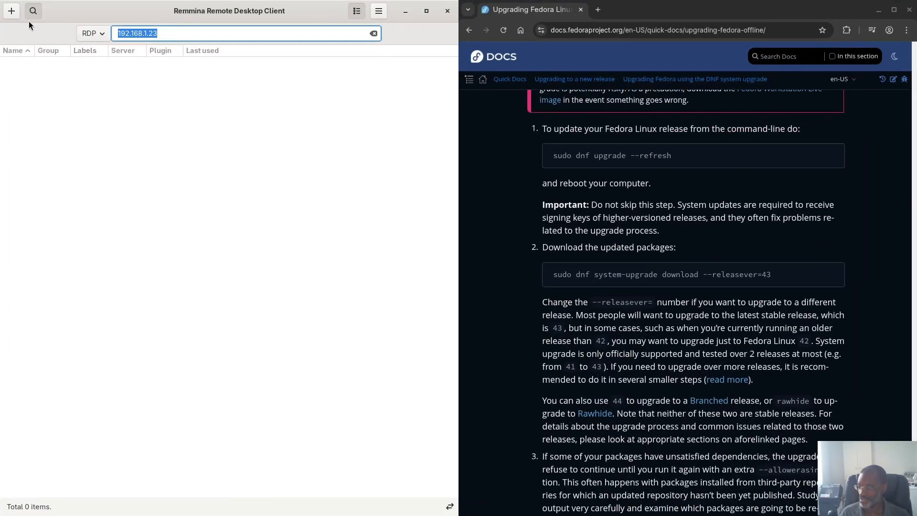
Step: Connect to 192.168.1.23 over RDP, entering the RDP username and password
{"action": "left_click", "coordinate": [179, 35]}
{"action": "key", "text": "Return"}
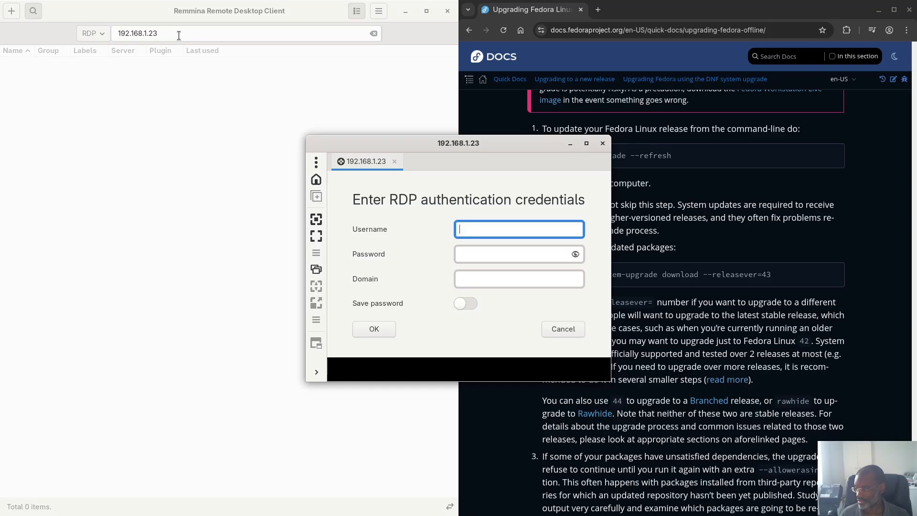
{"action": "left_click_drag", "start_coordinate": [460, 164], "coordinate": [221, 143]}
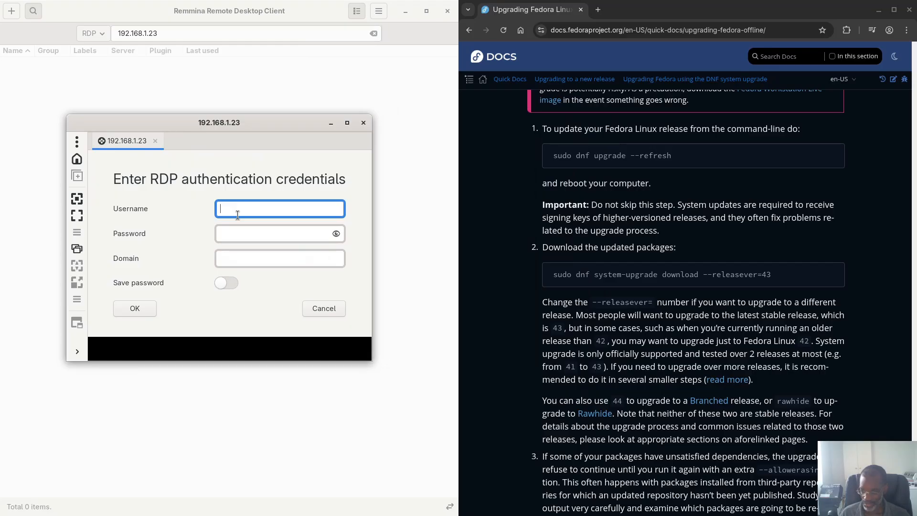
{"action": "type", "text": "edward"}
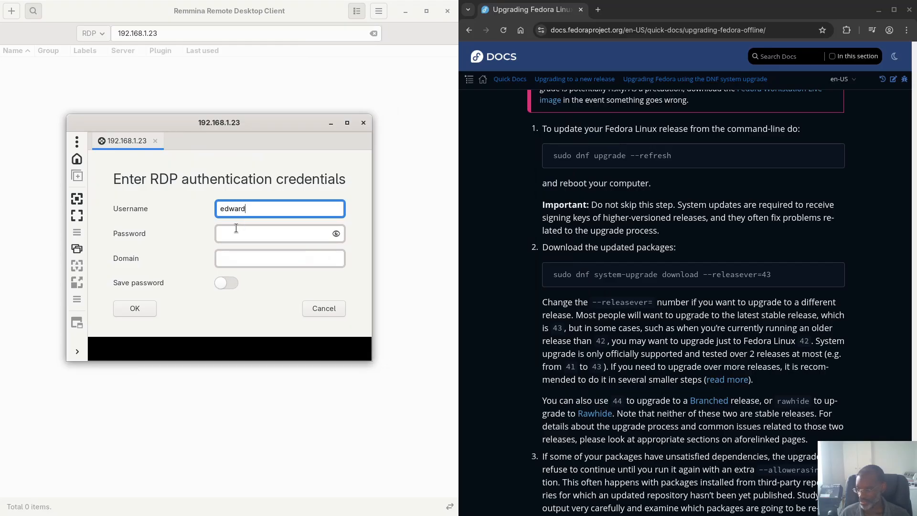
{"action": "left_click", "coordinate": [236, 228]}
{"action": "type", "text": "****"}
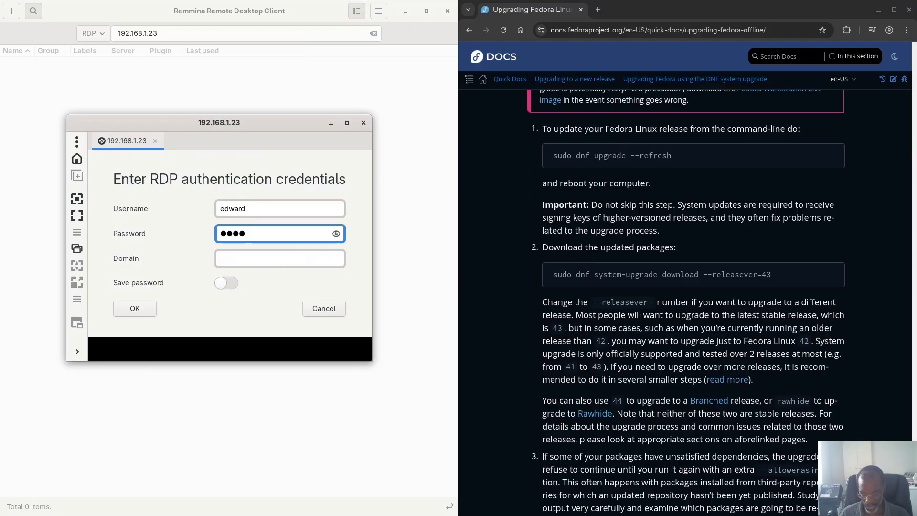
{"action": "type", "text": "****"}
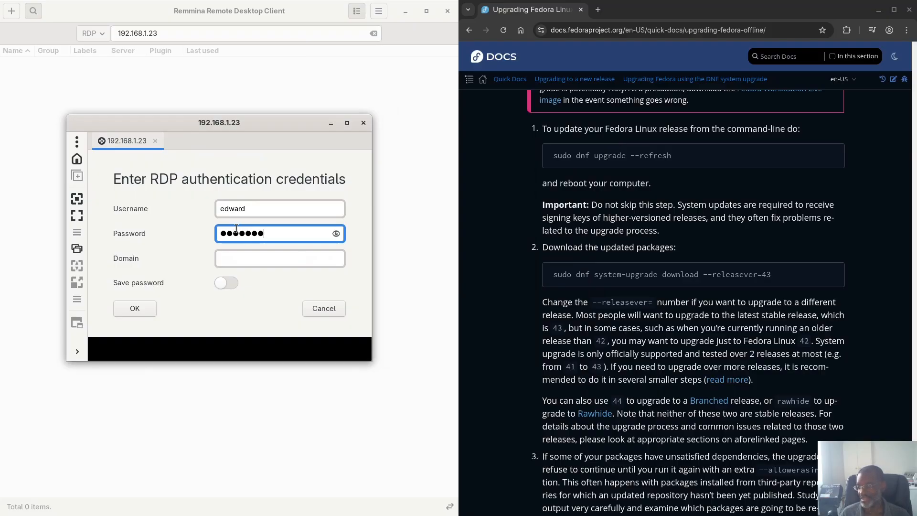
{"action": "type", "text": "**"}
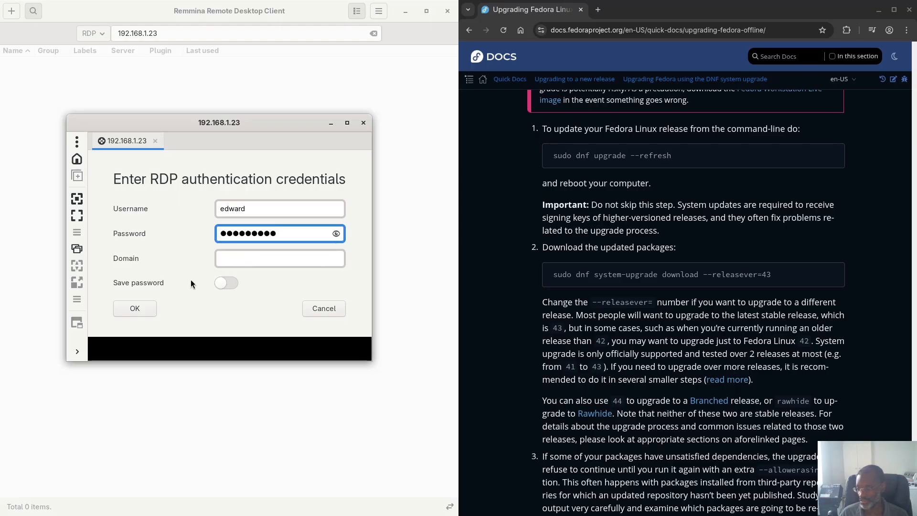
{"action": "left_click", "coordinate": [133, 308]}
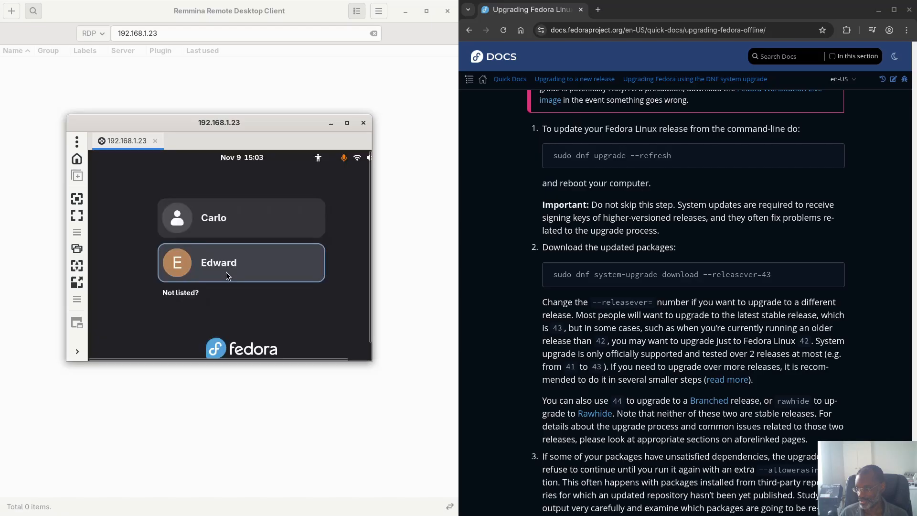
Step: Choose the user at the remote Fedora login screen and sign in with the password
{"action": "left_click", "coordinate": [225, 264]}
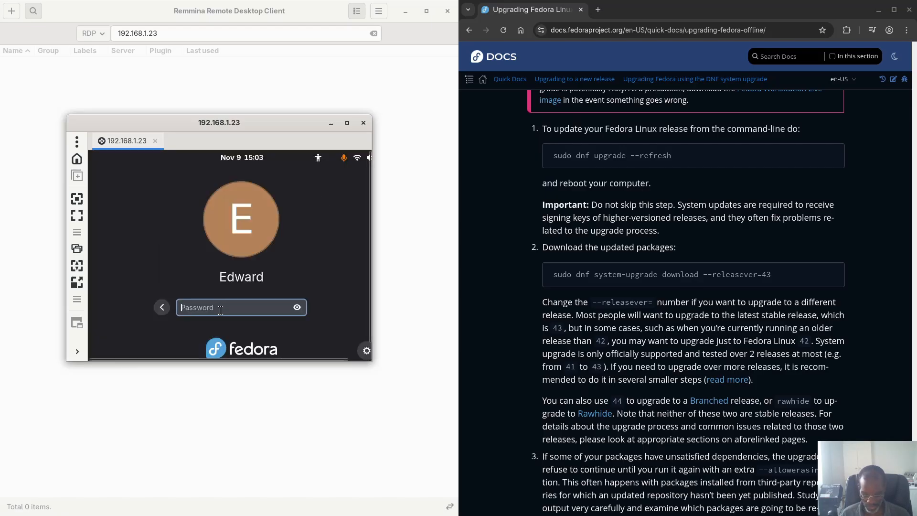
{"action": "type", "text": "●●●●●●●●●"}
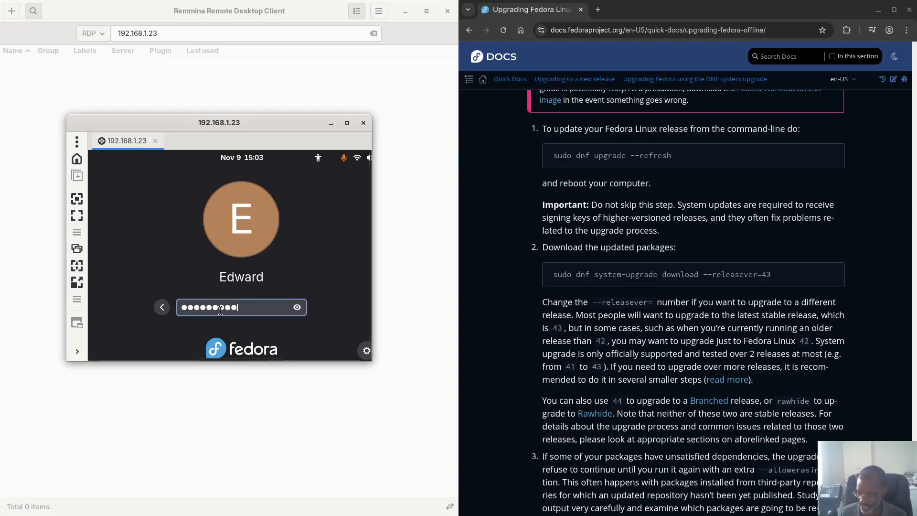
{"action": "key", "text": "Return"}
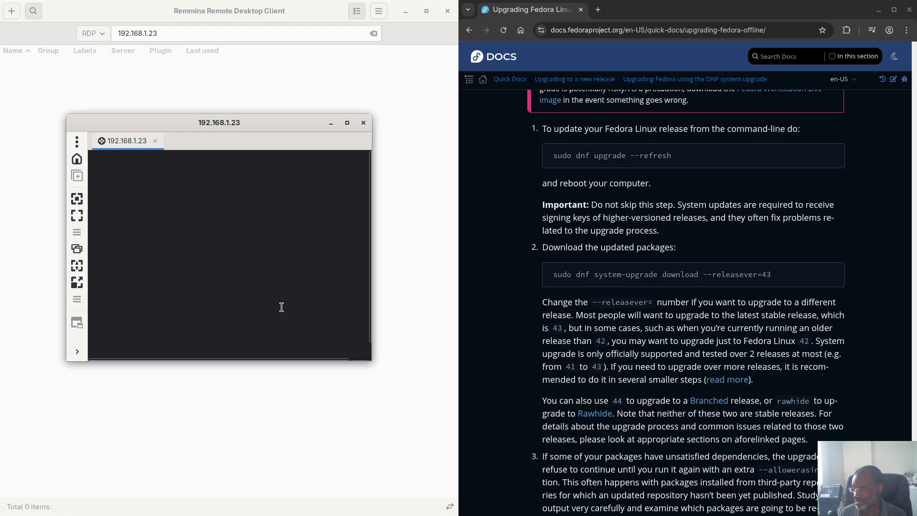
Step: Move and enlarge the 192.168.1.23 session window, then close the Blueman Applet crash notice
{"action": "left_click_drag", "start_coordinate": [230, 120], "coordinate": [178, 72]}
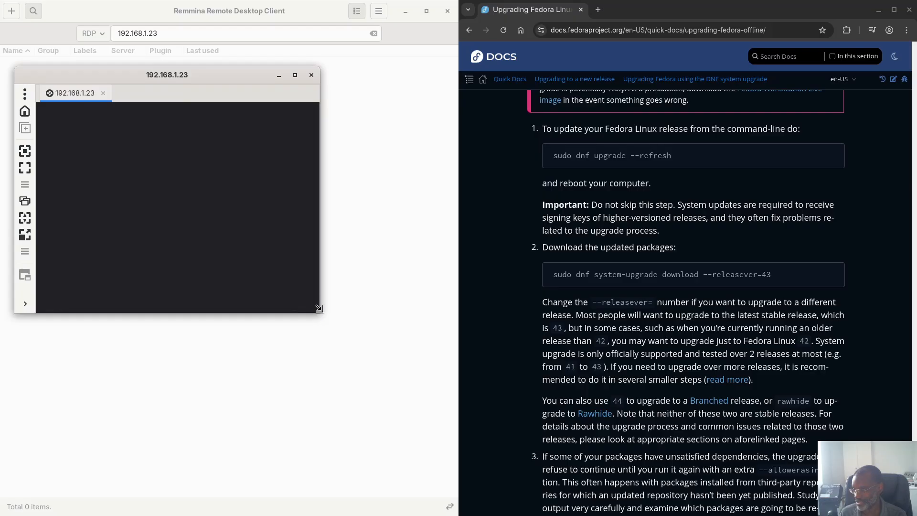
{"action": "left_click_drag", "start_coordinate": [318, 307], "coordinate": [451, 437]}
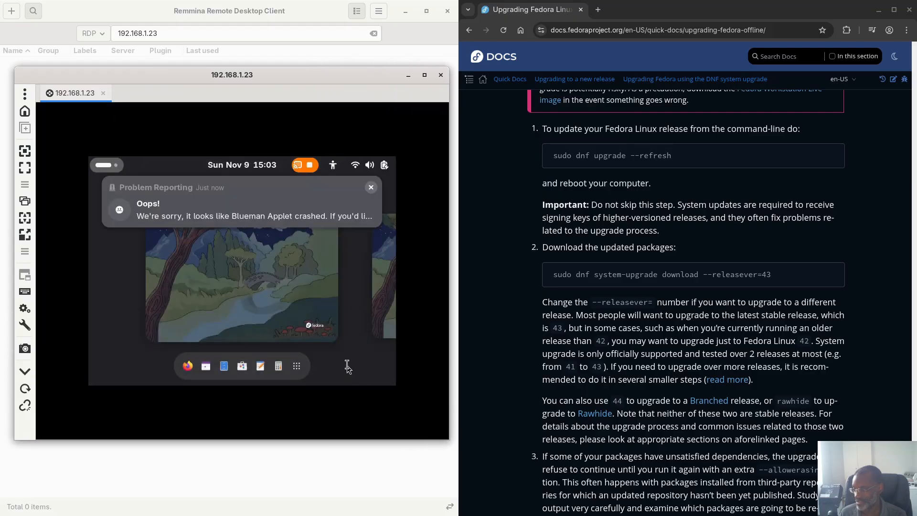
{"action": "mouse_move", "coordinate": [256, 217]}
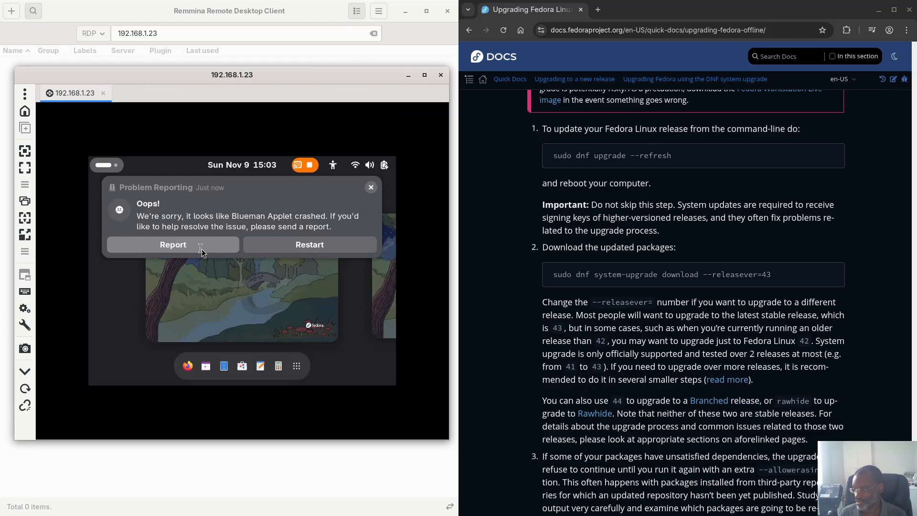
{"action": "left_click", "coordinate": [371, 187]}
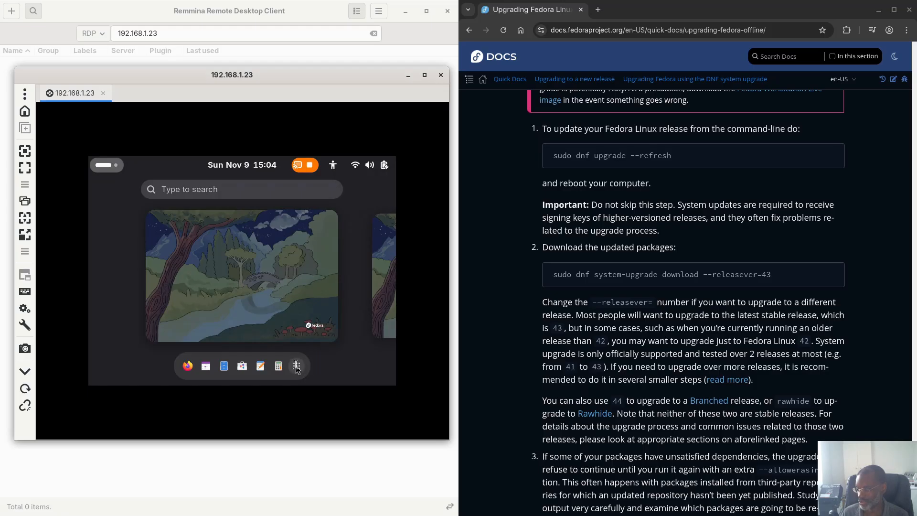
Step: Turn on dynamic resolution and launch the second Terminal result for 'ter' on the remote desktop
{"action": "left_click", "coordinate": [25, 217]}
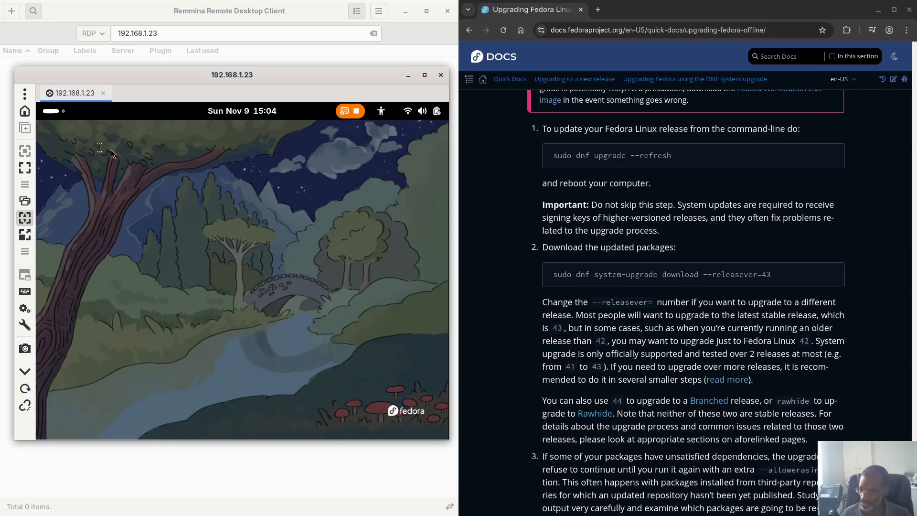
{"action": "left_click", "coordinate": [48, 114]}
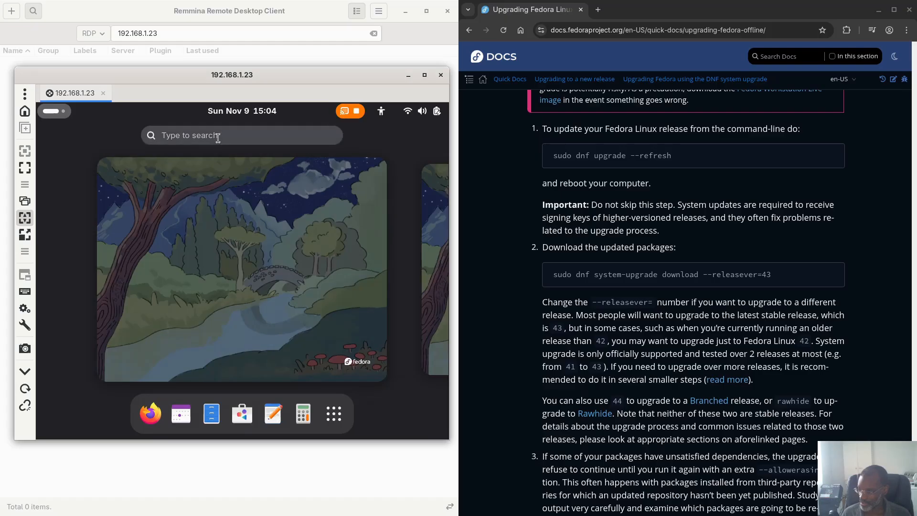
{"action": "type", "text": "ter"}
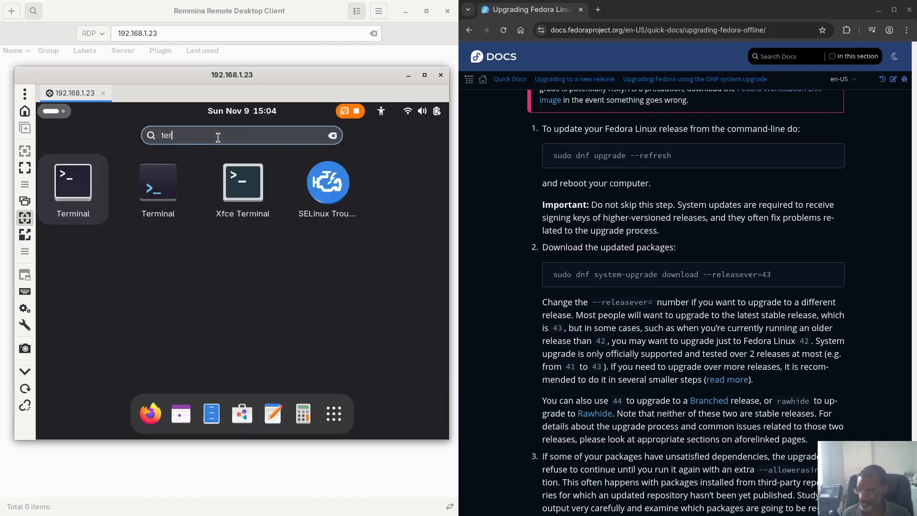
{"action": "key", "text": "Right"}
{"action": "key", "text": "Return"}
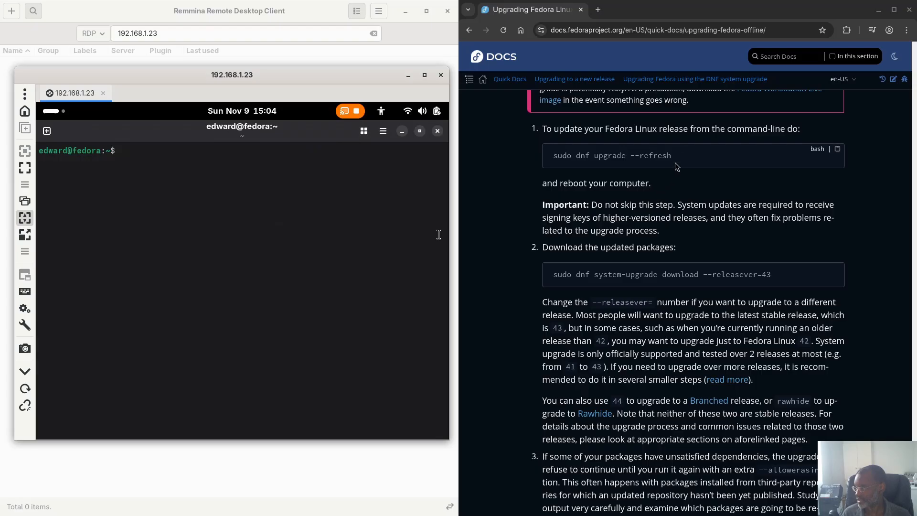
Step: Copy 'sudo dnf system-upgrade download --releasever=43' from the docs, paste it into the remote terminal and run it
{"action": "scroll", "coordinate": [667, 161], "scroll_direction": "up", "scroll_amount": 5}
{"action": "scroll", "coordinate": [668, 162], "scroll_direction": "up", "scroll_amount": 7}
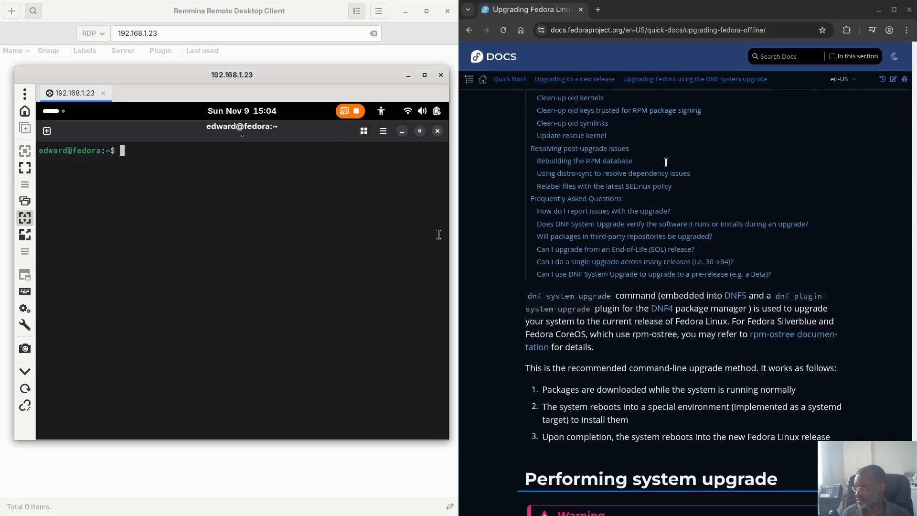
{"action": "scroll", "coordinate": [670, 166], "scroll_direction": "down", "scroll_amount": 5}
{"action": "scroll", "coordinate": [669, 167], "scroll_direction": "down", "scroll_amount": 5}
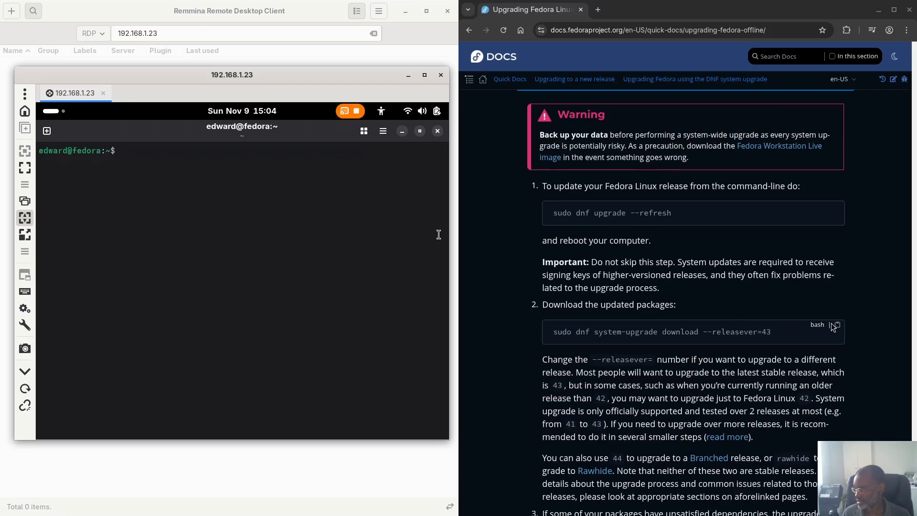
{"action": "left_click", "coordinate": [836, 324]}
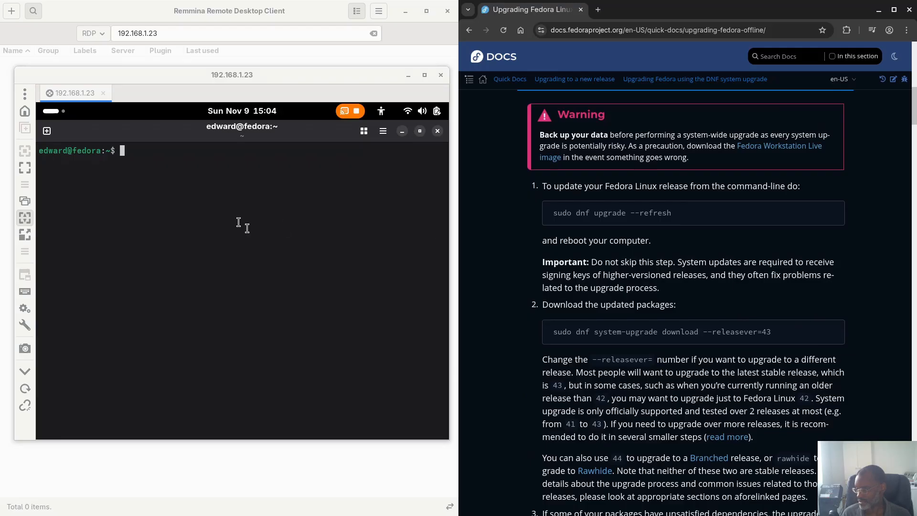
{"action": "right_click", "coordinate": [138, 210]}
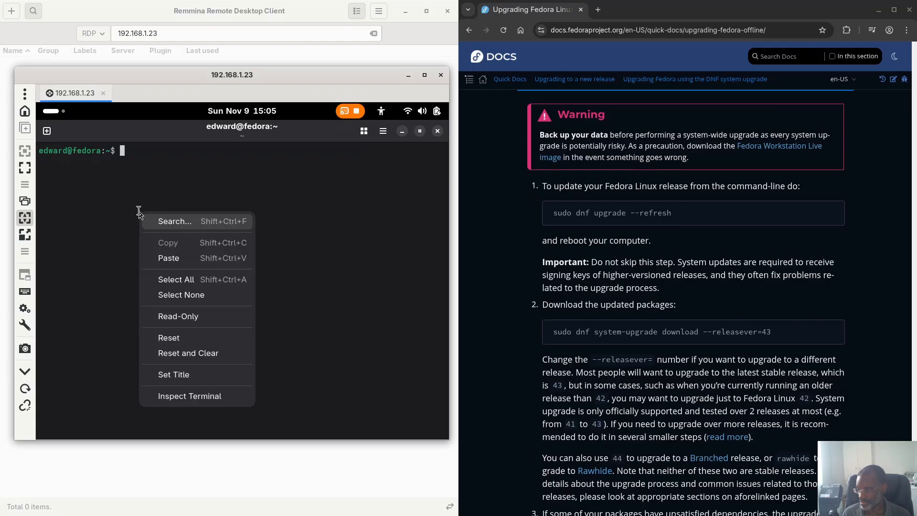
{"action": "left_click", "coordinate": [180, 257]}
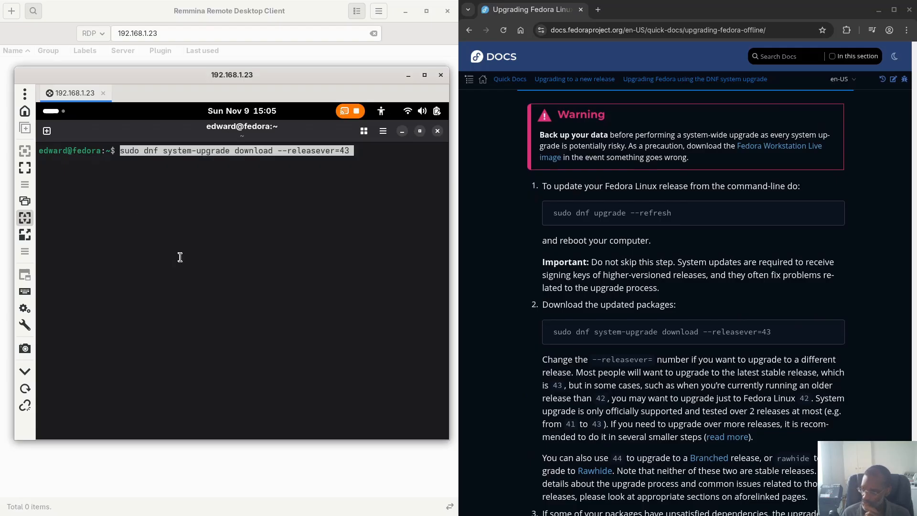
{"action": "key", "text": "Return"}
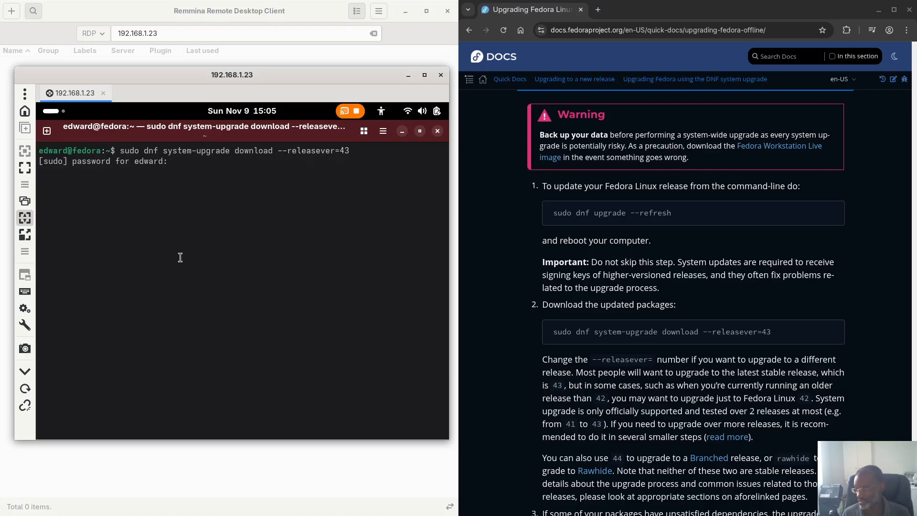
Step: Submit the sudo password and answer y to confirm the Fedora 43 upgrade: 2625 packages, 4 GiB
{"action": "key", "text": "Return"}
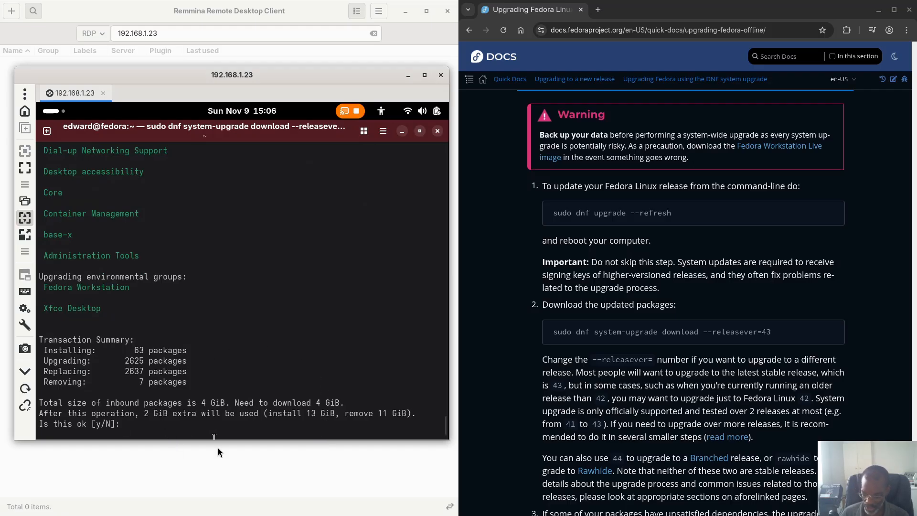
{"action": "type", "text": "y"}
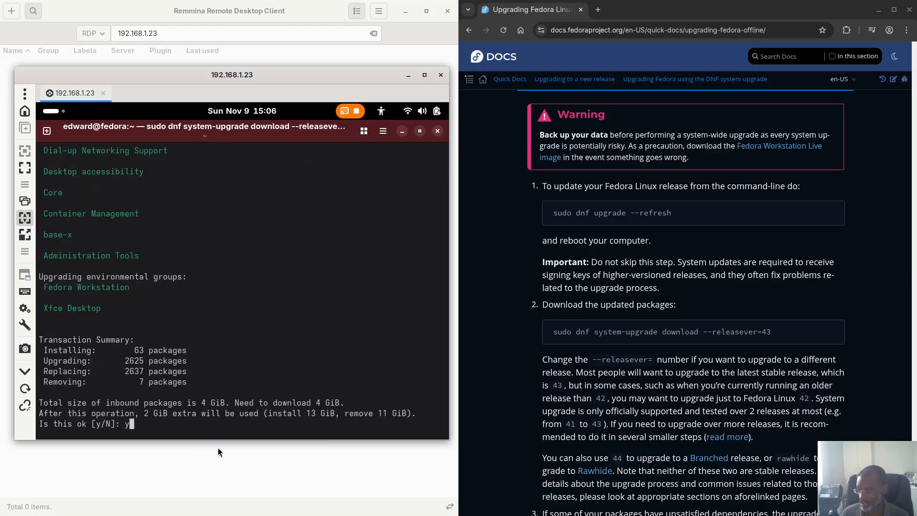
{"action": "key", "text": "Return"}
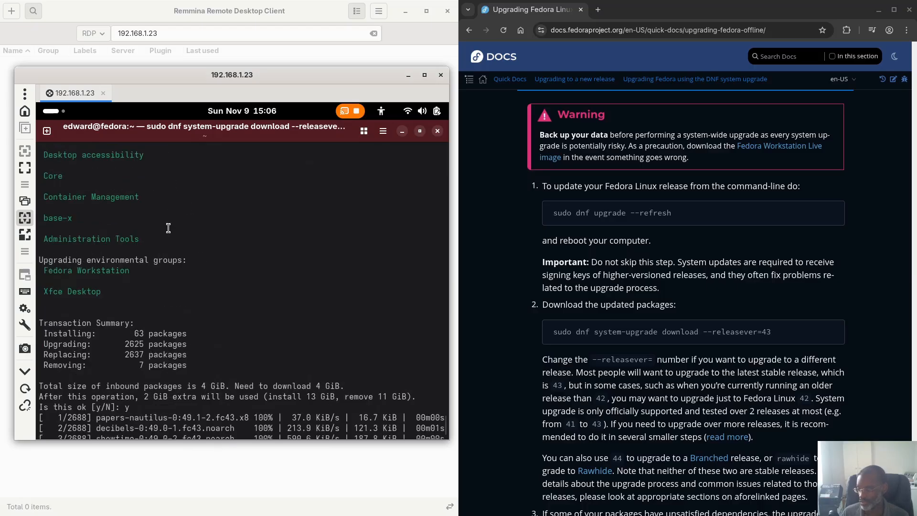
Step: Scroll the remote terminal up through the dnf transaction's install, upgrade and replace package lists
{"action": "scroll", "coordinate": [168, 228], "scroll_direction": "up", "scroll_amount": 15}
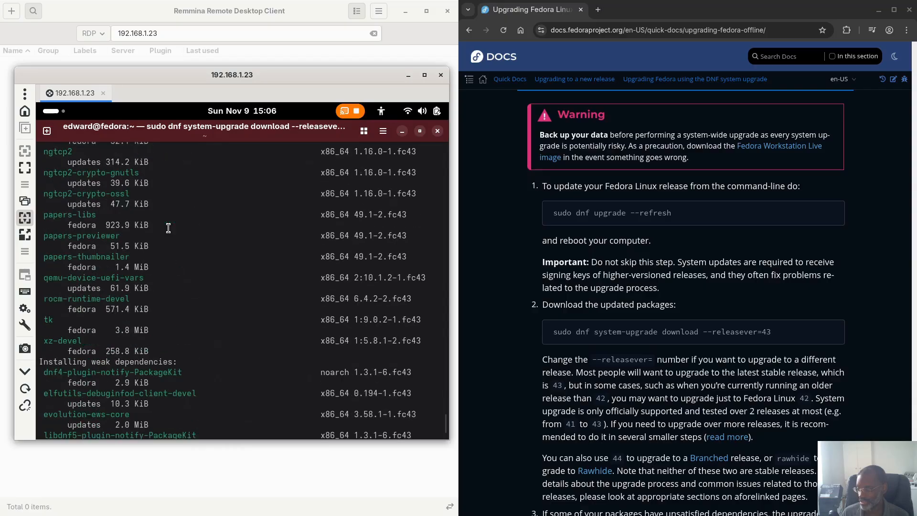
{"action": "scroll", "coordinate": [168, 228], "scroll_direction": "up", "scroll_amount": 20}
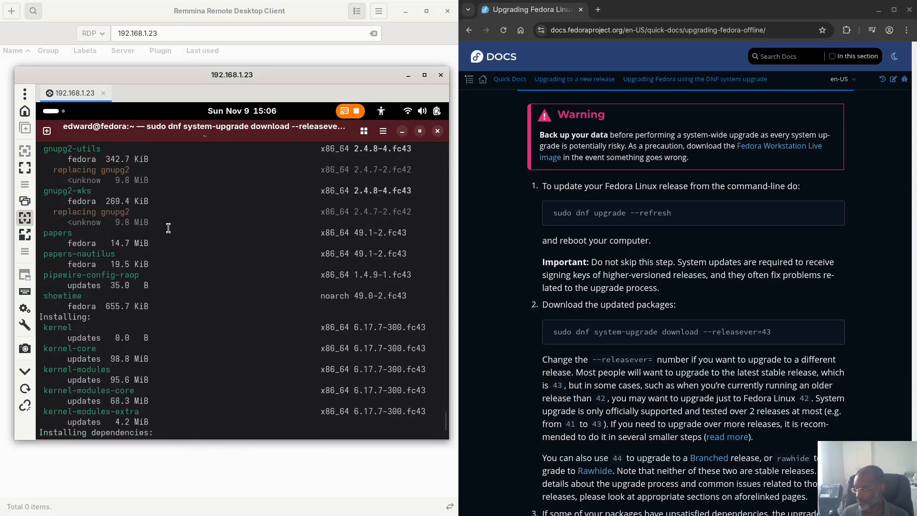
{"action": "scroll", "coordinate": [168, 228], "scroll_direction": "up", "scroll_amount": 9}
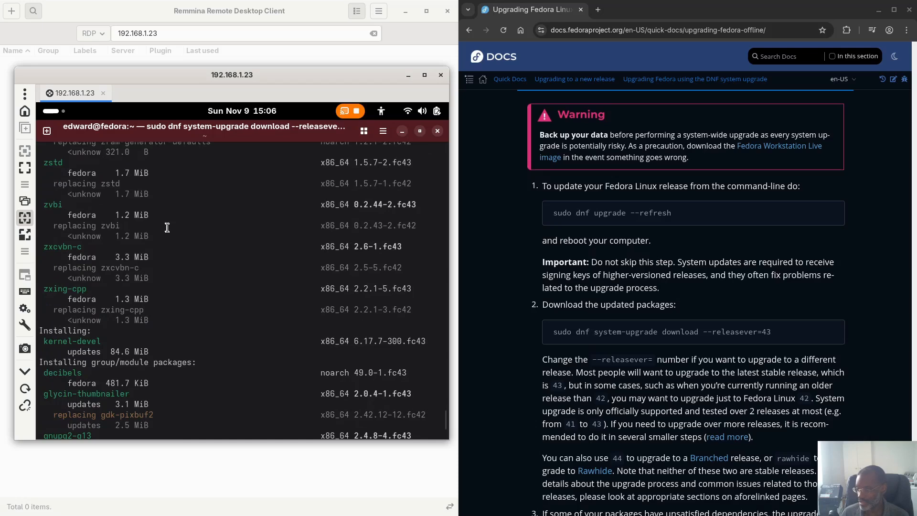
{"action": "scroll", "coordinate": [167, 228], "scroll_direction": "up", "scroll_amount": 6}
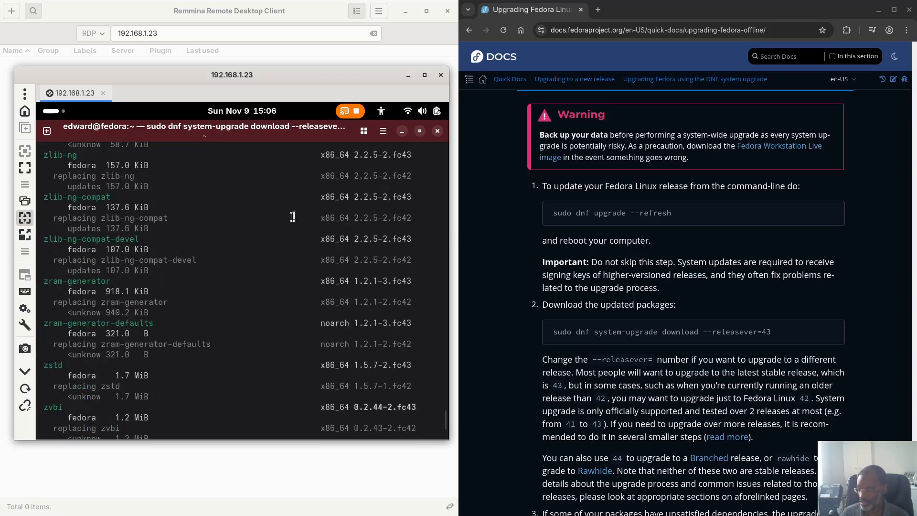
{"action": "scroll", "coordinate": [270, 222], "scroll_direction": "up", "scroll_amount": 8}
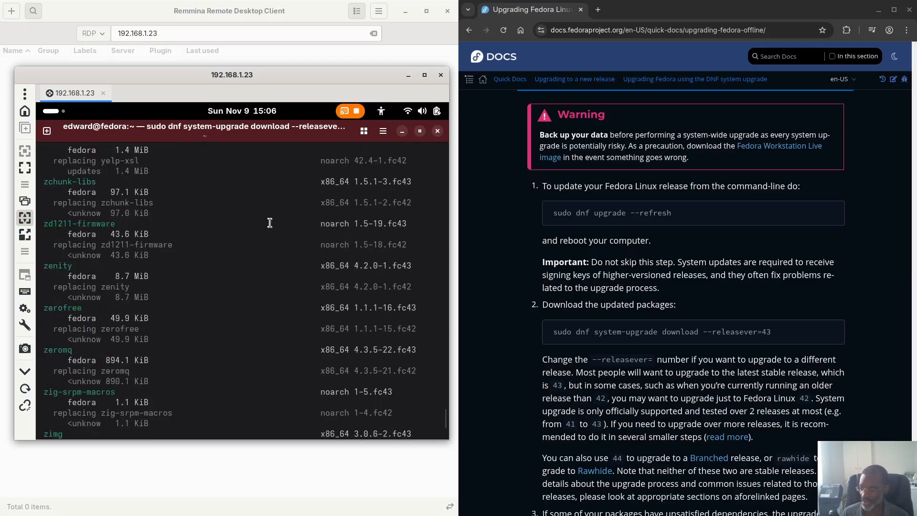
{"action": "scroll", "coordinate": [270, 222], "scroll_direction": "up", "scroll_amount": 10}
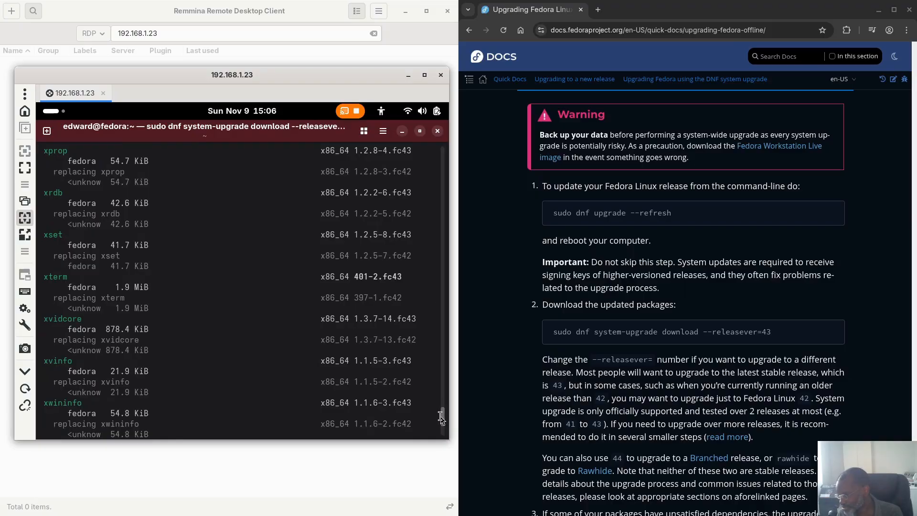
{"action": "left_click_drag", "start_coordinate": [445, 415], "coordinate": [448, 164]}
Step: Return the terminal to the bottom to watch the download at 144 of 2688 packages
{"action": "left_click_drag", "start_coordinate": [445, 354], "coordinate": [449, 480]}
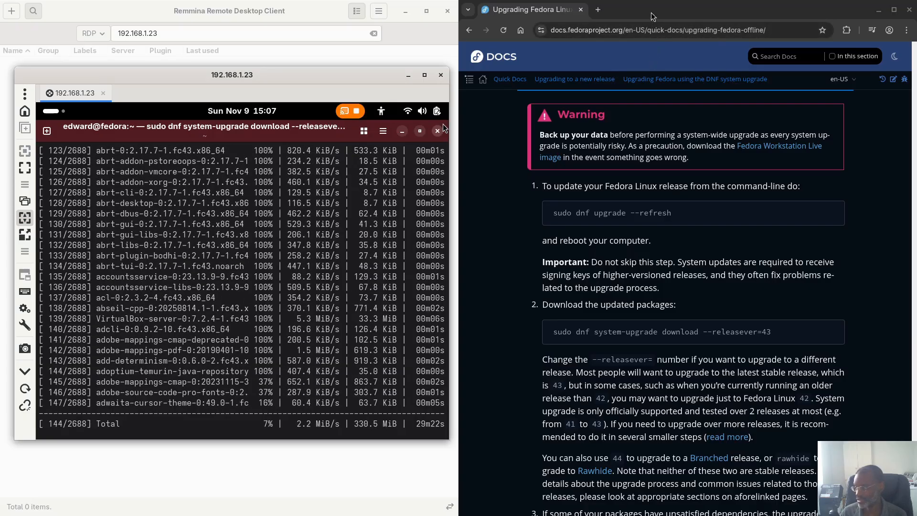
Step: Close the Fedora Docs upgrade guide window and scroll the Ojambo article down to Additional Resources
{"action": "left_click_drag", "start_coordinate": [652, 12], "coordinate": [577, 85]}
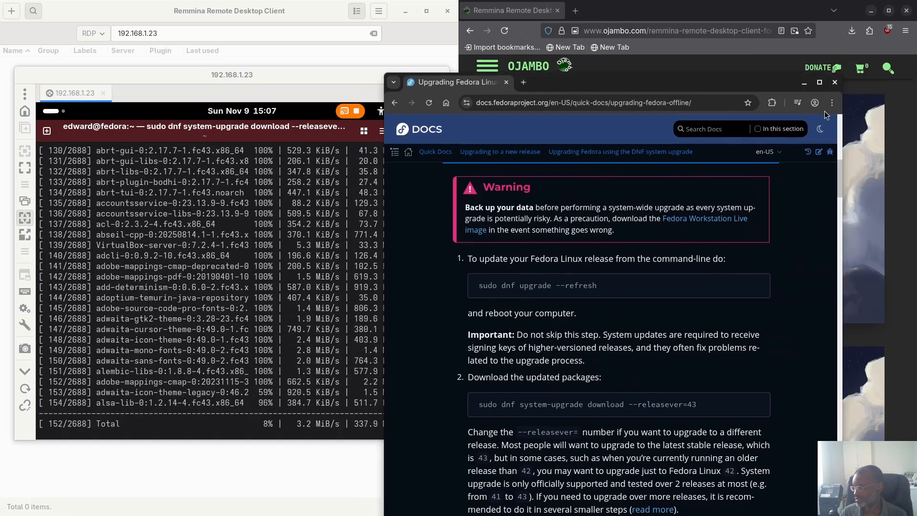
{"action": "left_click", "coordinate": [834, 83]}
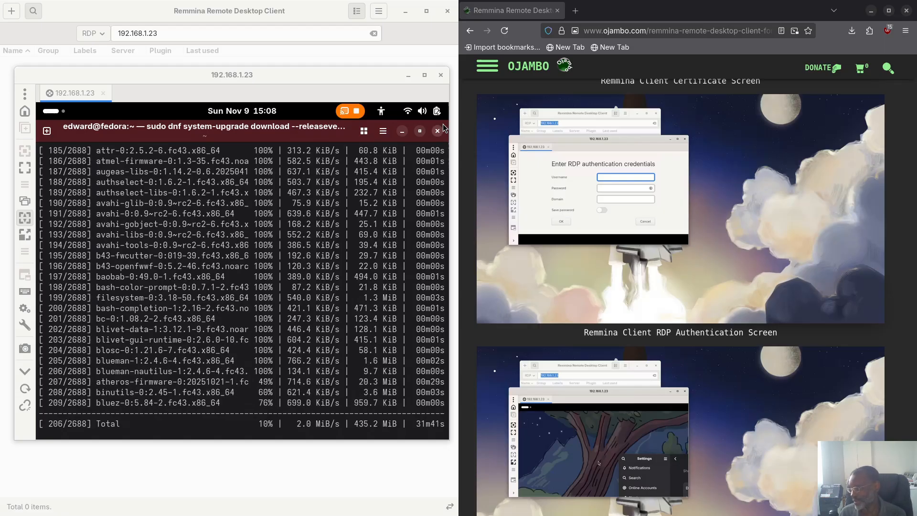
{"action": "scroll", "coordinate": [627, 258], "scroll_direction": "down", "scroll_amount": 5}
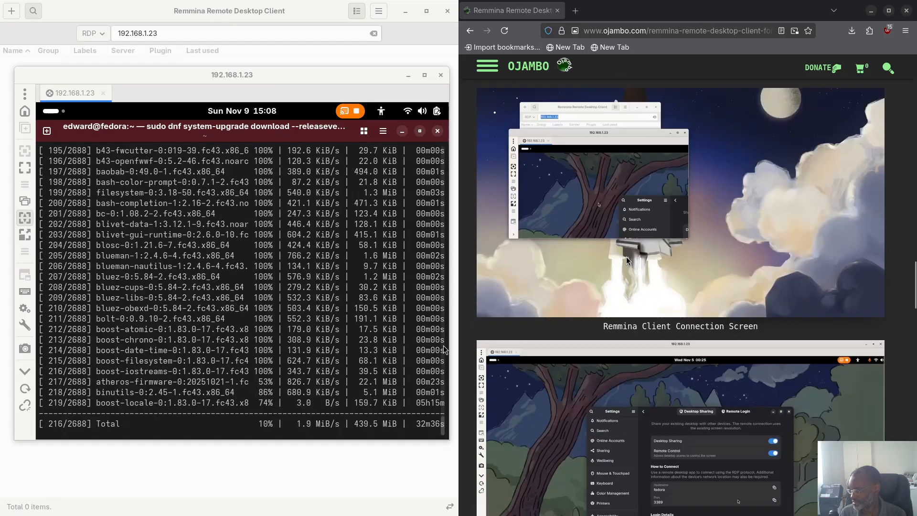
{"action": "scroll", "coordinate": [626, 259], "scroll_direction": "down", "scroll_amount": 15}
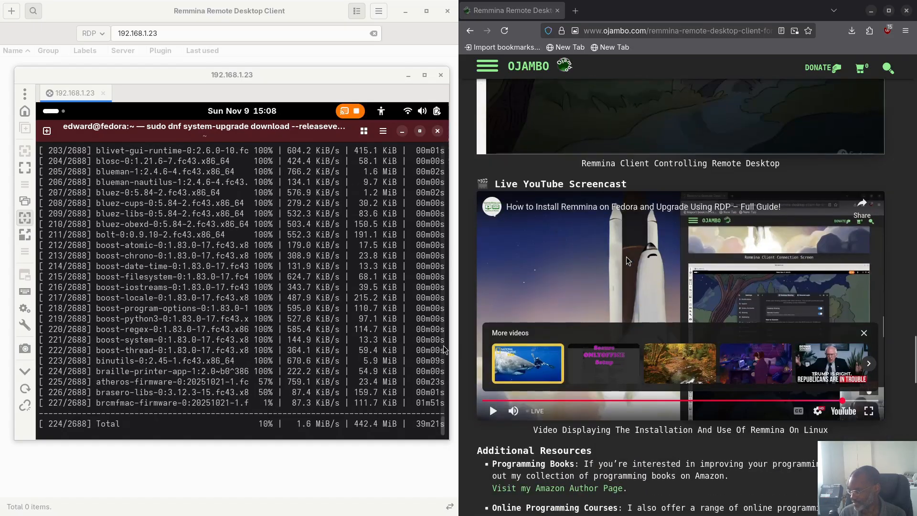
{"action": "scroll", "coordinate": [626, 257], "scroll_direction": "down", "scroll_amount": 5}
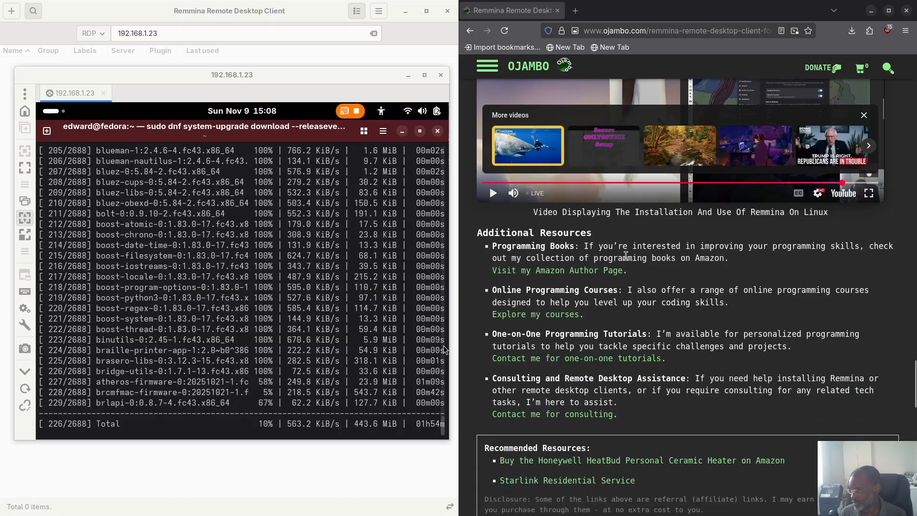
{"action": "scroll", "coordinate": [626, 256], "scroll_direction": "down", "scroll_amount": 2}
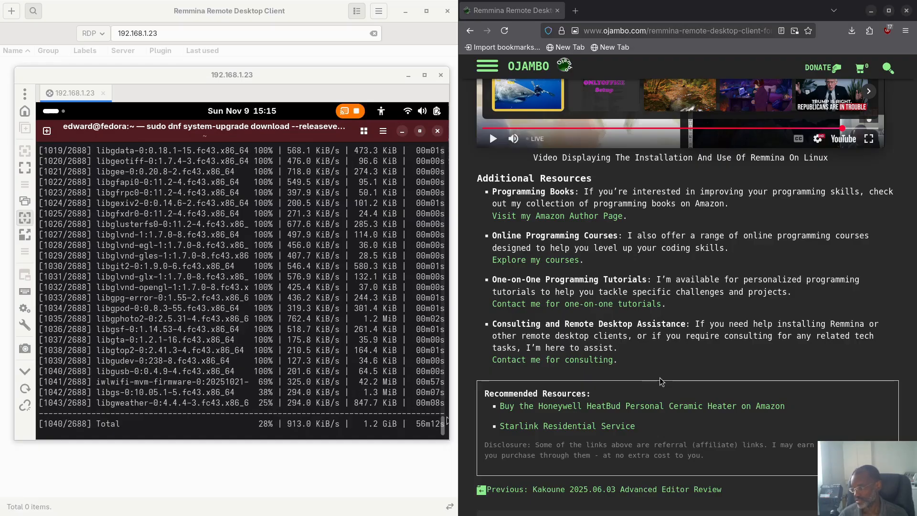
Step: Scroll the Ojambo article past About Edward and the comment form to the footer links
{"action": "scroll", "coordinate": [621, 338], "scroll_direction": "down", "scroll_amount": 5}
{"action": "scroll", "coordinate": [621, 337], "scroll_direction": "down", "scroll_amount": 2}
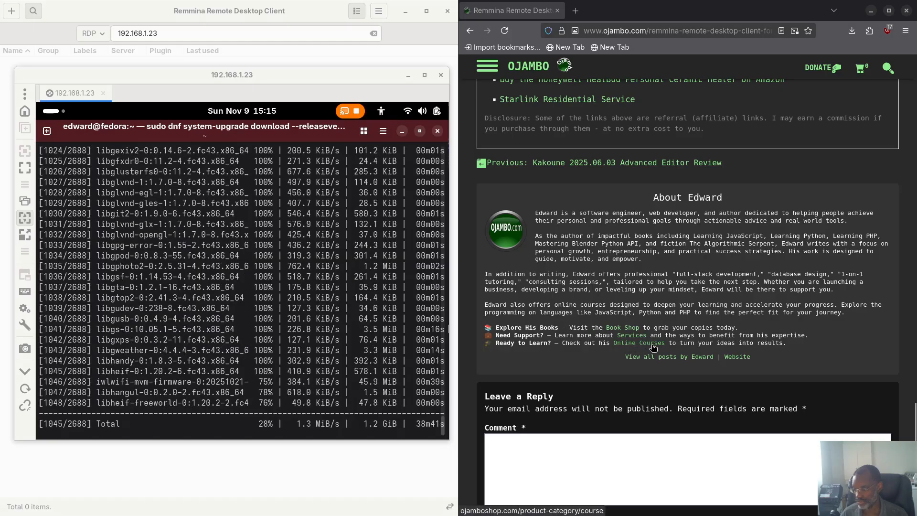
{"action": "scroll", "coordinate": [629, 338], "scroll_direction": "down", "scroll_amount": 15}
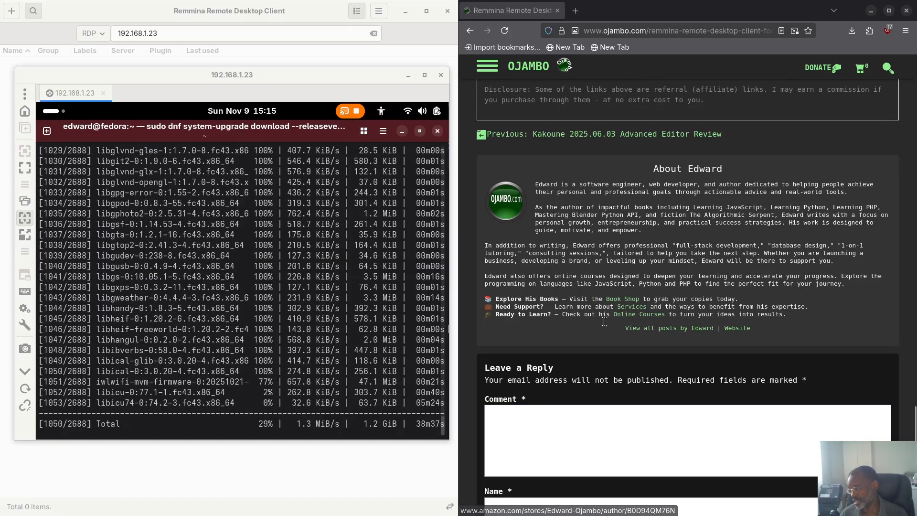